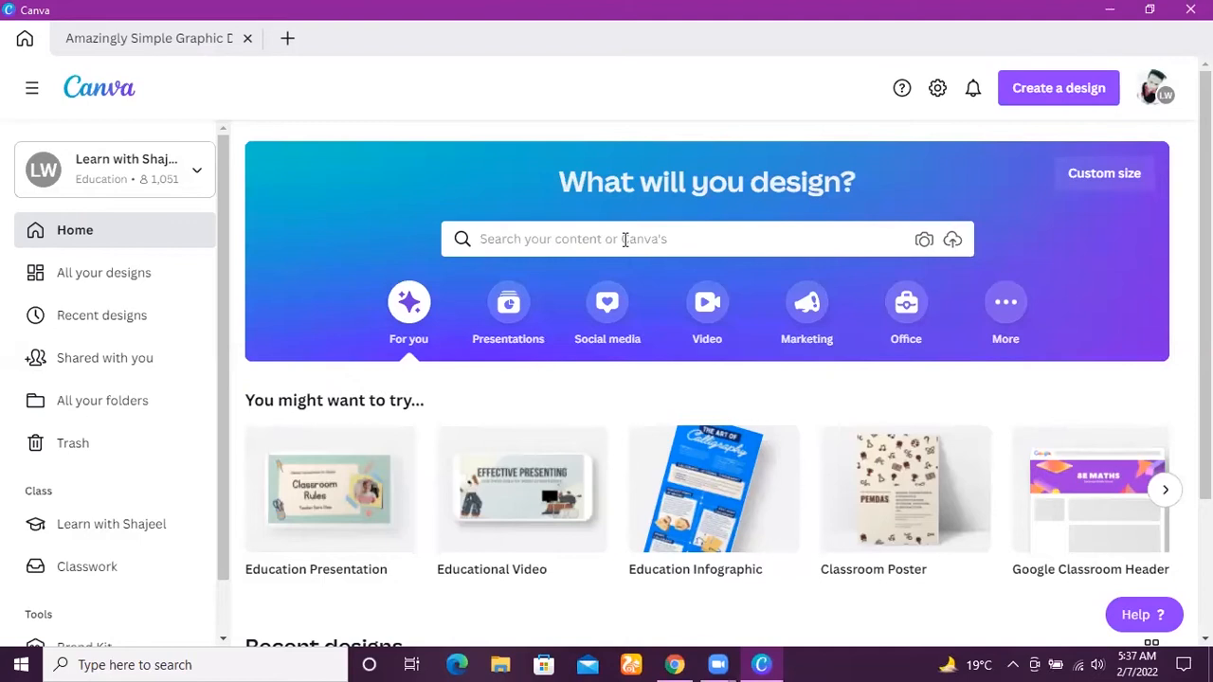
Search the templates for the suggested term "posters".
click(624, 239)
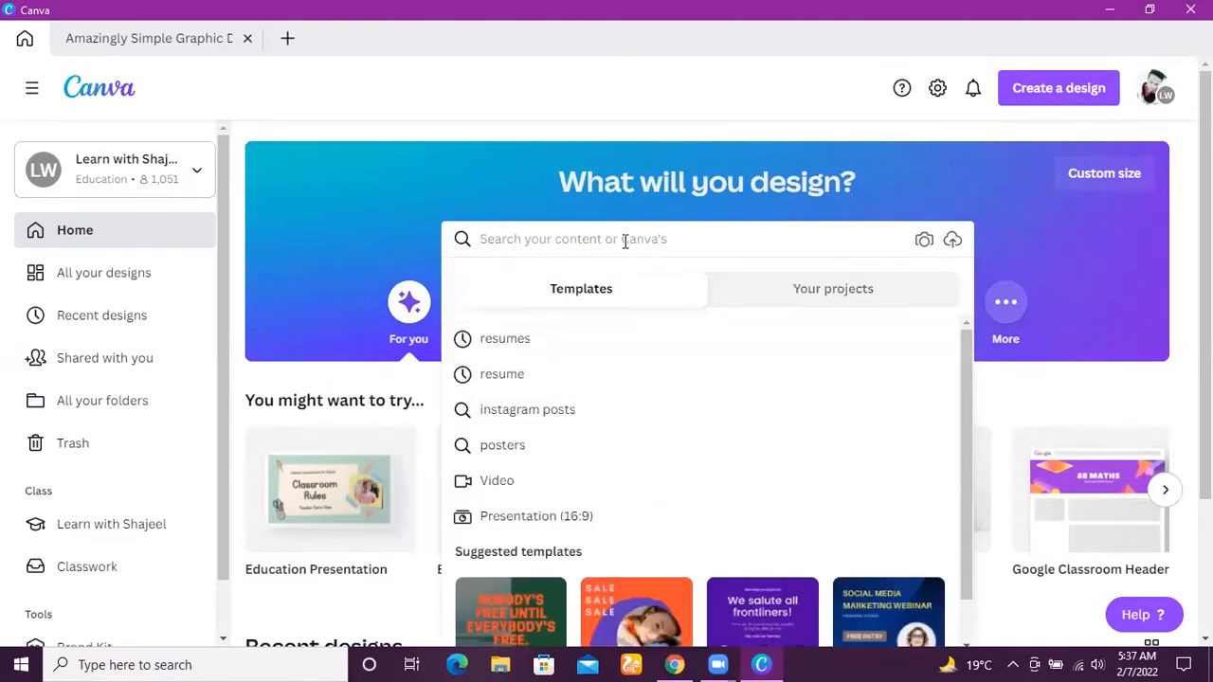
click(530, 452)
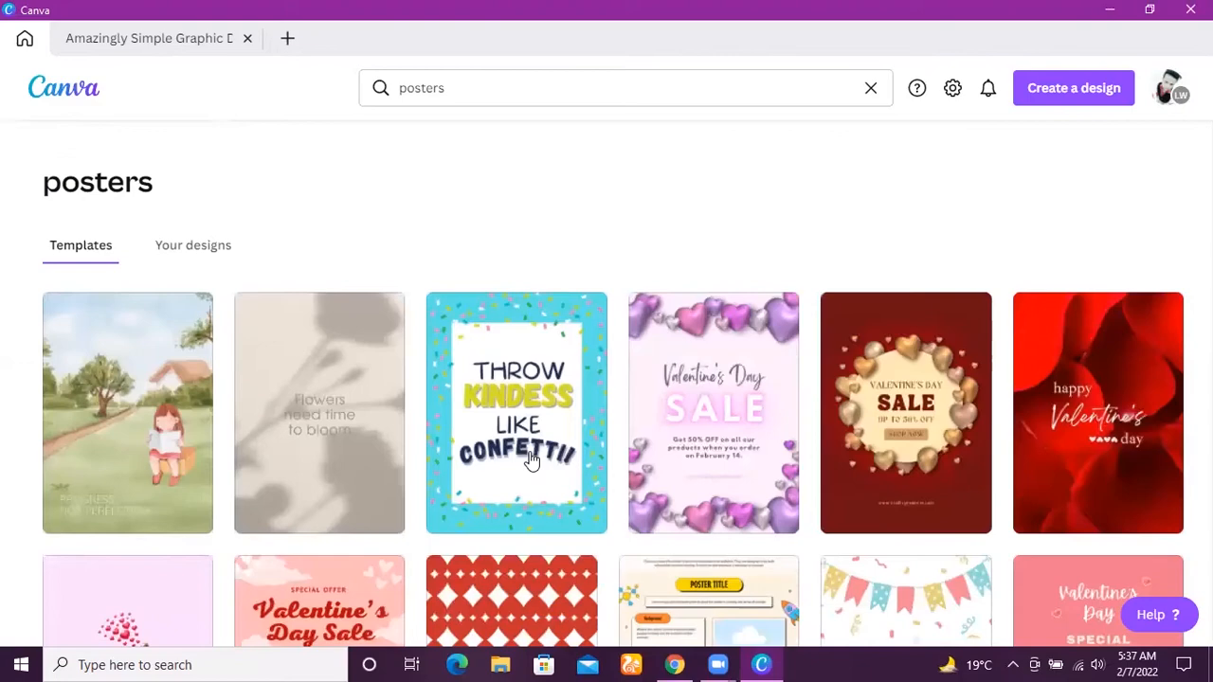
Browse the poster templates and open the black-and-white Business Strategy conference poster for editing.
scroll(607, 379, down, 10)
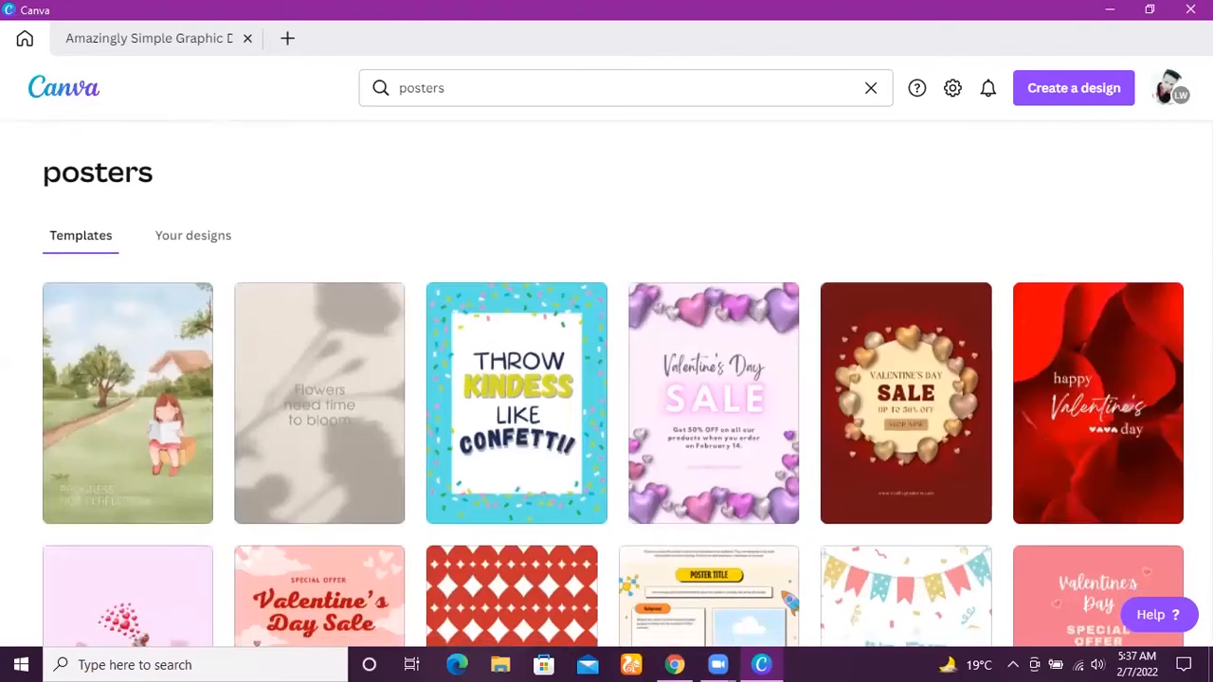
scroll(607, 379, up, 3)
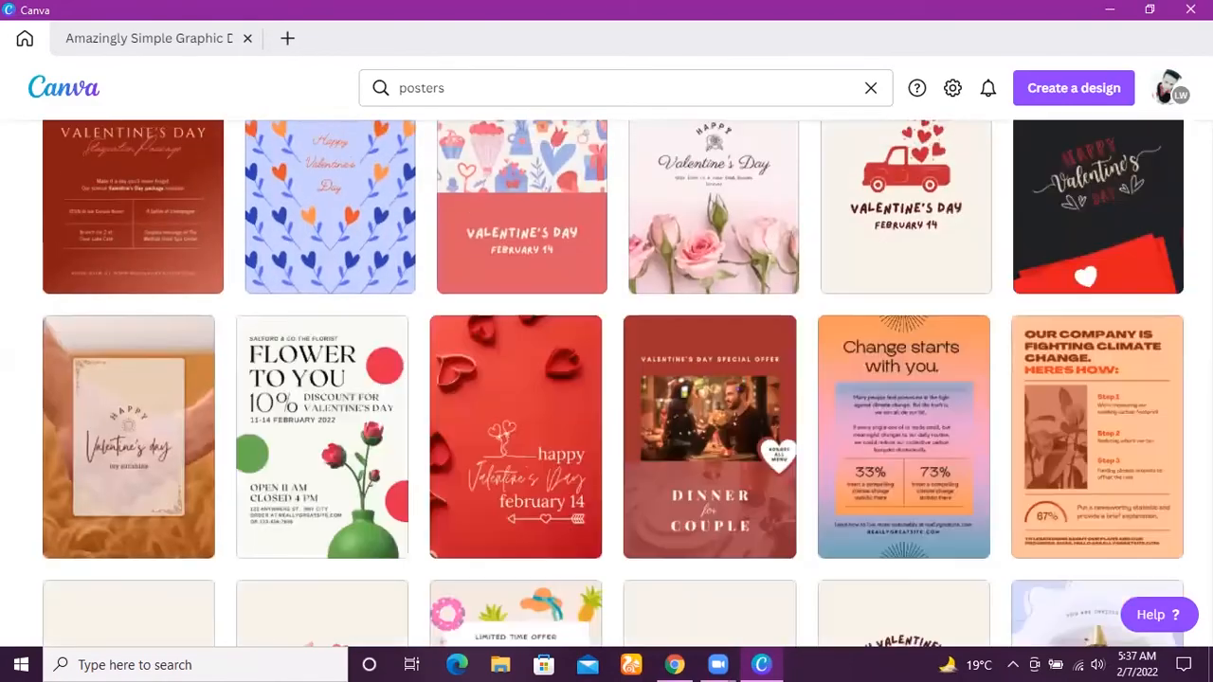
scroll(606, 379, down, 1)
scroll(607, 379, down, 6)
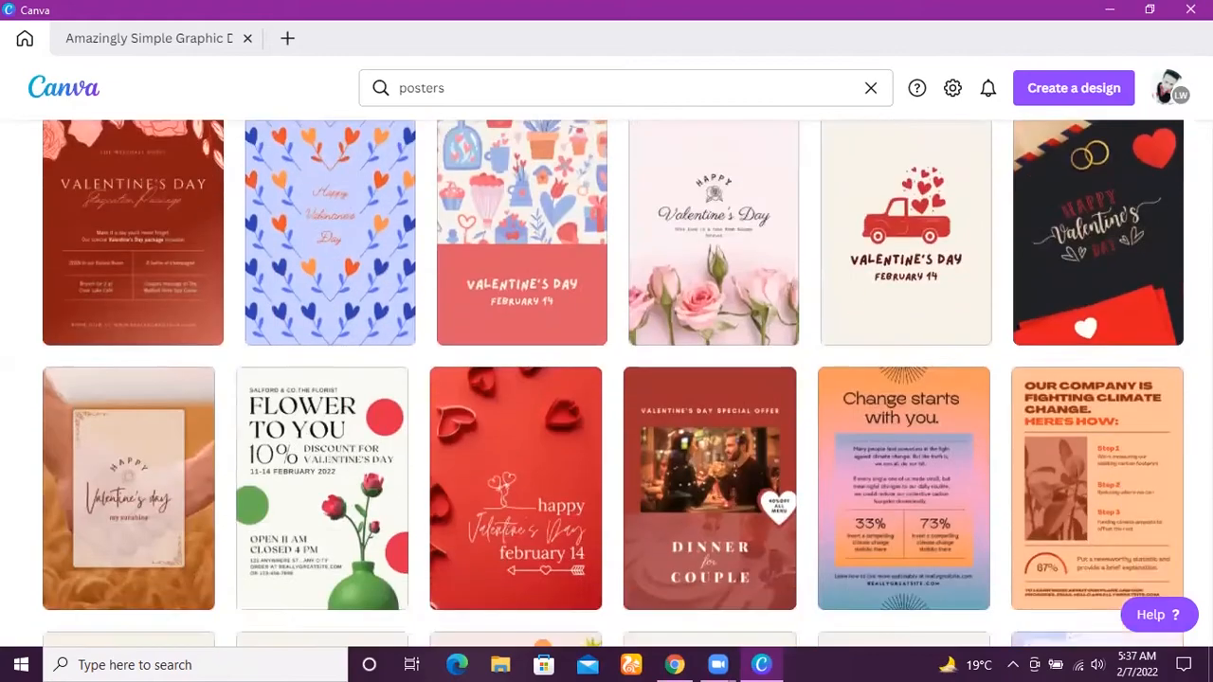
scroll(606, 379, down, 5)
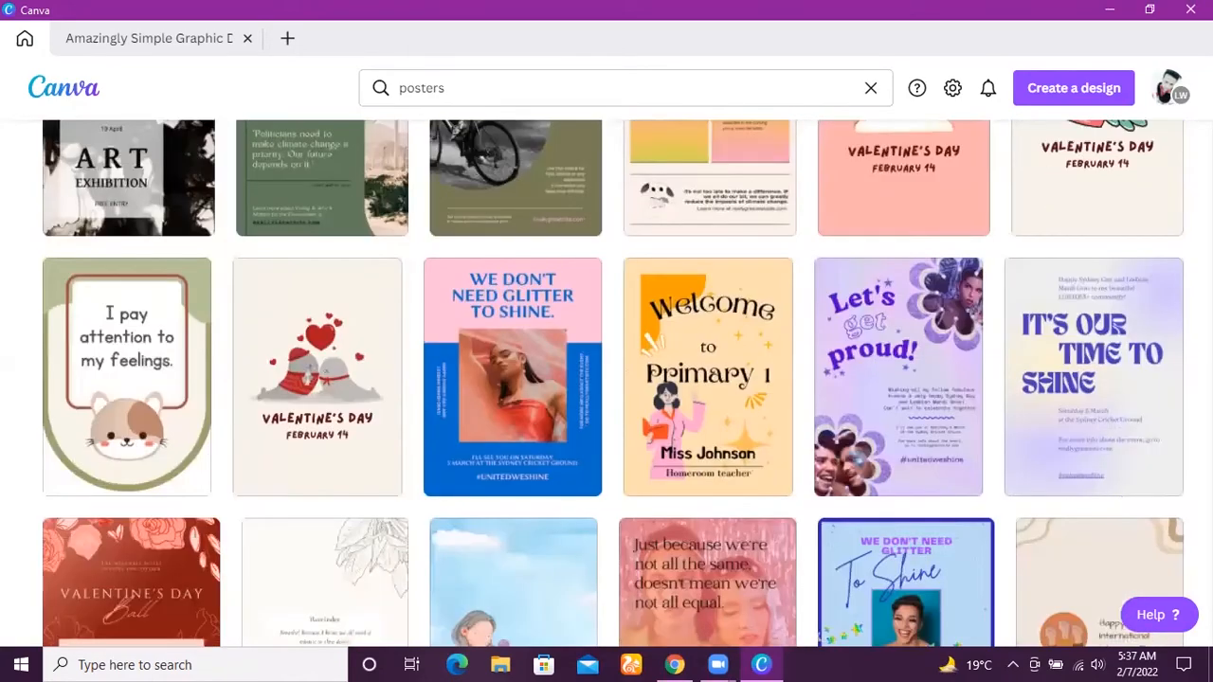
scroll(606, 379, down, 5)
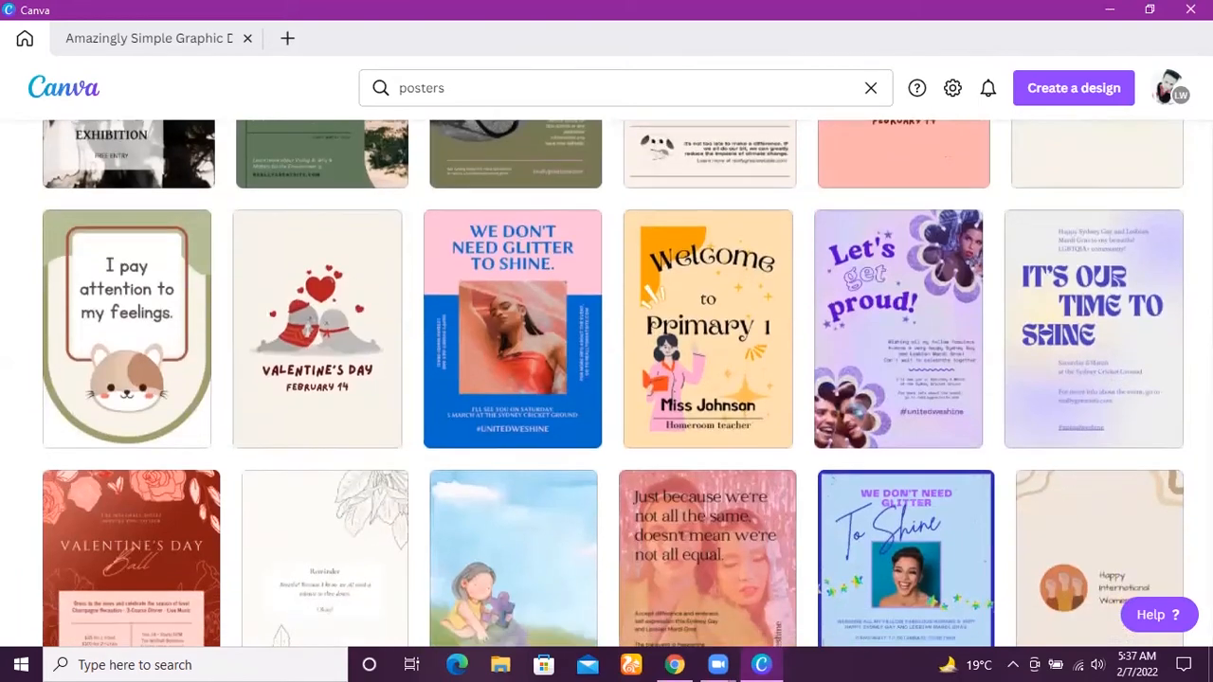
scroll(607, 379, down, 5)
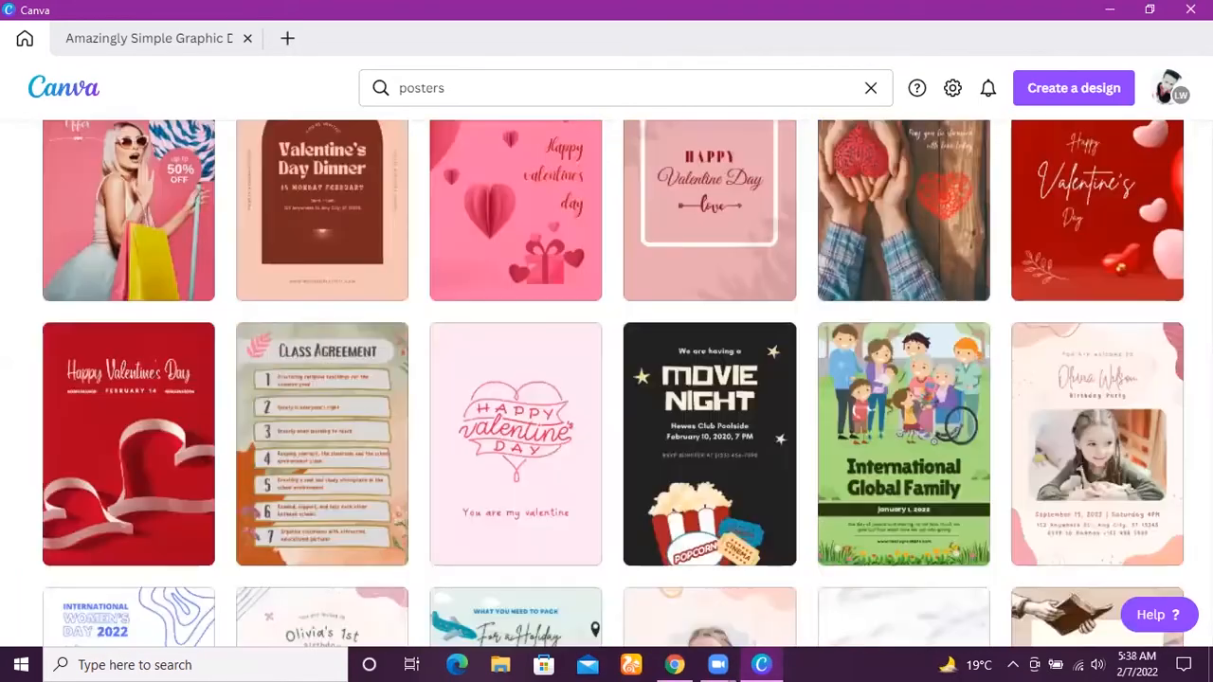
scroll(606, 379, down, 5)
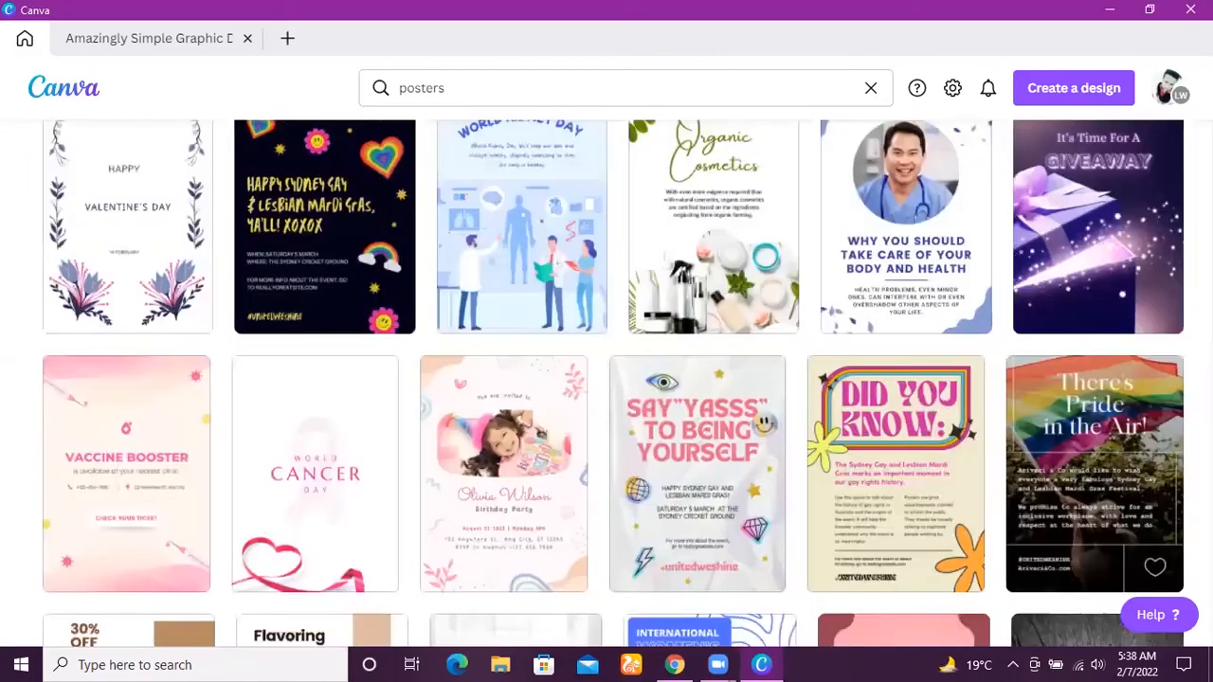
scroll(606, 379, down, 5)
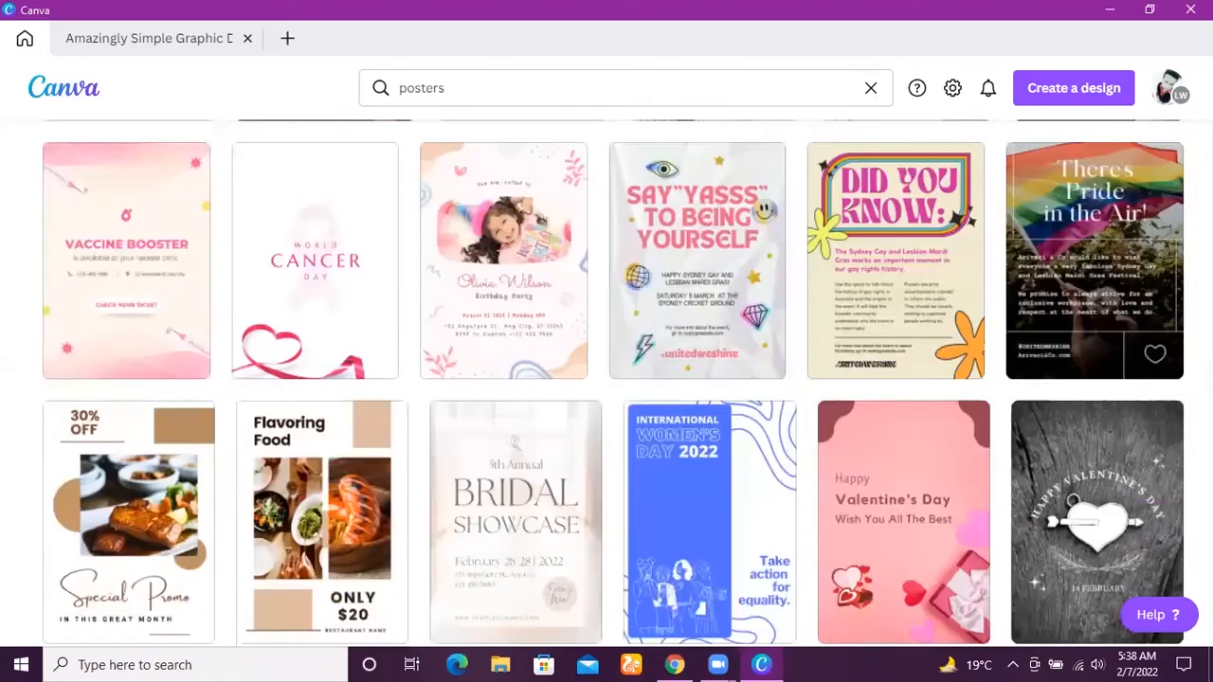
scroll(606, 379, down, 2)
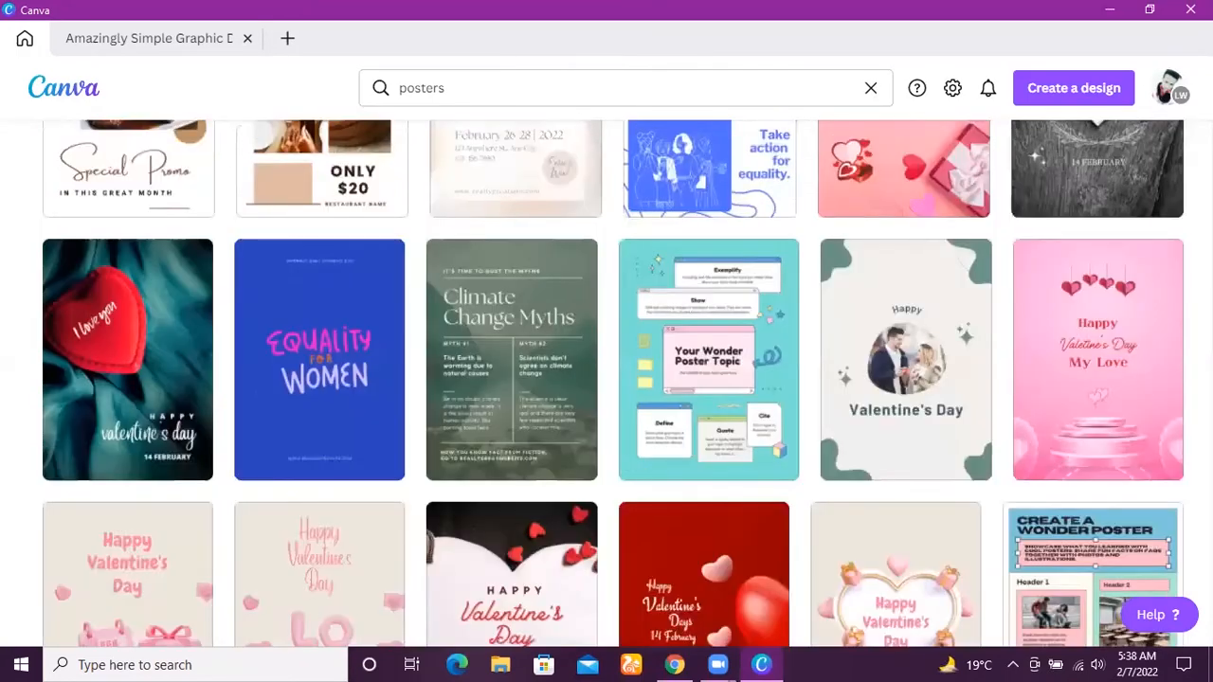
scroll(607, 379, down, 3)
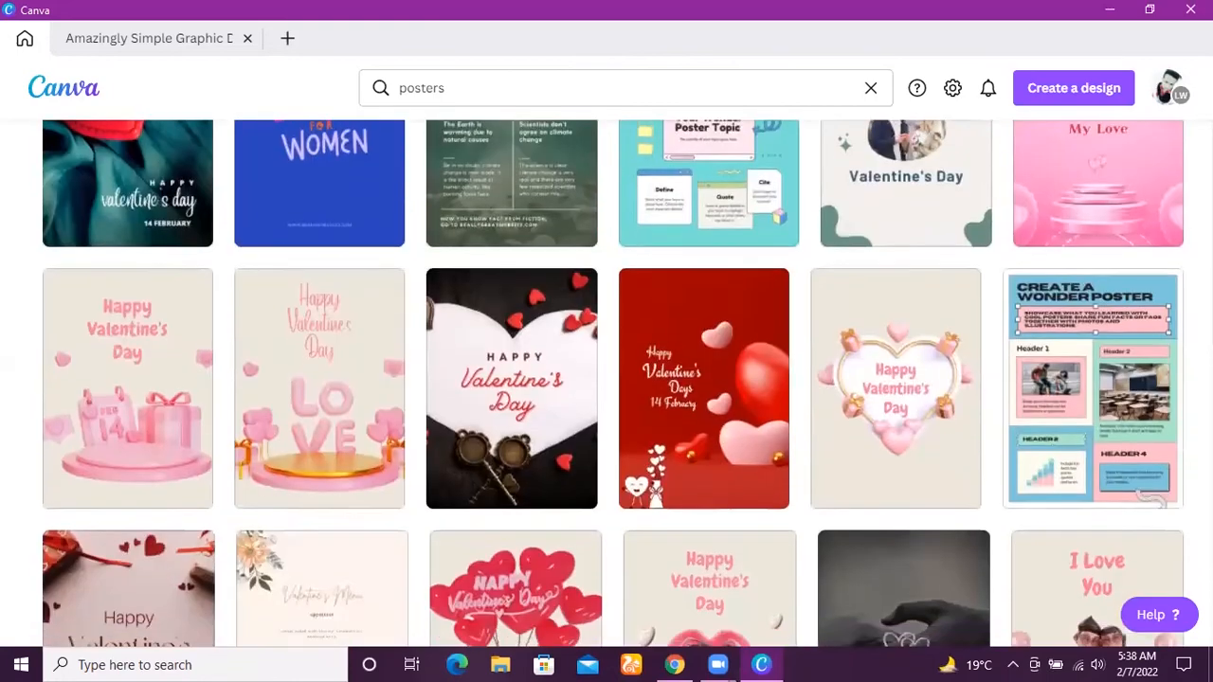
scroll(606, 379, down, 3)
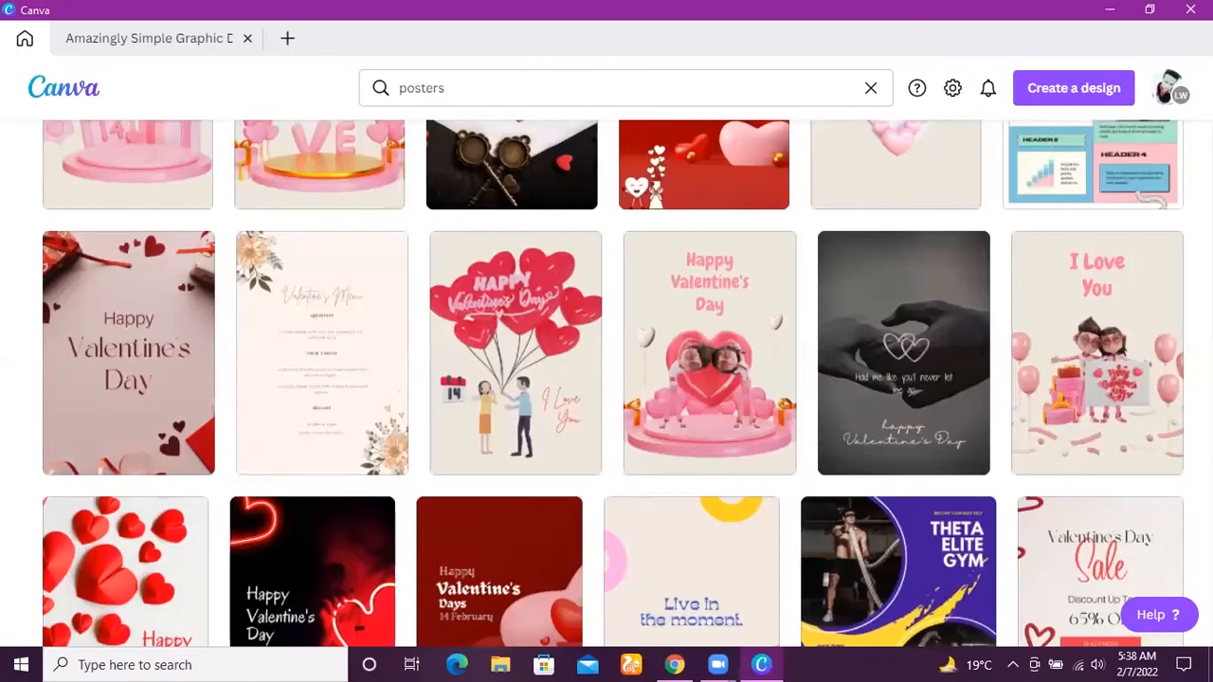
scroll(606, 379, down, 3)
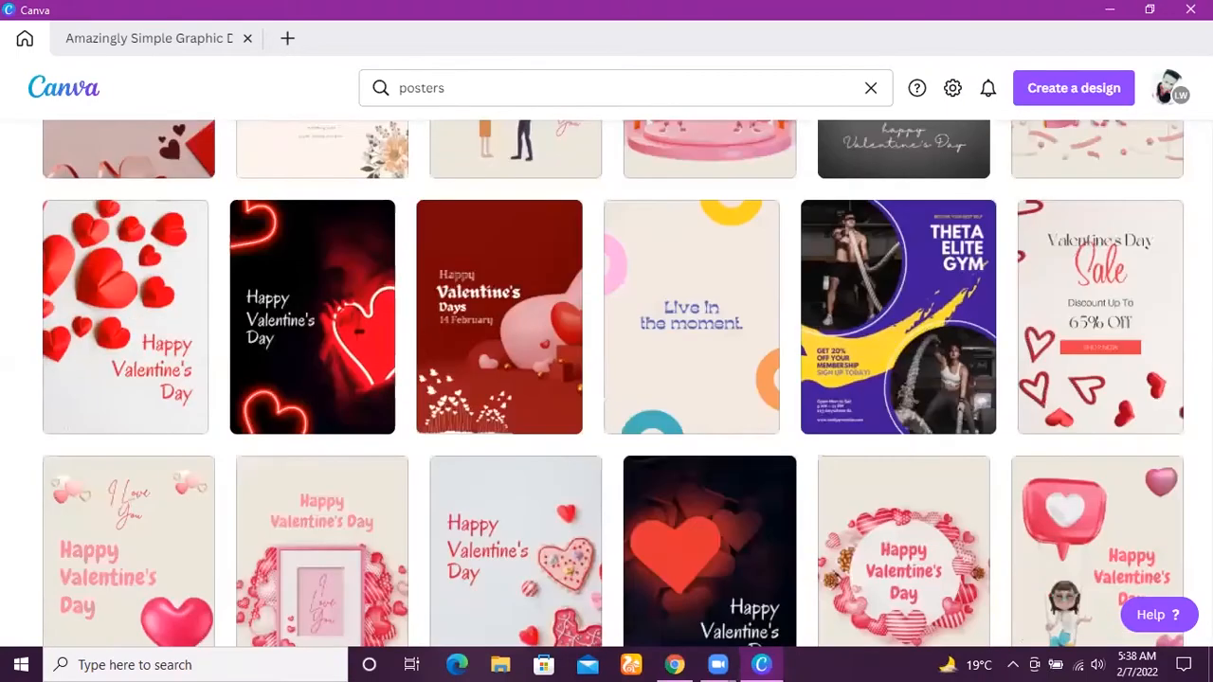
scroll(607, 379, down, 6)
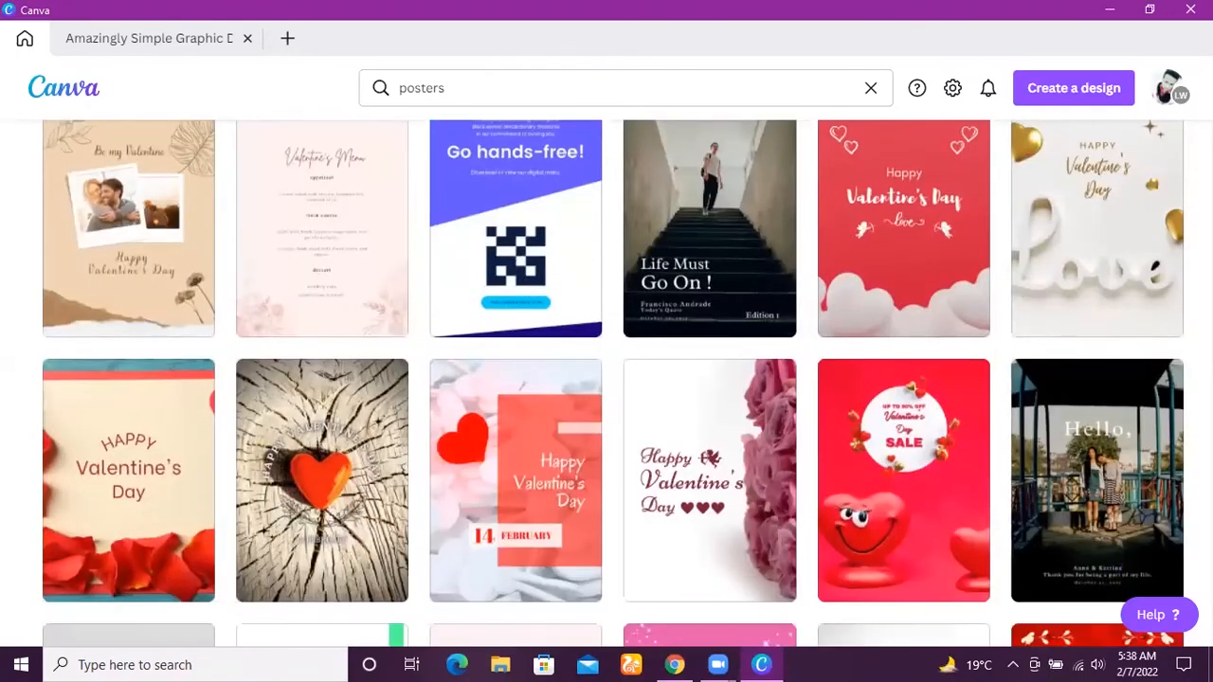
scroll(1024, 372, down, 3)
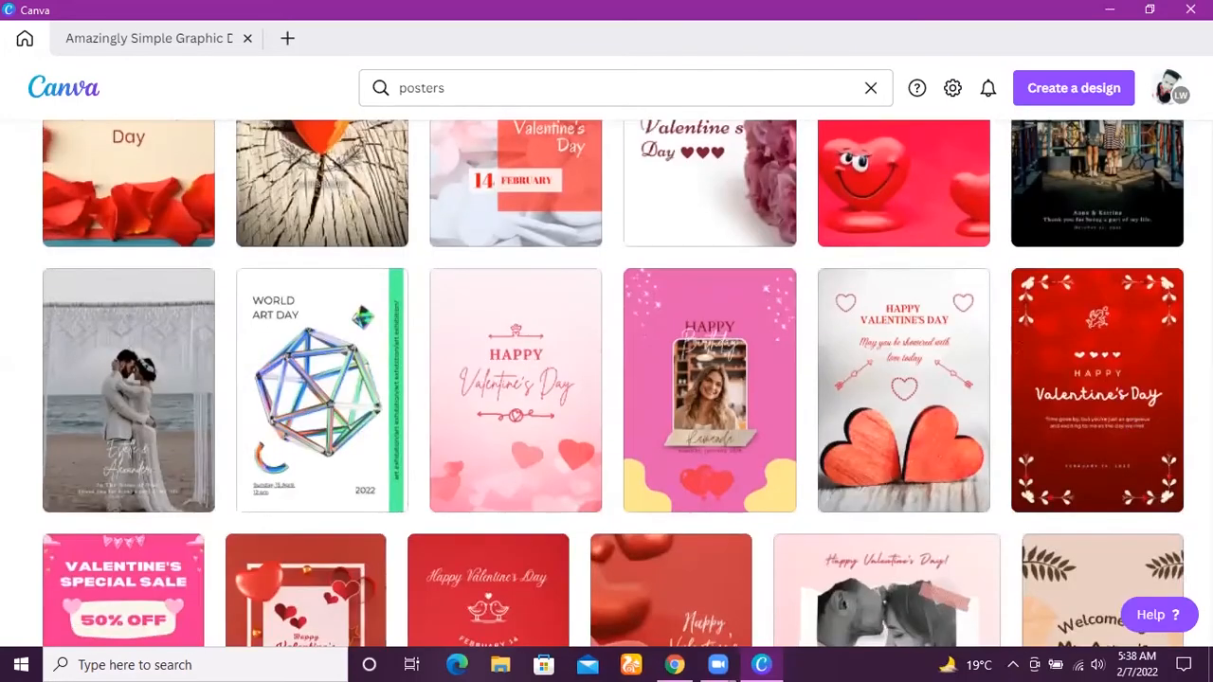
scroll(606, 379, down, 8)
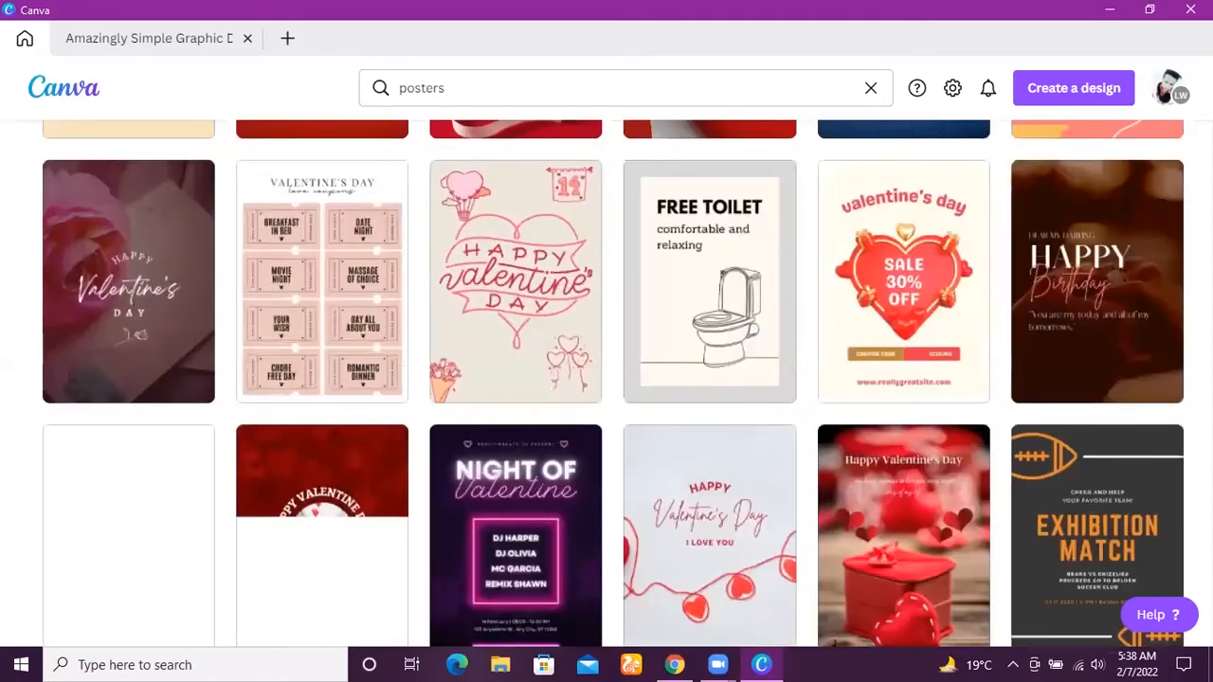
scroll(606, 379, down, 3)
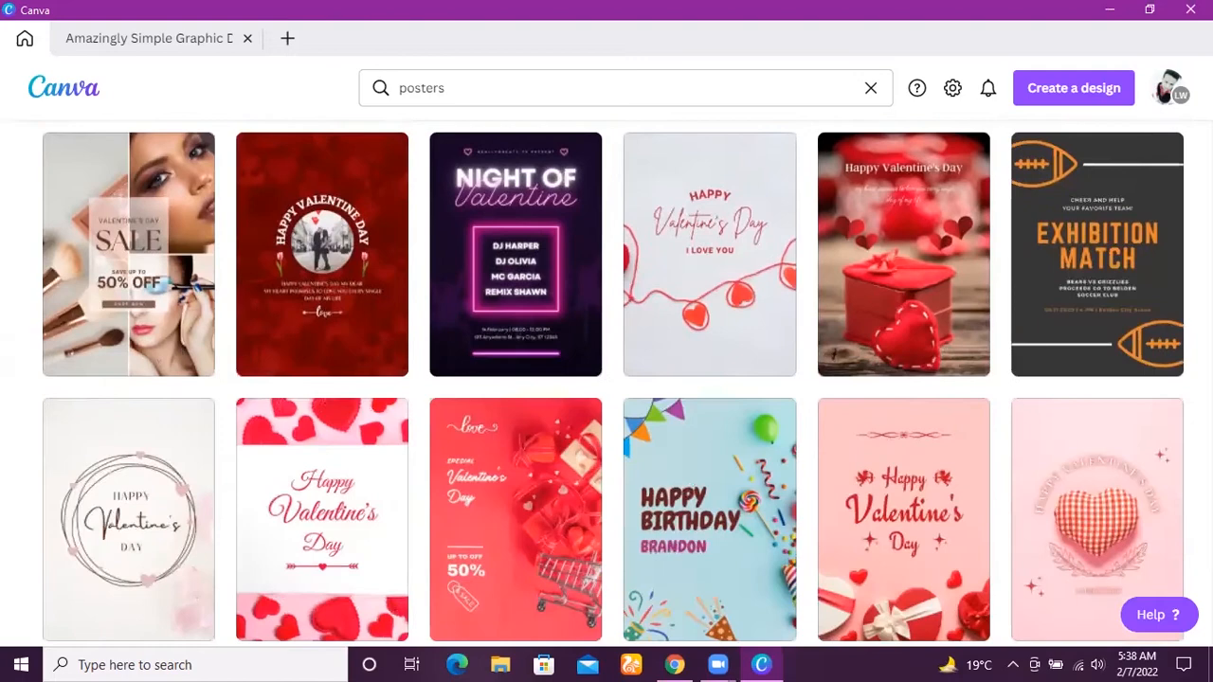
scroll(606, 379, down, 4)
scroll(606, 379, down, 6)
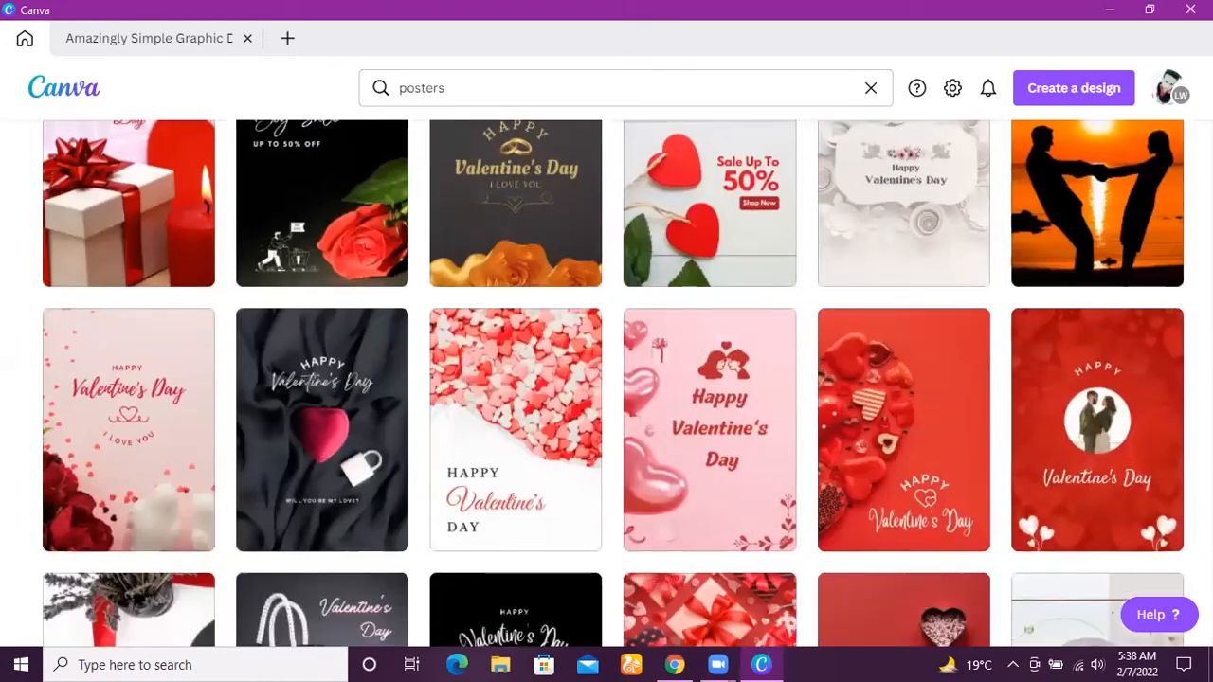
scroll(607, 379, down, 6)
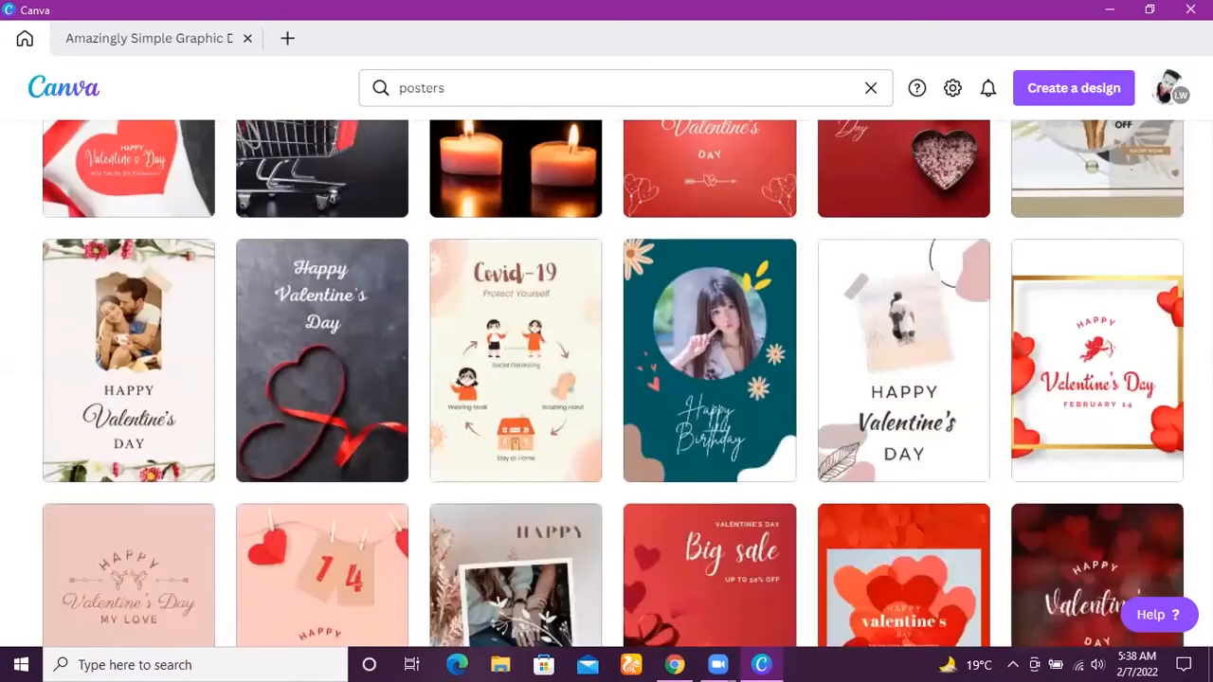
scroll(607, 379, down, 4)
scroll(607, 379, down, 3)
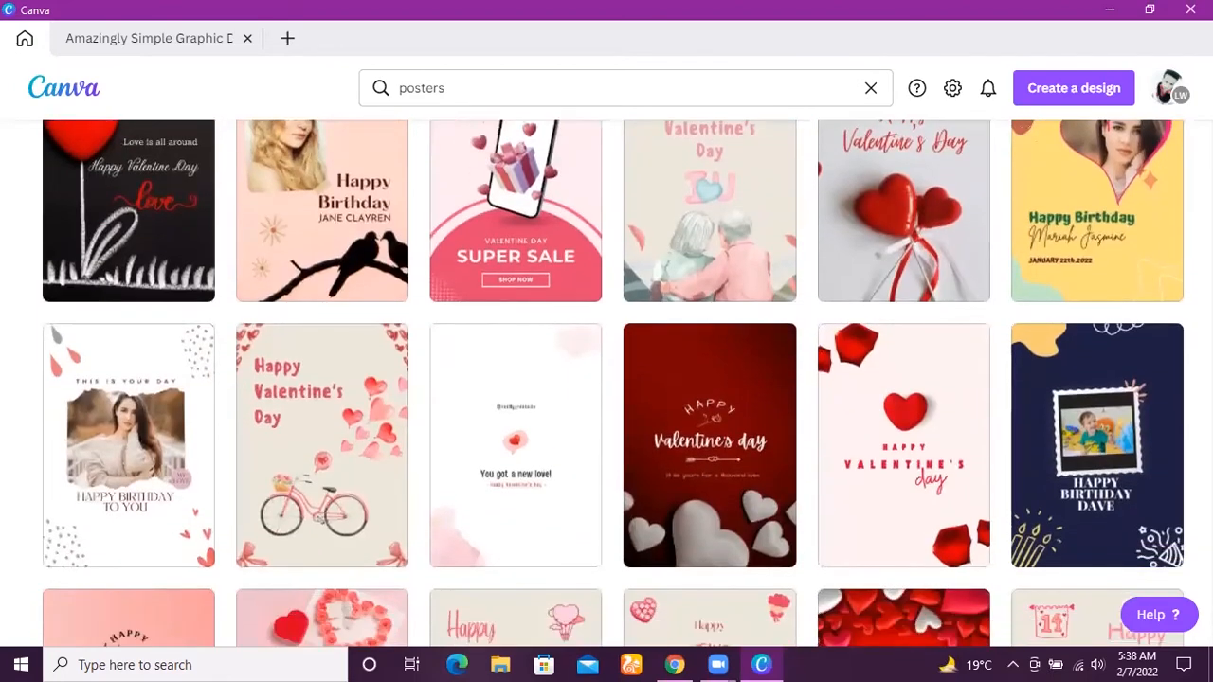
scroll(606, 379, down, 7)
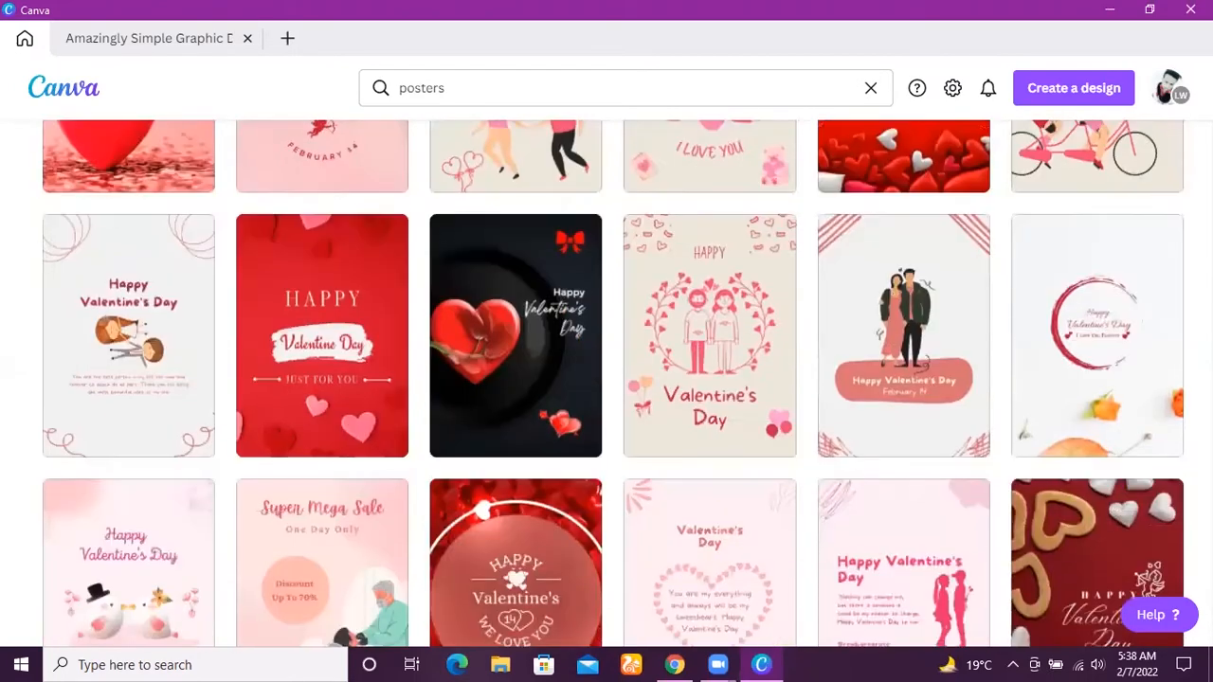
scroll(606, 379, down, 4)
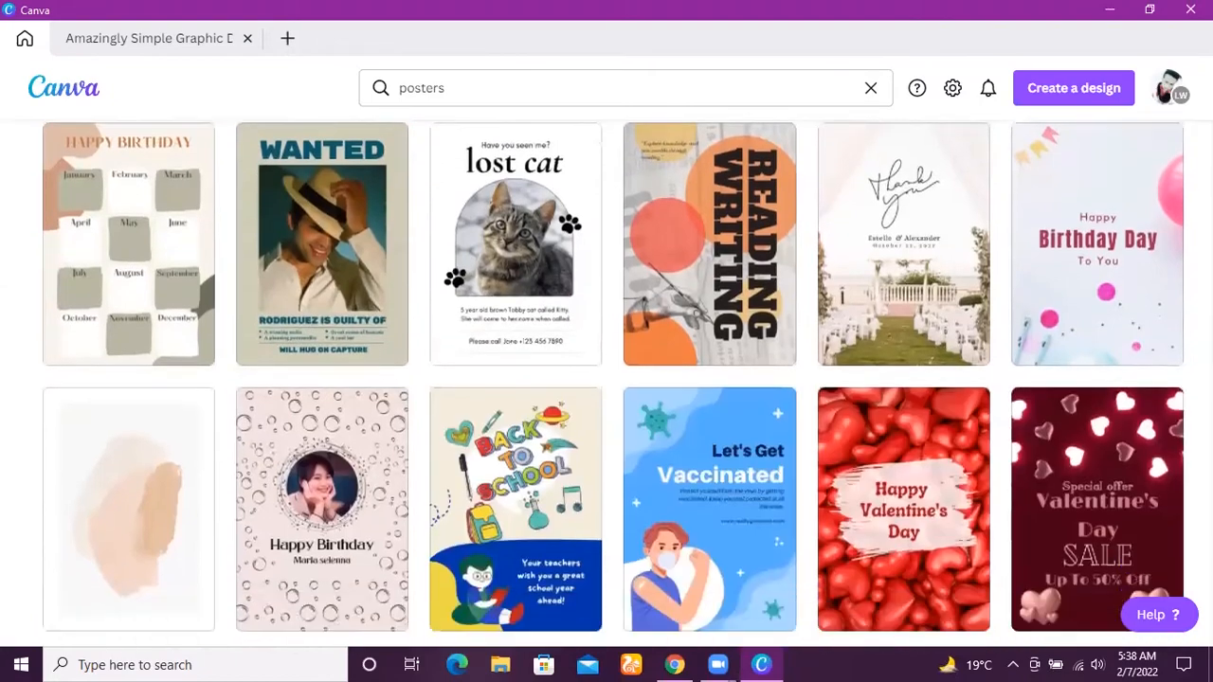
scroll(606, 379, down, 6)
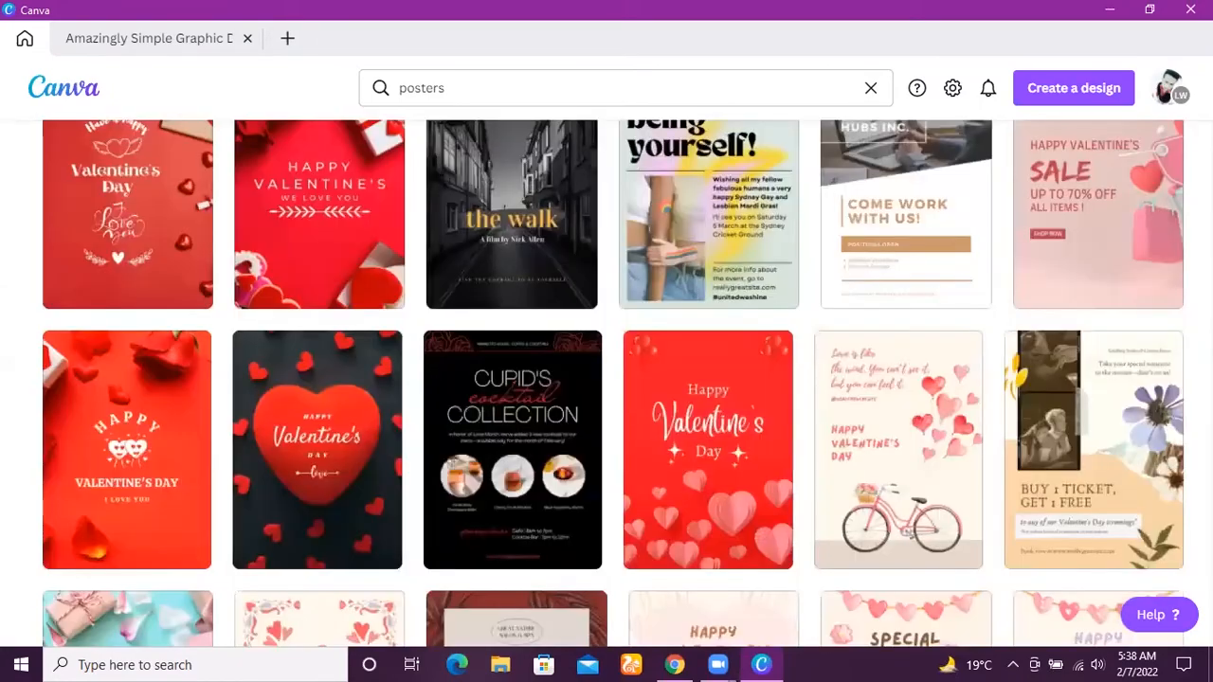
scroll(606, 379, down, 8)
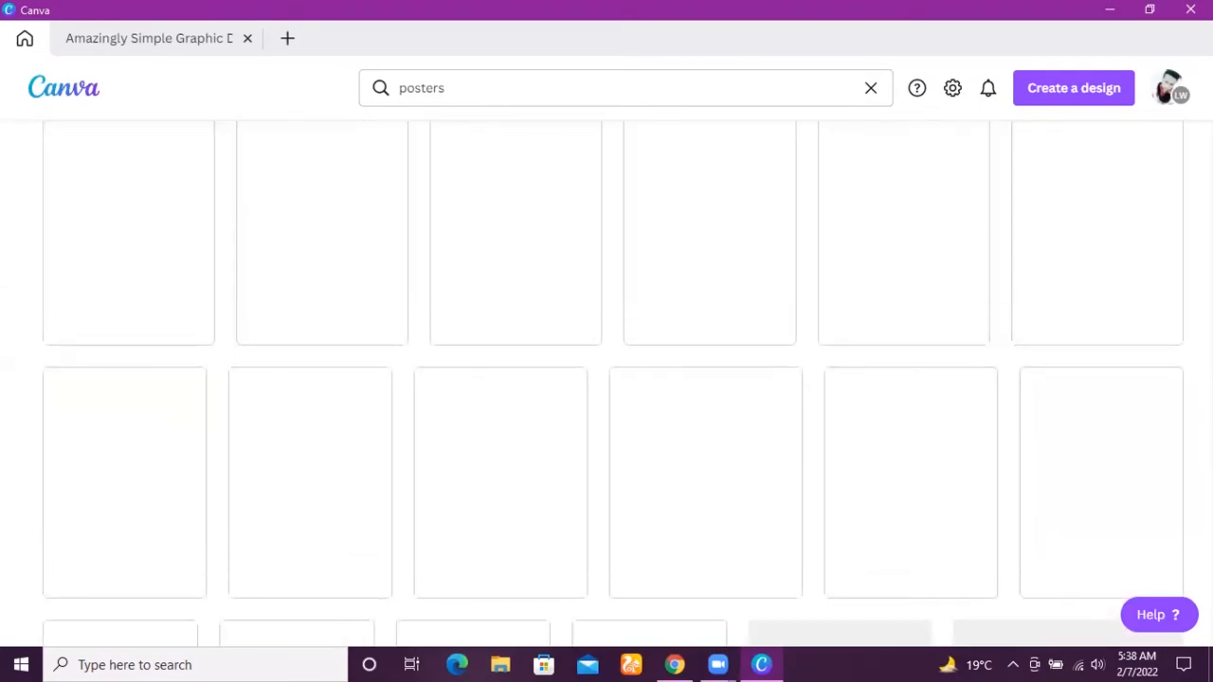
scroll(607, 379, up, 5)
scroll(606, 379, down, 10)
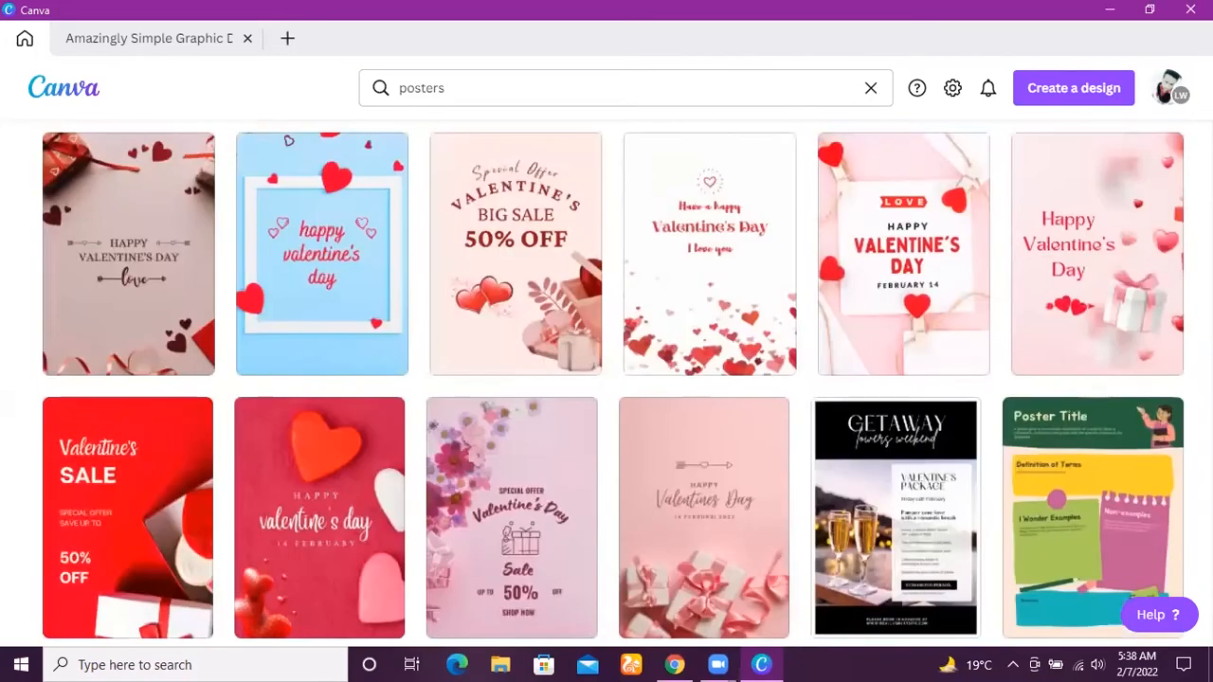
scroll(607, 379, down, 8)
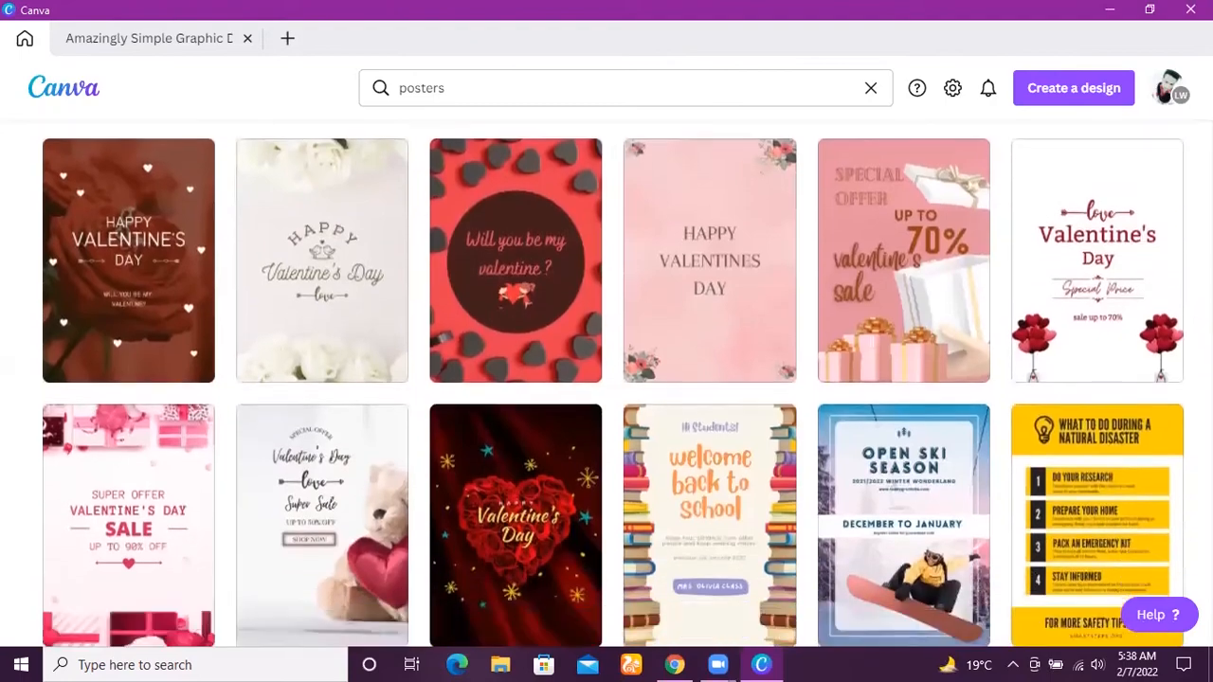
scroll(606, 379, down, 5)
scroll(606, 379, up, 3)
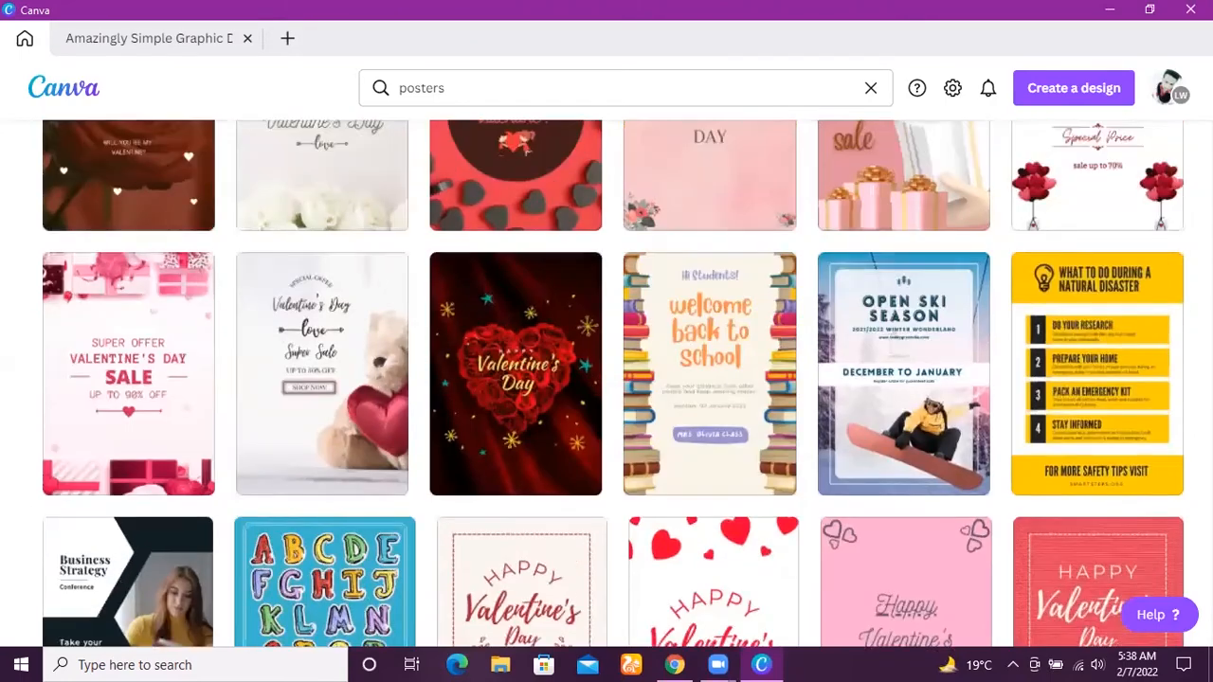
scroll(426, 238, down, 2)
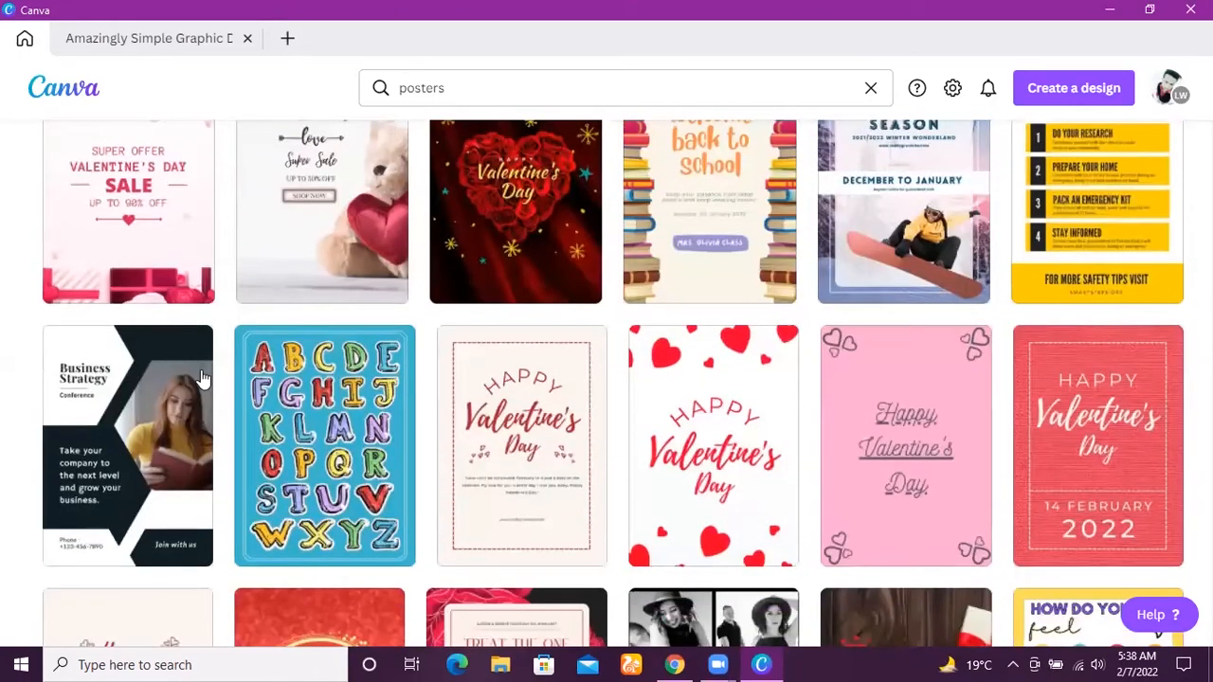
click(144, 414)
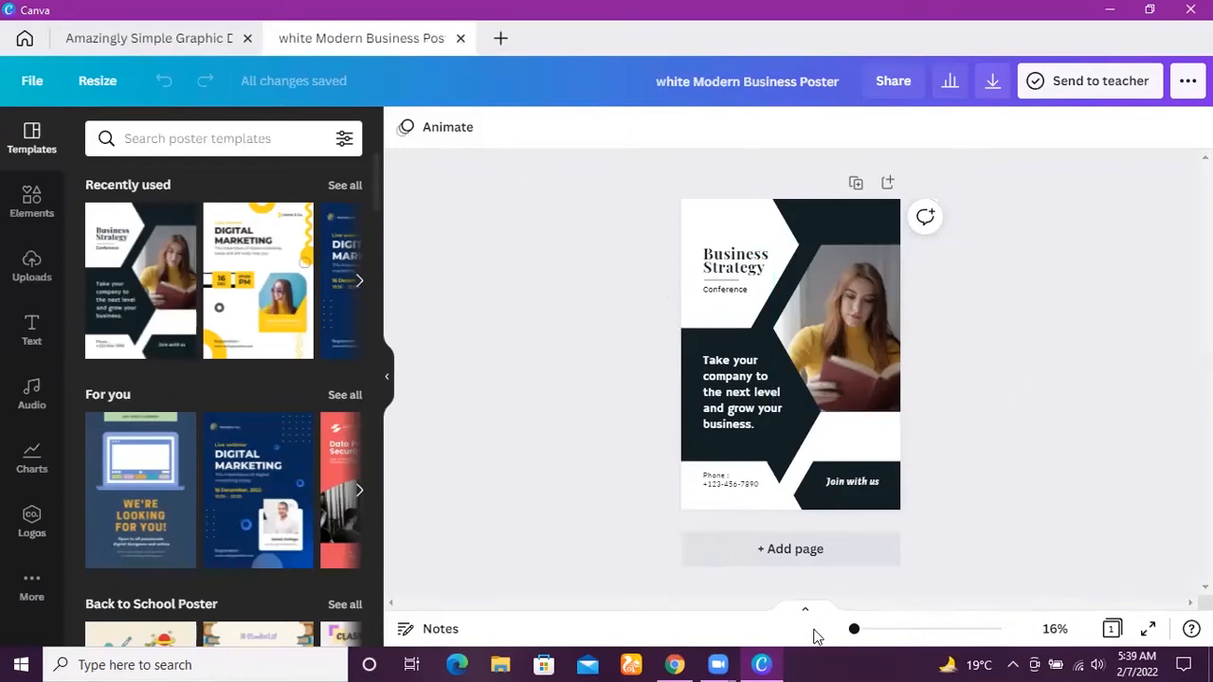
Replace the poster's "Business Strategy" heading with "Content Writing" and widen its text box slightly, keeping it on two lines.
mouse_move(855, 629)
mouse_down()
mouse_move(869, 630)
mouse_move(857, 631)
mouse_up()
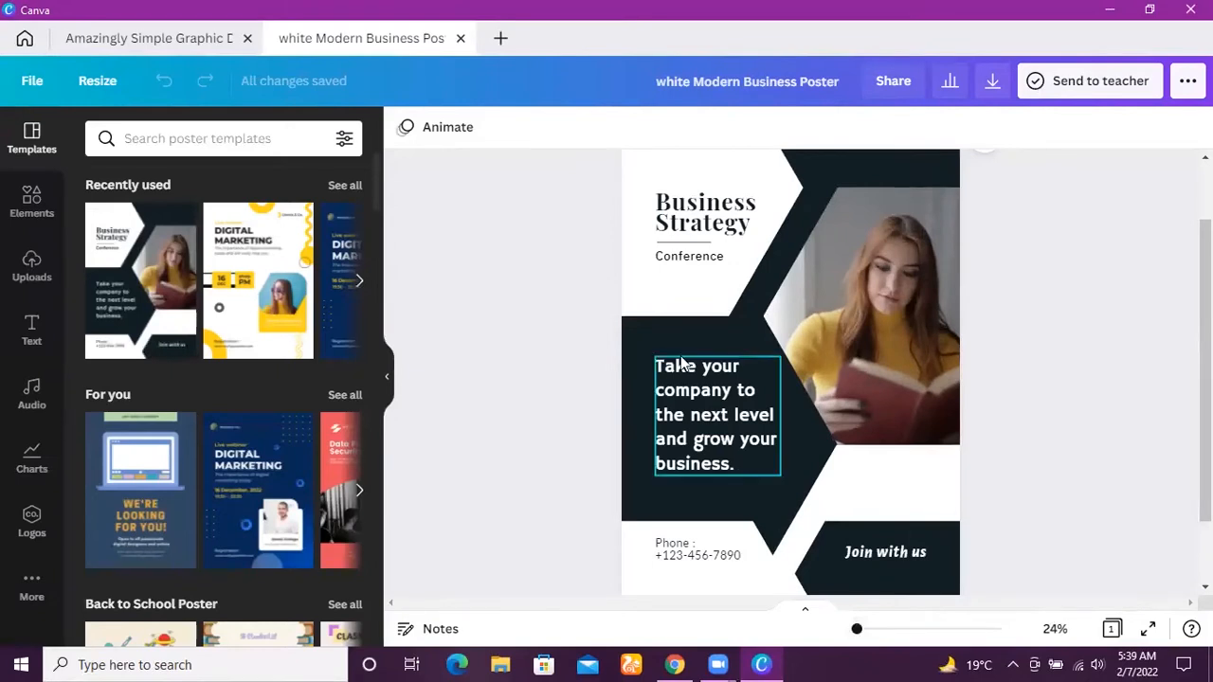
double_click(712, 232)
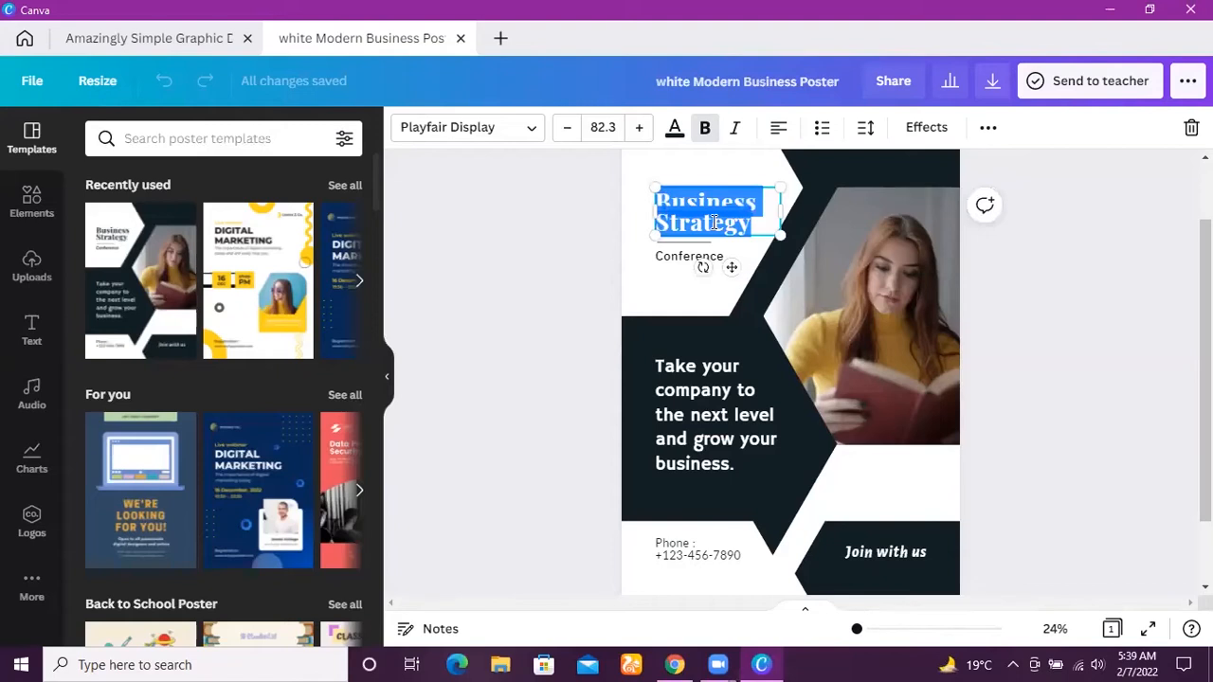
key(BackSpace)
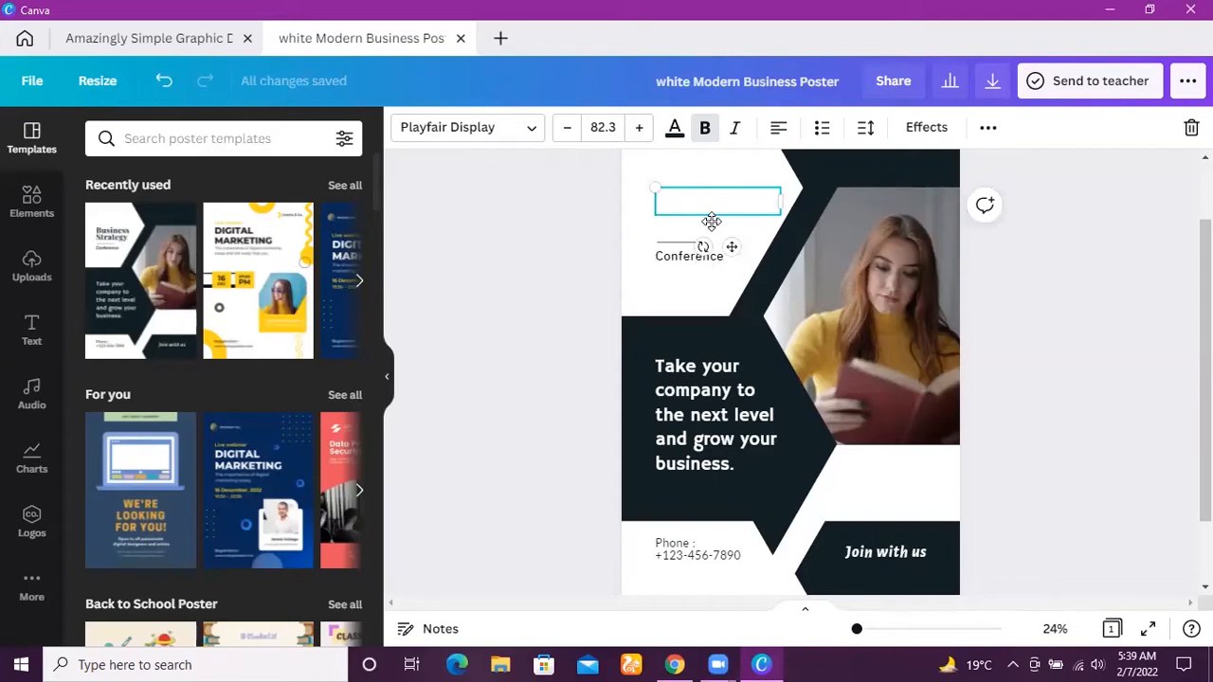
text(Content)
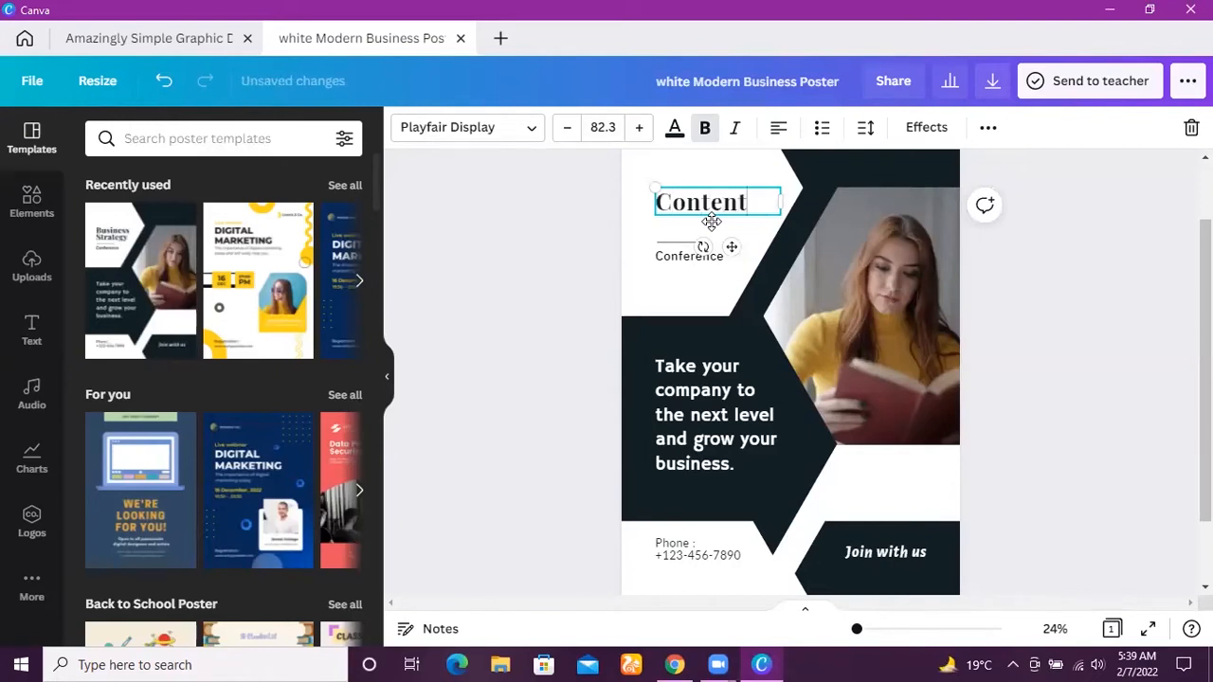
text( Wr)
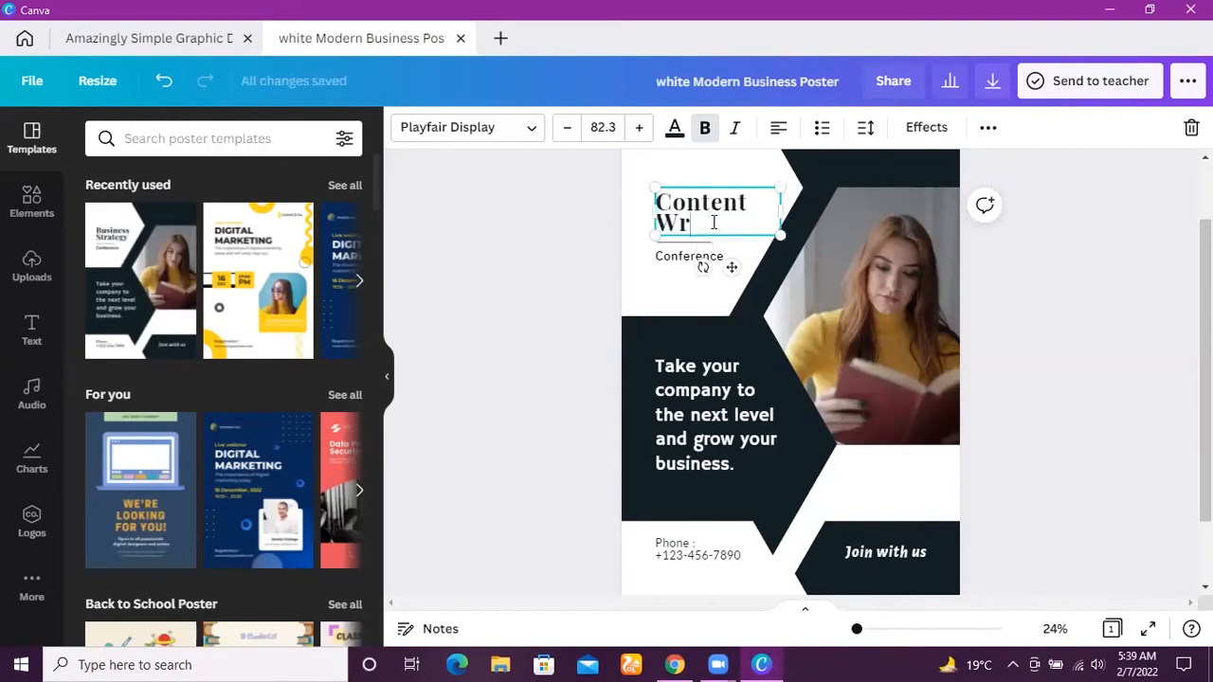
text(iting)
drag(783, 209, 870, 201)
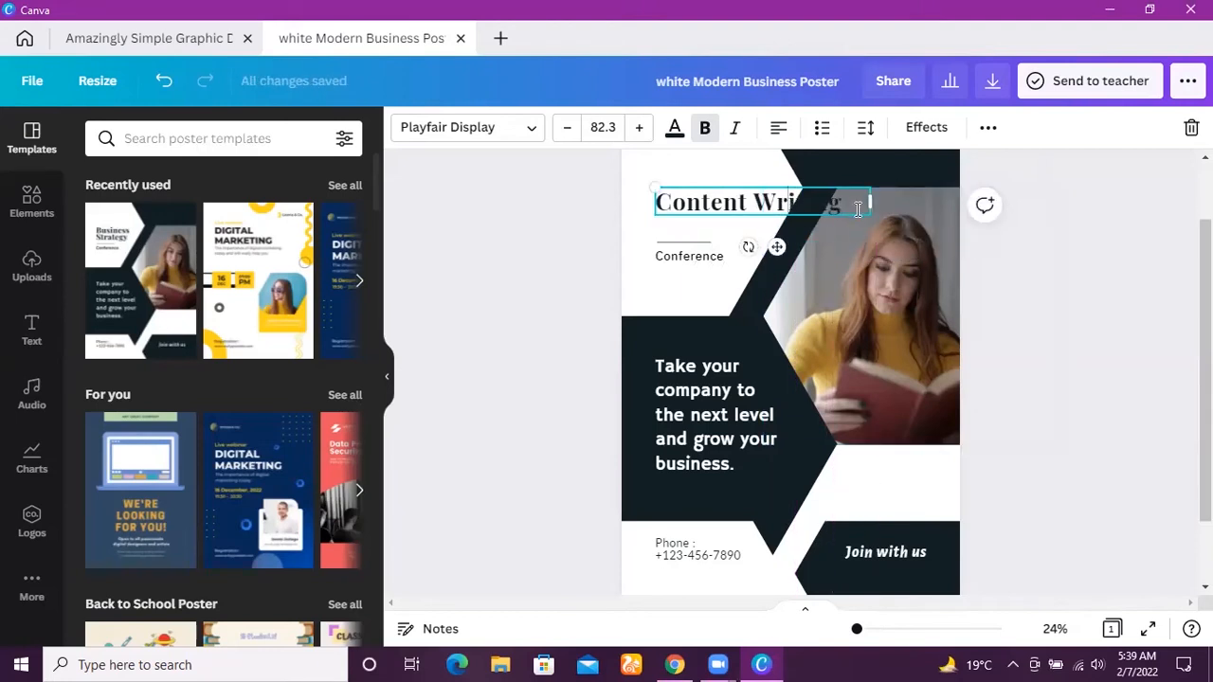
drag(868, 201, 809, 201)
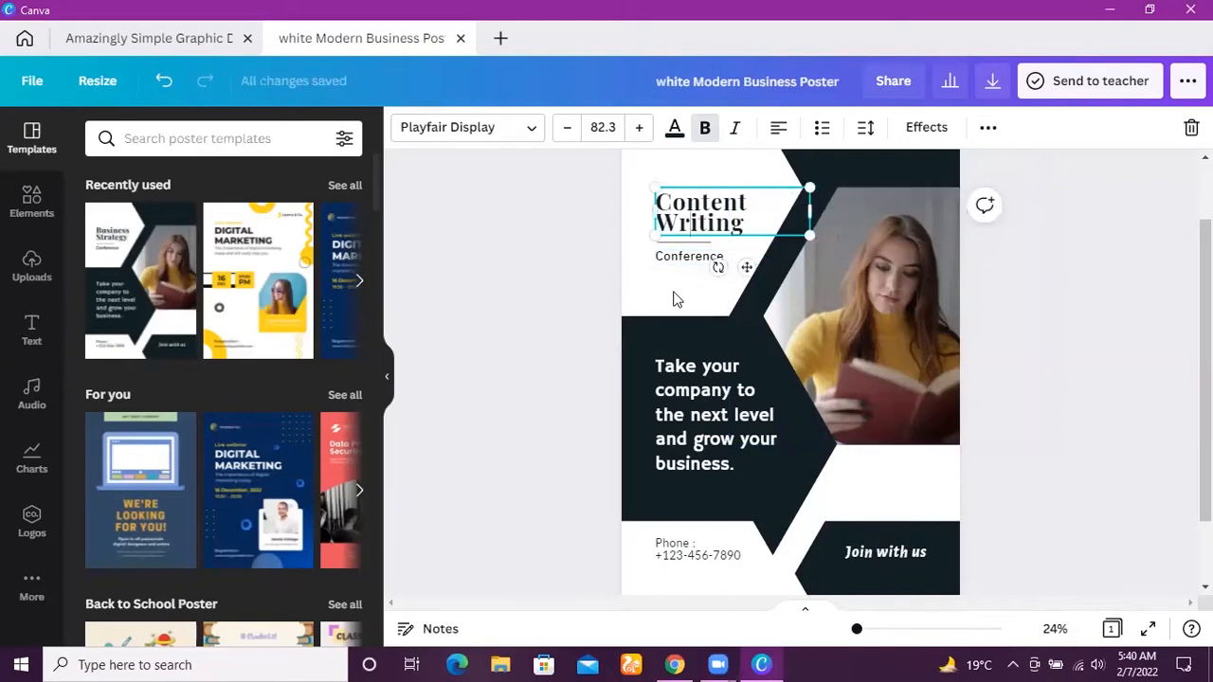
Replace the "Conference" subheading with "2 Weeks Workshop", widen it to fit on one line and shift it slightly left.
double_click(697, 258)
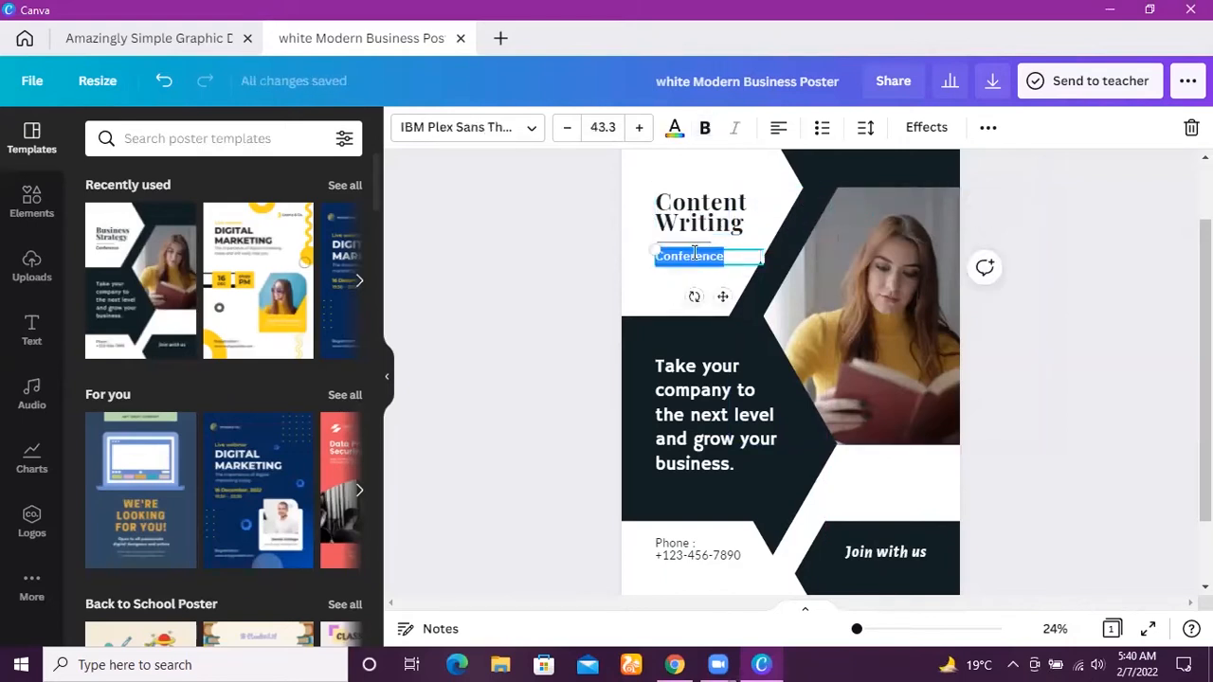
key(BackSpace)
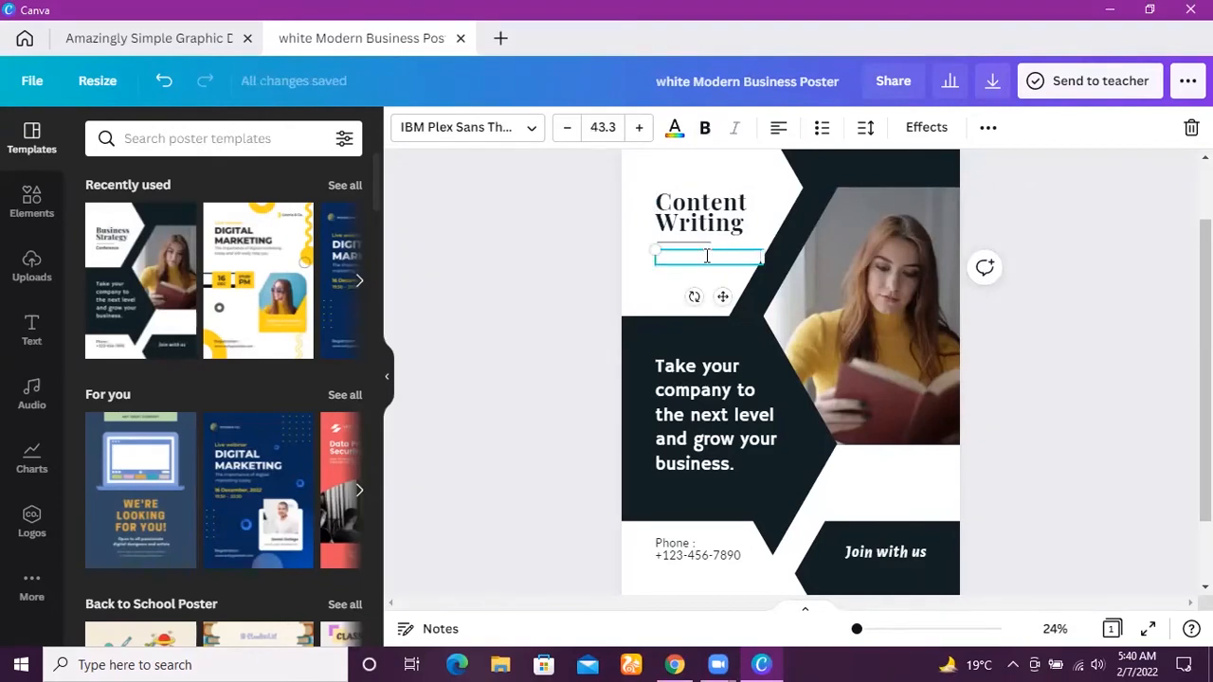
text(2W)
key(BackSpace)
text(We)
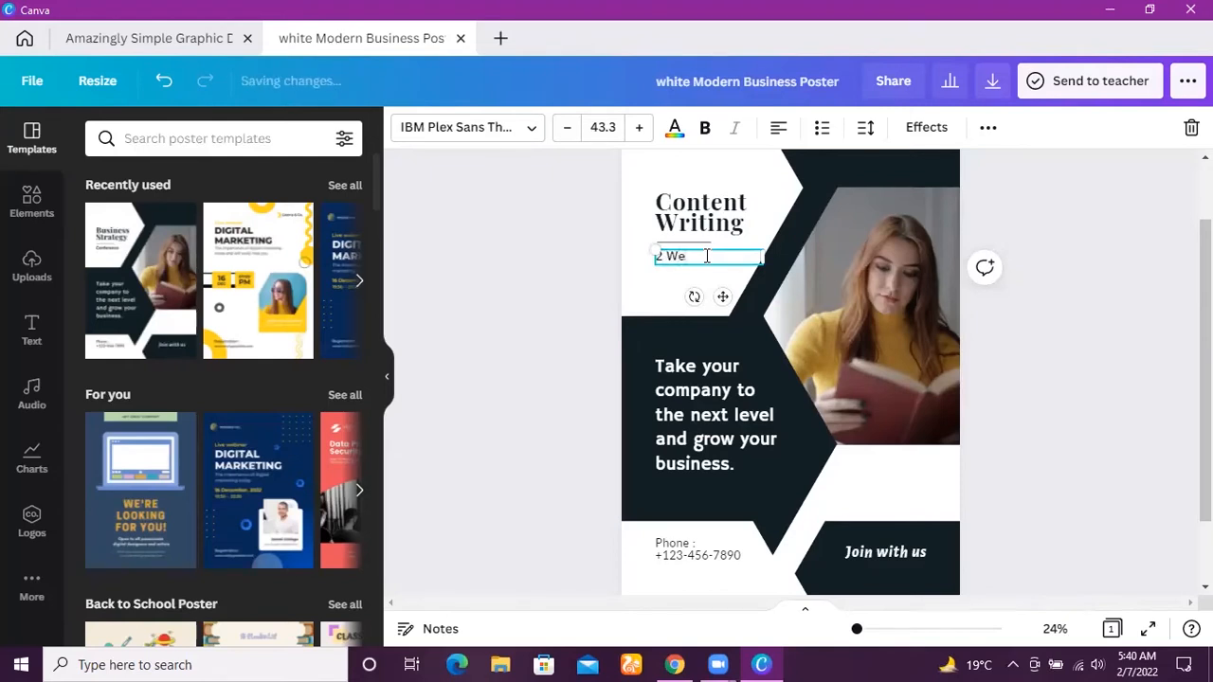
text(eks Workshop)
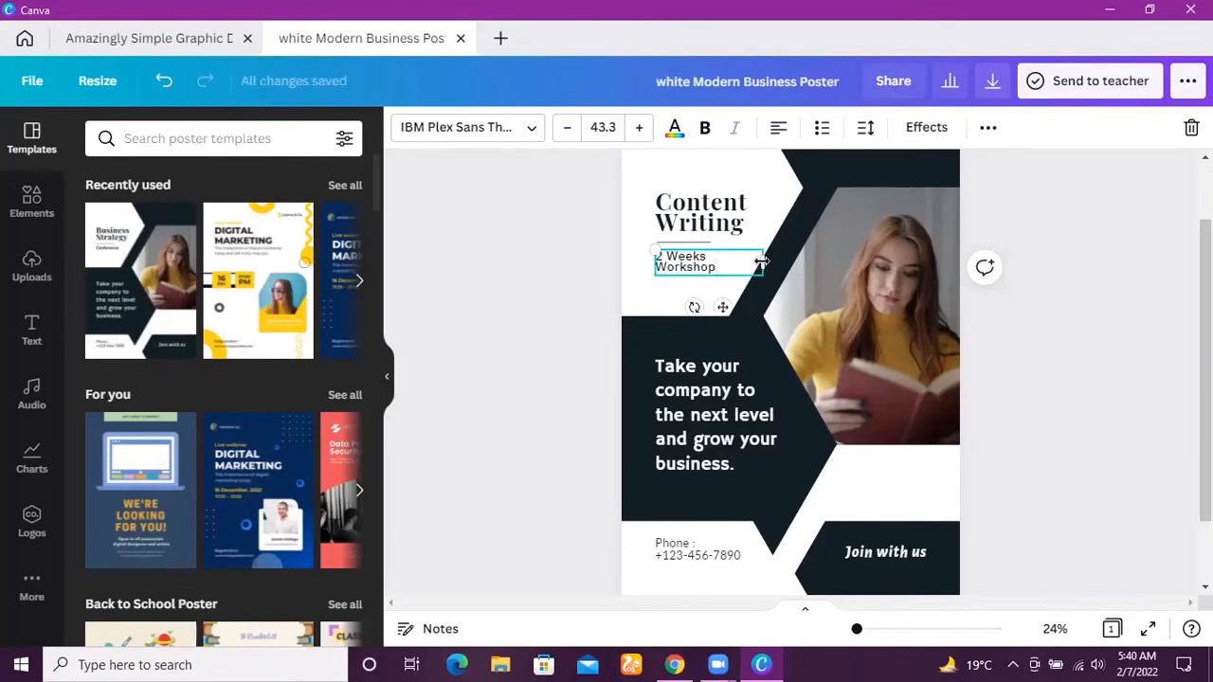
drag(762, 262, 778, 262)
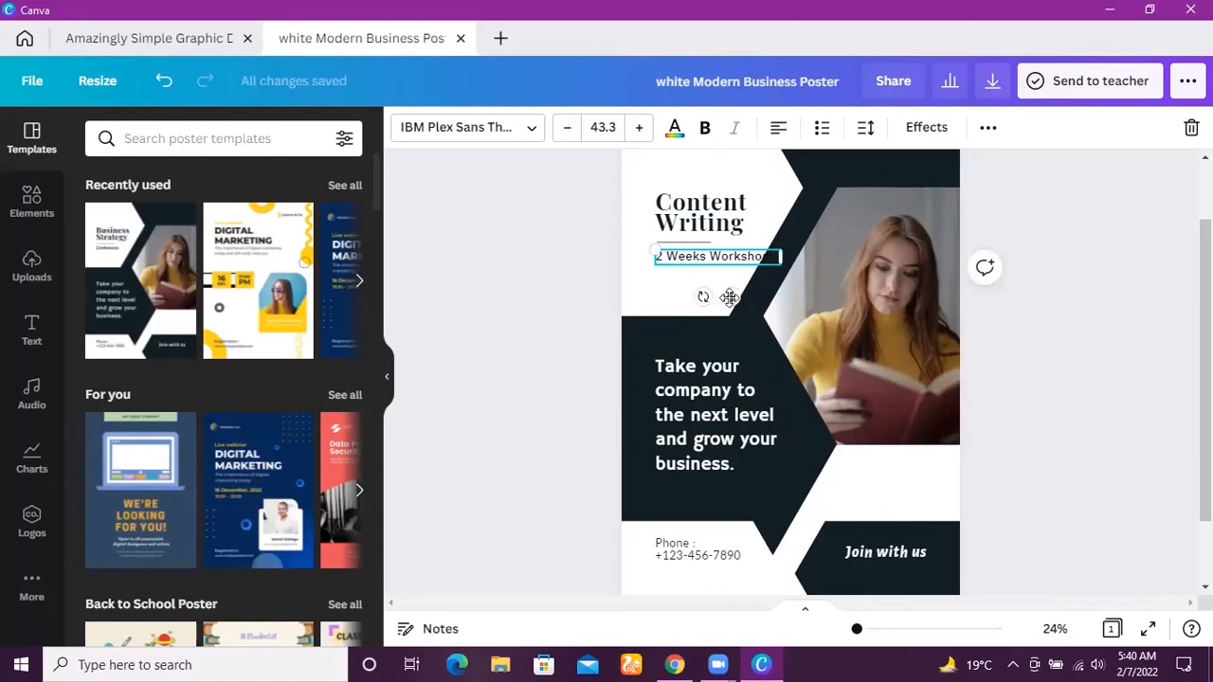
drag(727, 296, 718, 297)
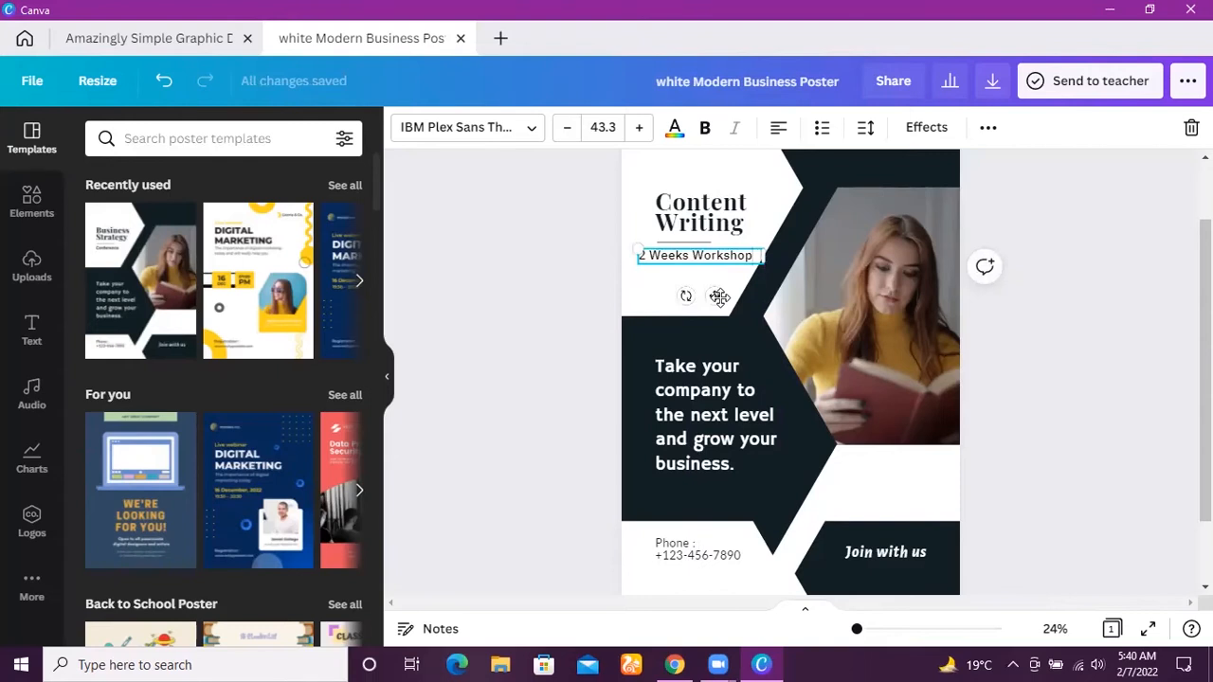
Shrink the photo of the reading woman and place it against the poster's right edge.
click(882, 379)
drag(1043, 428, 956, 360)
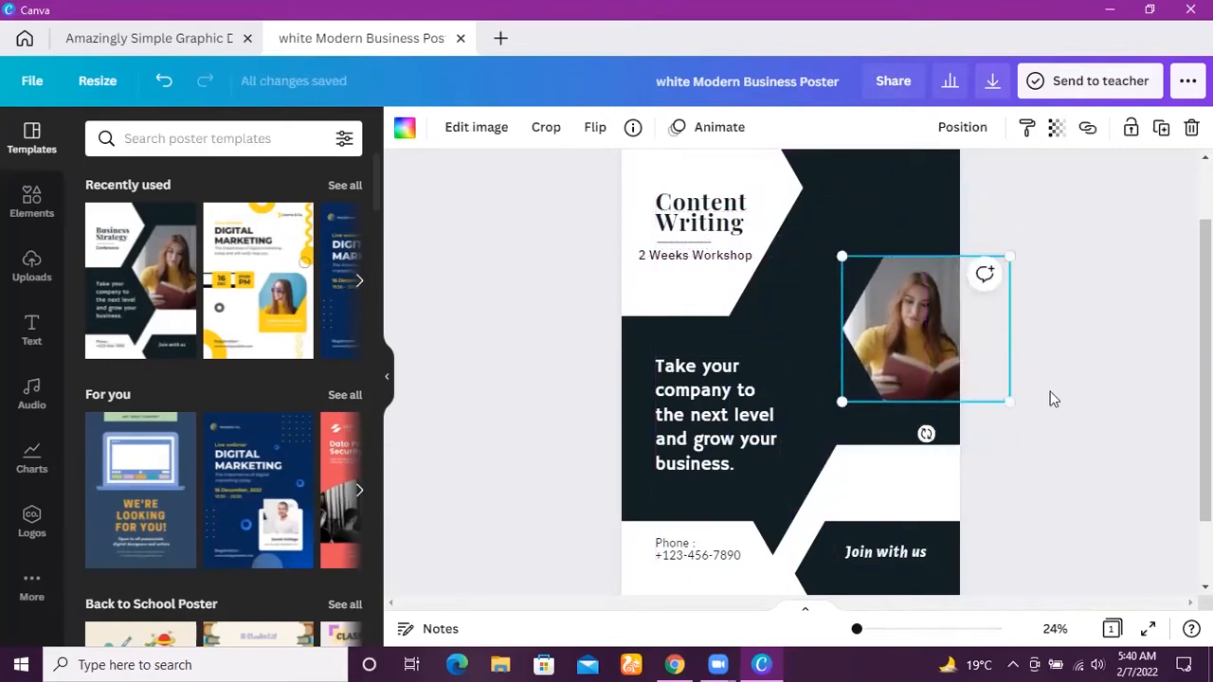
click(1105, 440)
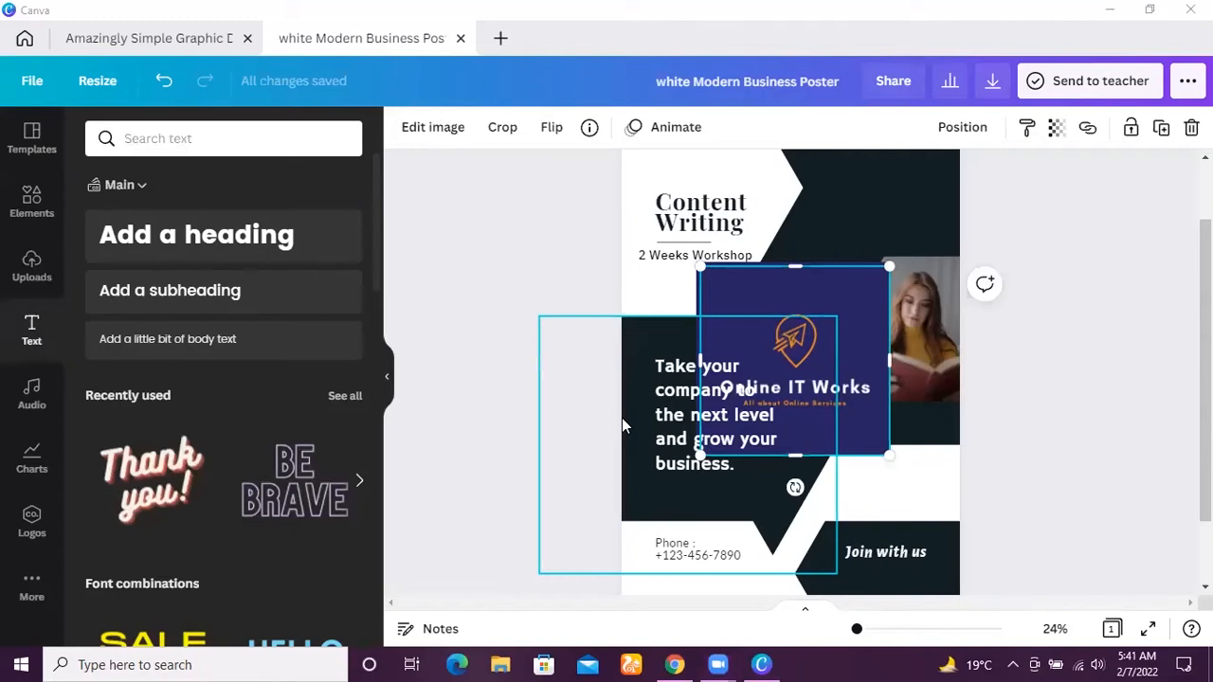
Bring the Online IT Works logo forward so it sits above the poster's text.
click(1099, 437)
click(868, 387)
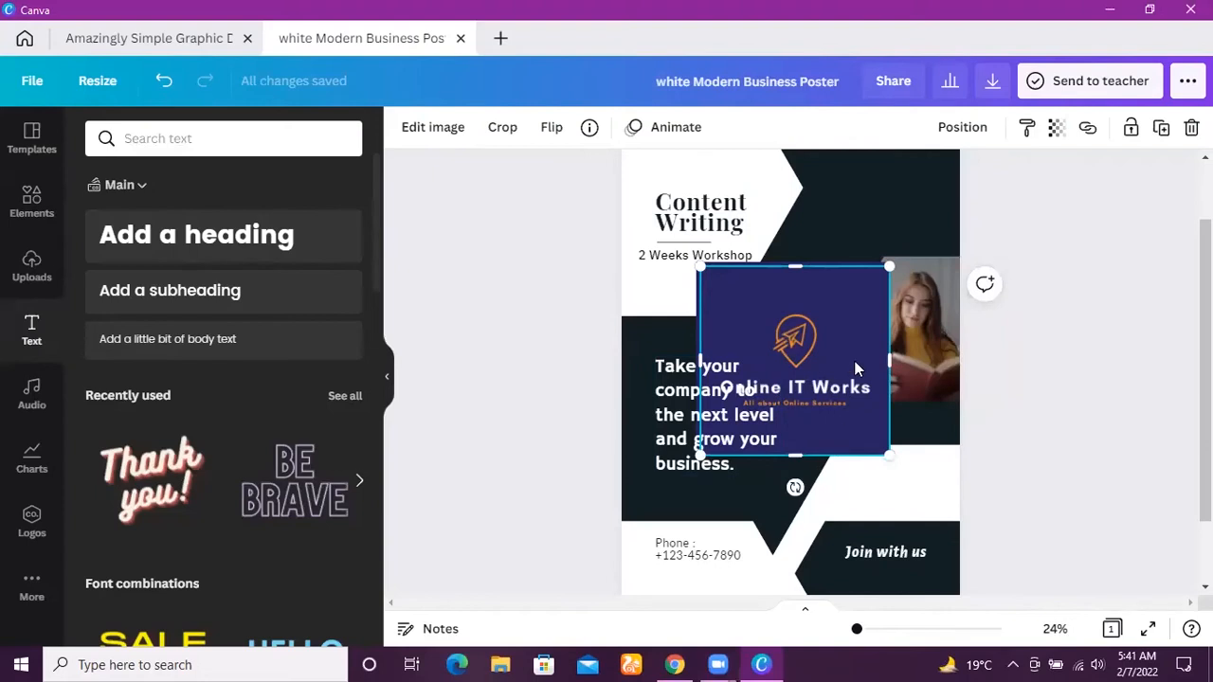
click(959, 134)
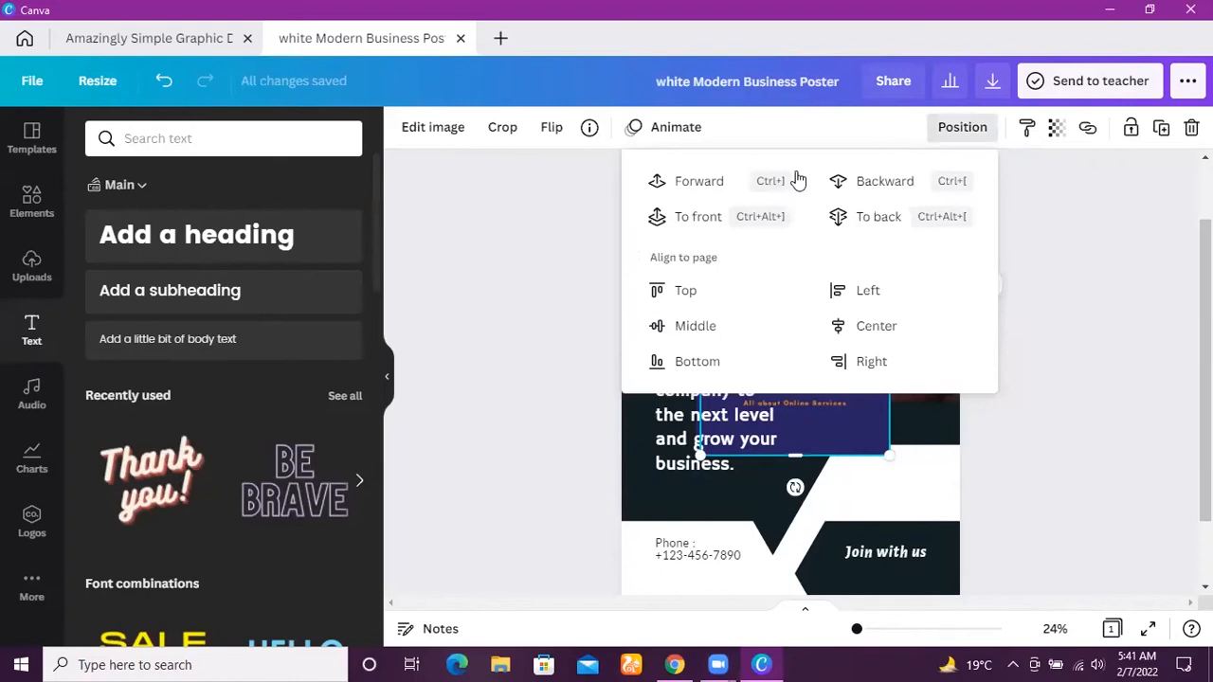
click(720, 182)
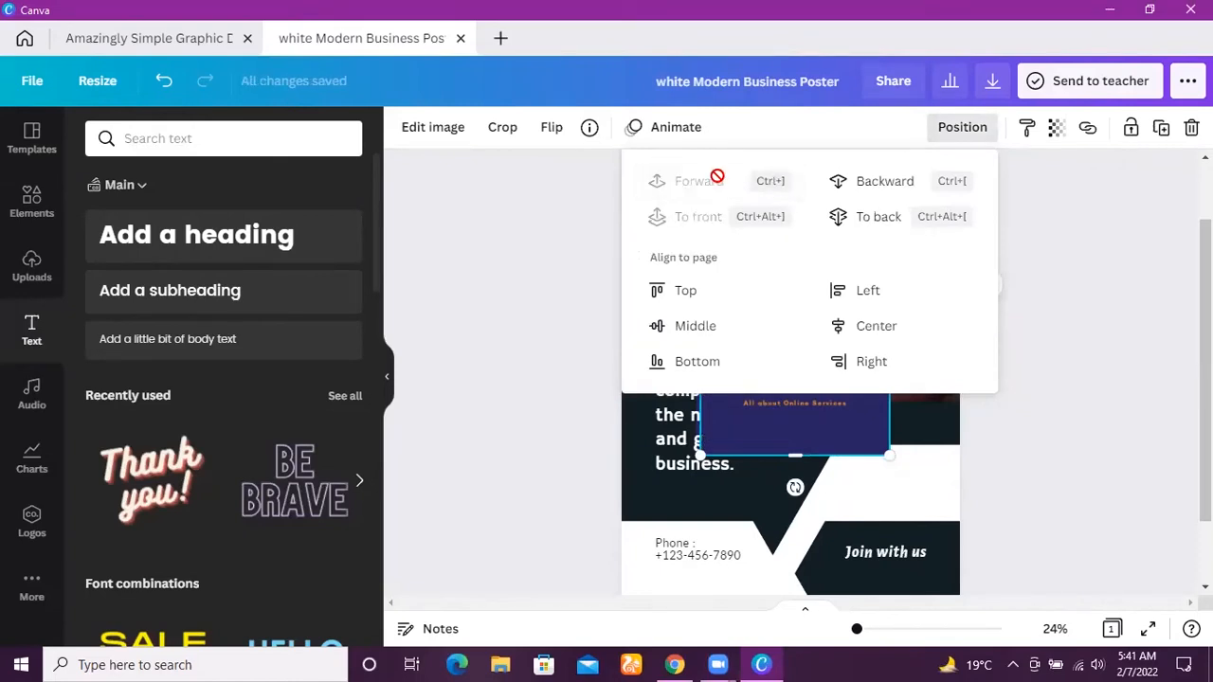
click(753, 401)
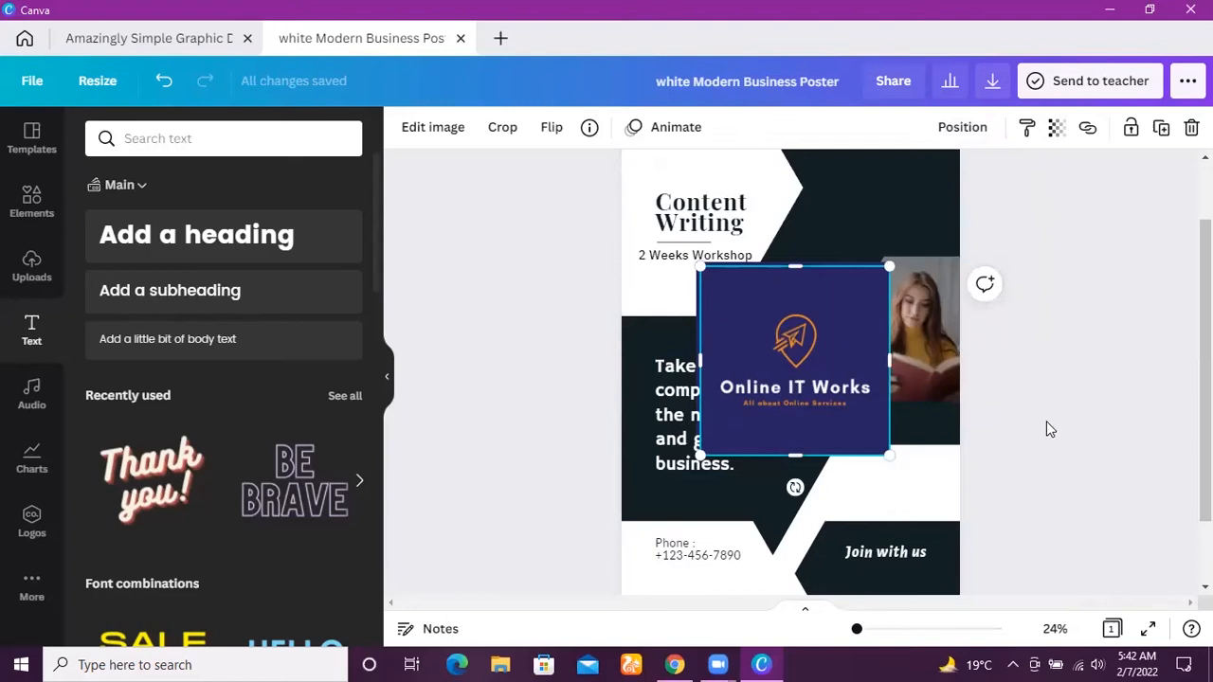
Remove the blue background from the Online IT Works logo with the background remover.
click(781, 388)
click(423, 132)
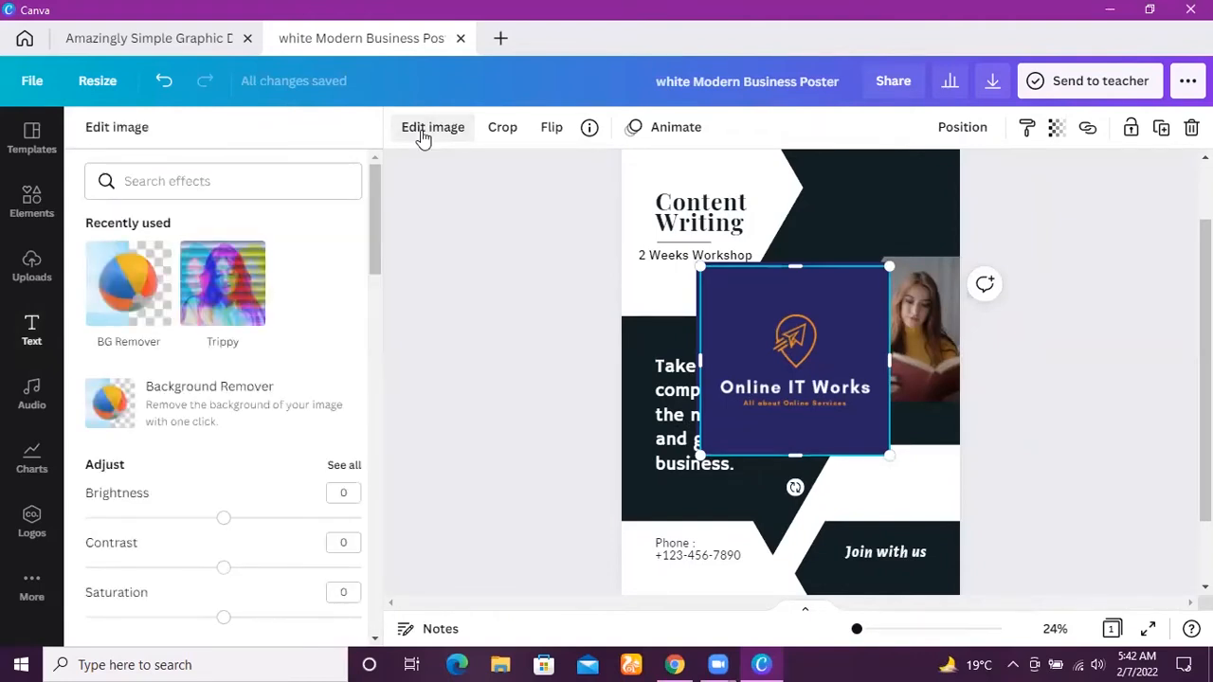
click(140, 323)
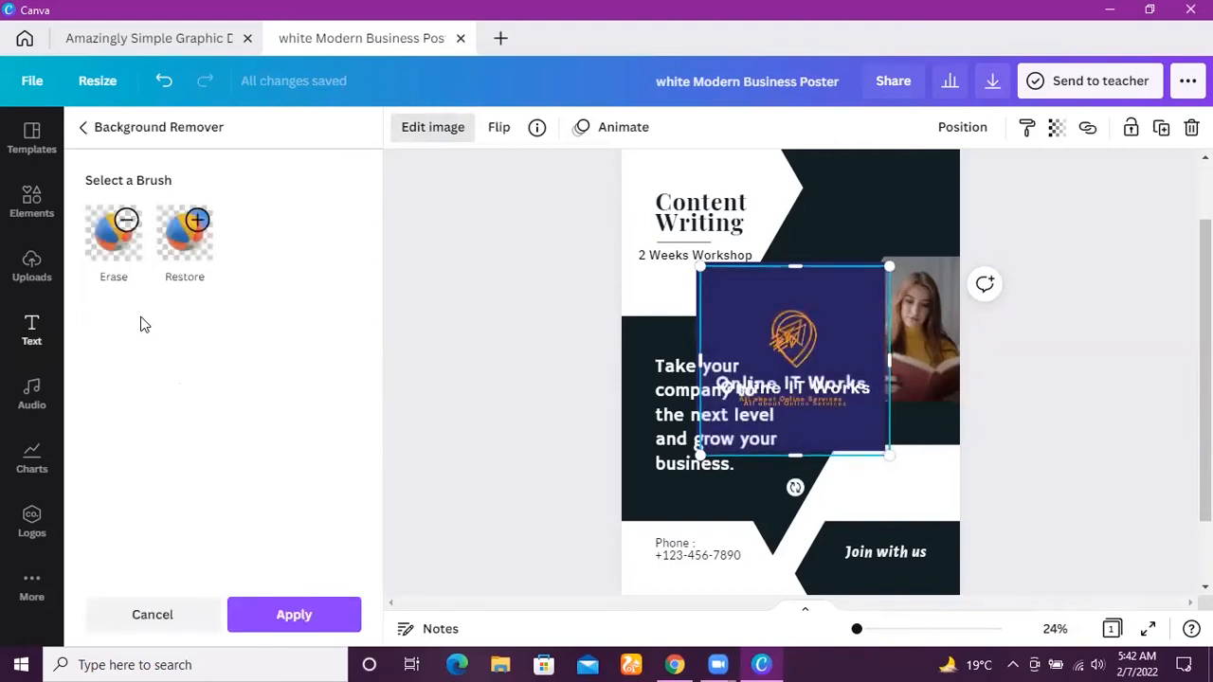
Move the transparent logo aside and delete the duplicate logo that still has the blue background.
drag(777, 384, 644, 442)
click(851, 363)
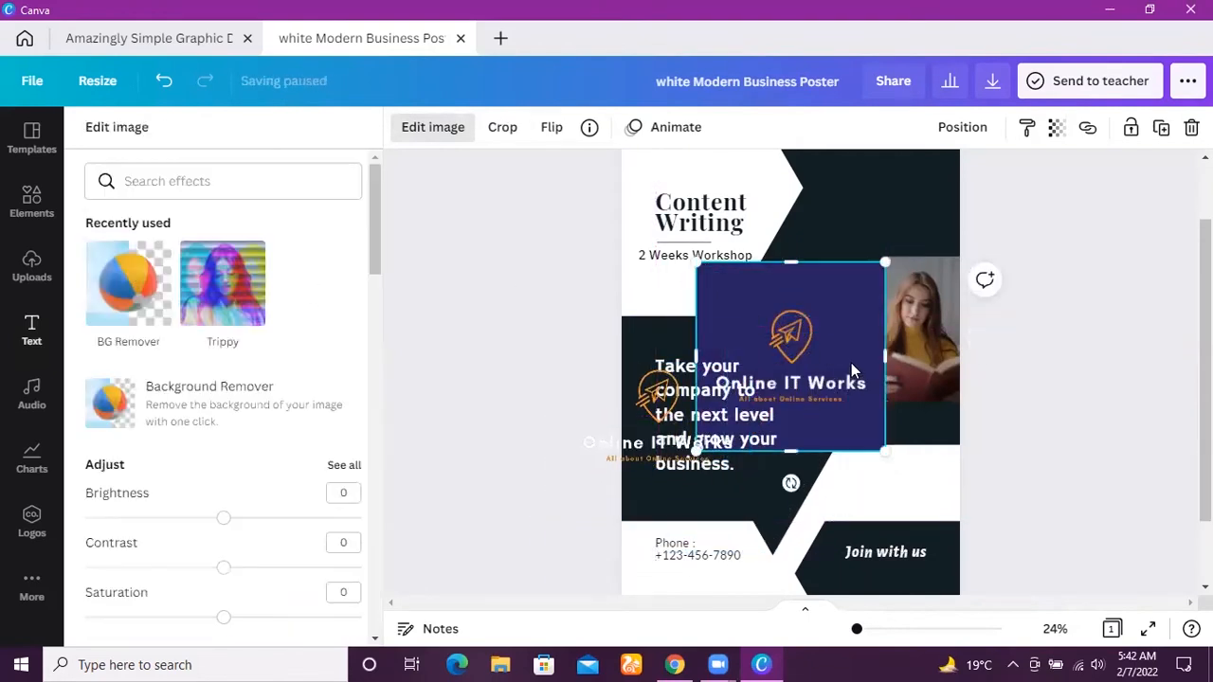
key(Delete)
Shrink the transparent Online IT Works logo and place it in the poster's upper-right corner.
click(680, 402)
drag(680, 403, 828, 257)
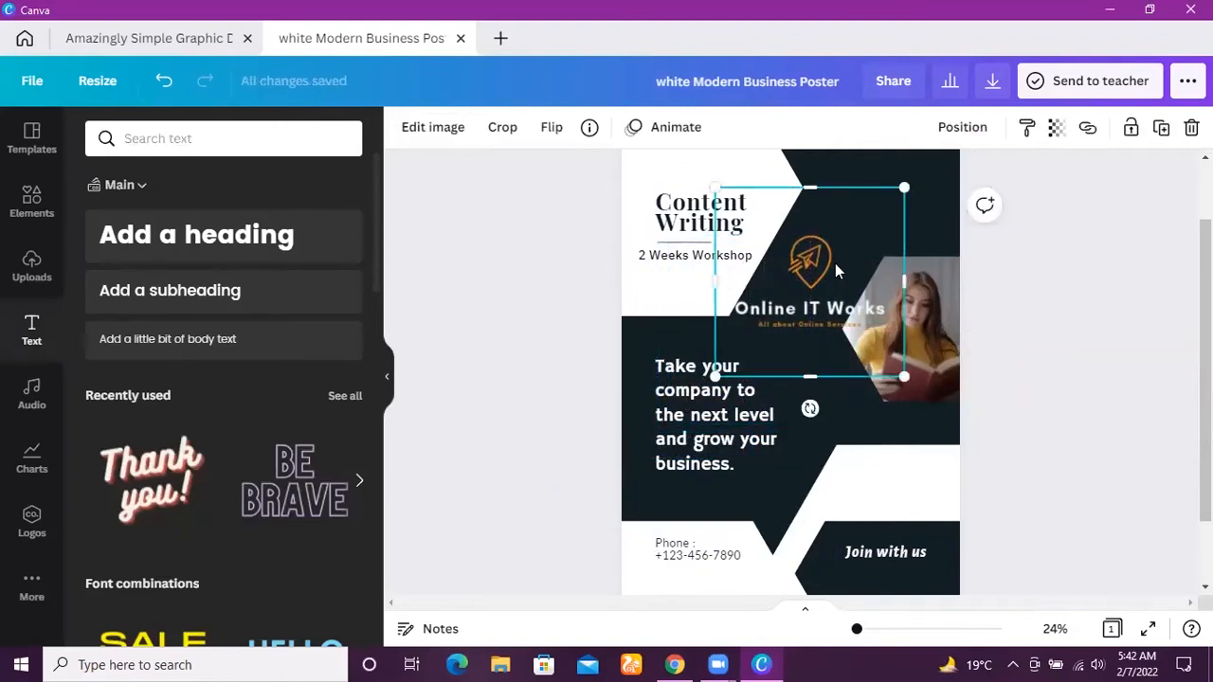
drag(905, 378, 911, 203)
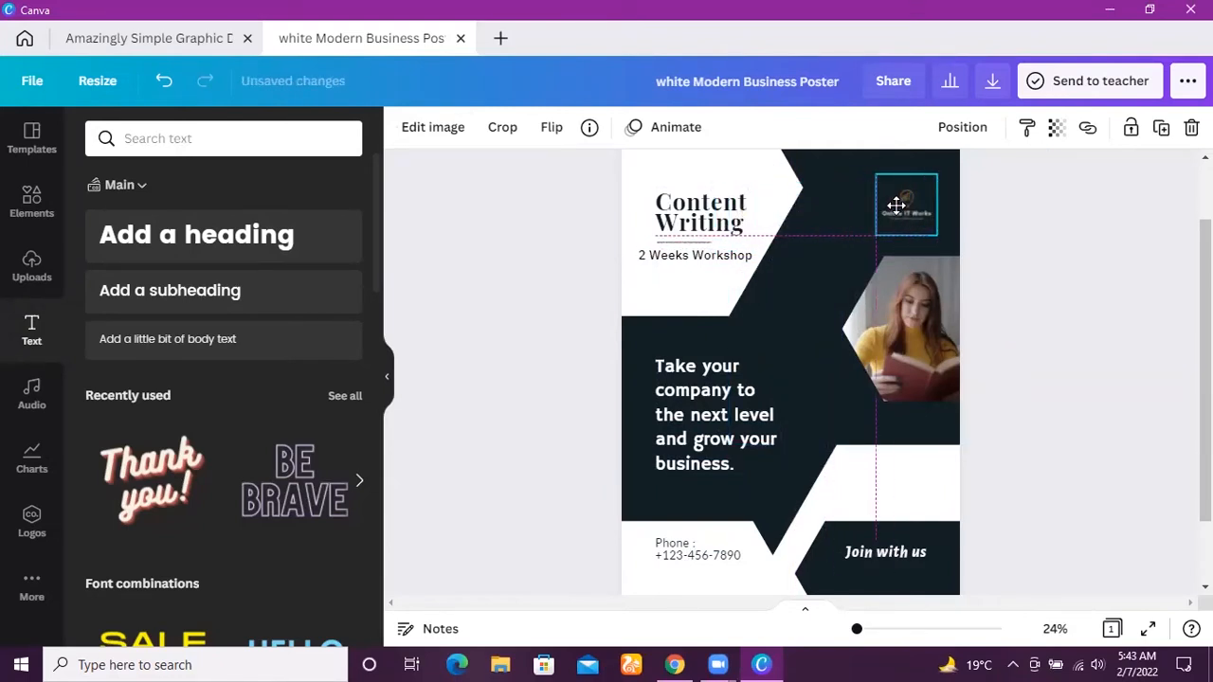
drag(1204, 398, 1205, 339)
click(929, 299)
drag(929, 299, 942, 231)
click(1007, 289)
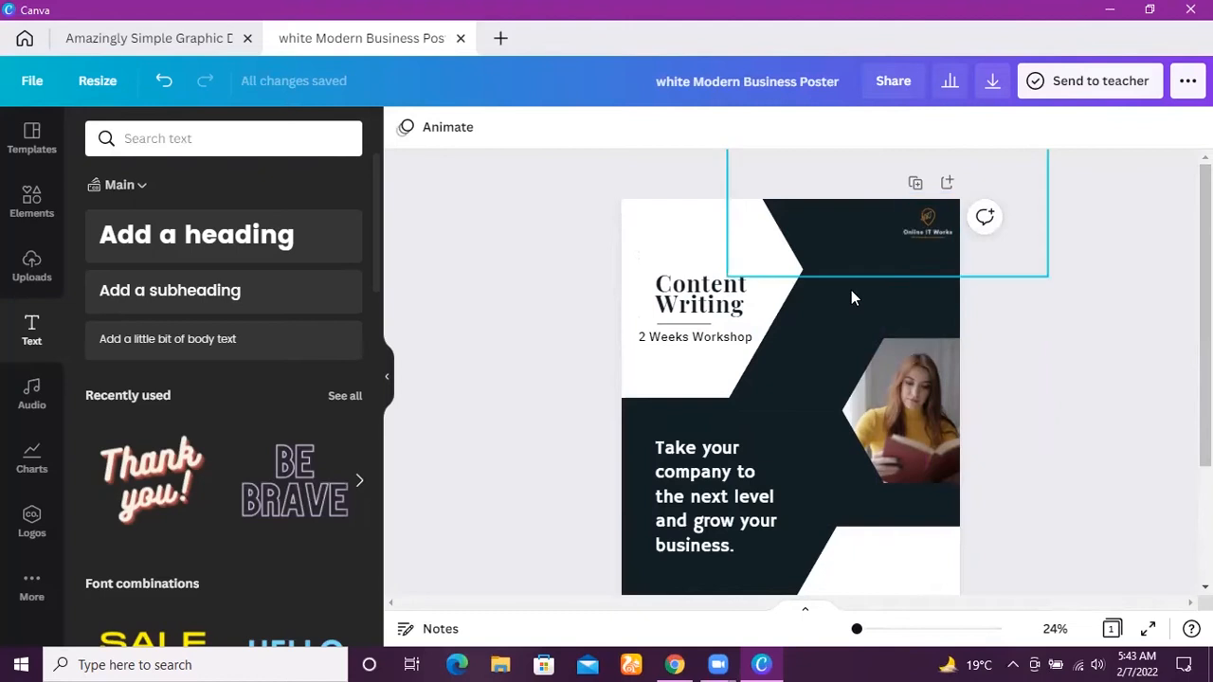
Widen the "Content Writing" heading to a single line and move it up and right across the dark area.
click(831, 319)
click(796, 286)
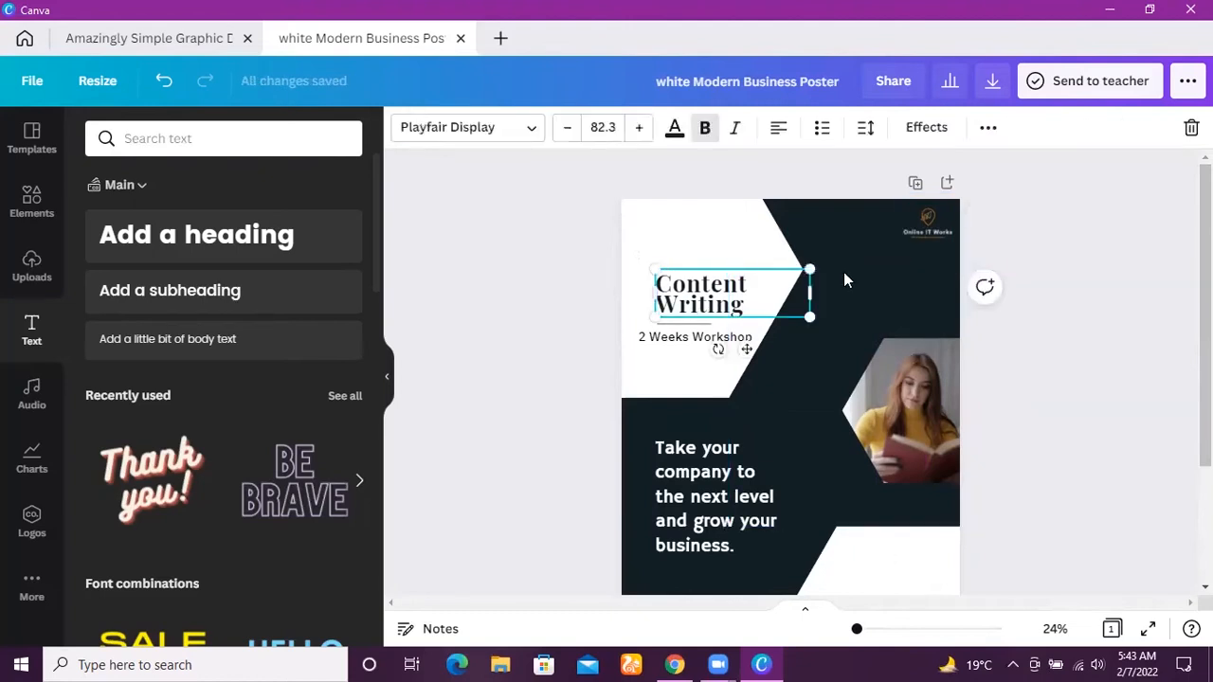
drag(807, 292, 867, 291)
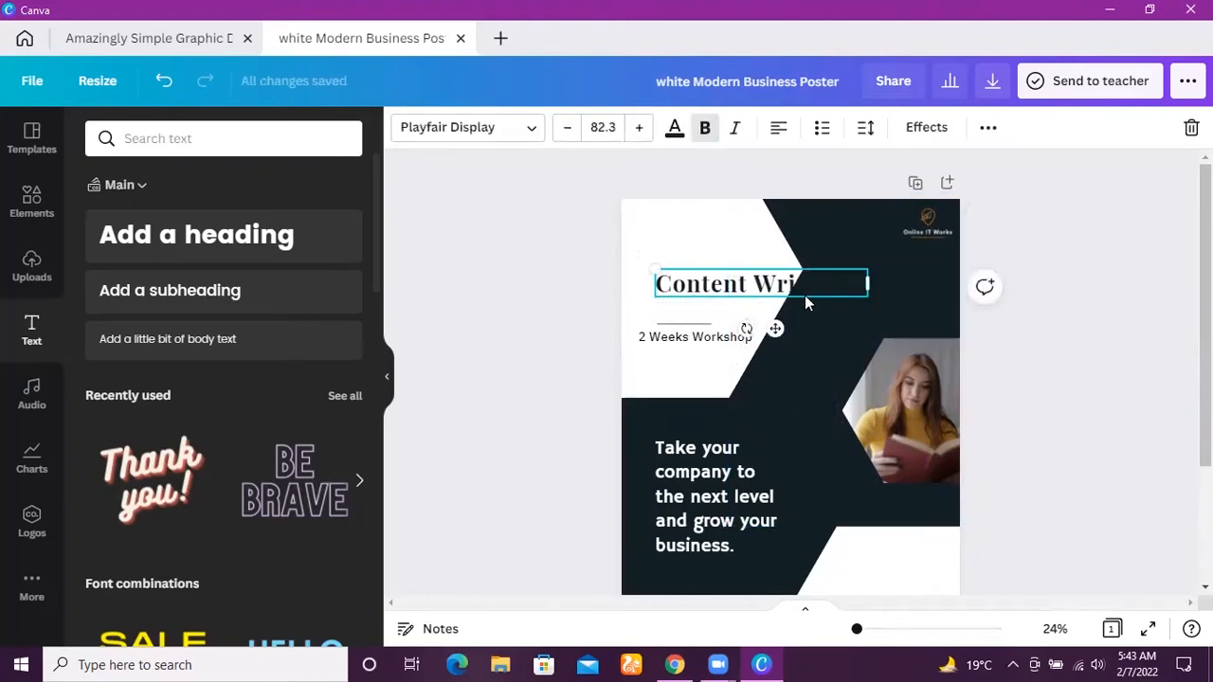
drag(775, 326, 815, 314)
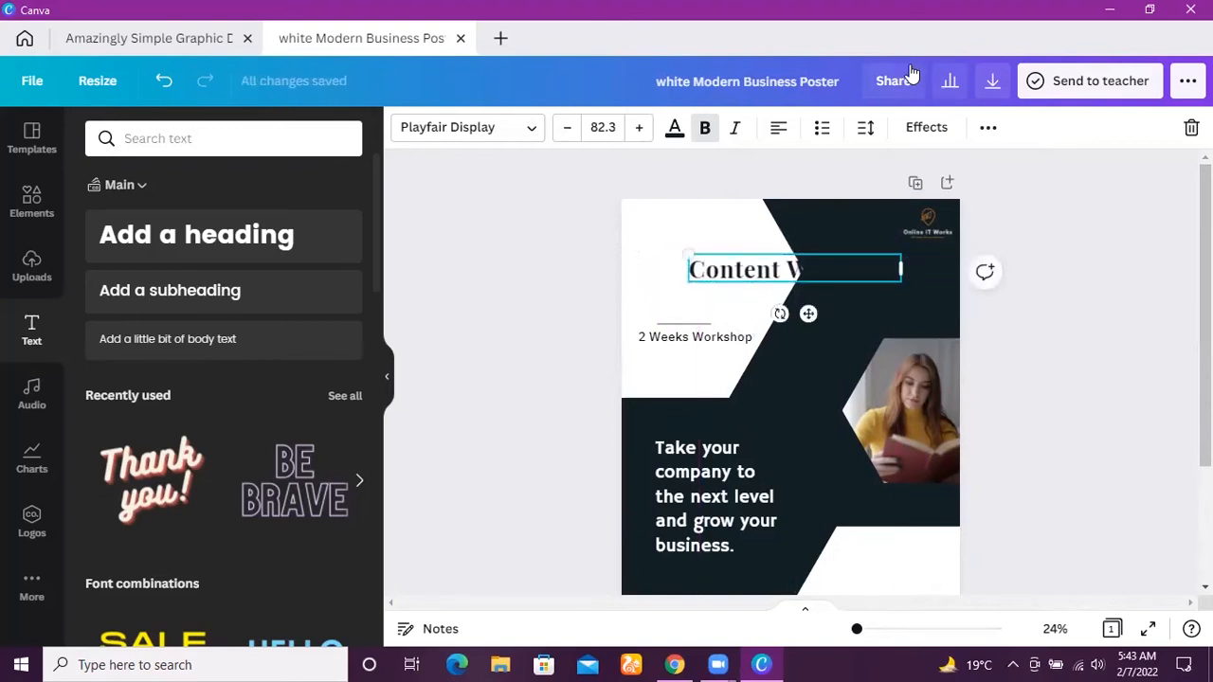
Try several brand colours on the "Content Writing" heading, settle on the brown photo colour, and nudge it slightly up and right.
click(674, 129)
click(105, 347)
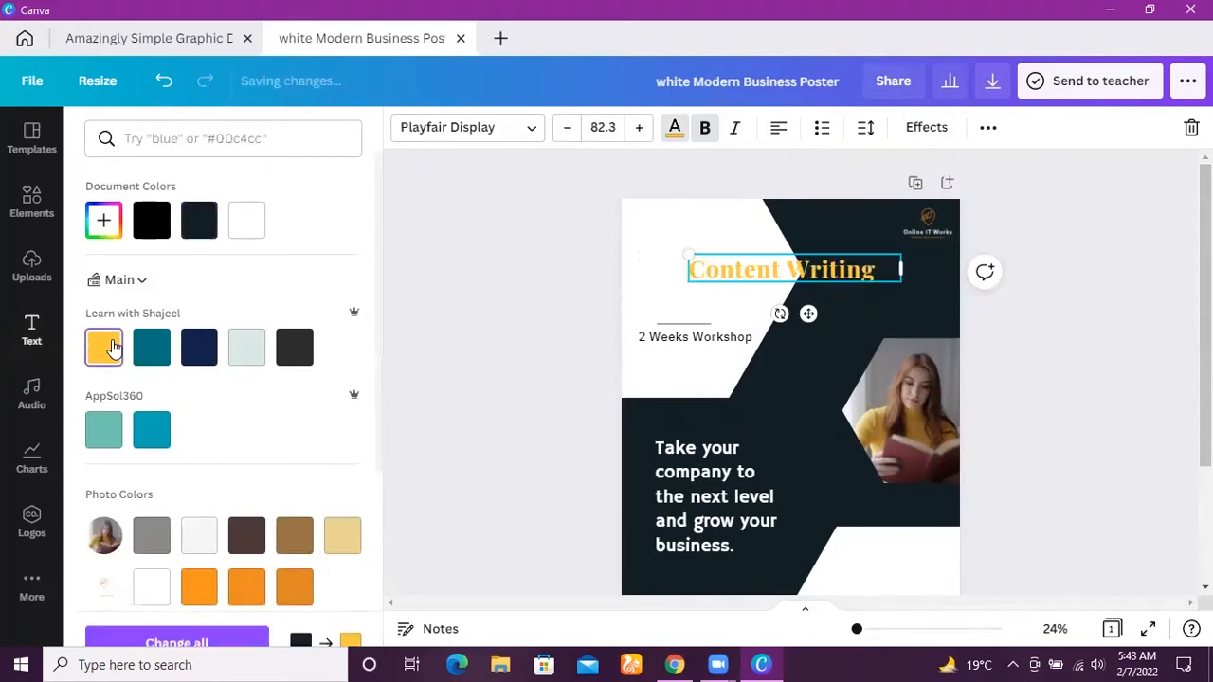
click(165, 437)
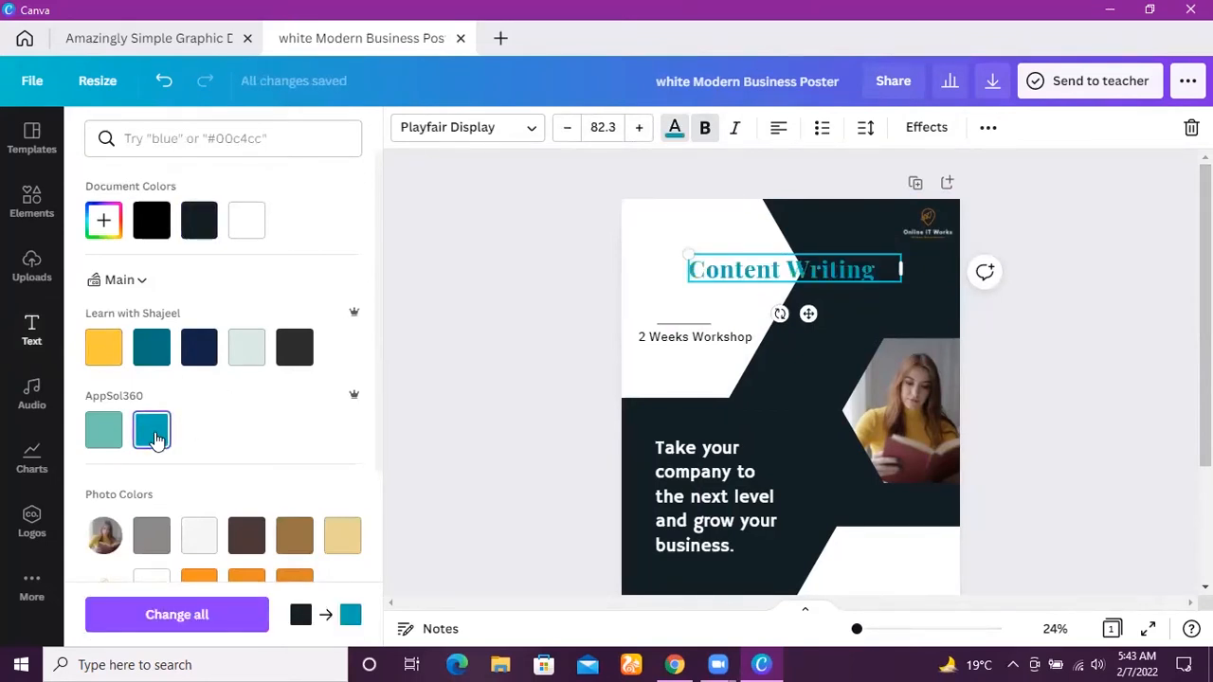
click(201, 348)
click(144, 349)
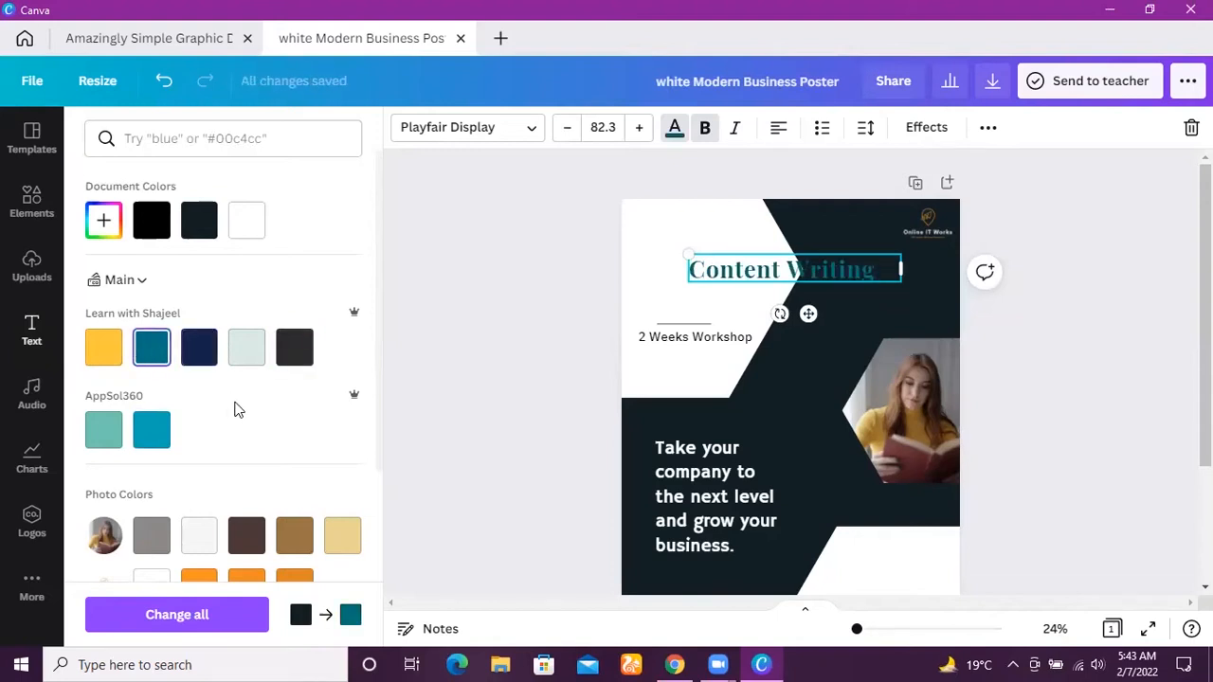
click(298, 536)
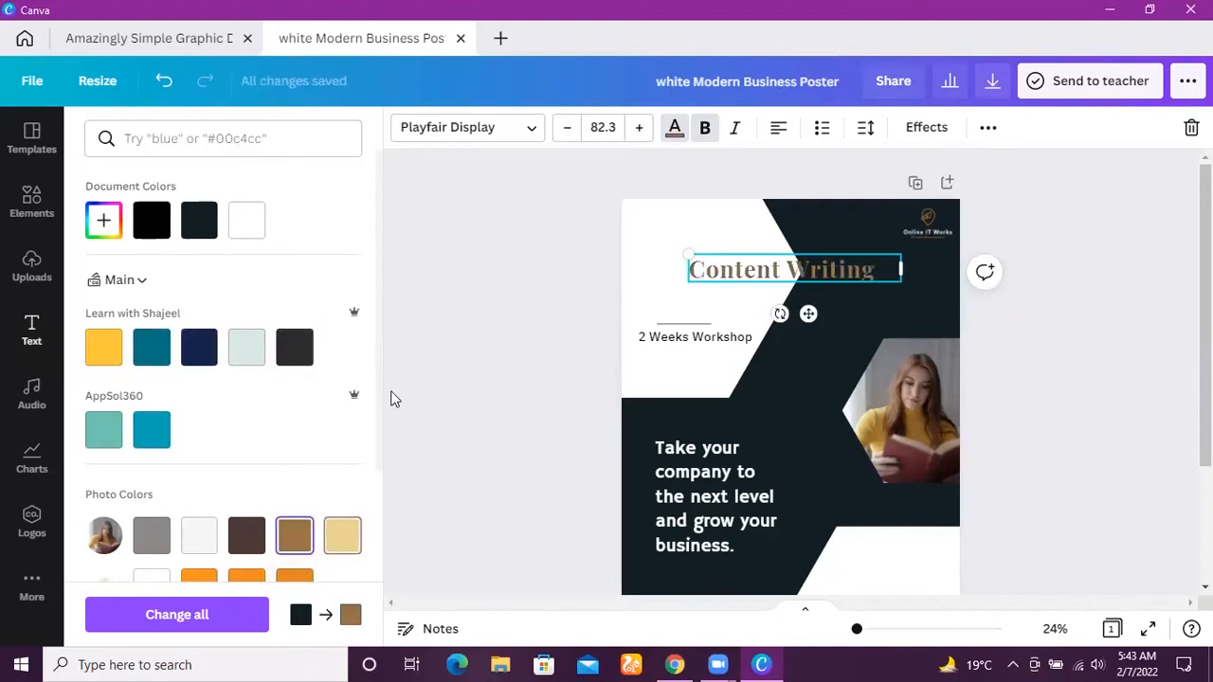
key(Escape)
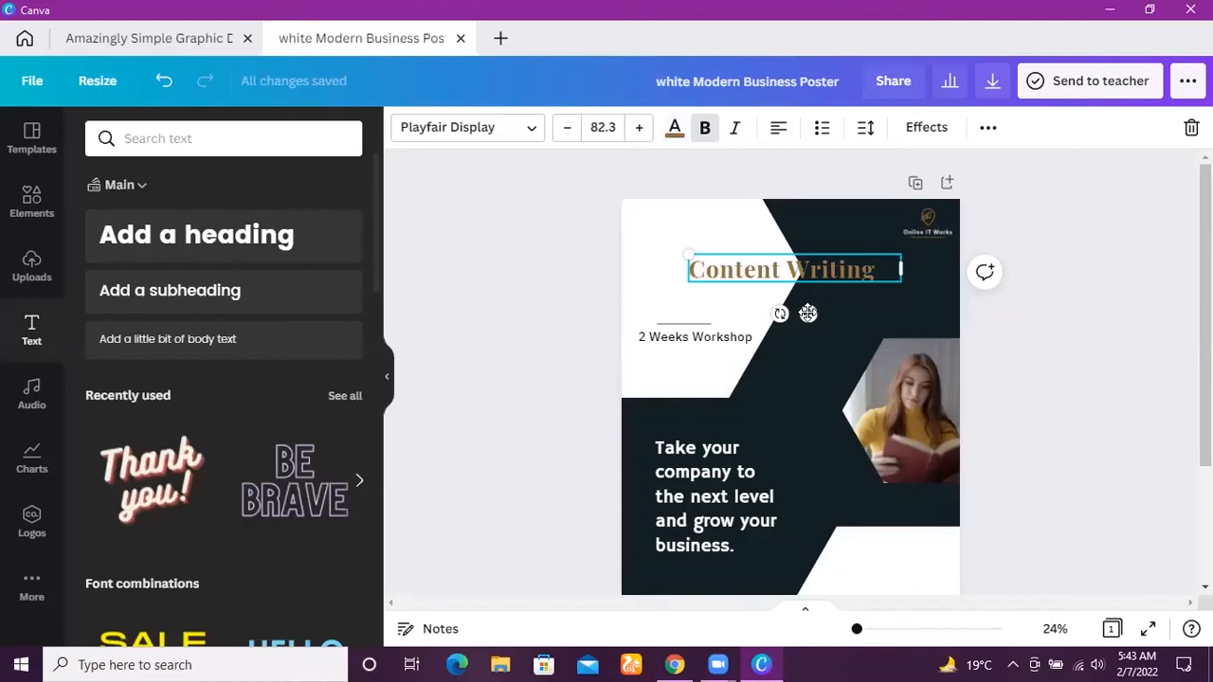
drag(808, 314, 821, 310)
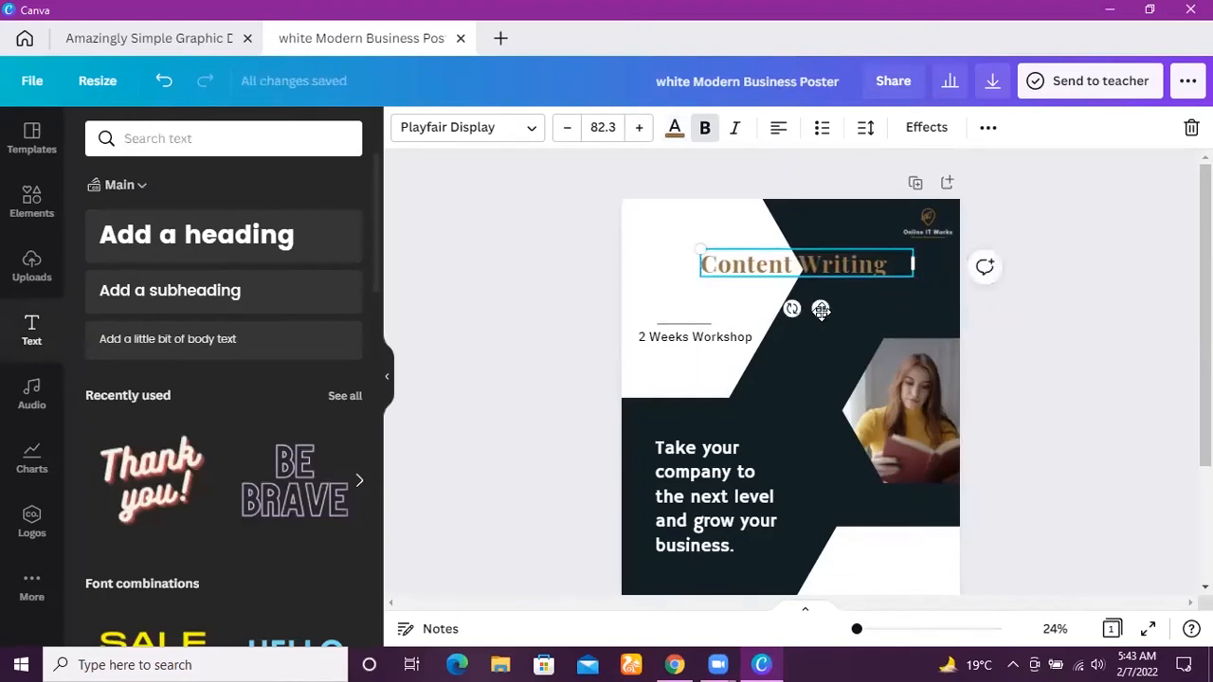
click(1099, 321)
Move the "2 Weeks Workshop" text up and right so it sits directly beneath the "Content Writing" heading.
click(703, 341)
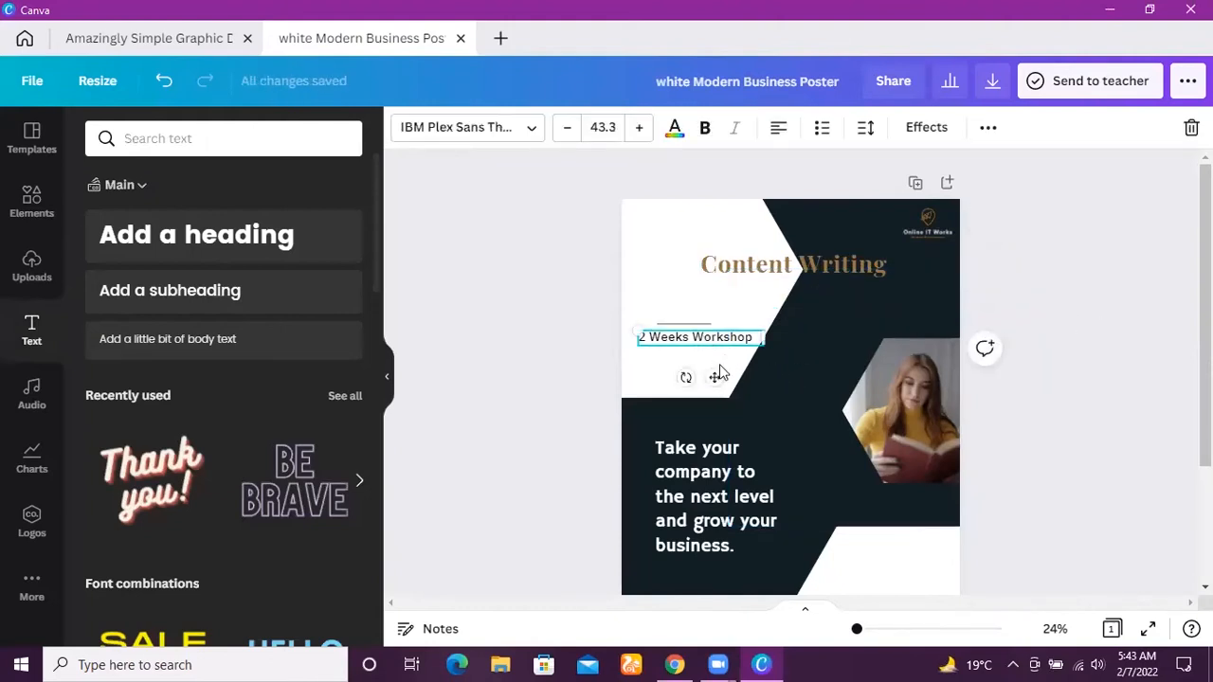
drag(714, 373, 752, 323)
click(798, 330)
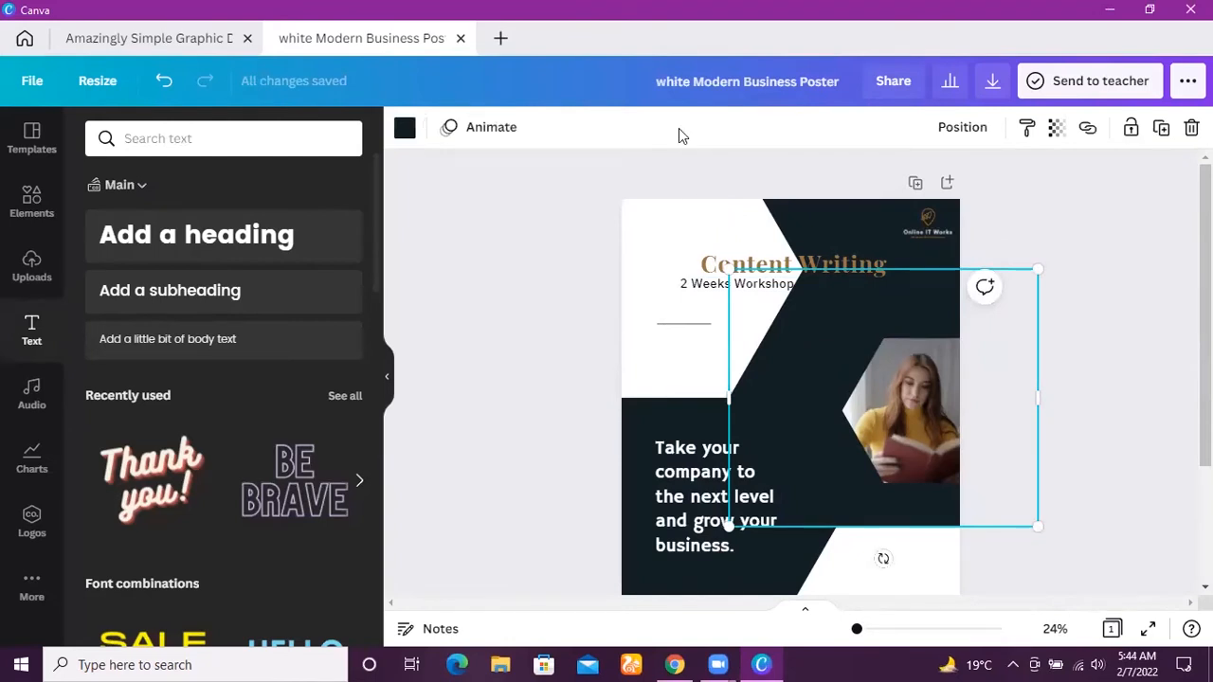
click(1117, 284)
scroll(1117, 285, down, 2)
scroll(798, 371, up, 1)
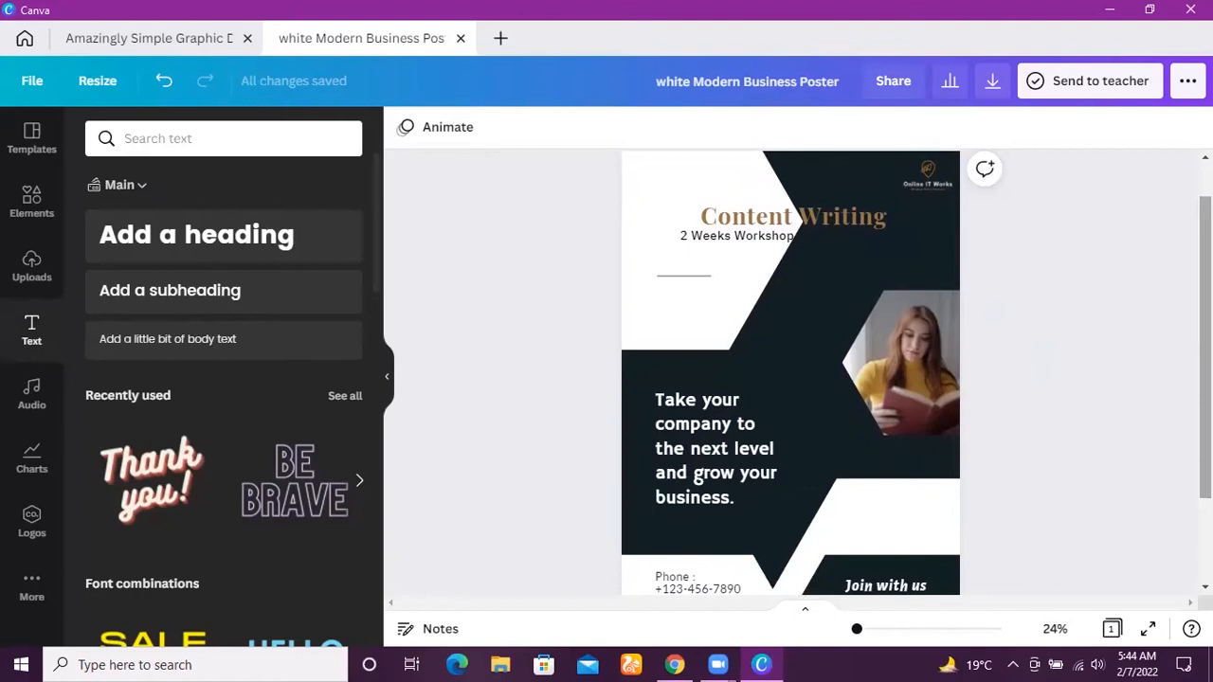
scroll(790, 372, down, 3)
scroll(790, 371, up, 3)
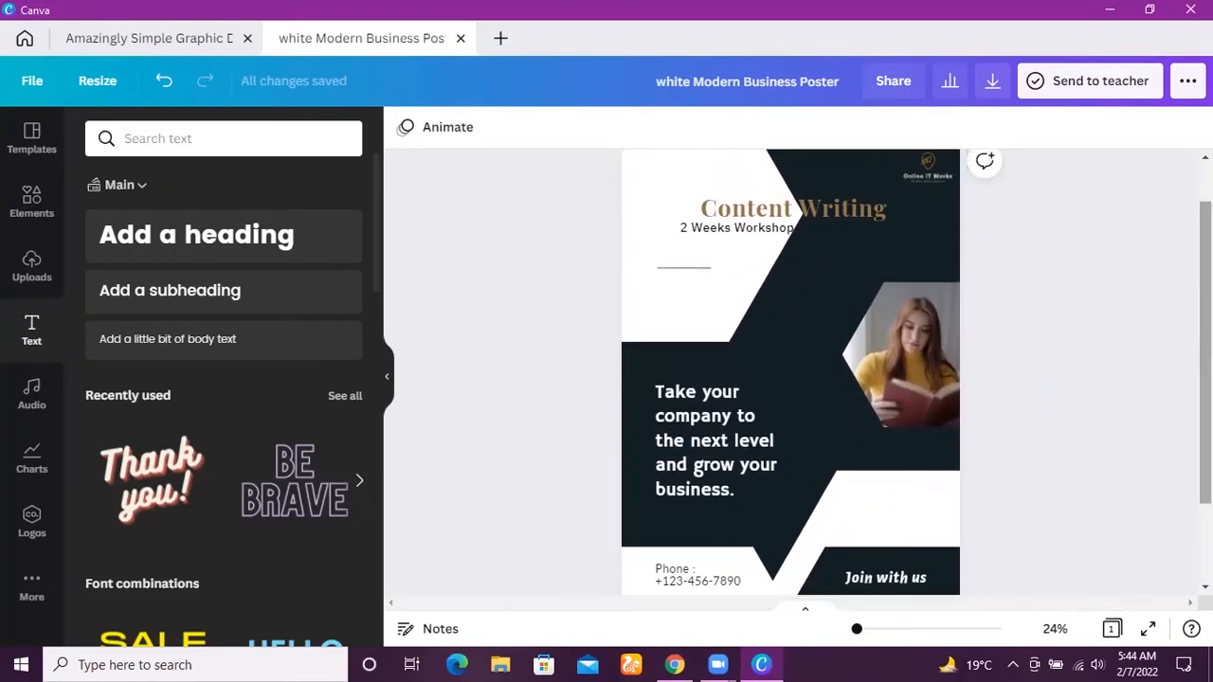
Search the design elements for "content writing".
click(244, 137)
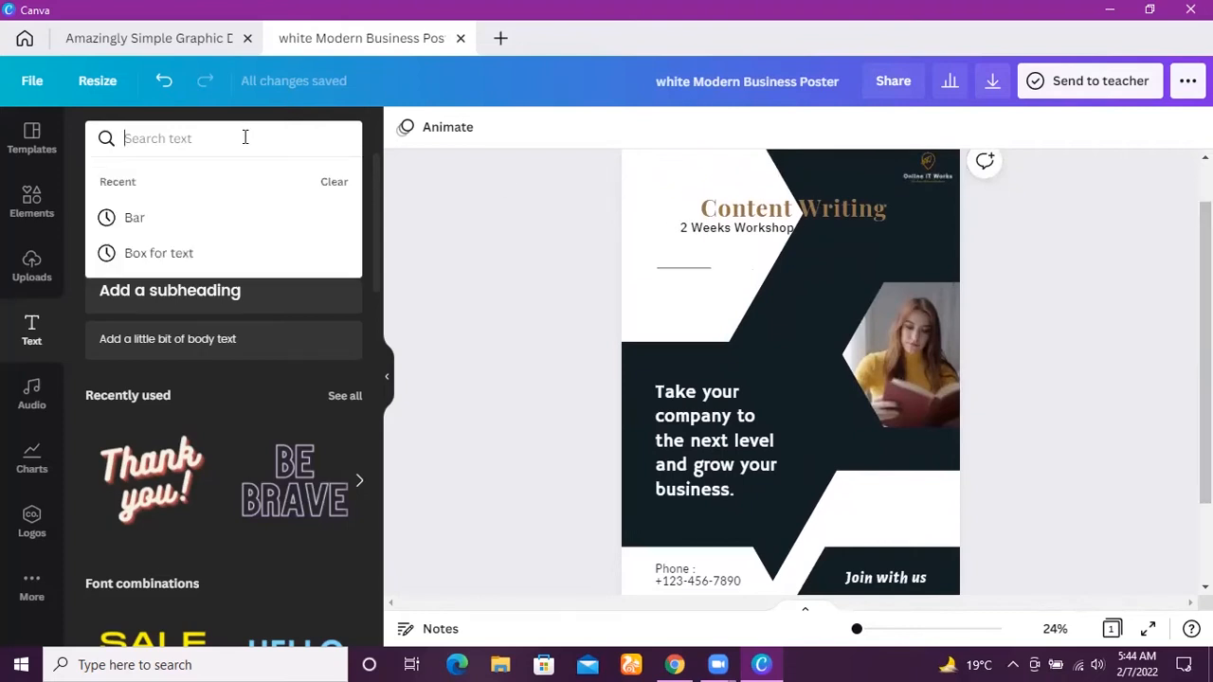
click(33, 197)
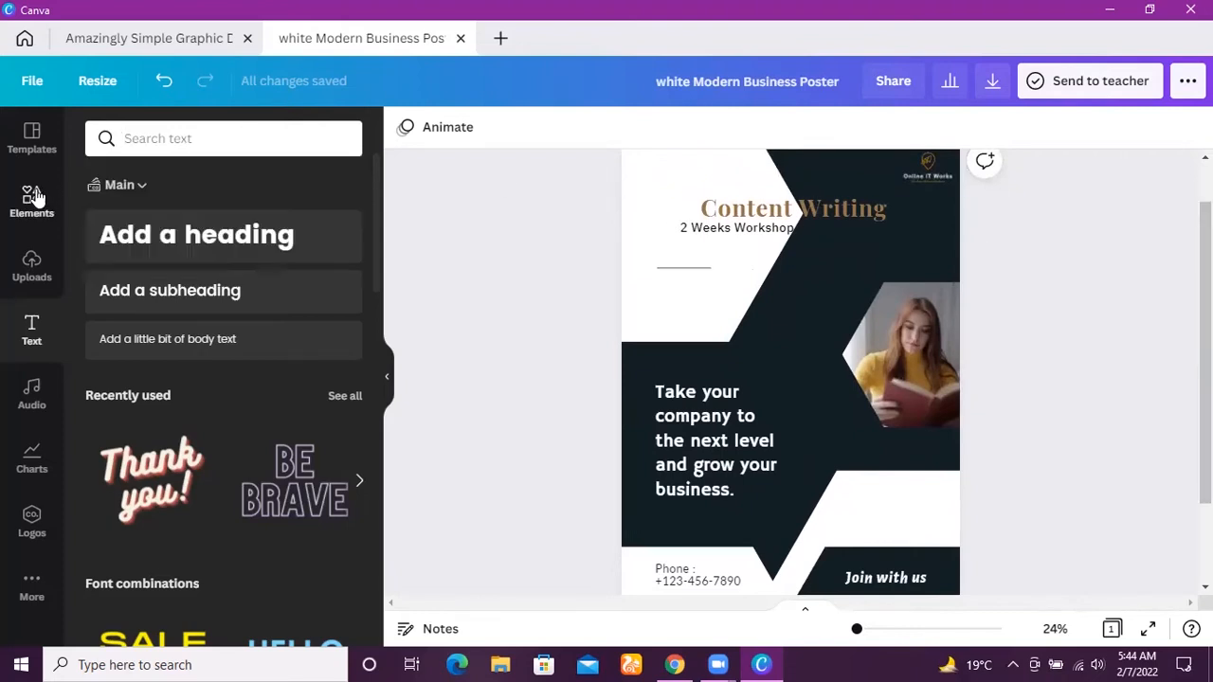
click(252, 133)
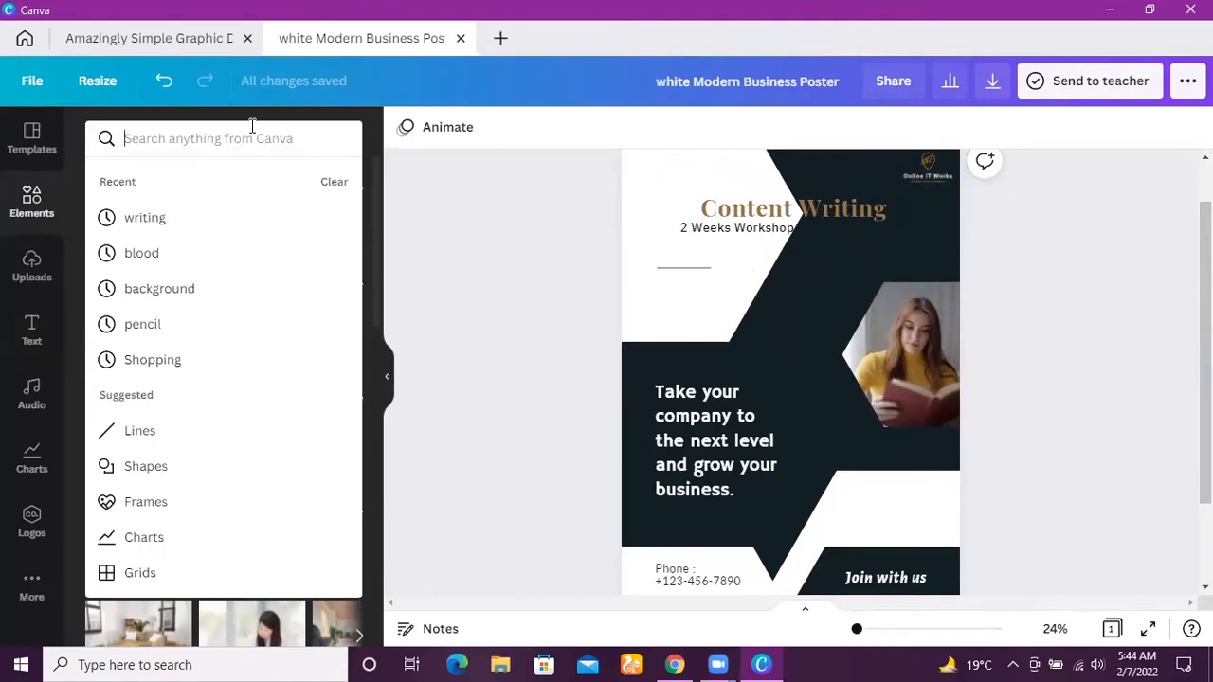
text(co)
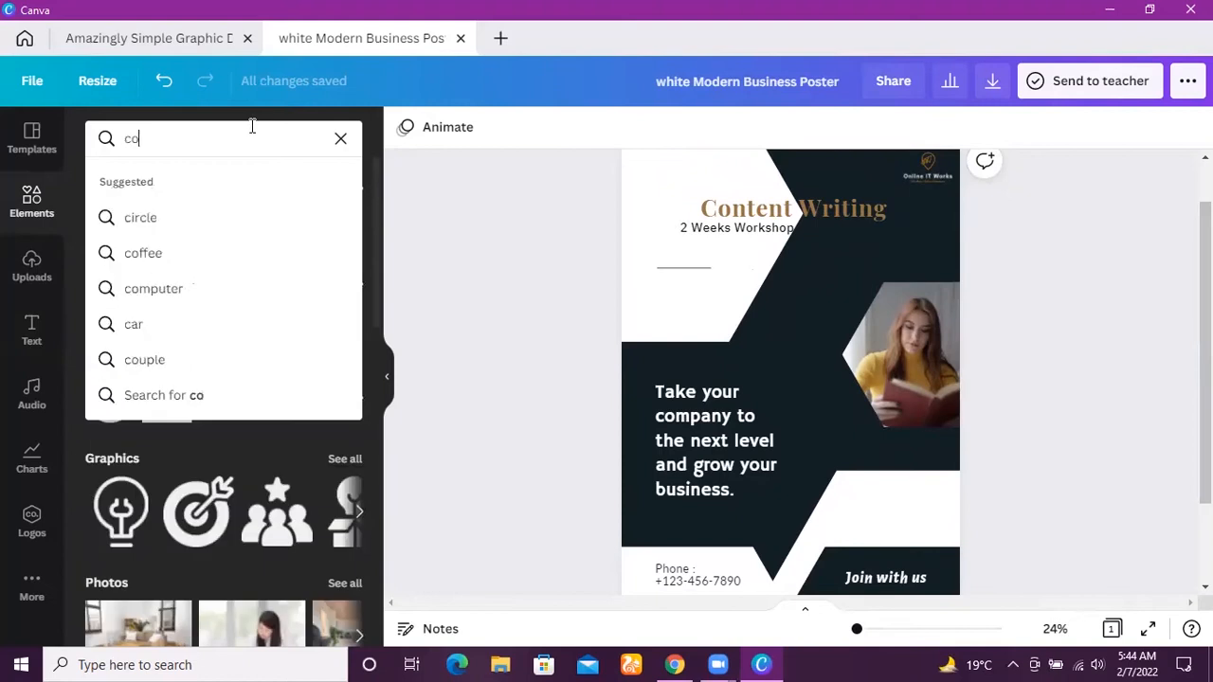
text(ntent)
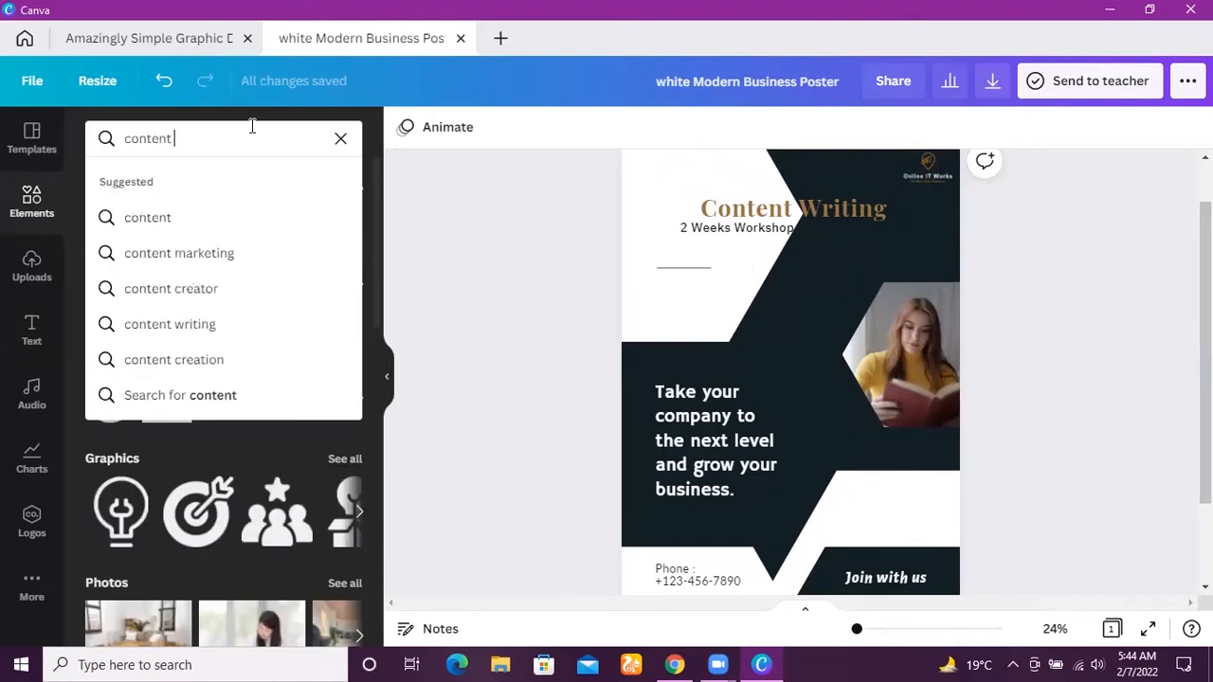
click(197, 327)
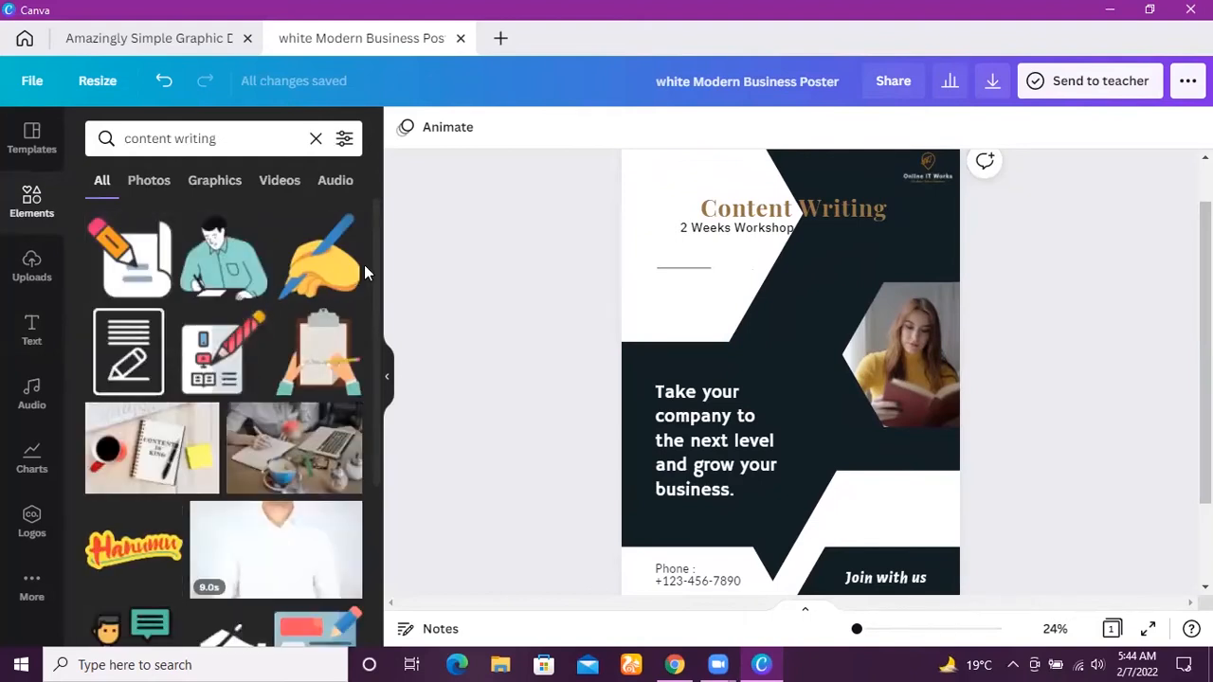
Browse the content writing elements and add the yellow hand holding a blue pen to the middle of the poster.
scroll(371, 289, down, 1)
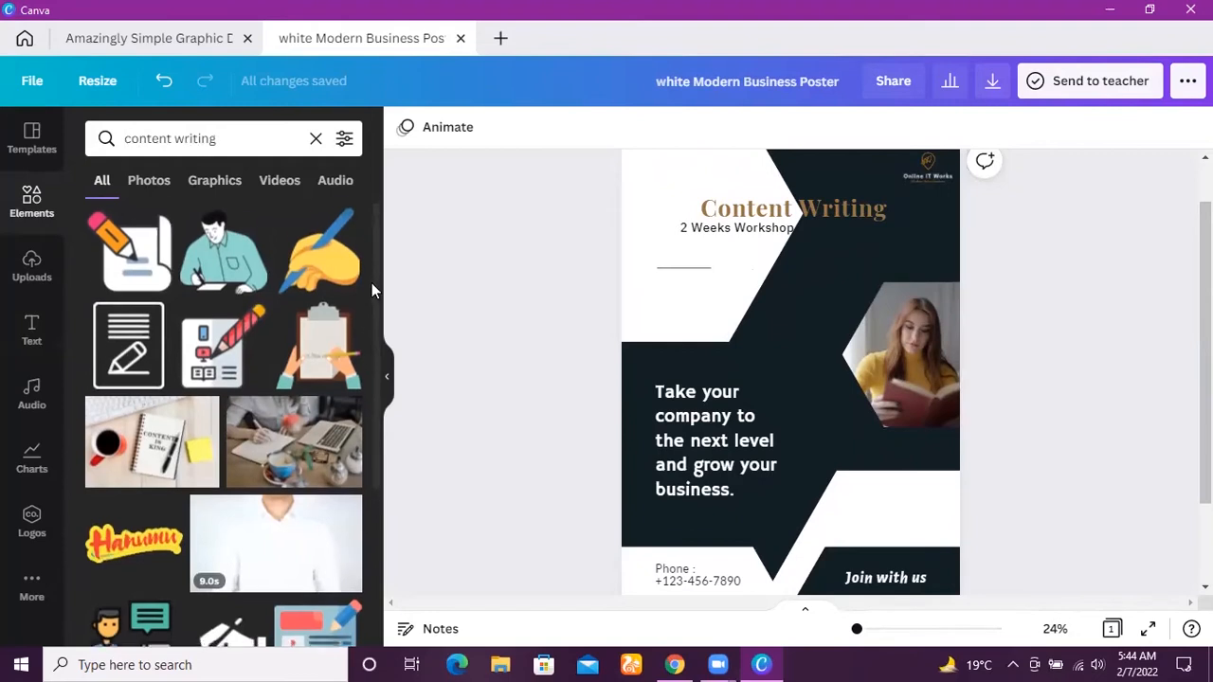
scroll(371, 289, down, 5)
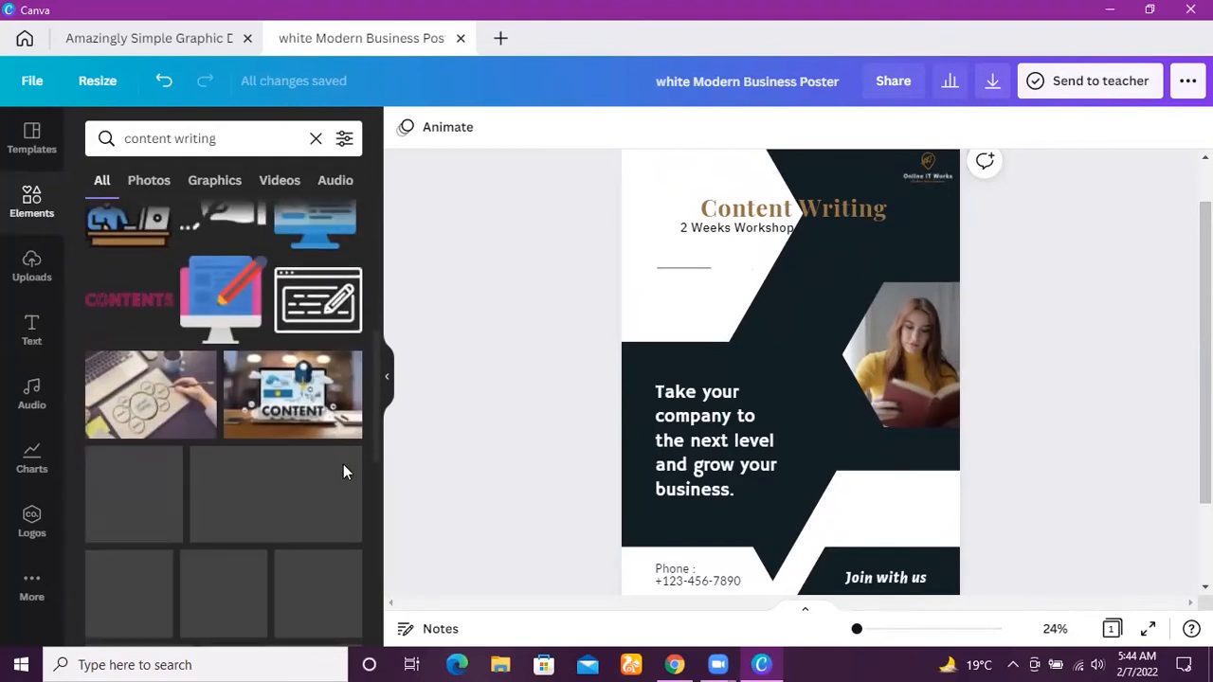
scroll(366, 533, down, 5)
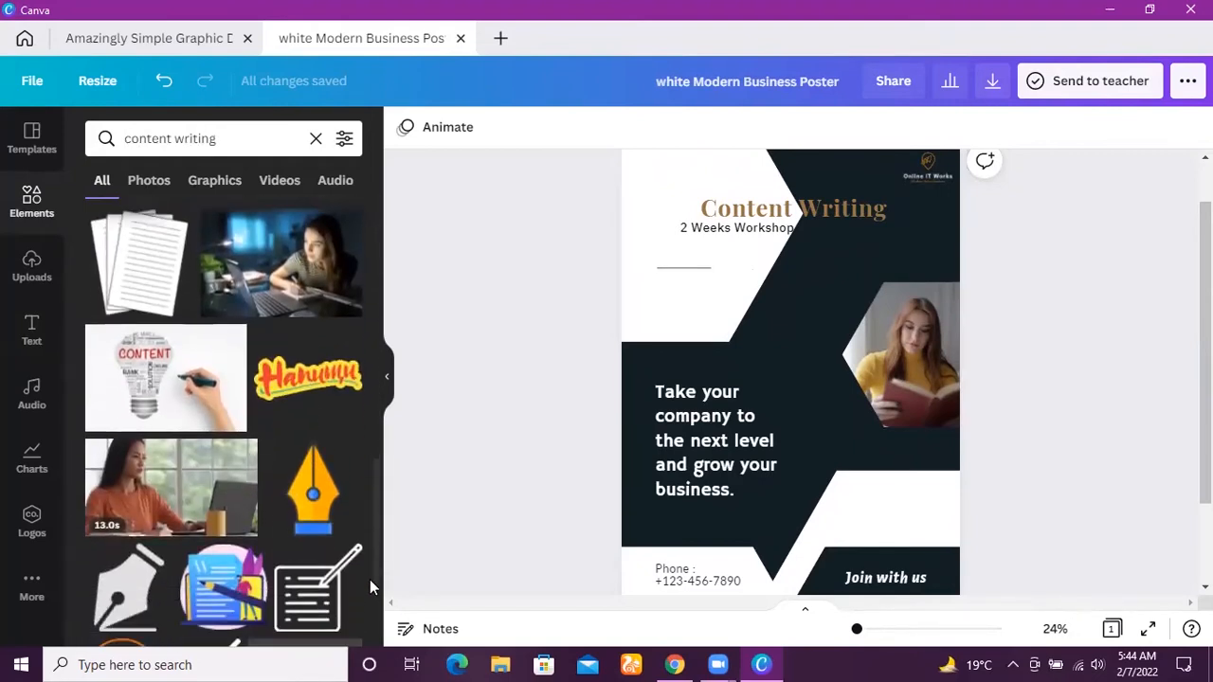
scroll(370, 579, down, 5)
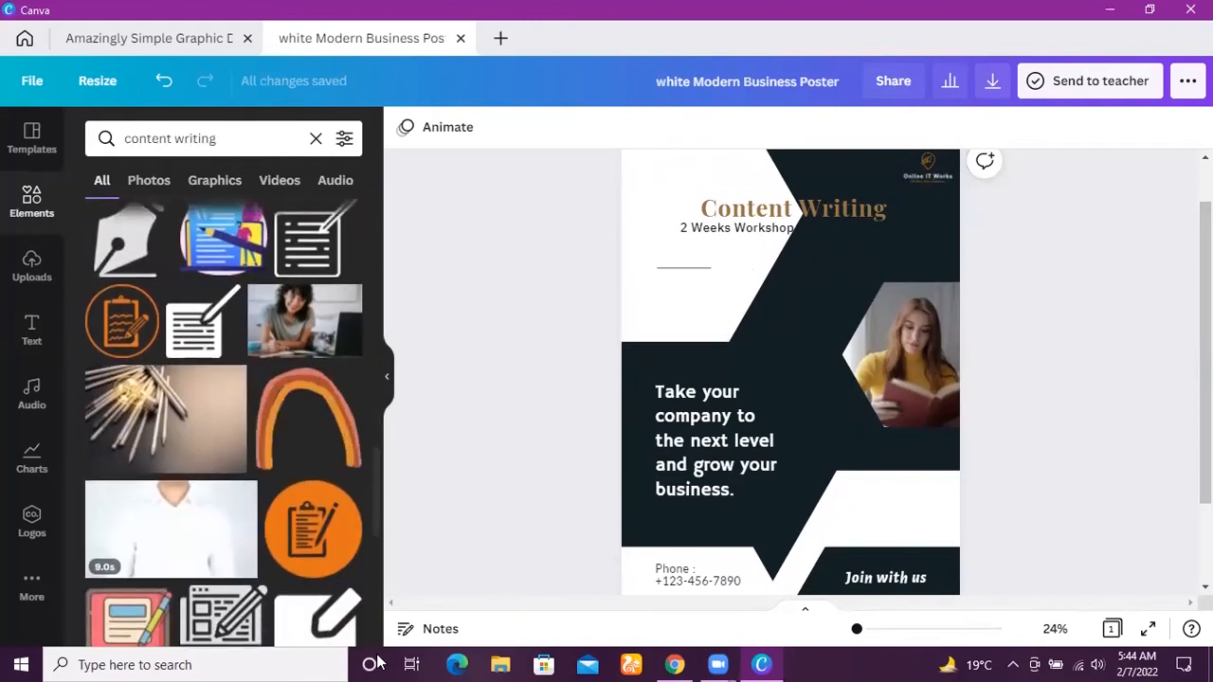
scroll(365, 531, down, 3)
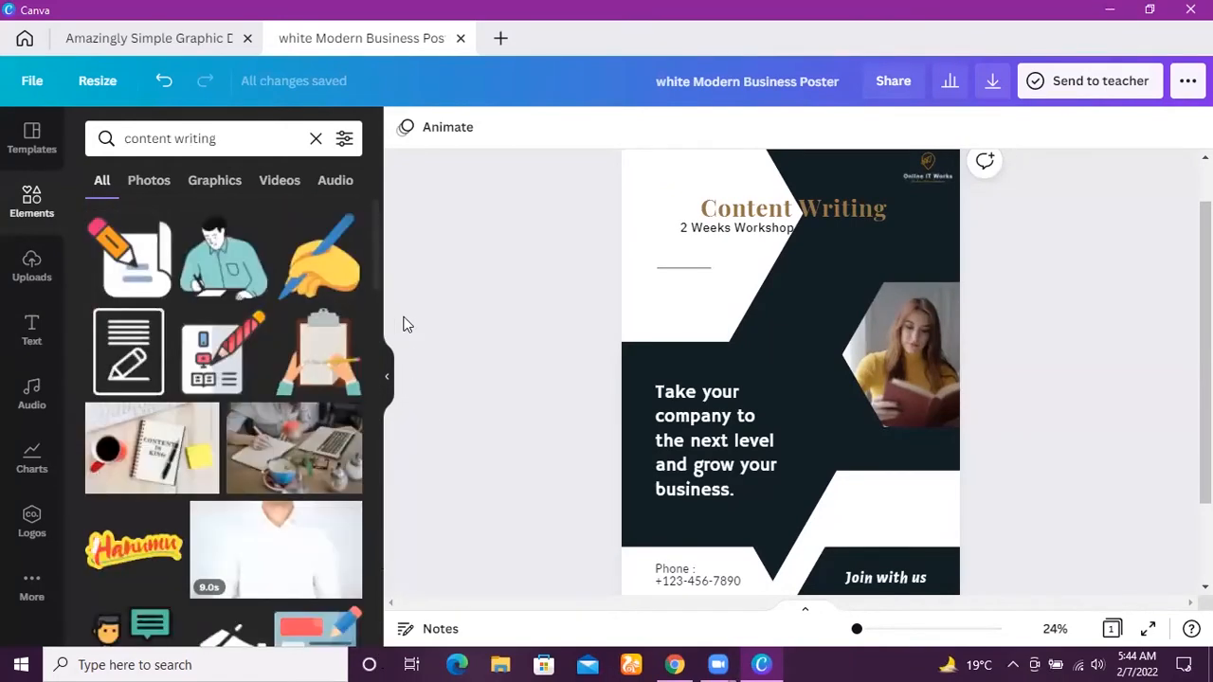
drag(327, 249, 779, 286)
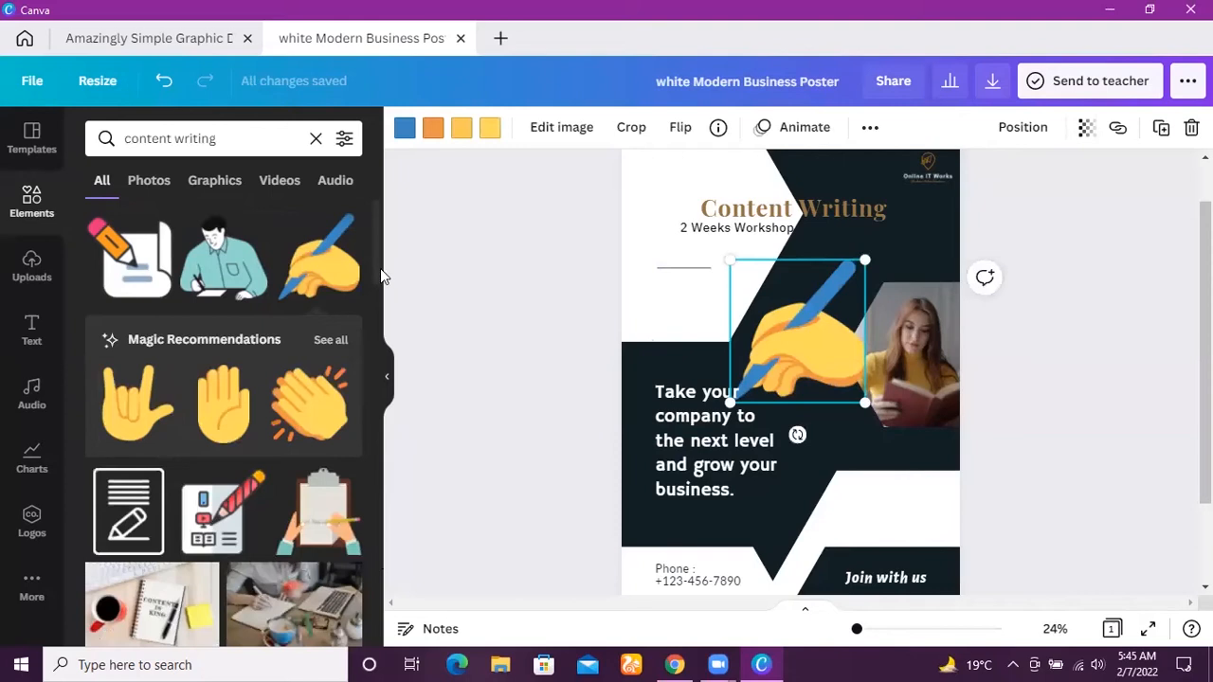
Add the graphic of a man at a laptop with a speech bubble to the poster's lower-left dark area.
drag(377, 266, 398, 226)
drag(395, 273, 396, 353)
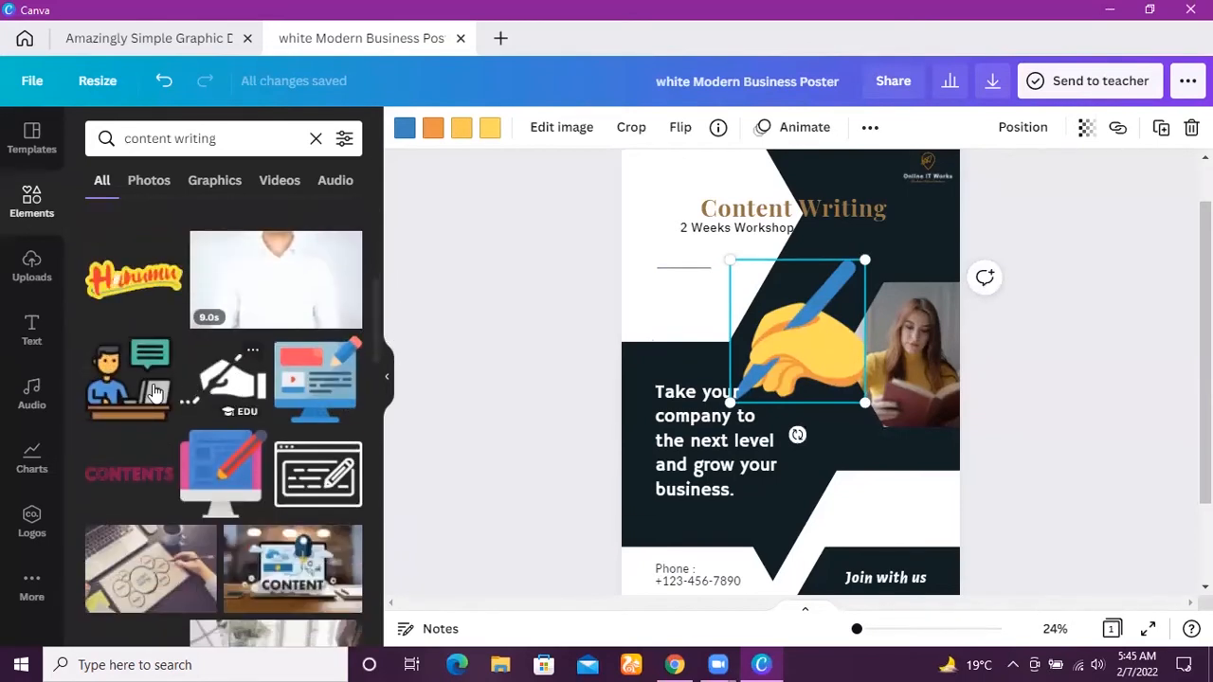
drag(142, 384, 721, 464)
click(745, 421)
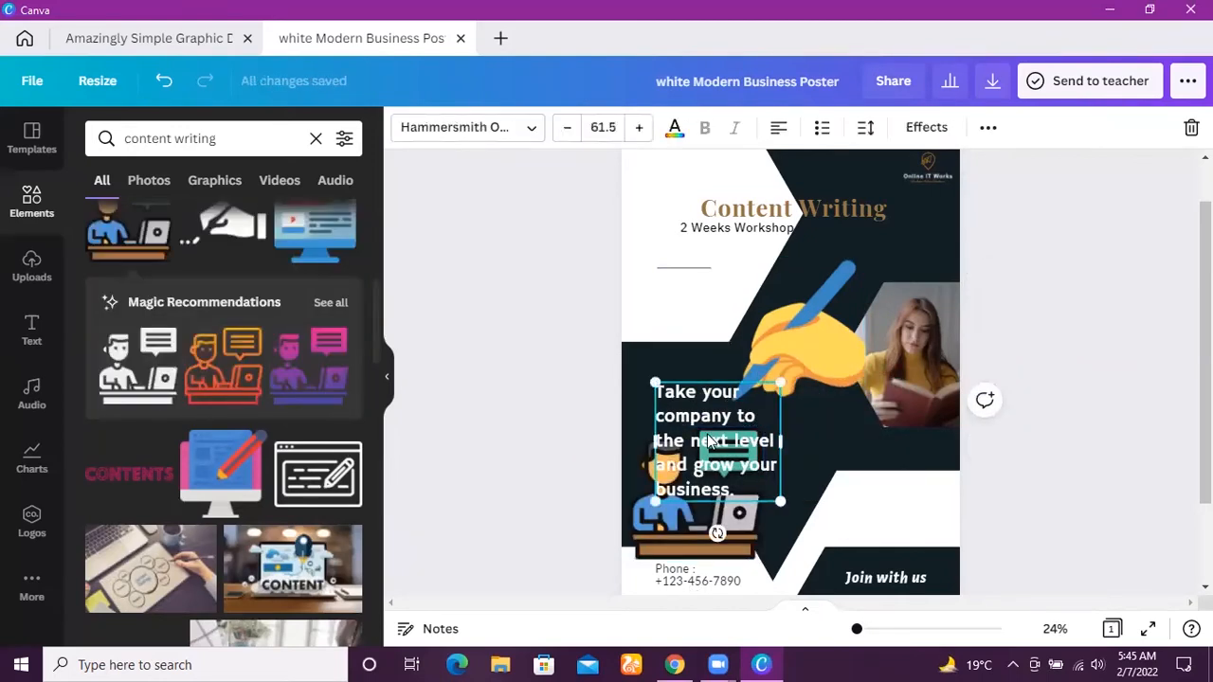
key(Delete)
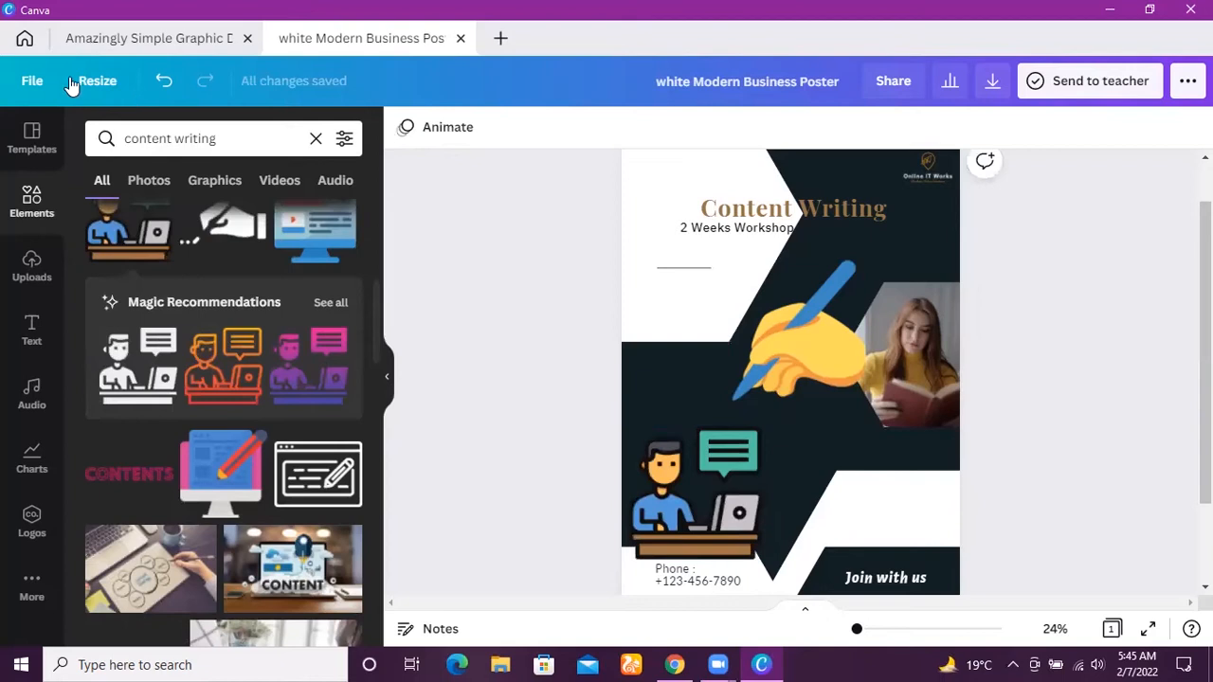
click(165, 82)
Move the "Take your company to the next level" text right, clear of the laptop graphic, and shrink that graphic to about half size.
drag(692, 417, 901, 479)
click(756, 549)
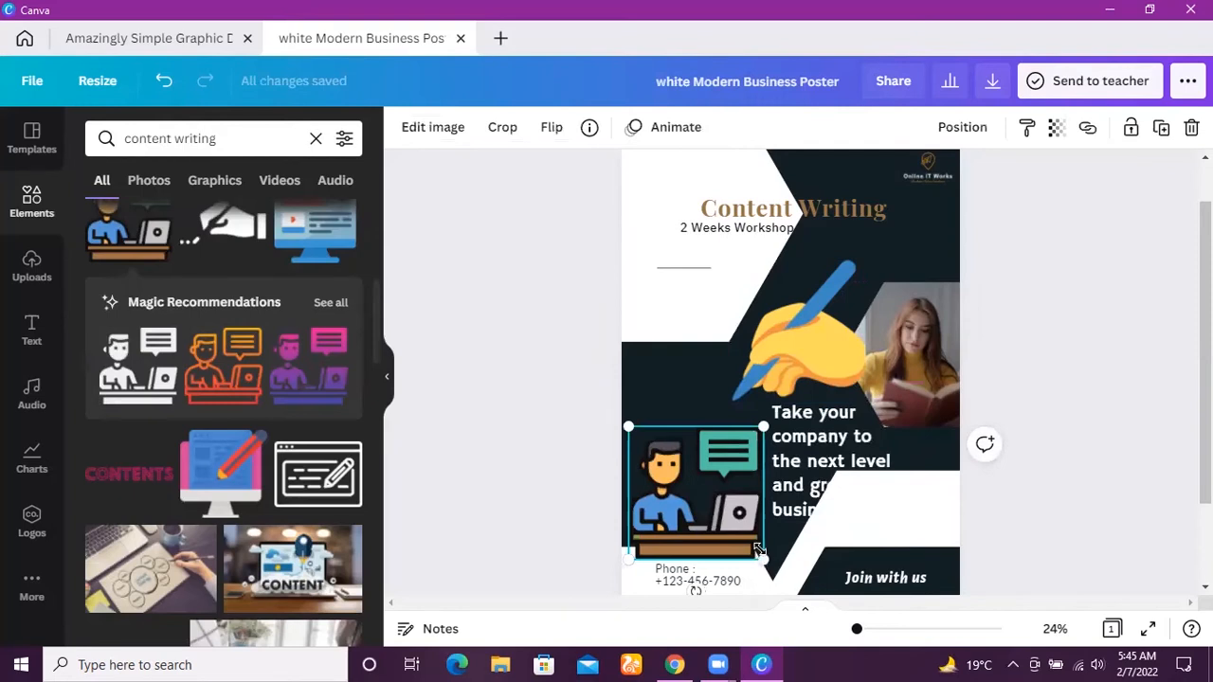
drag(759, 553, 706, 471)
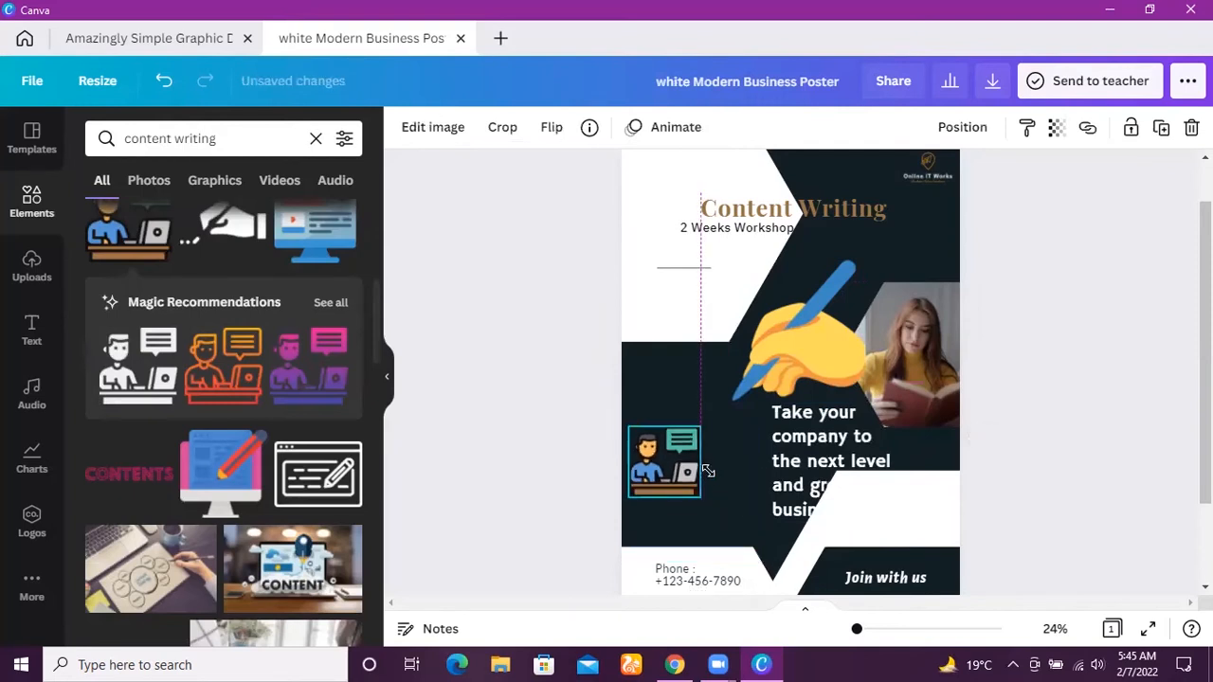
Shrink the writing-hand graphic to a small icon and place it just right of the "Content Writing" heading.
click(802, 364)
drag(864, 404, 934, 270)
click(870, 275)
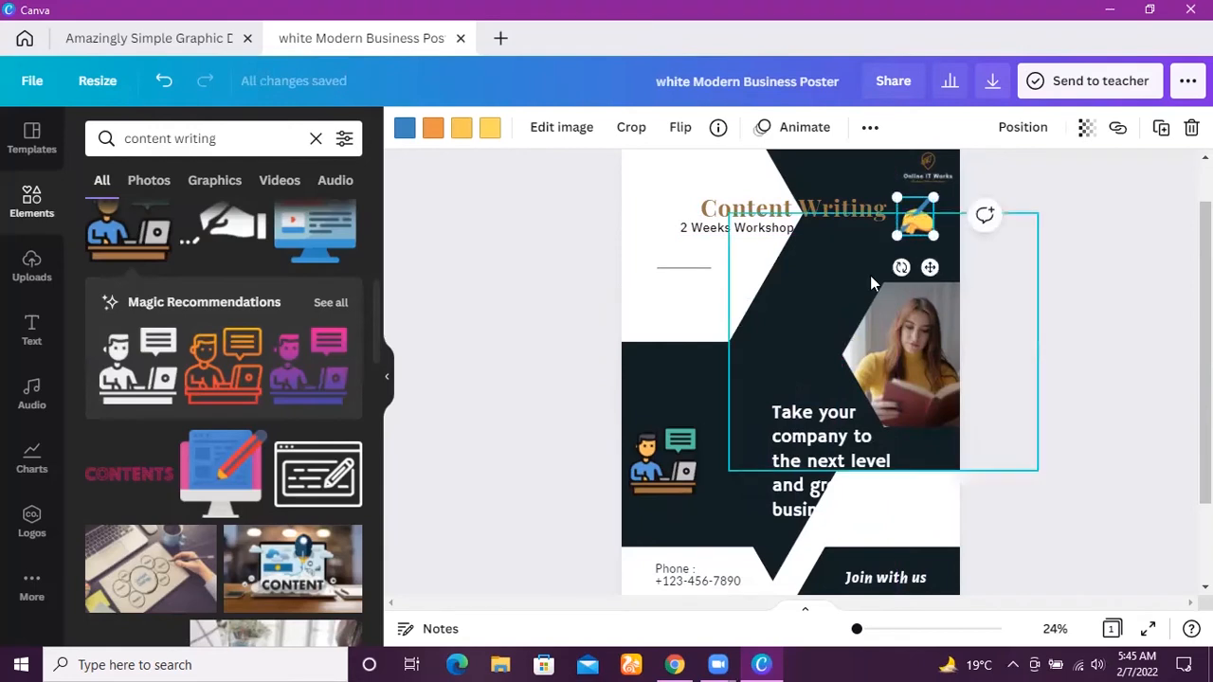
Nudge the lower-left dark shape slightly right and move the man-at-laptop graphic up to the shape's upper-left corner.
drag(671, 379, 680, 379)
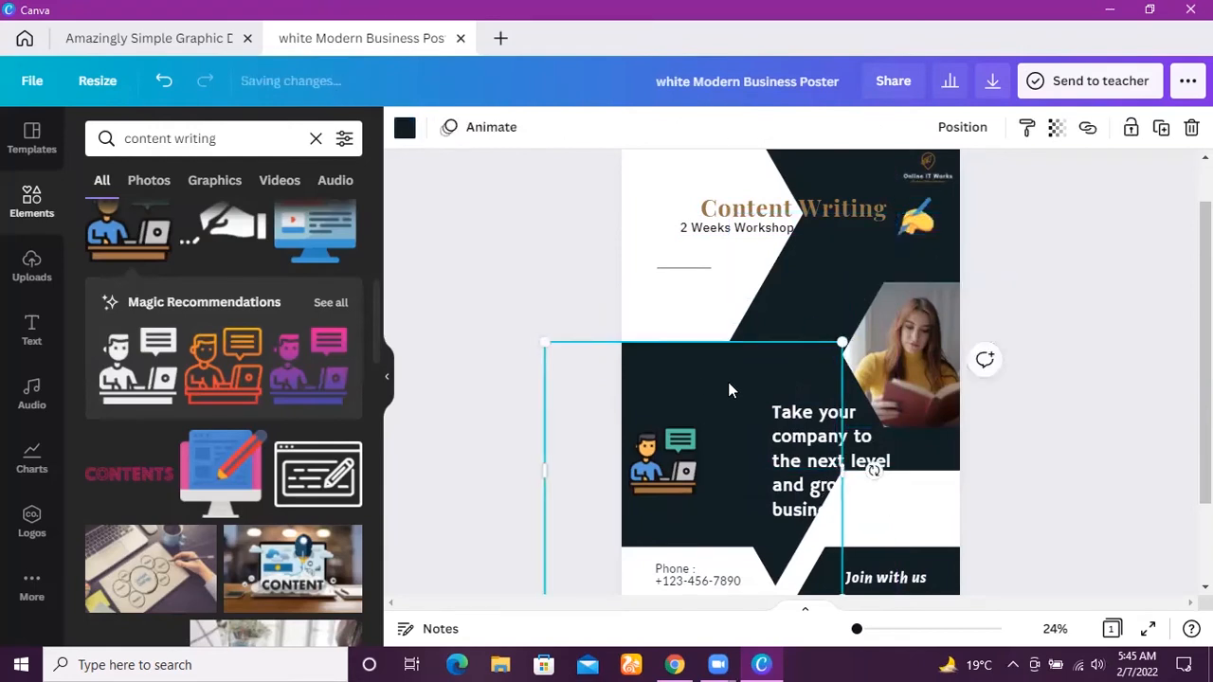
click(1205, 375)
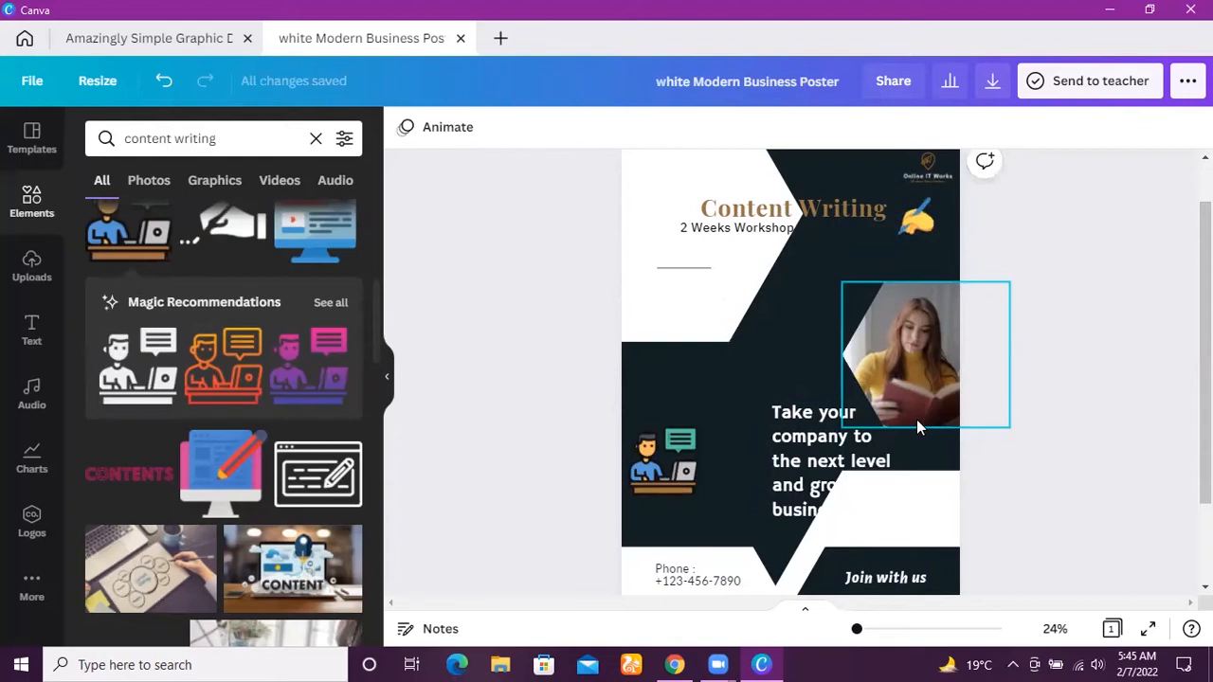
click(675, 459)
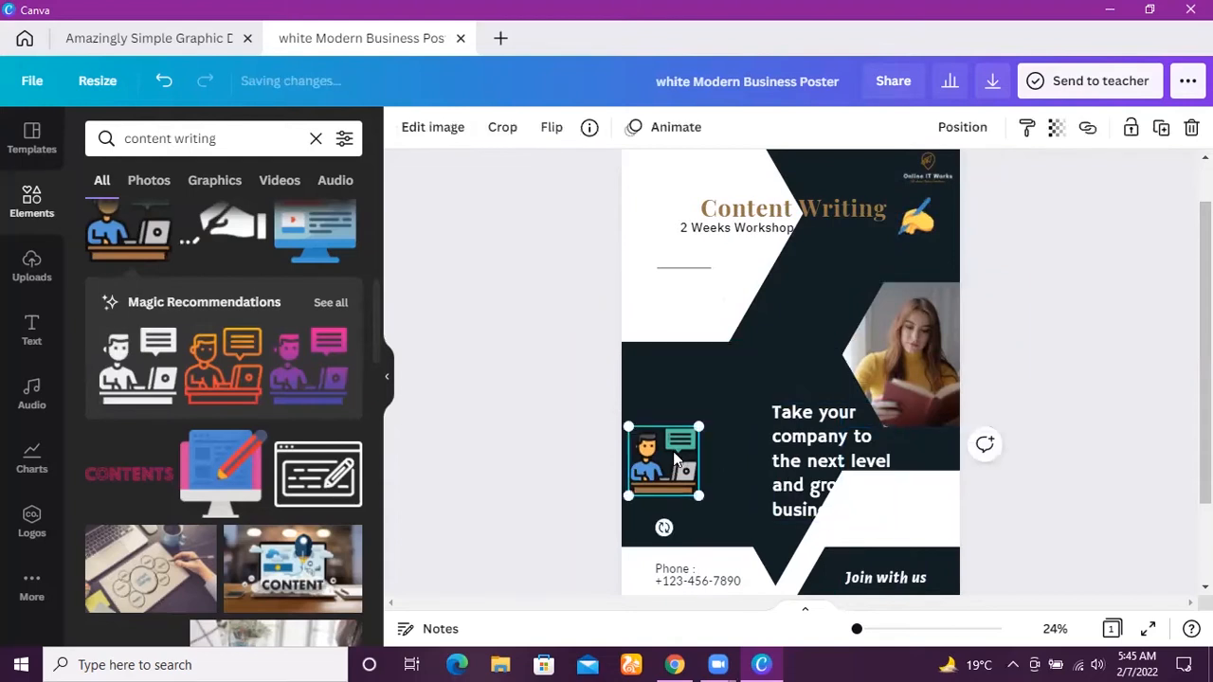
drag(675, 460, 678, 386)
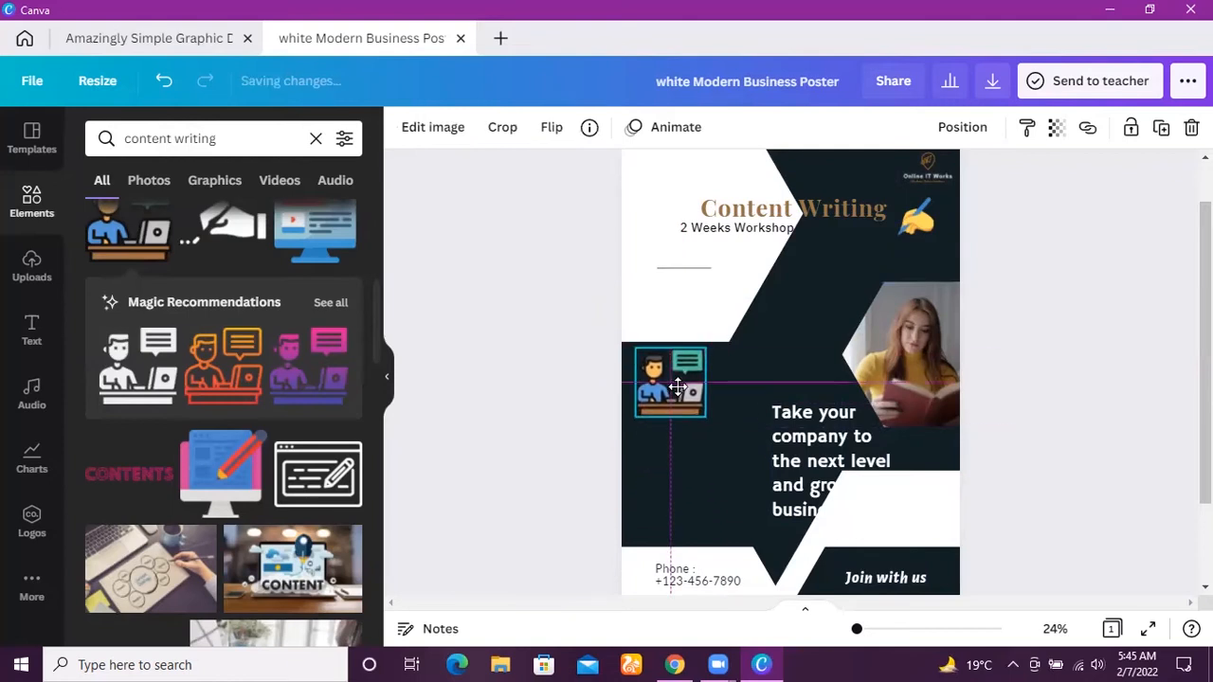
Move the "Take your company to the next level" text up and left, next to the man-at-laptop graphic.
click(731, 508)
click(818, 463)
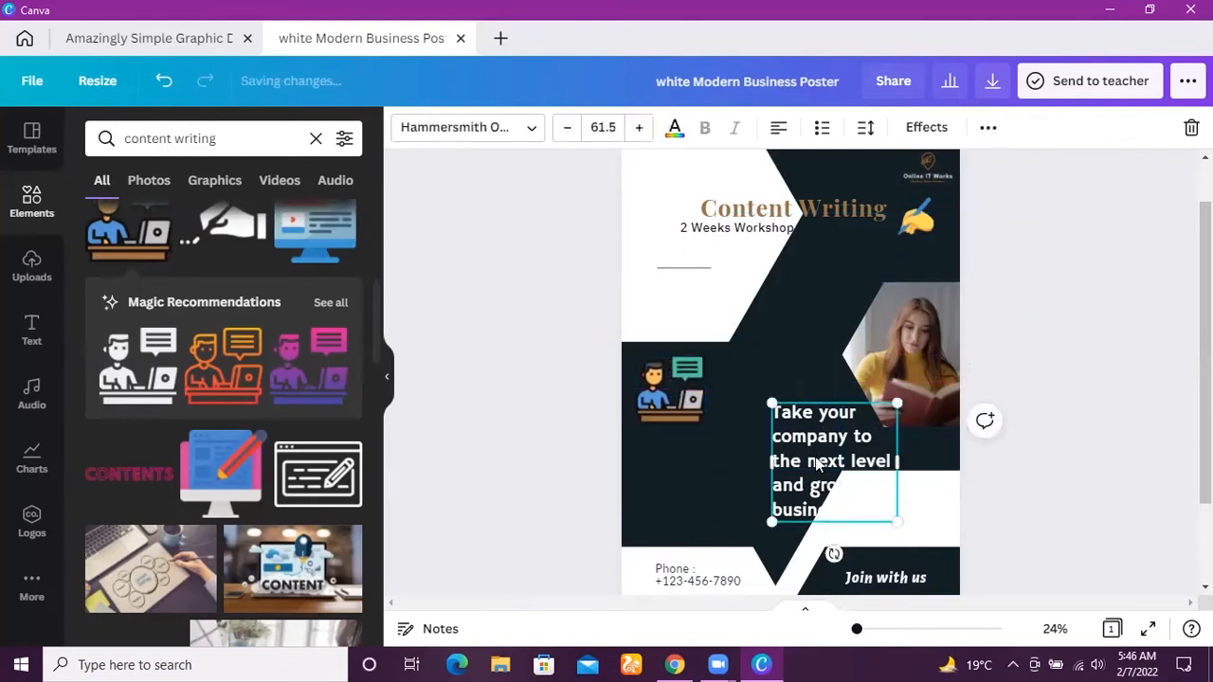
drag(818, 462, 763, 424)
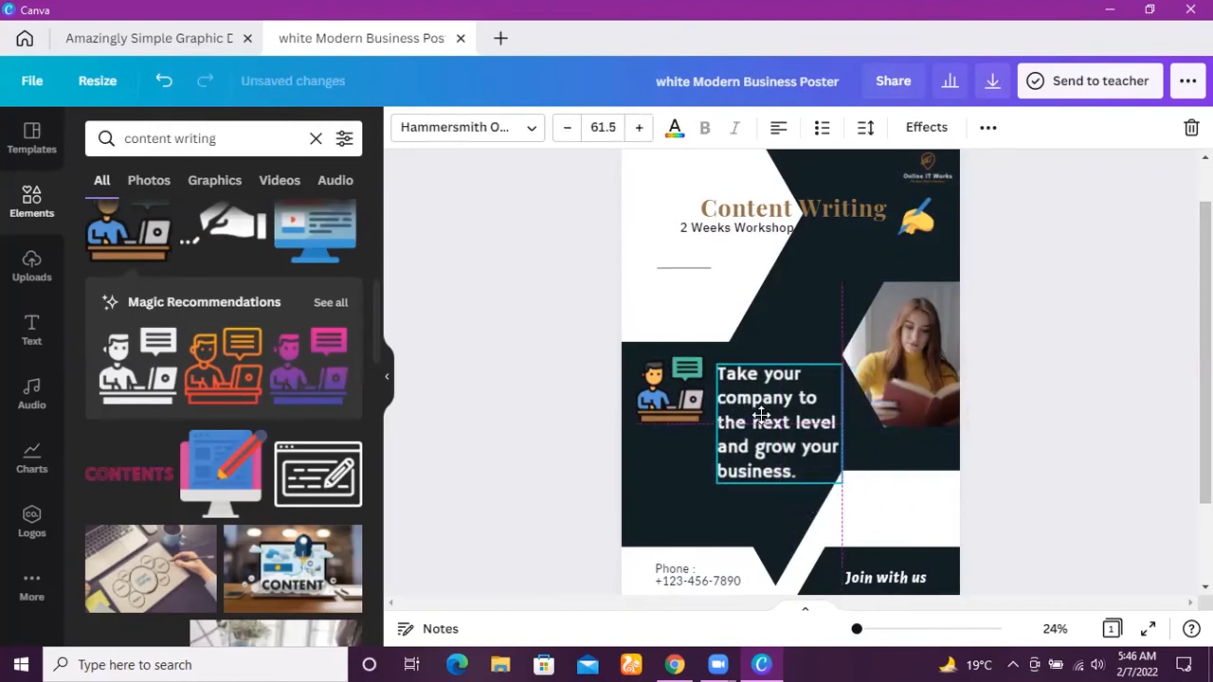
click(1085, 447)
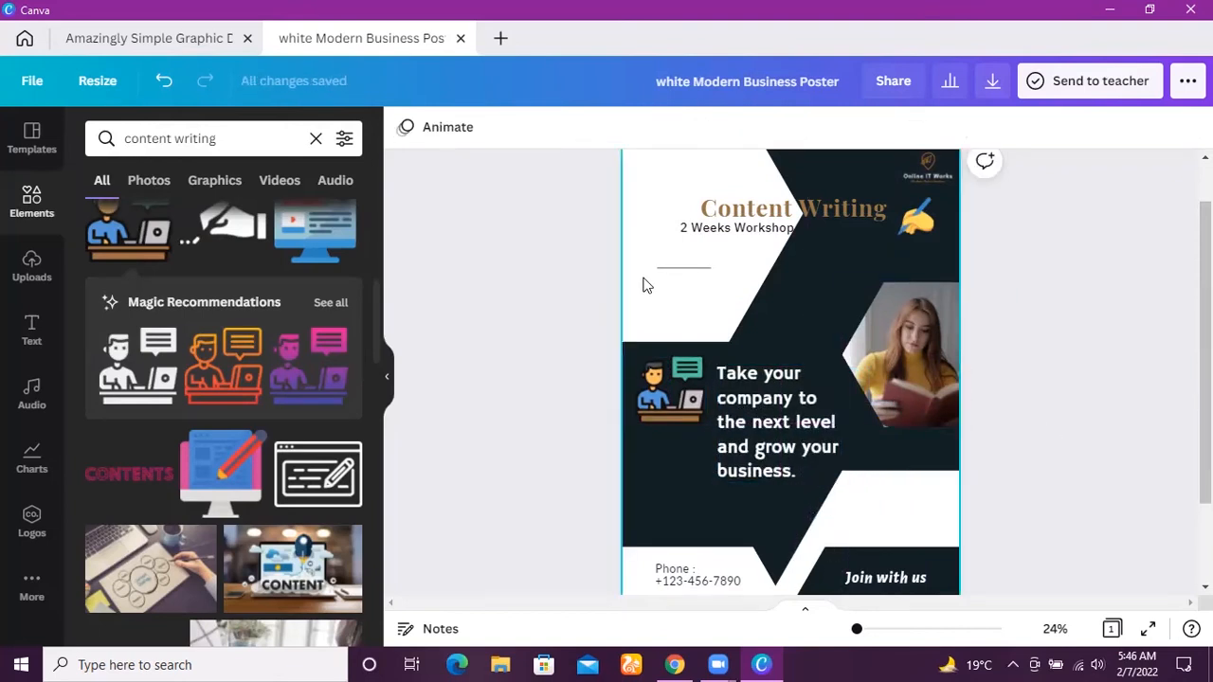
Delete the reading woman's photo from the hexagonal frame and search the design elements for "frame".
click(926, 366)
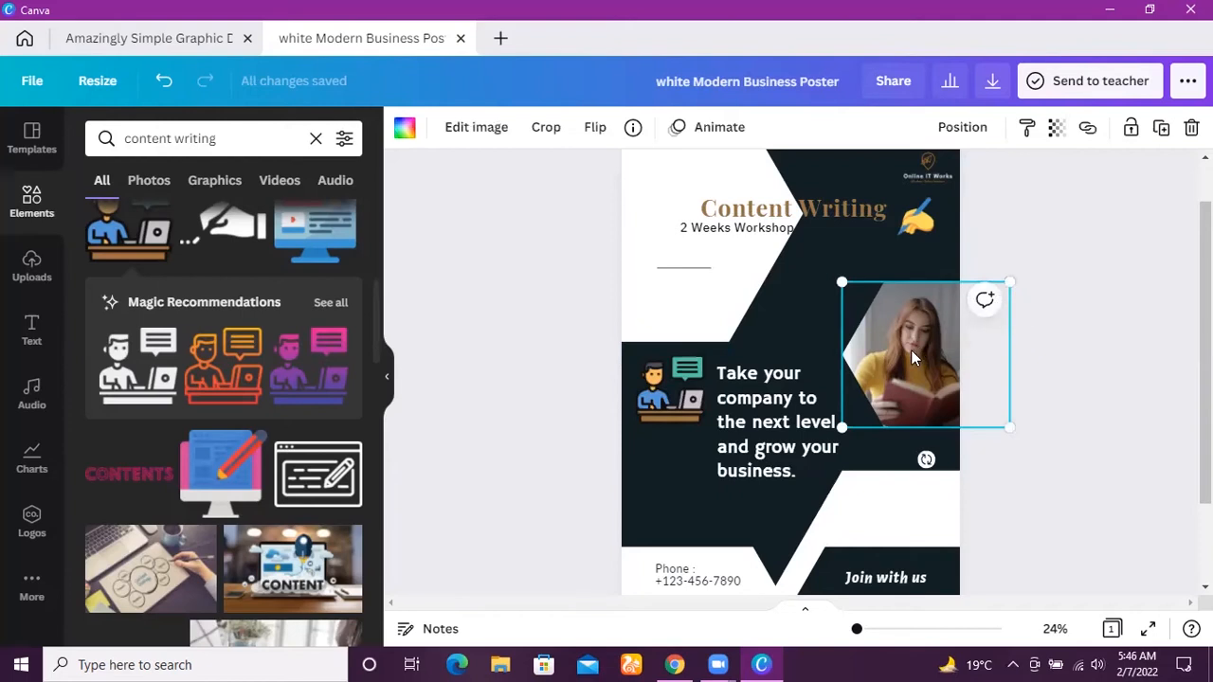
key(Delete)
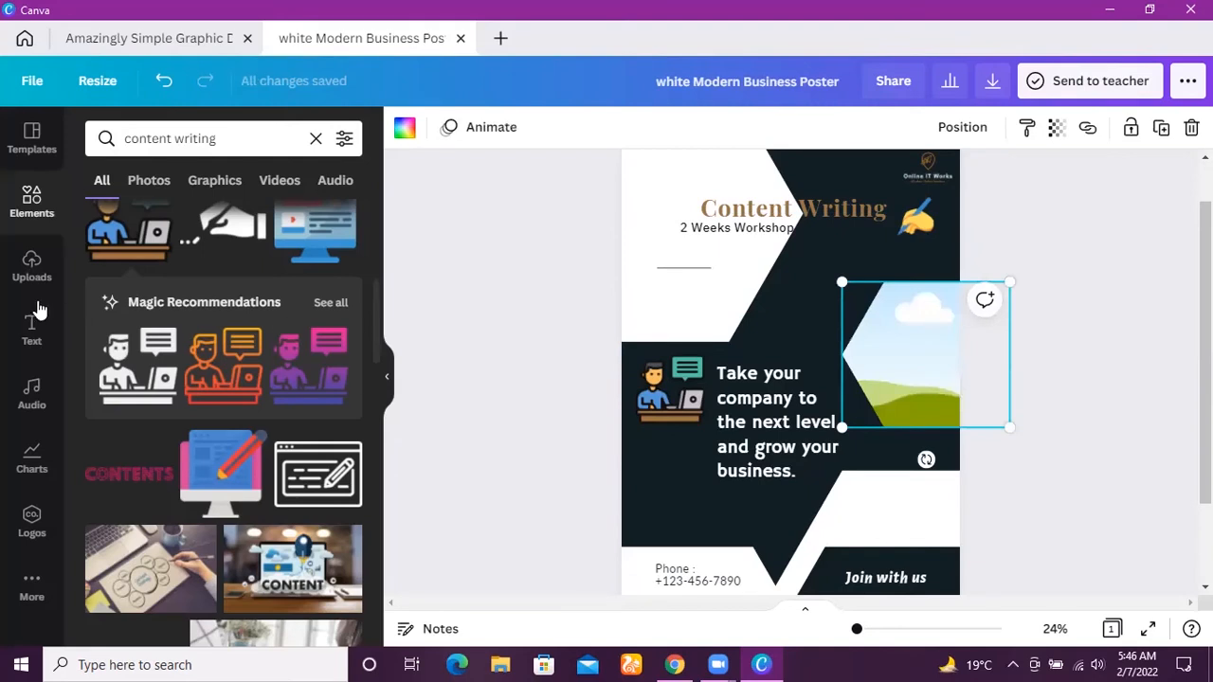
click(232, 145)
key(BackSpace)
key(BackSpace)
key(BackSpace)
key(BackSpace)
key(BackSpace)
key(BackSpace)
key(BackSpace)
key(BackSpace)
key(BackSpace)
key(BackSpace)
key(BackSpace)
key(BackSpace)
key(BackSpace)
key(BackSpace)
key(BackSpace)
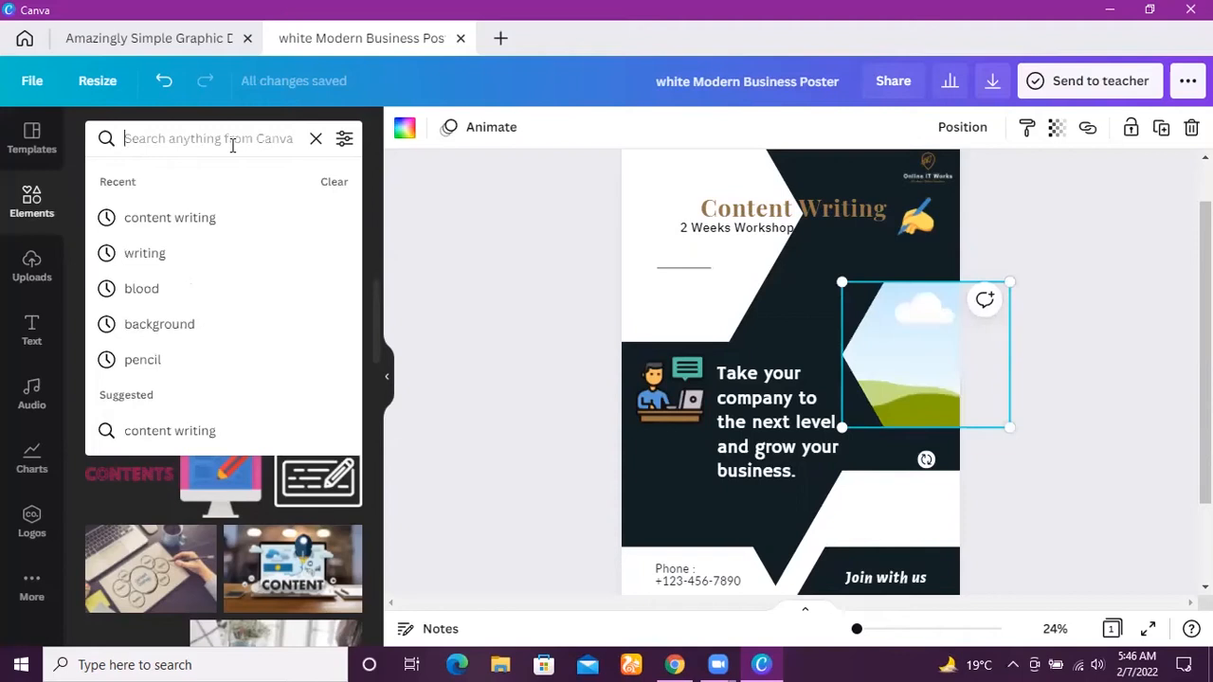
text(frame)
key(BackSpace)
key(BackSpace)
key(BackSpace)
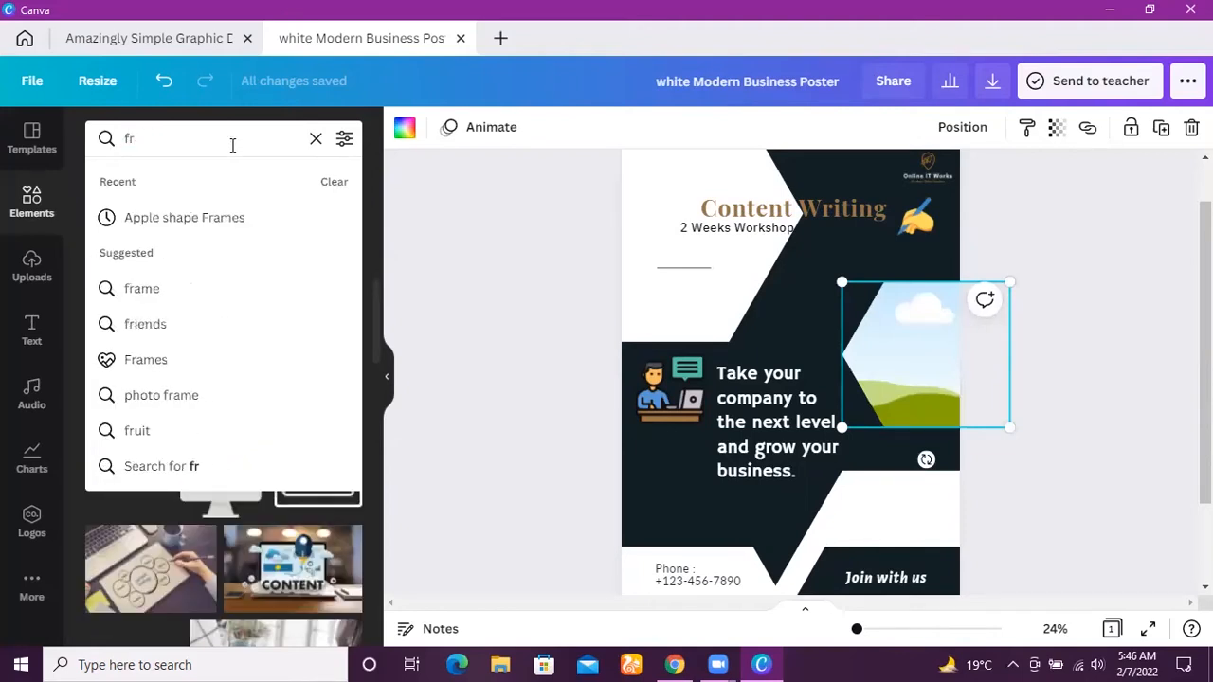
click(148, 298)
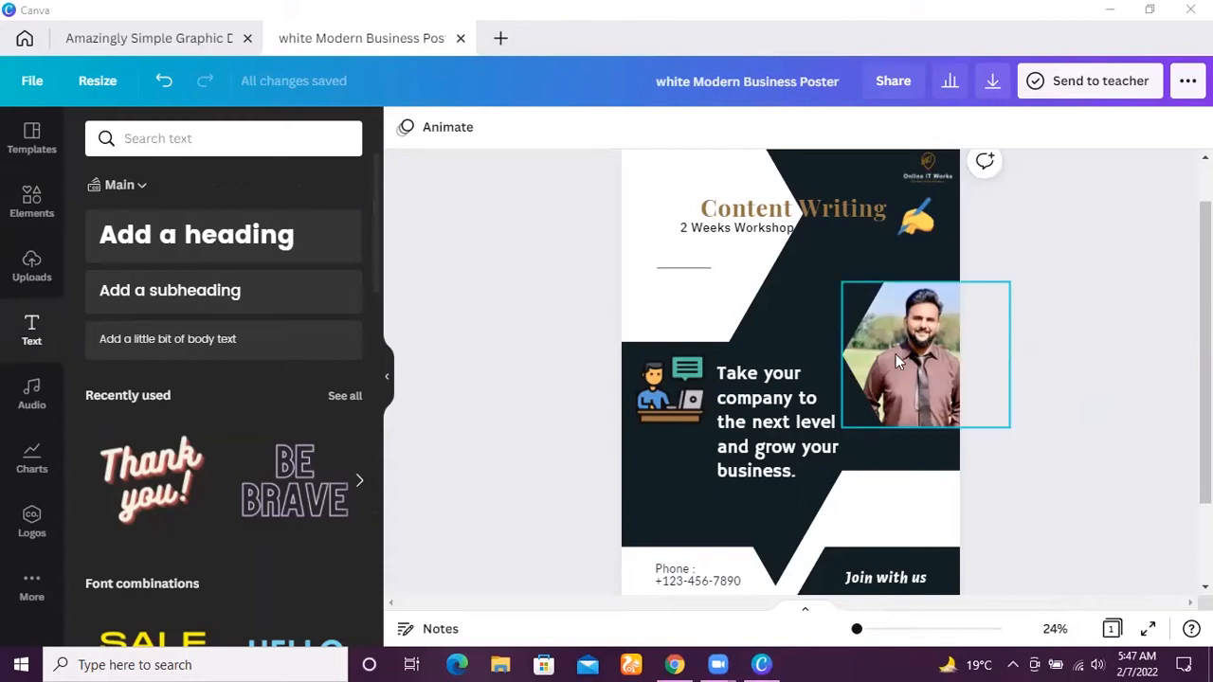
Nudge the hexagonal photo of the man in the brown shirt slightly up and left.
mouse_move(895, 353)
mouse_down()
mouse_move(867, 338)
mouse_move(888, 341)
mouse_up()
Bring the suited man's photo forward over the text and remove its background.
click(788, 305)
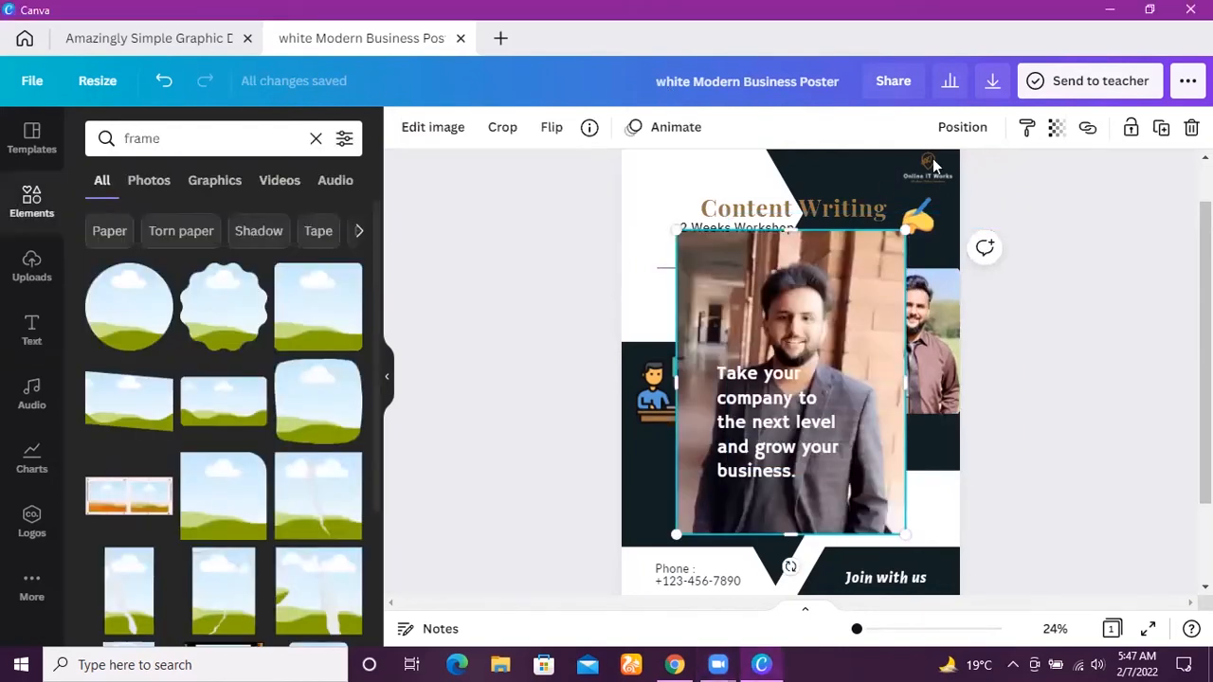
click(967, 129)
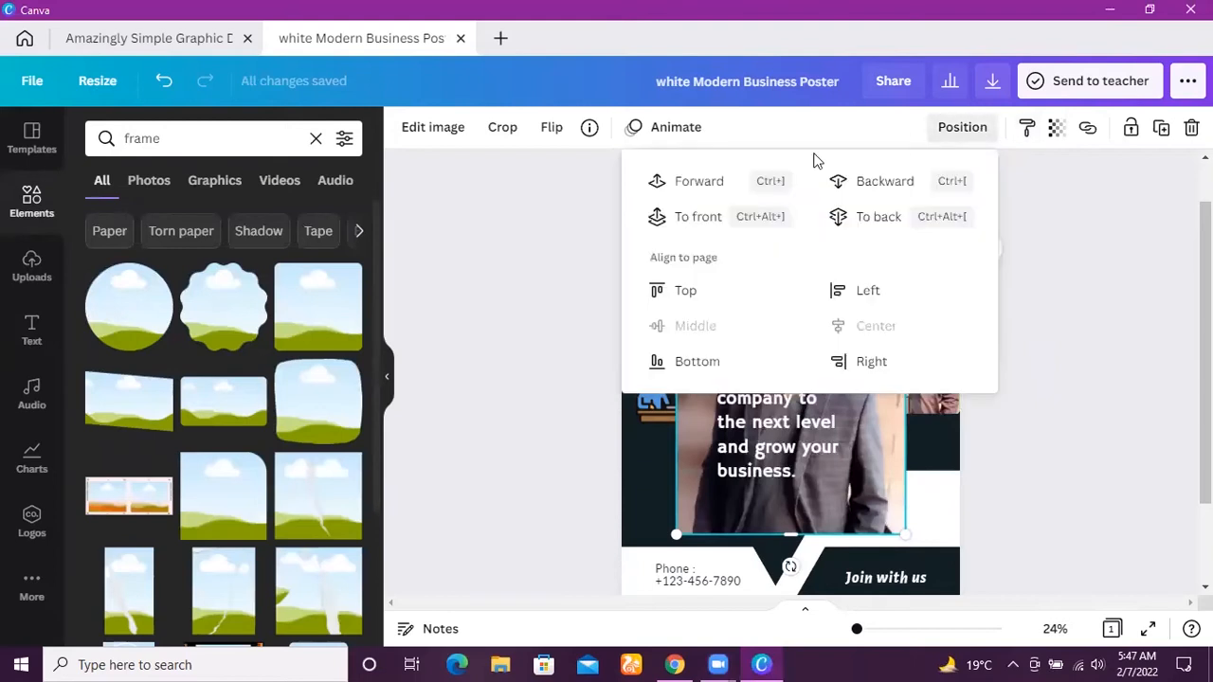
click(682, 182)
key(Escape)
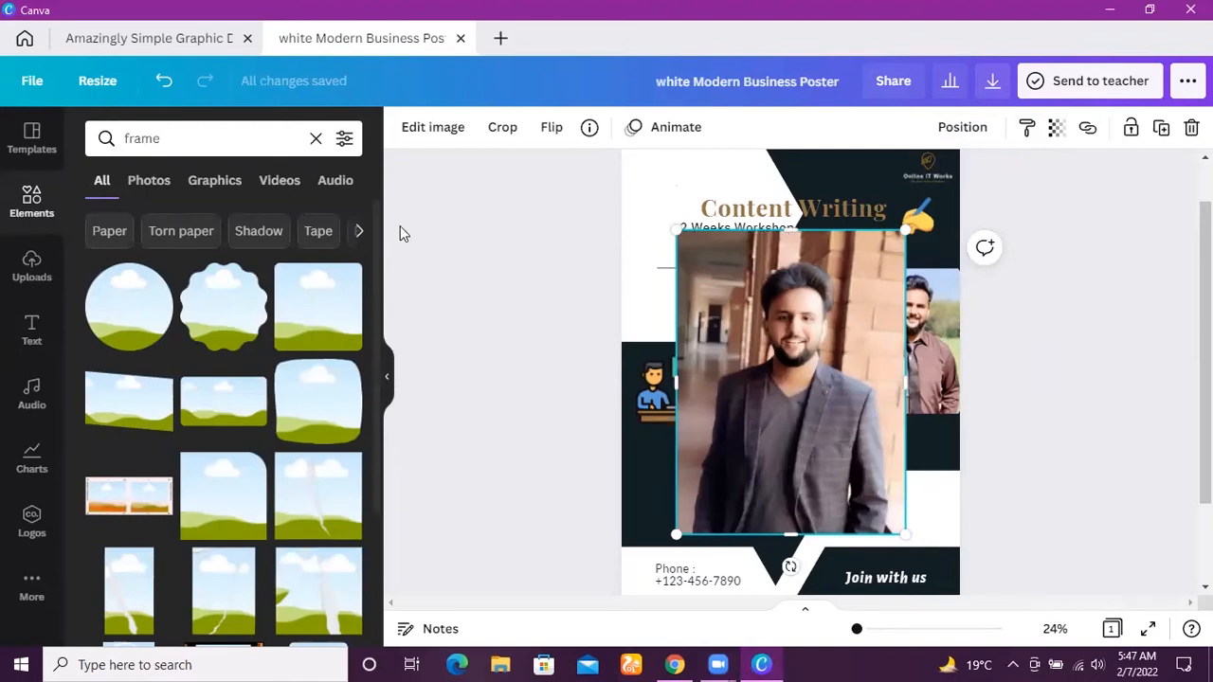
click(442, 129)
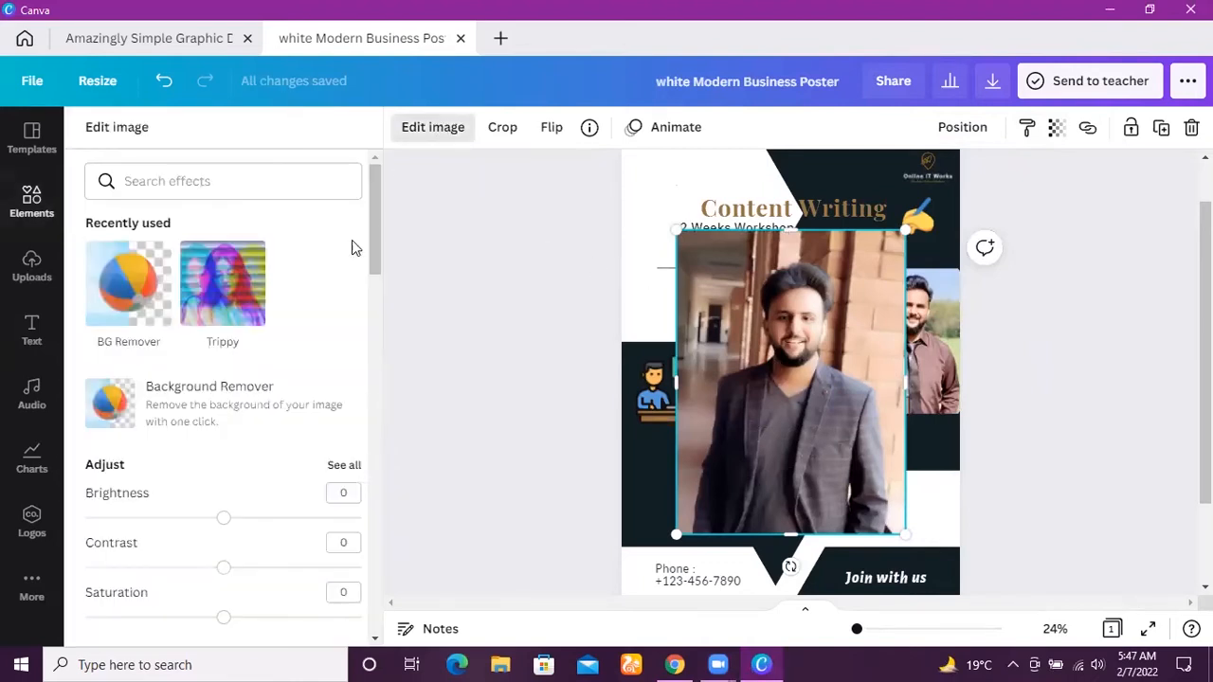
click(133, 289)
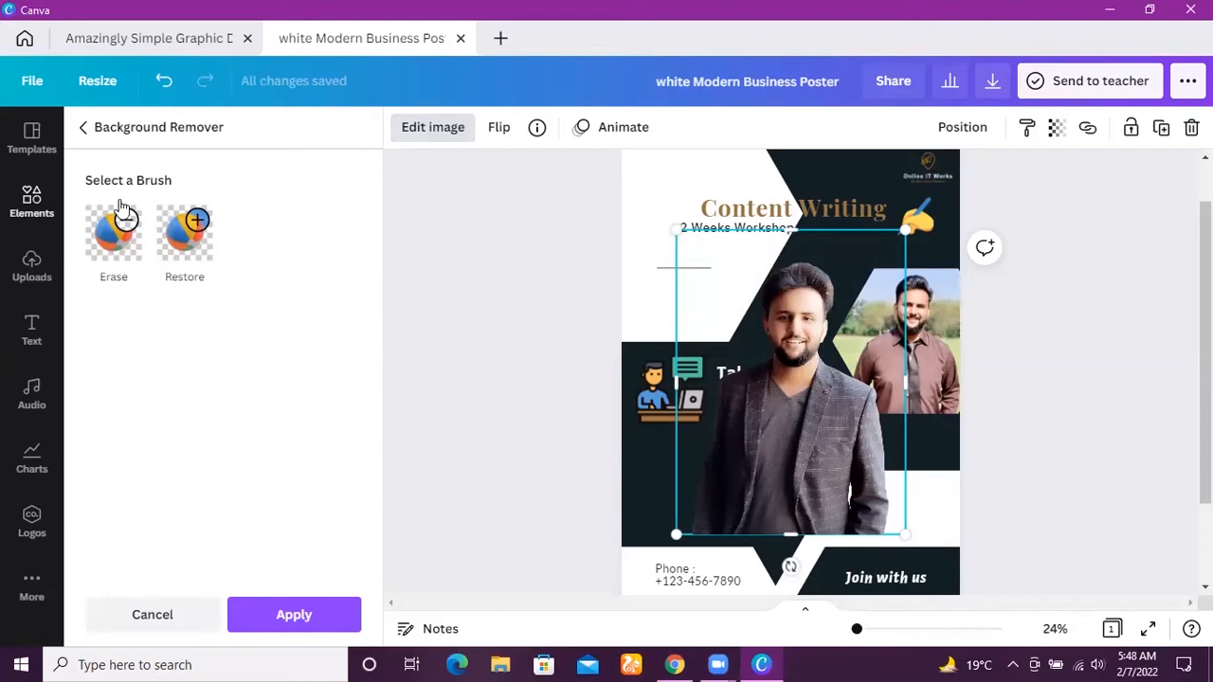
Shrink and reposition the cut-out photo of the suited man, then delete it from the poster.
drag(769, 463, 715, 392)
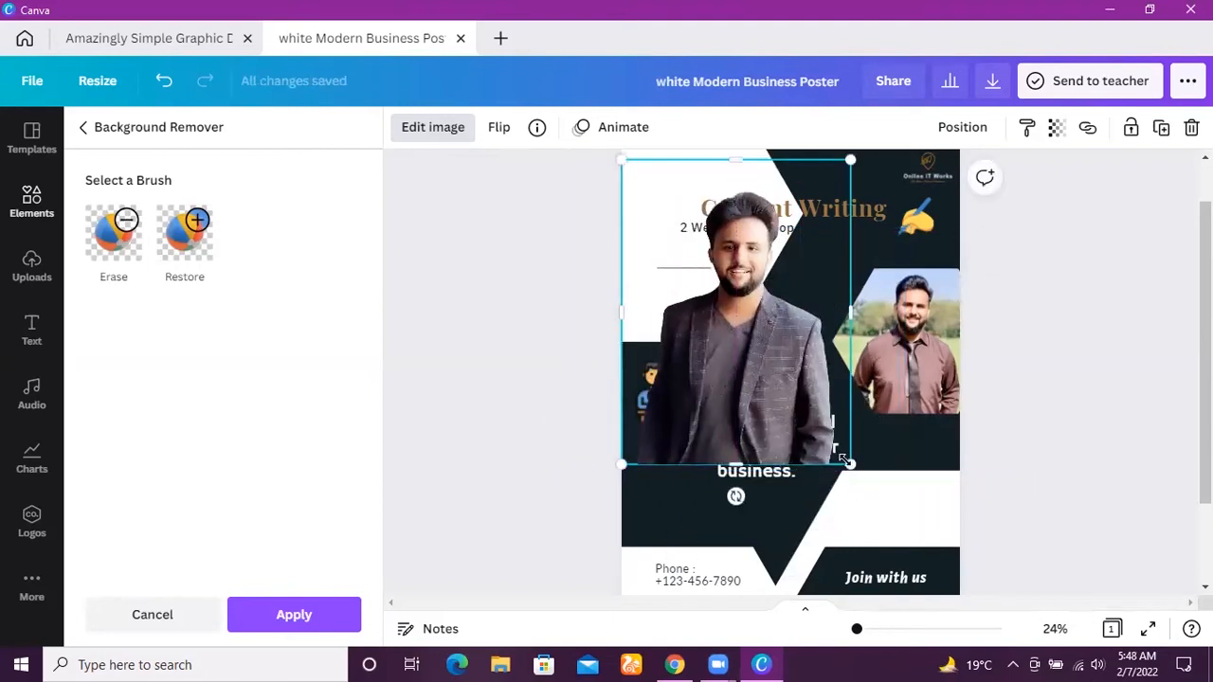
drag(850, 465, 707, 349)
drag(670, 298, 813, 375)
key(Delete)
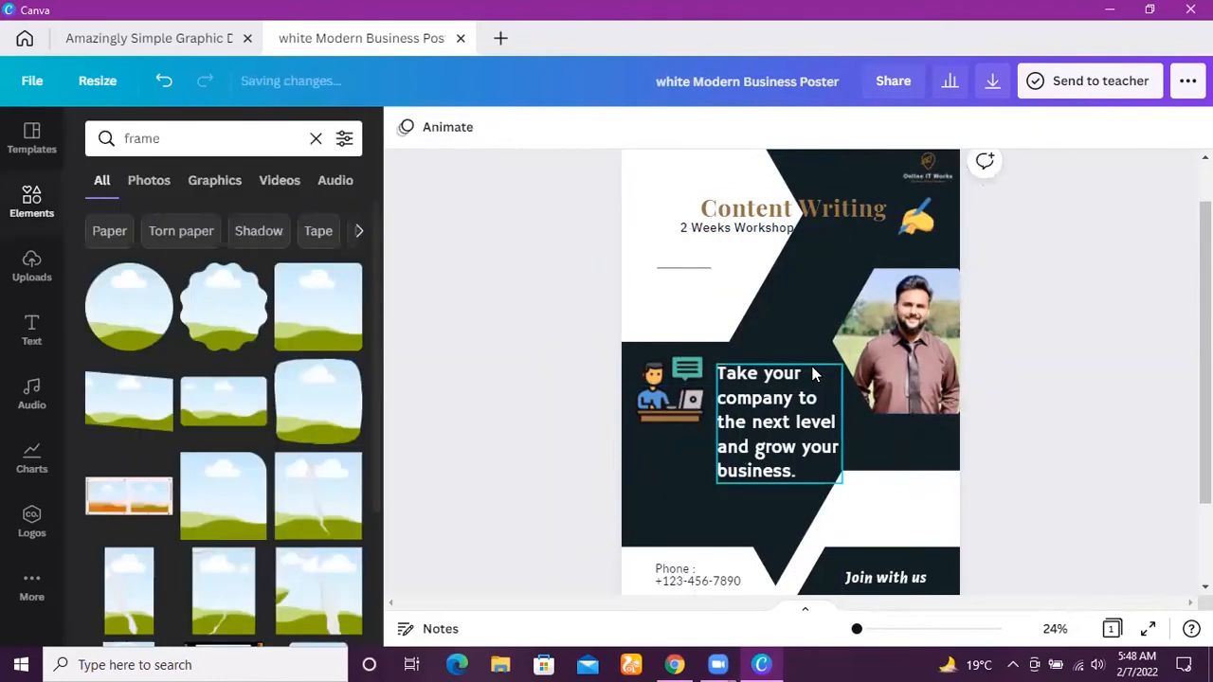
Move the "Take your company to the next level" text slightly up, then delete it and undo the deletion.
click(771, 436)
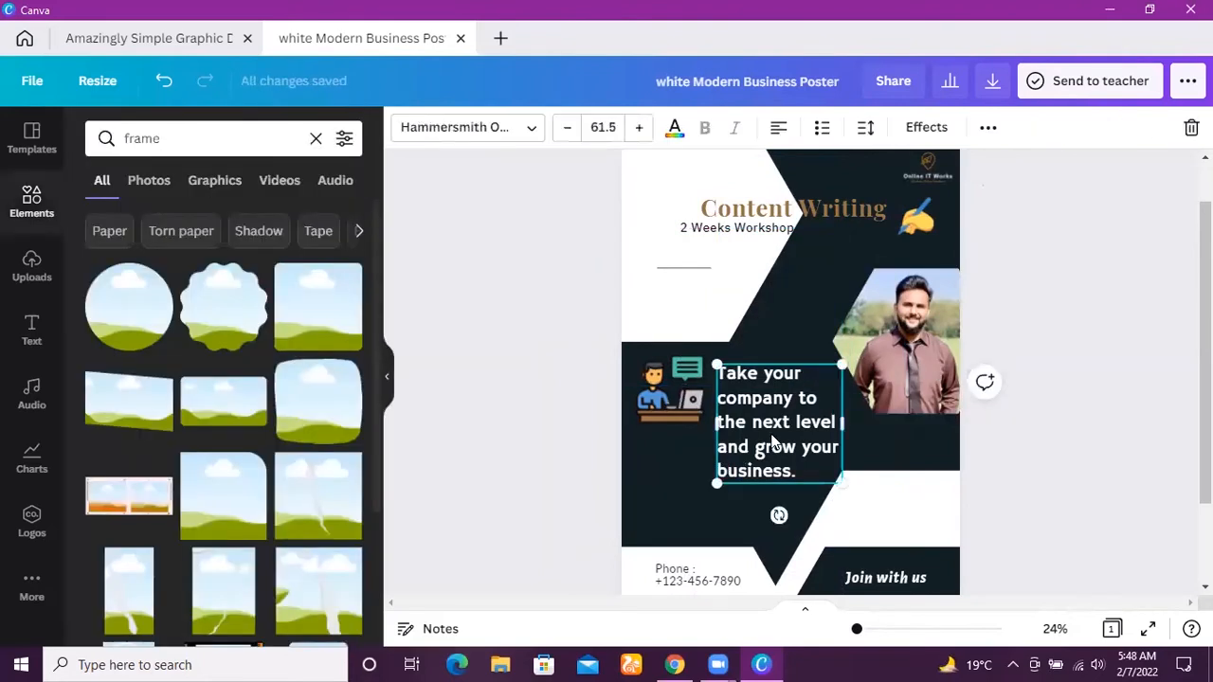
drag(796, 468, 798, 459)
key(Delete)
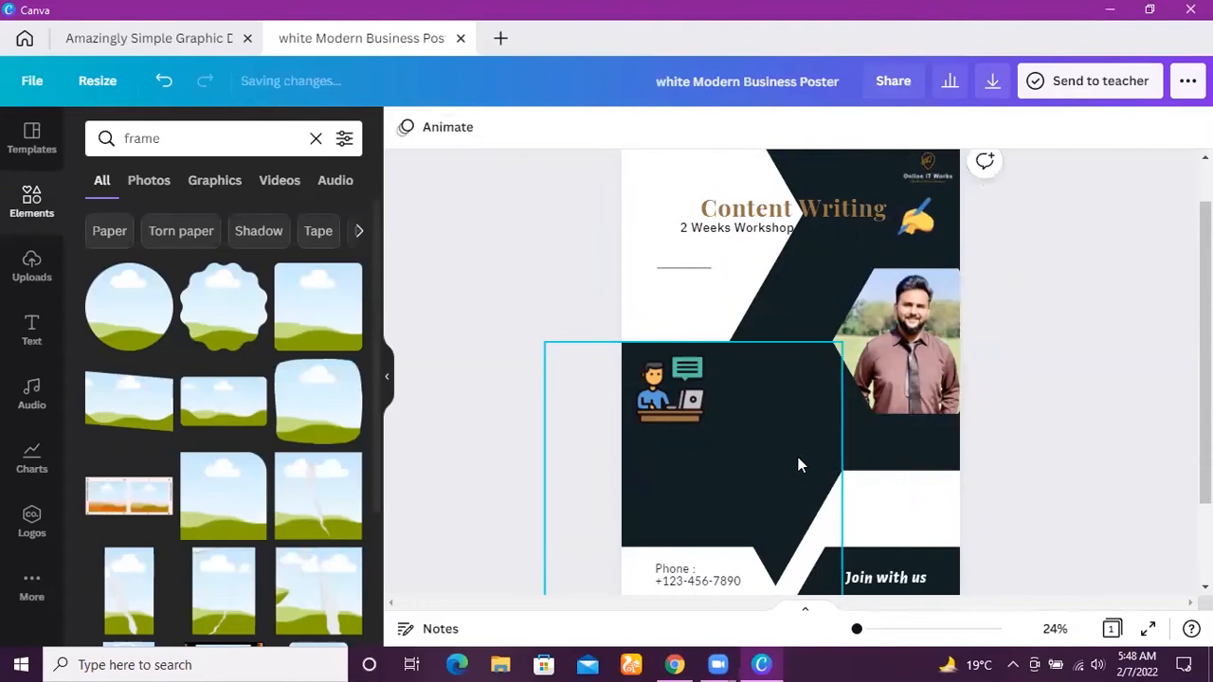
click(163, 80)
Replace the "Take your company to the next level" text with the lines "Daily Classes" and "Zoom Classes".
double_click(756, 405)
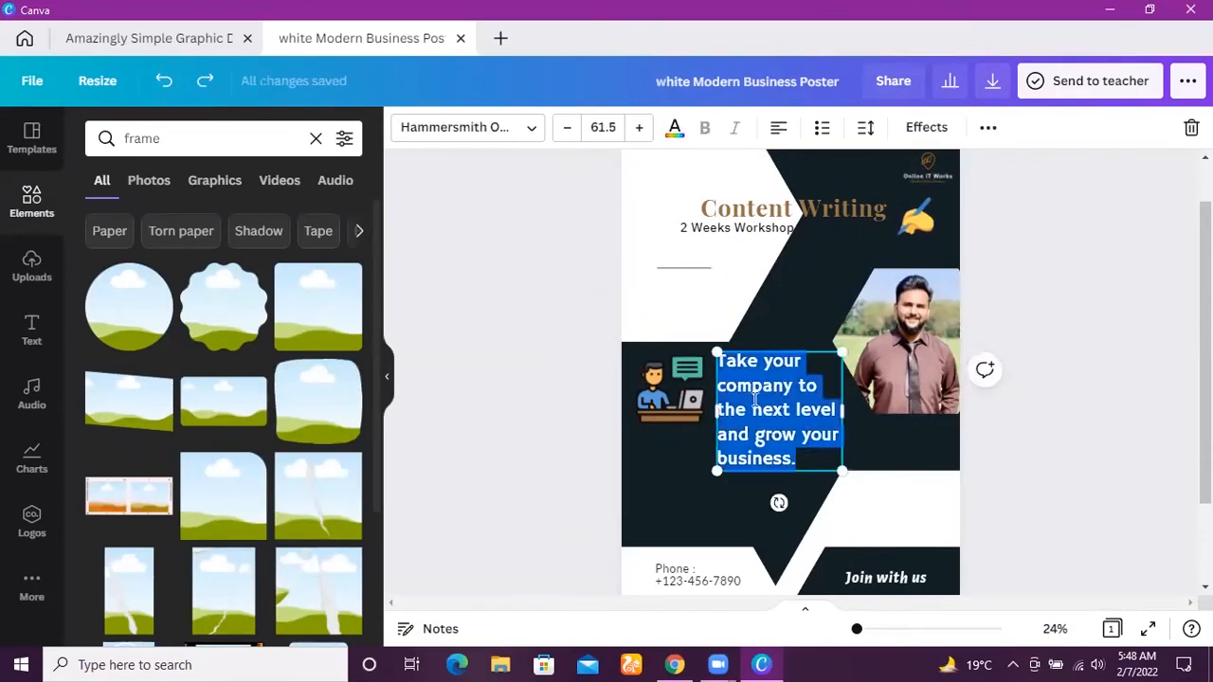
key(Delete)
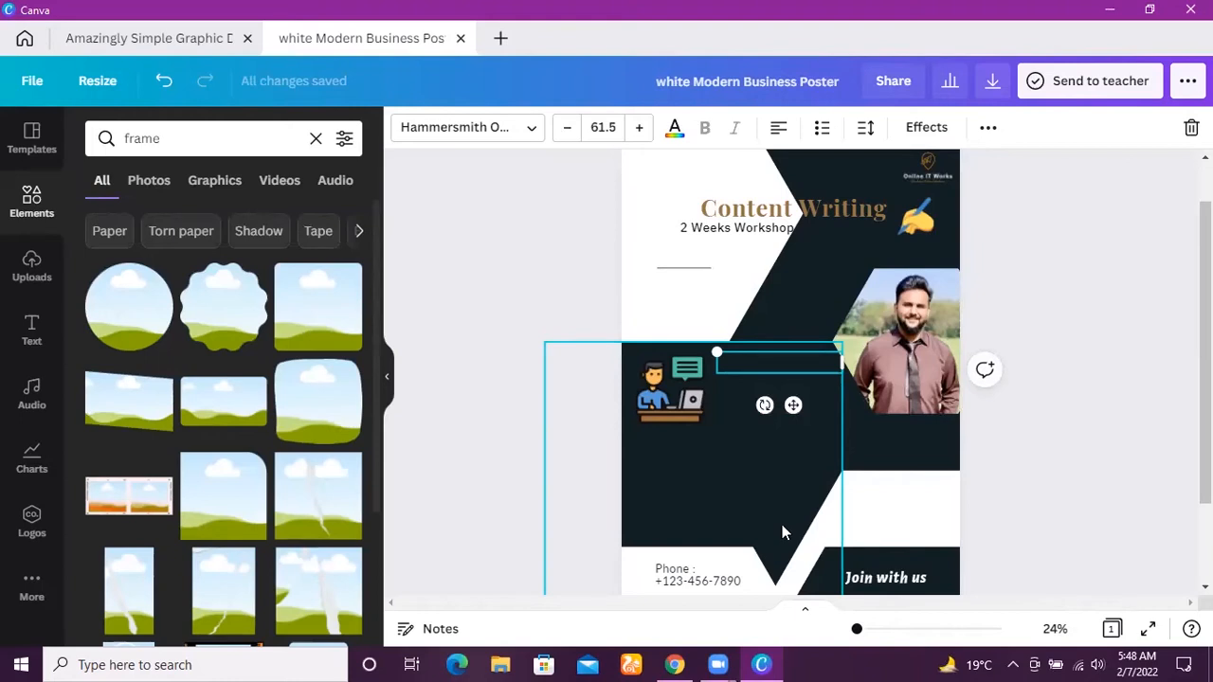
text(Dail)
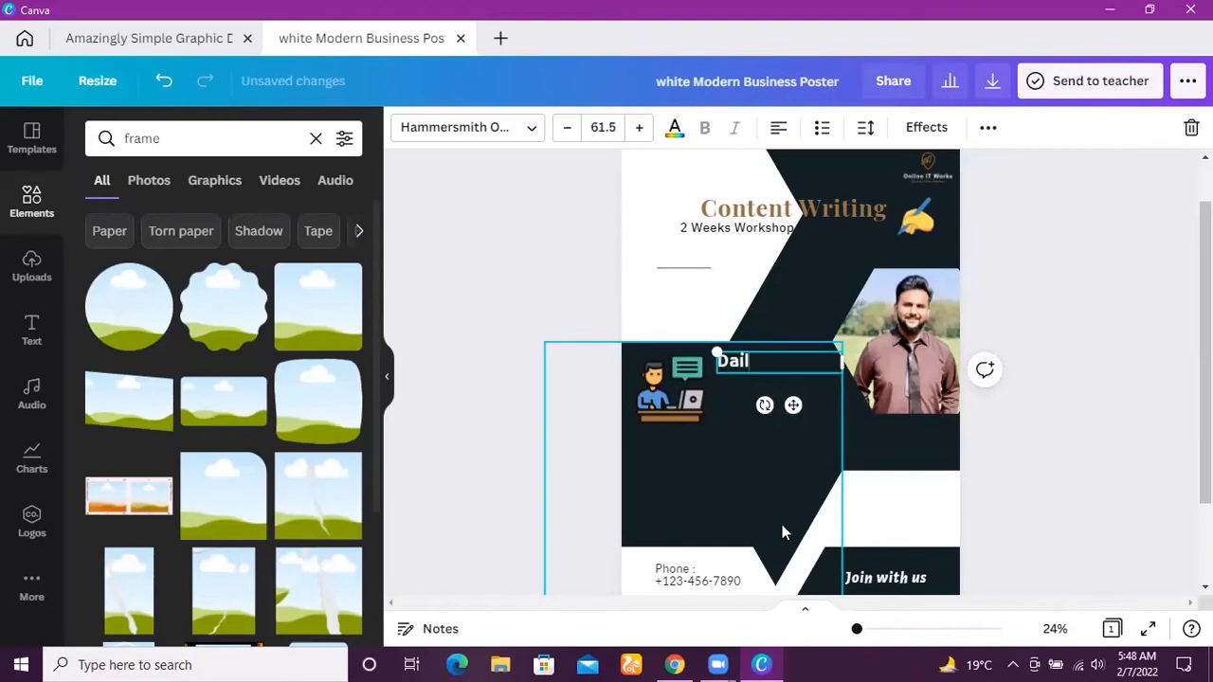
text(y C)
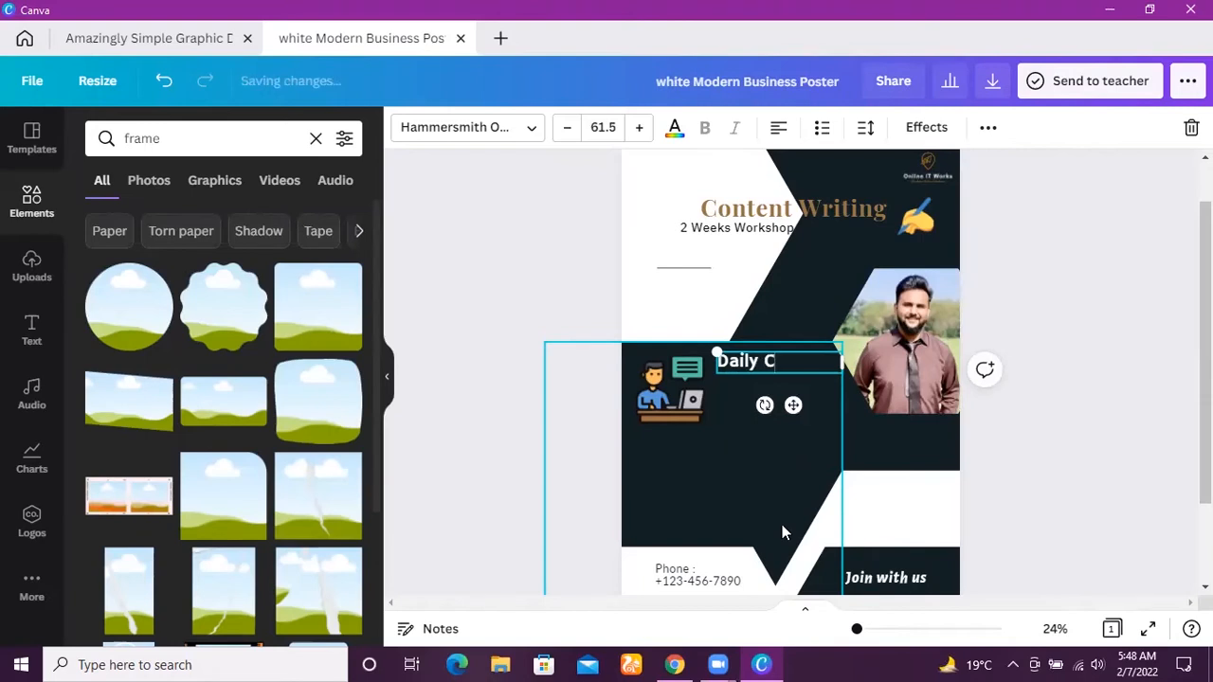
text(lasses)
key(Return)
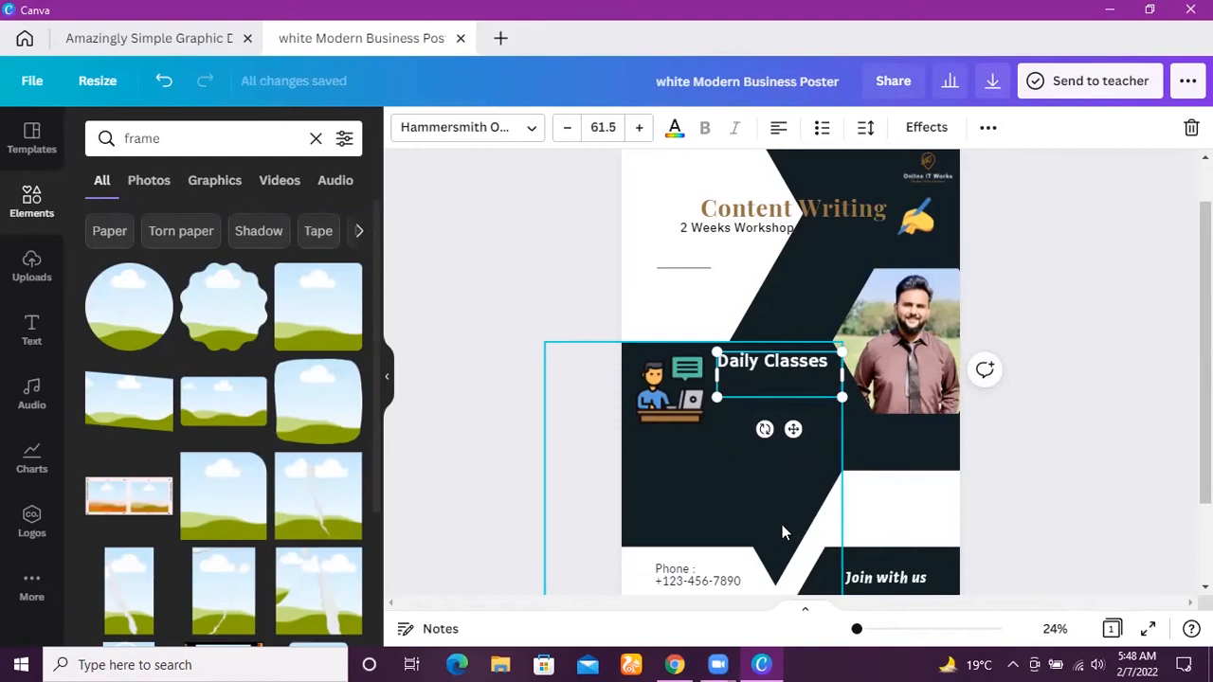
text(Zoom)
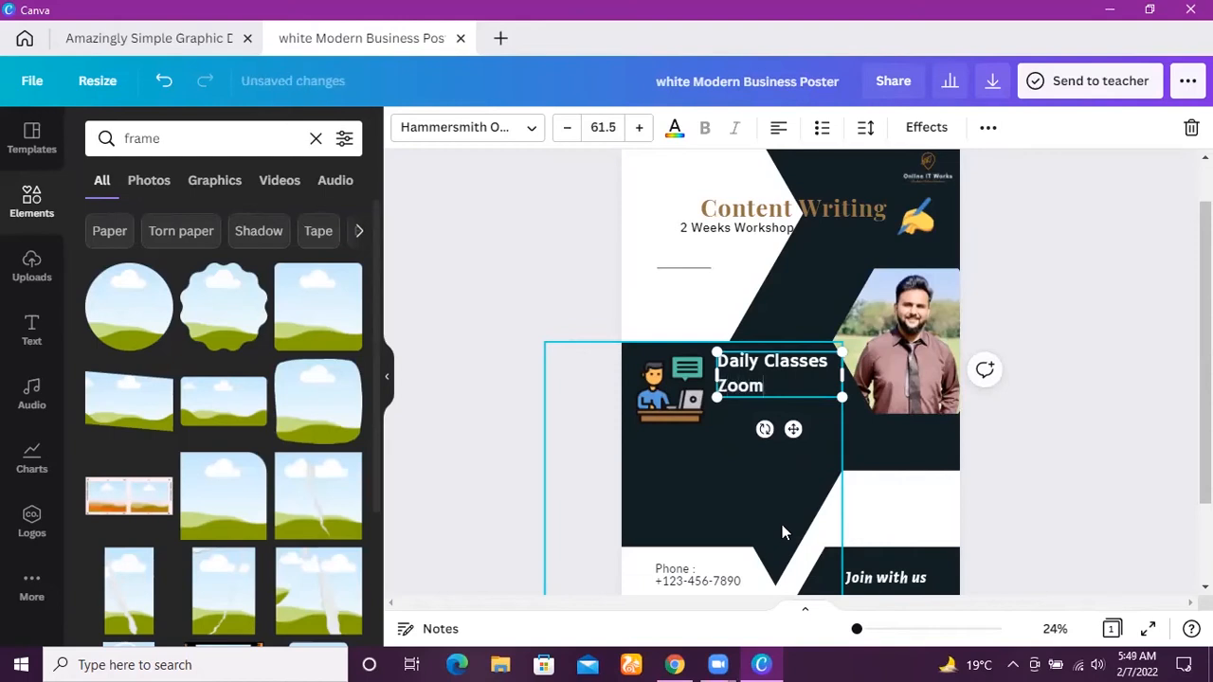
text( Cla)
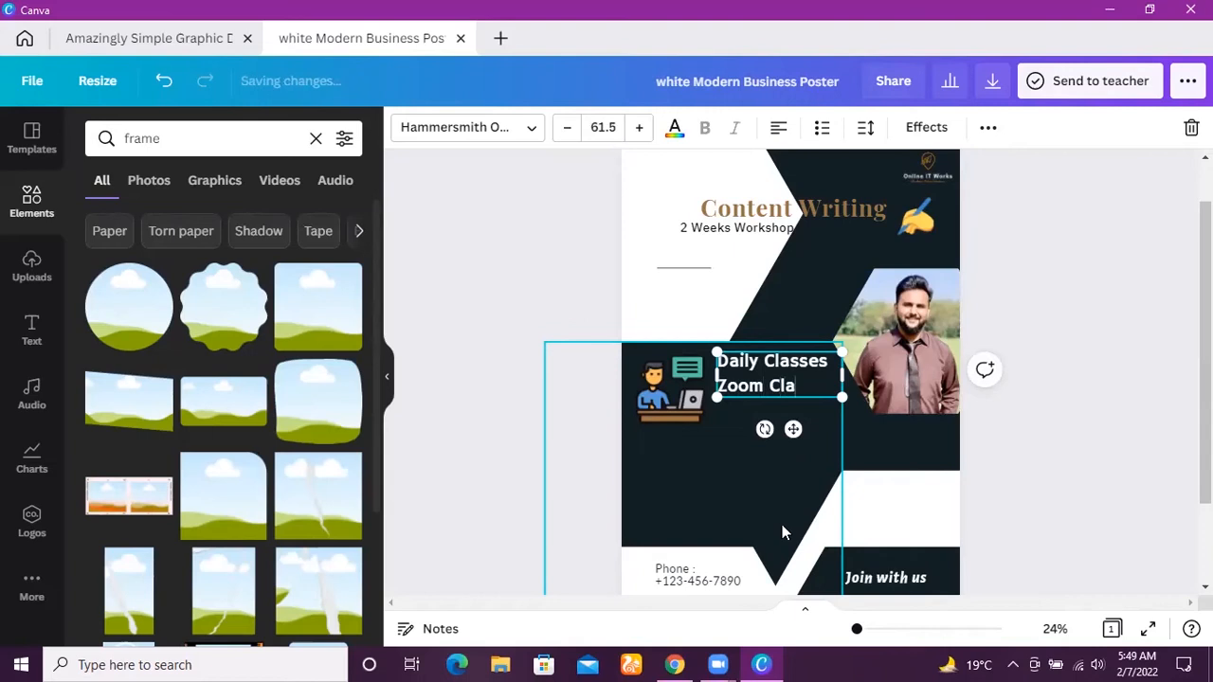
text(sses)
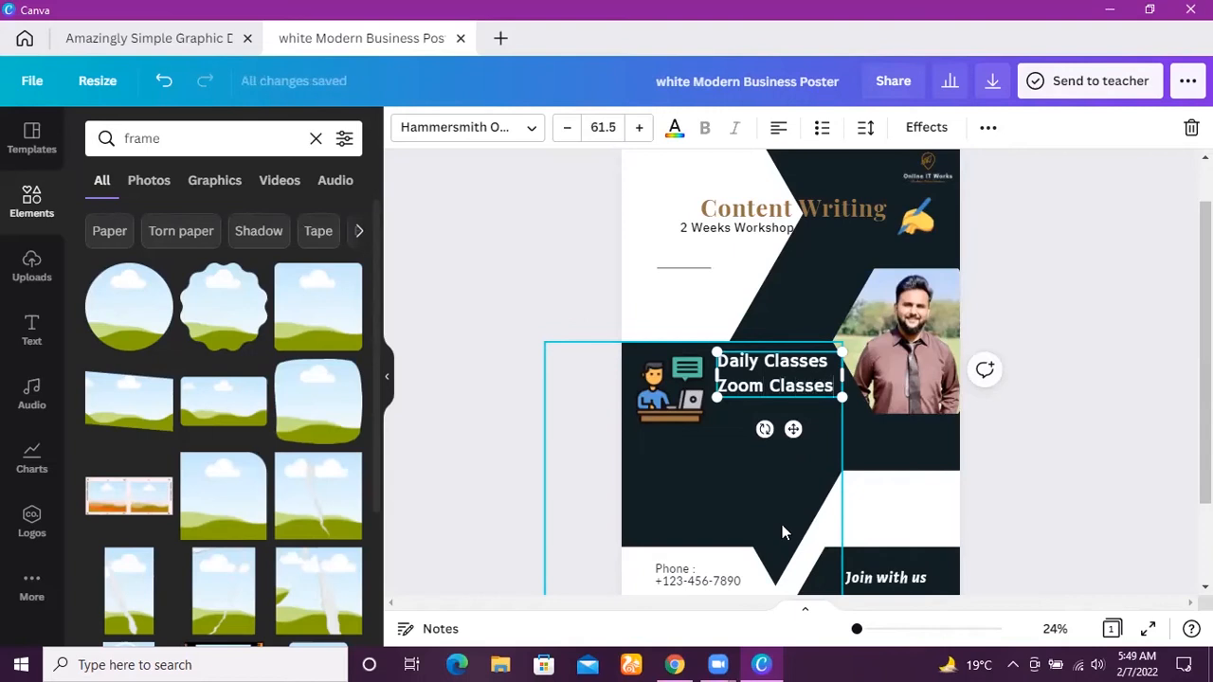
Add "24/7 Mentor" as the third line of the class details text.
key(Return)
text(2)
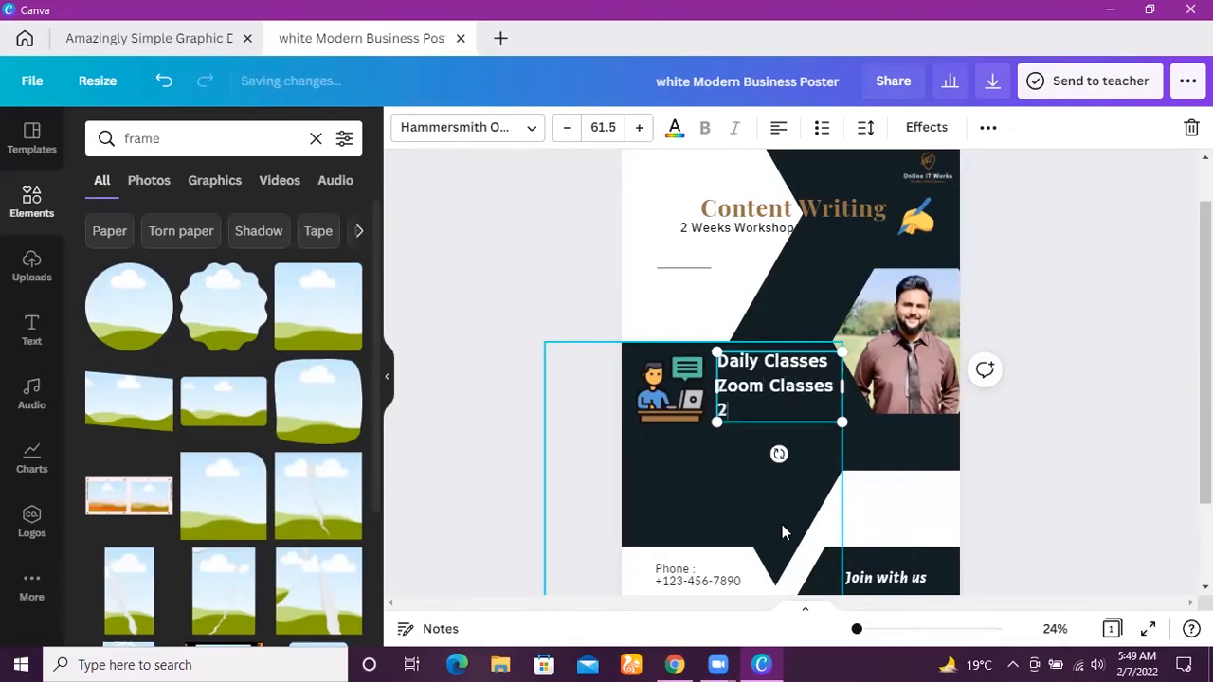
text(4/7)
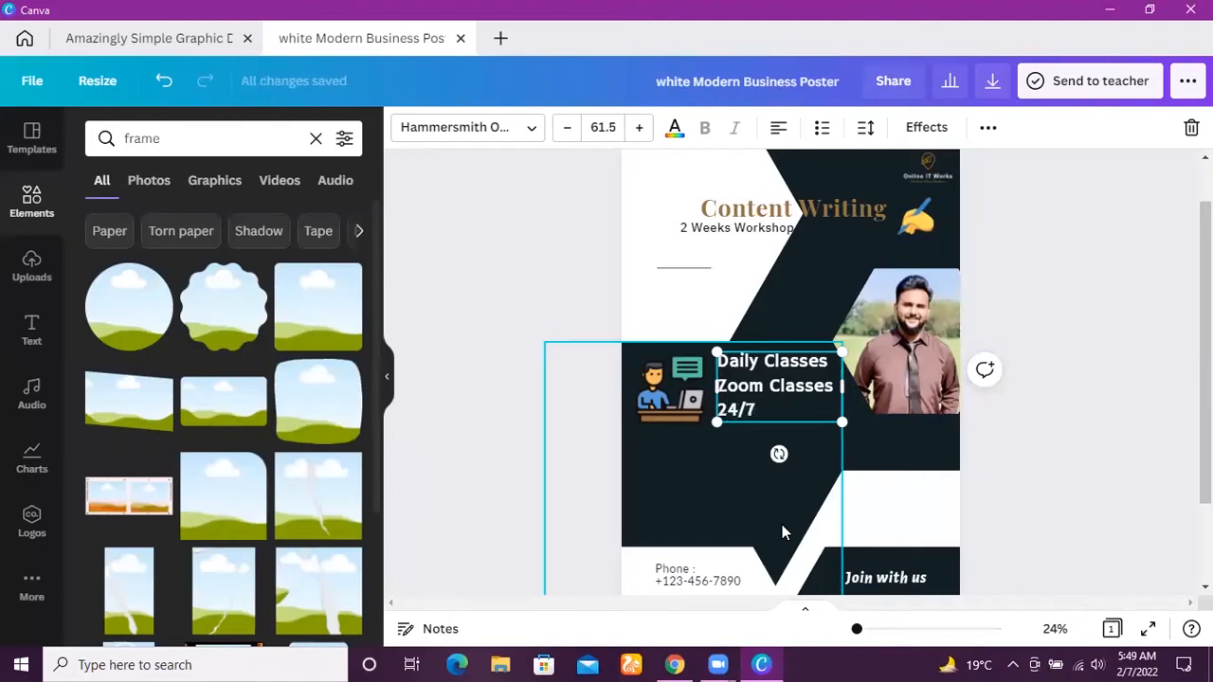
text( Ment)
text(ion)
key(BackSpace)
key(BackSpace)
key(BackSpace)
text(or)
key(Return)
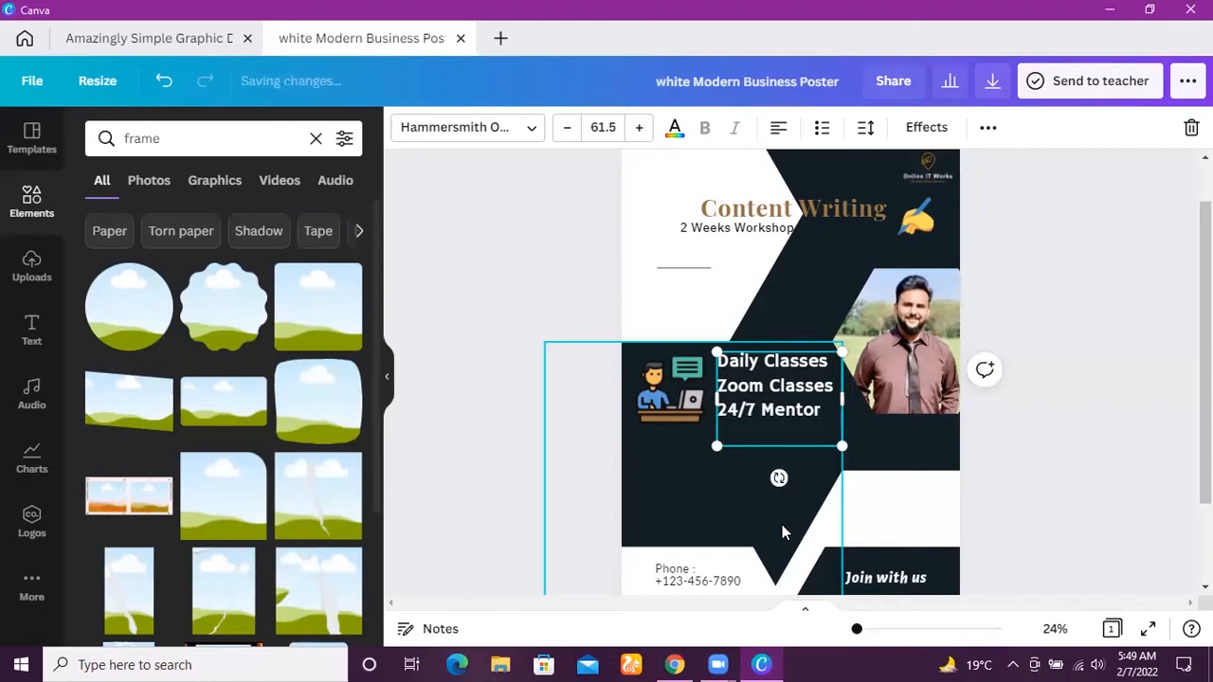
Add "2 Weeks Classes" as the fourth entry of the class details text.
text(2 Weeks C)
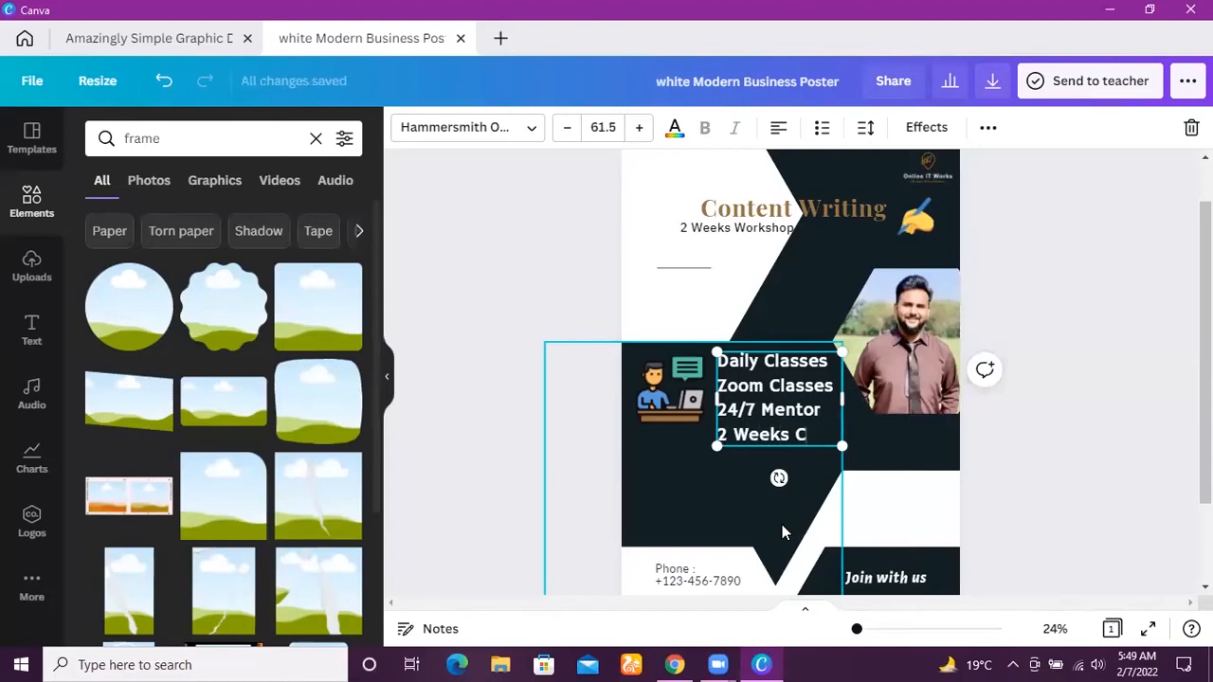
text(lasses)
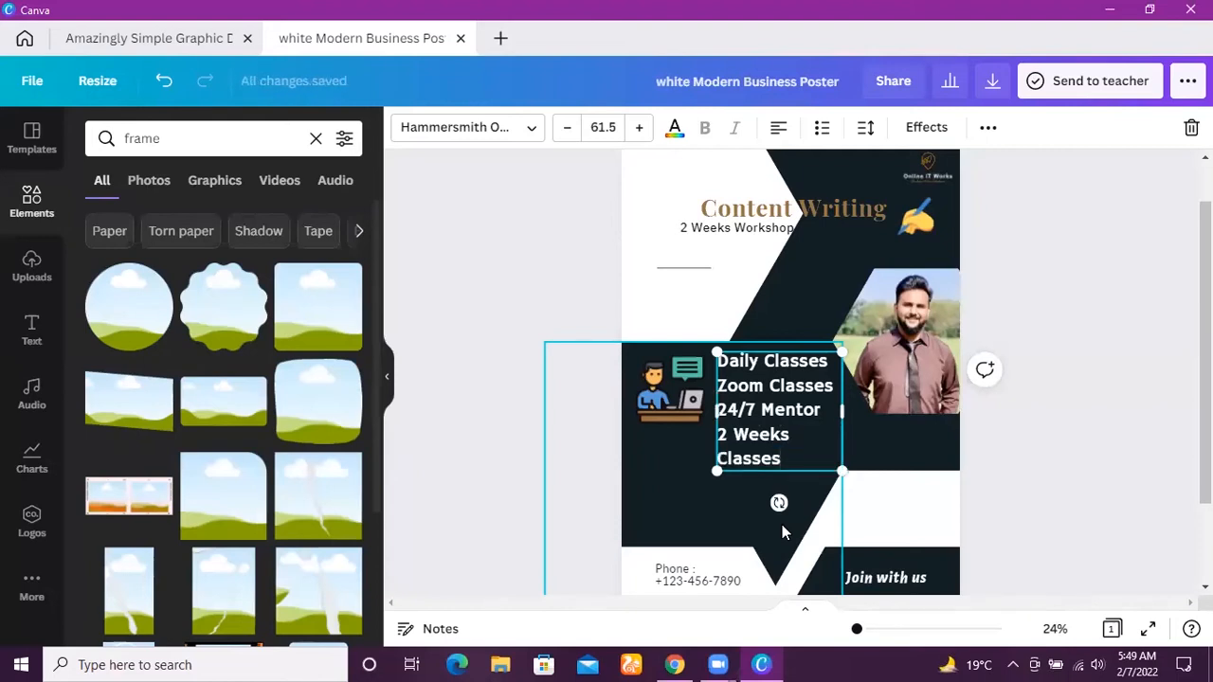
Widen the class details text box and reduce its font size to 58.5 so each entry fits on one line.
mouse_move(841, 411)
mouse_down()
mouse_move(868, 417)
mouse_move(857, 421)
mouse_up()
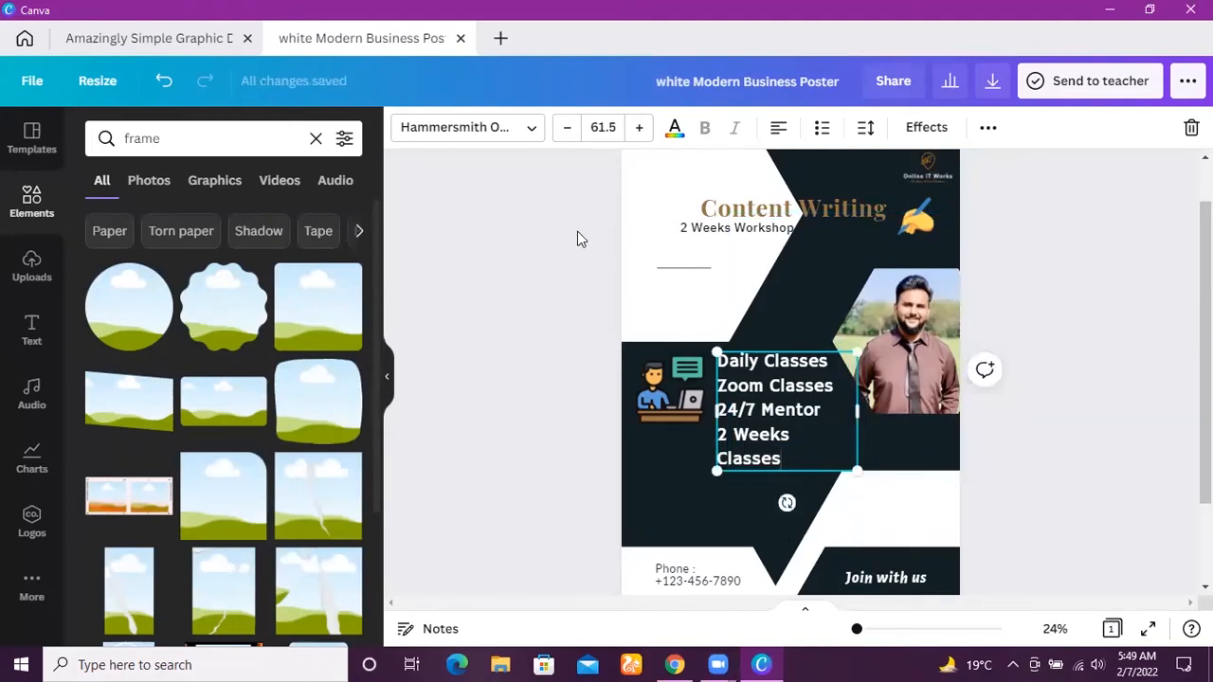
click(570, 130)
click(569, 131)
click(570, 130)
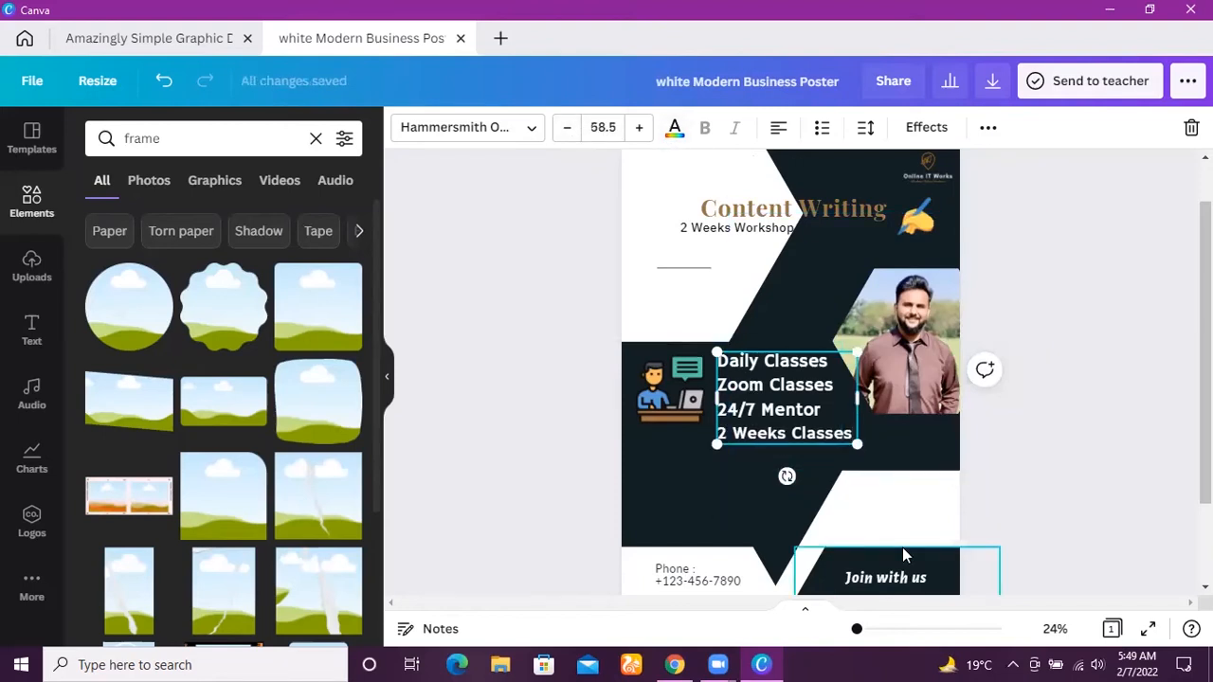
mouse_move(854, 631)
mouse_down()
mouse_move(878, 631)
mouse_move(847, 630)
mouse_move(859, 632)
mouse_up()
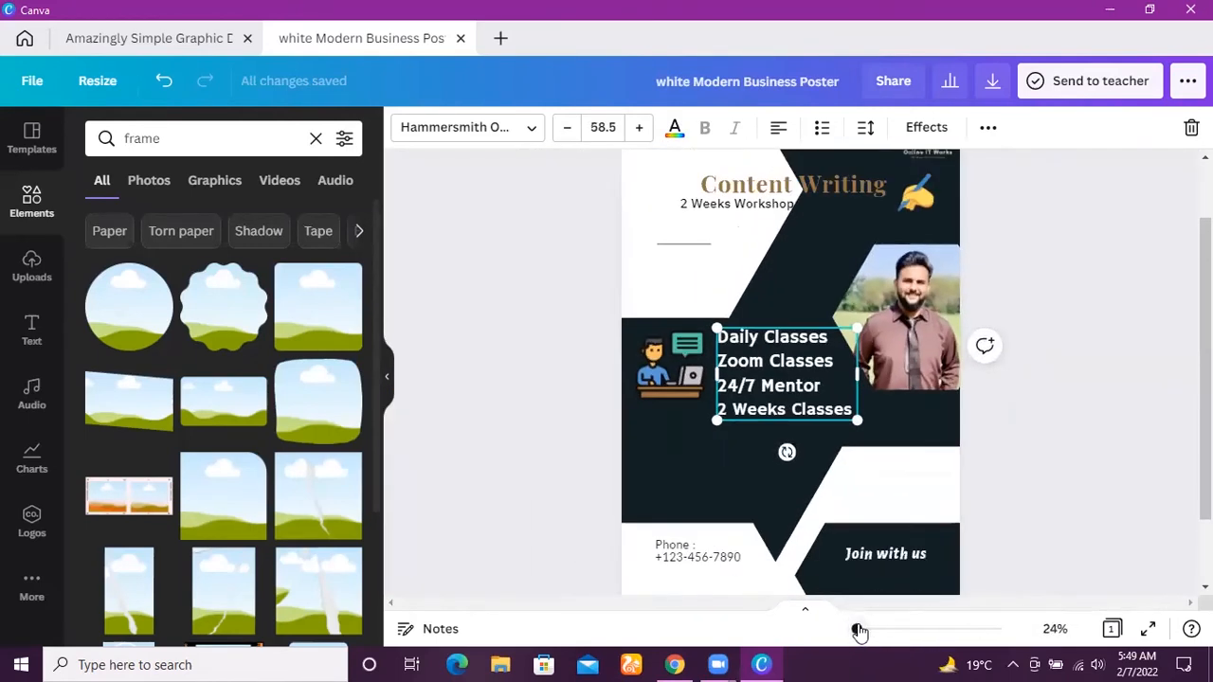
click(675, 559)
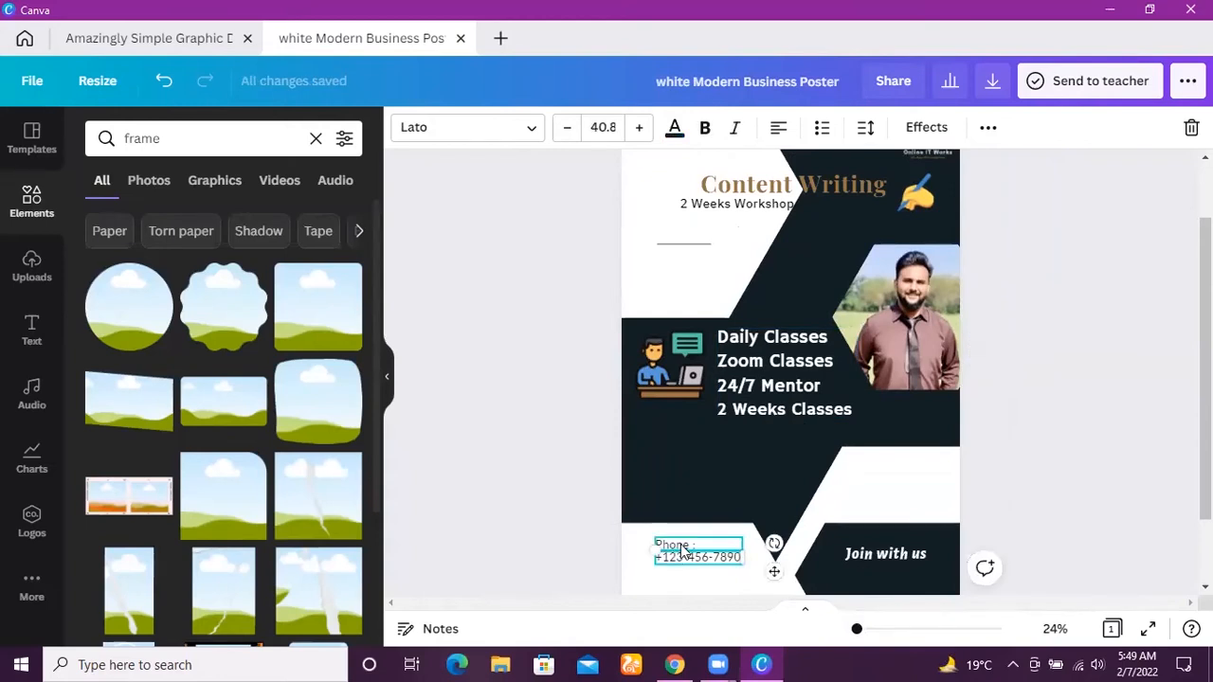
click(703, 287)
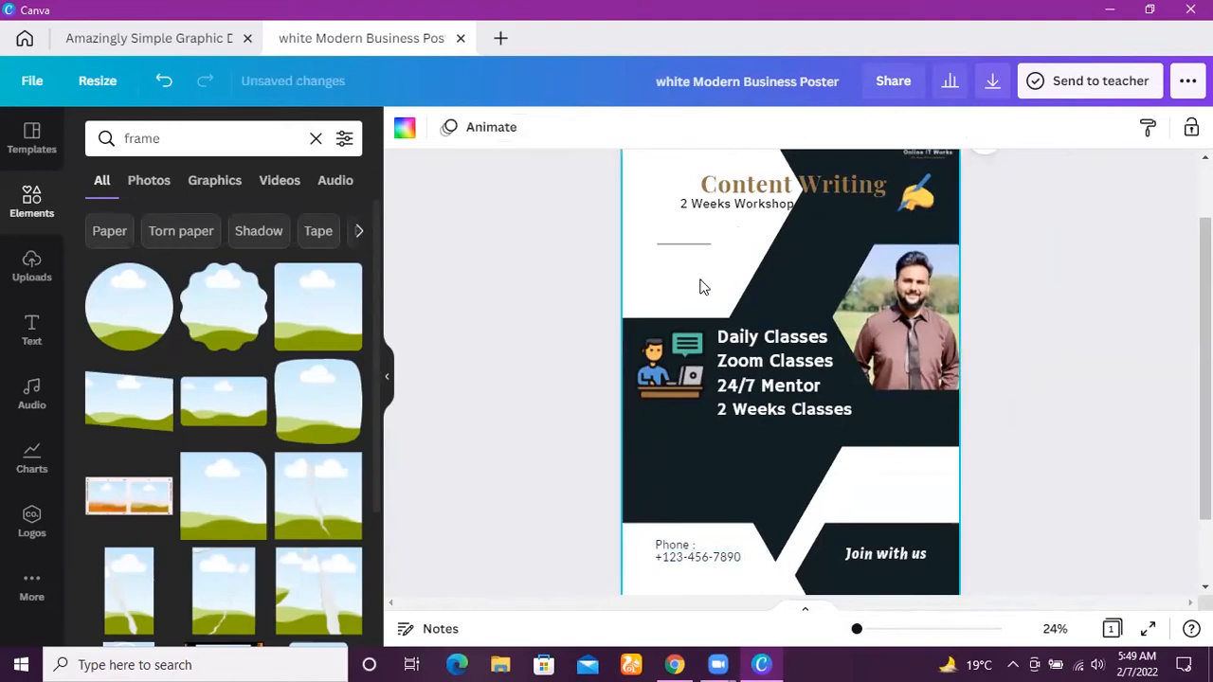
click(1133, 478)
scroll(1069, 499, up, 2)
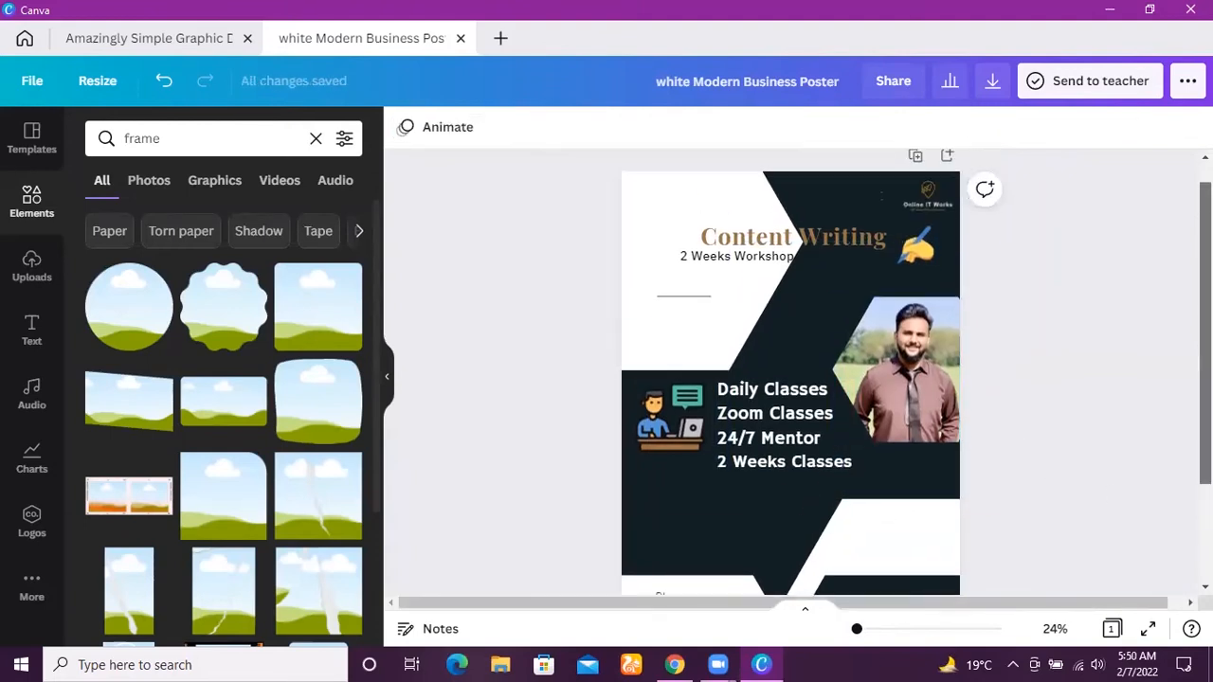
Replace the "Join with us" text in the lower dark shape with "For Registrations".
scroll(888, 506, down, 5)
click(888, 506)
click(916, 467)
double_click(912, 462)
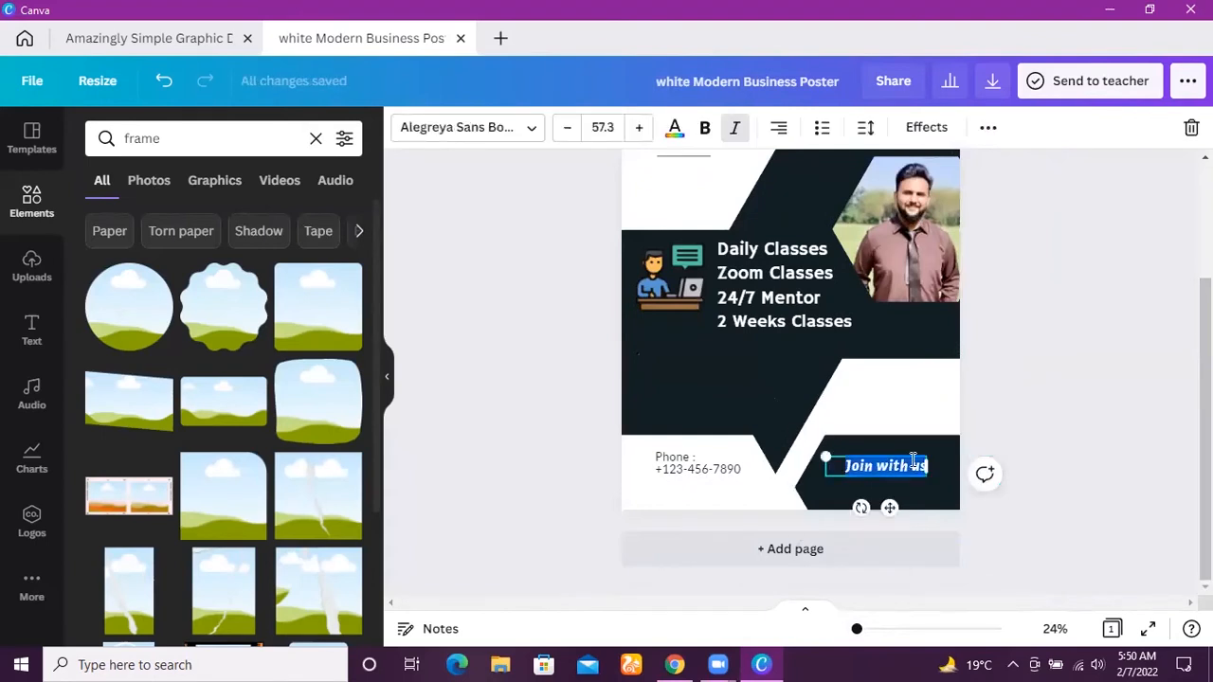
key(BackSpace)
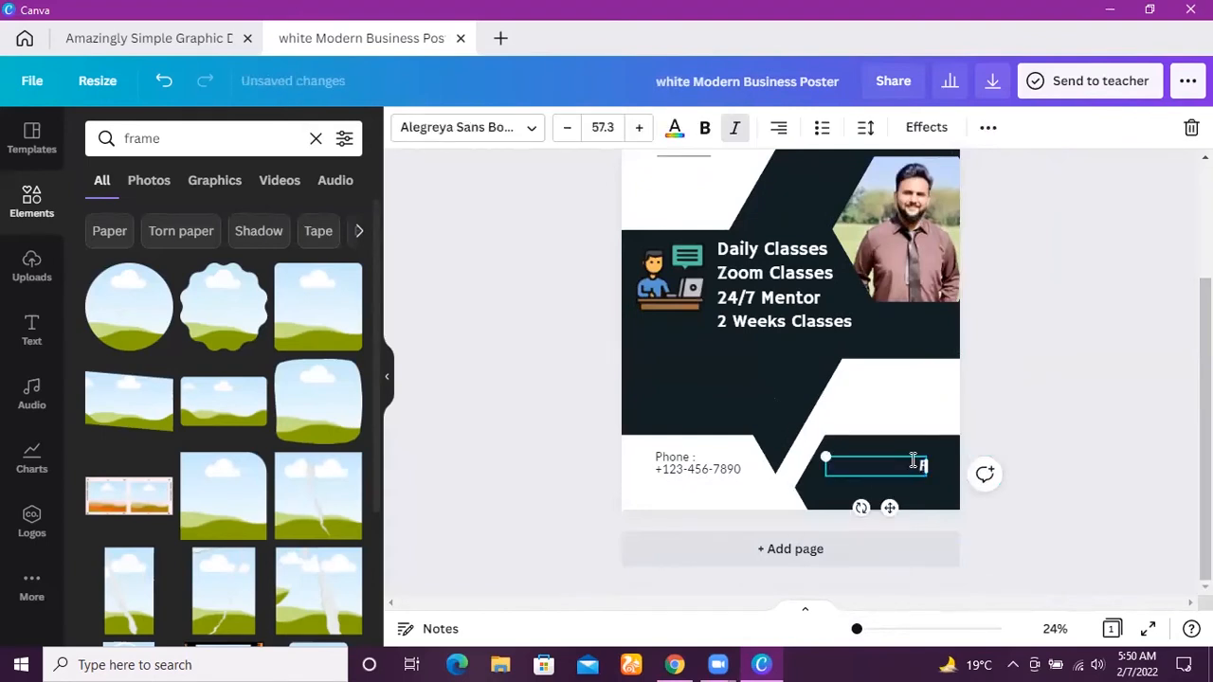
text(For Registrations)
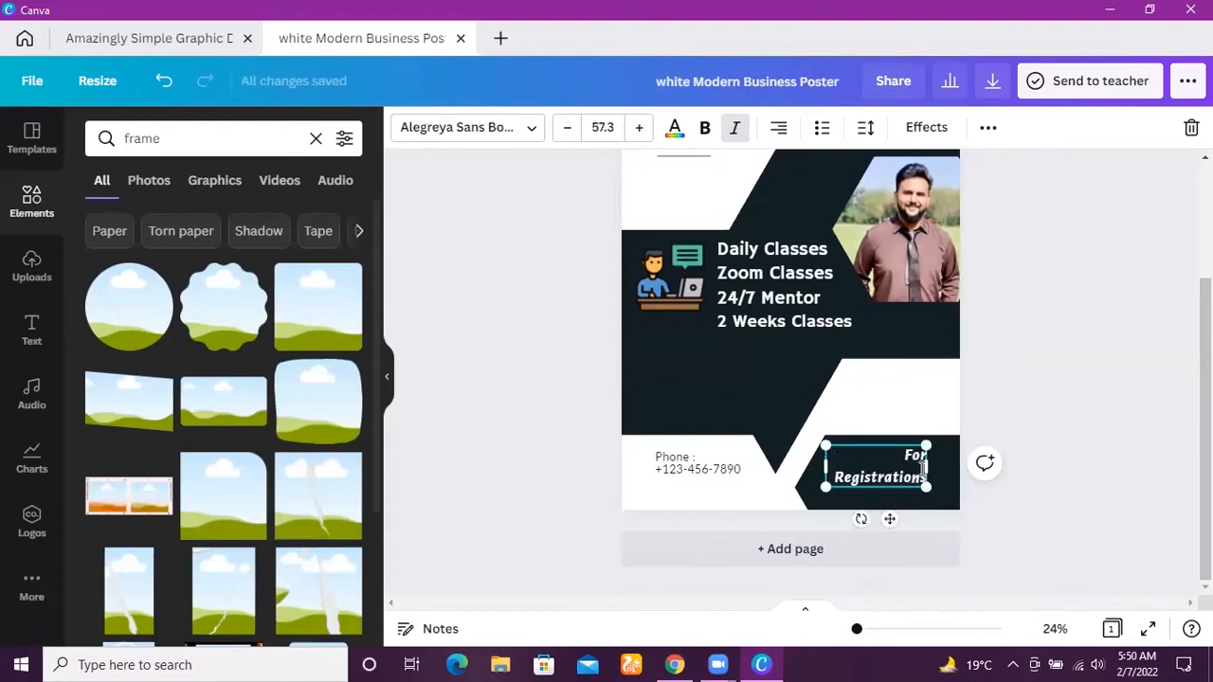
Widen the "For Registrations" text box to fit on one line and move it slightly up within the dark shape.
drag(925, 469, 954, 467)
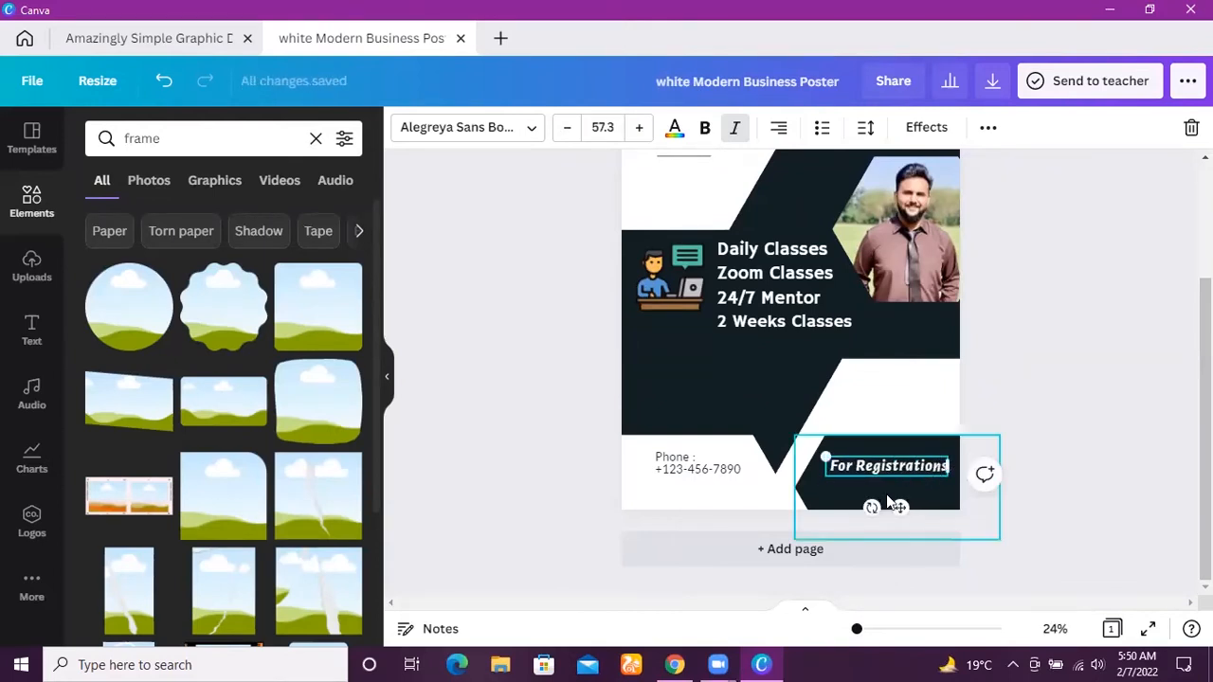
drag(897, 507, 898, 492)
click(984, 463)
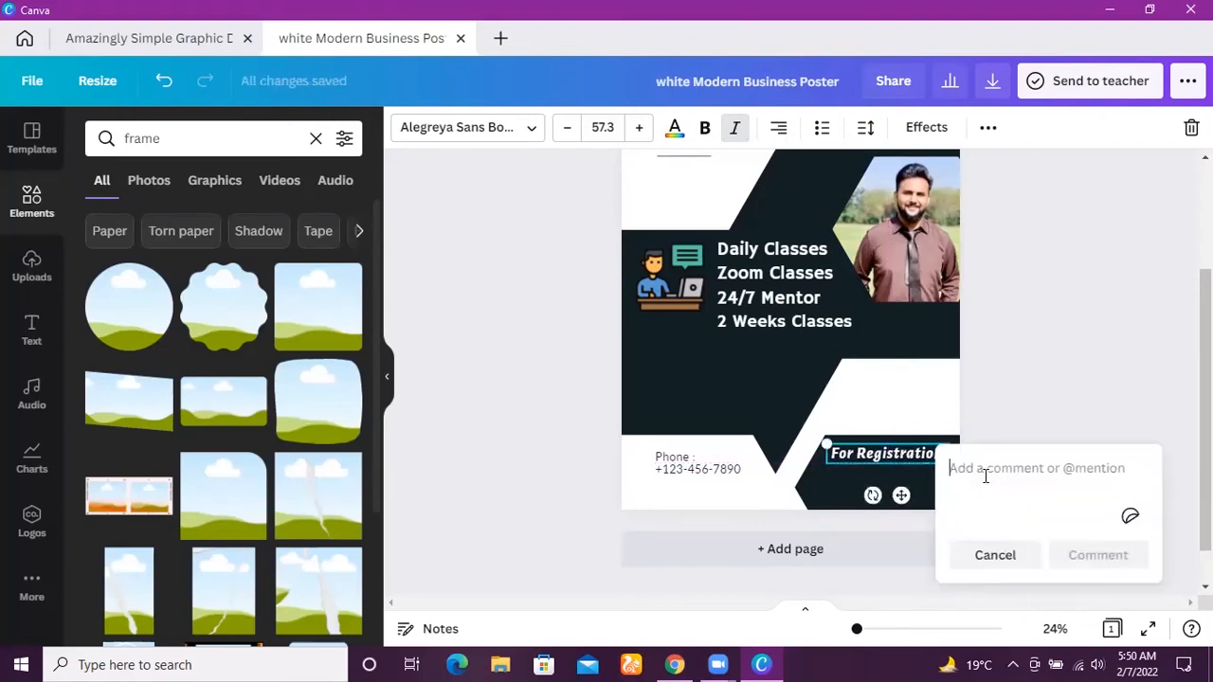
click(1060, 301)
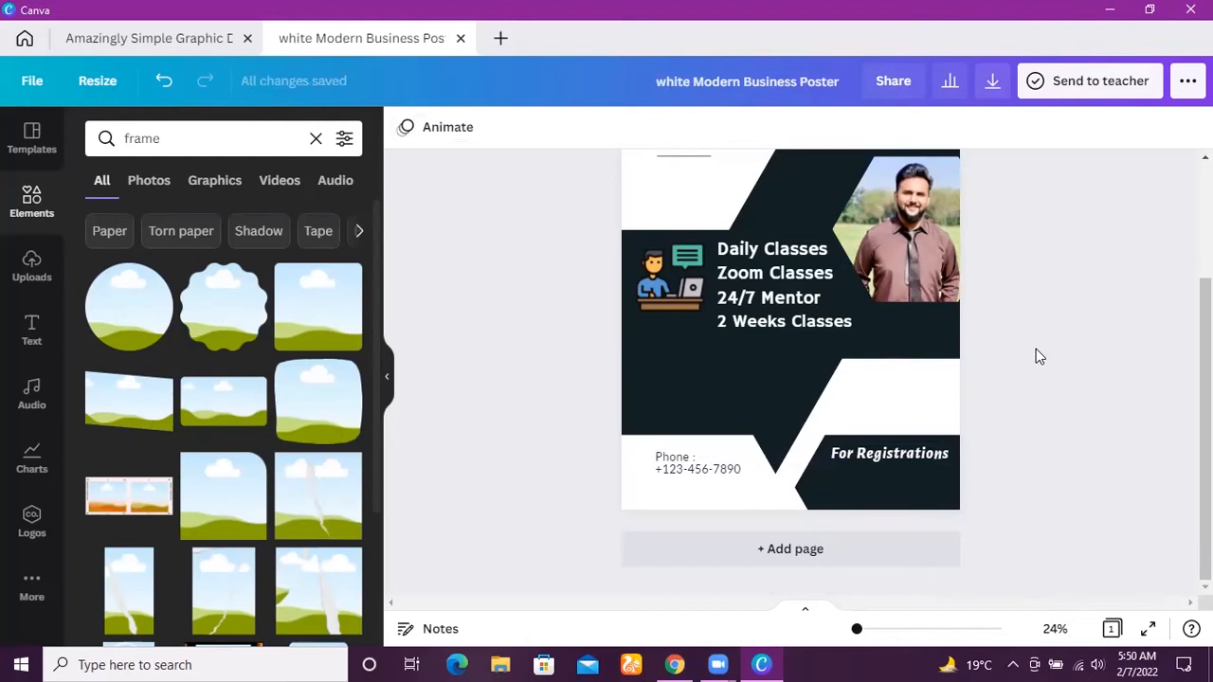
drag(1206, 455, 1205, 378)
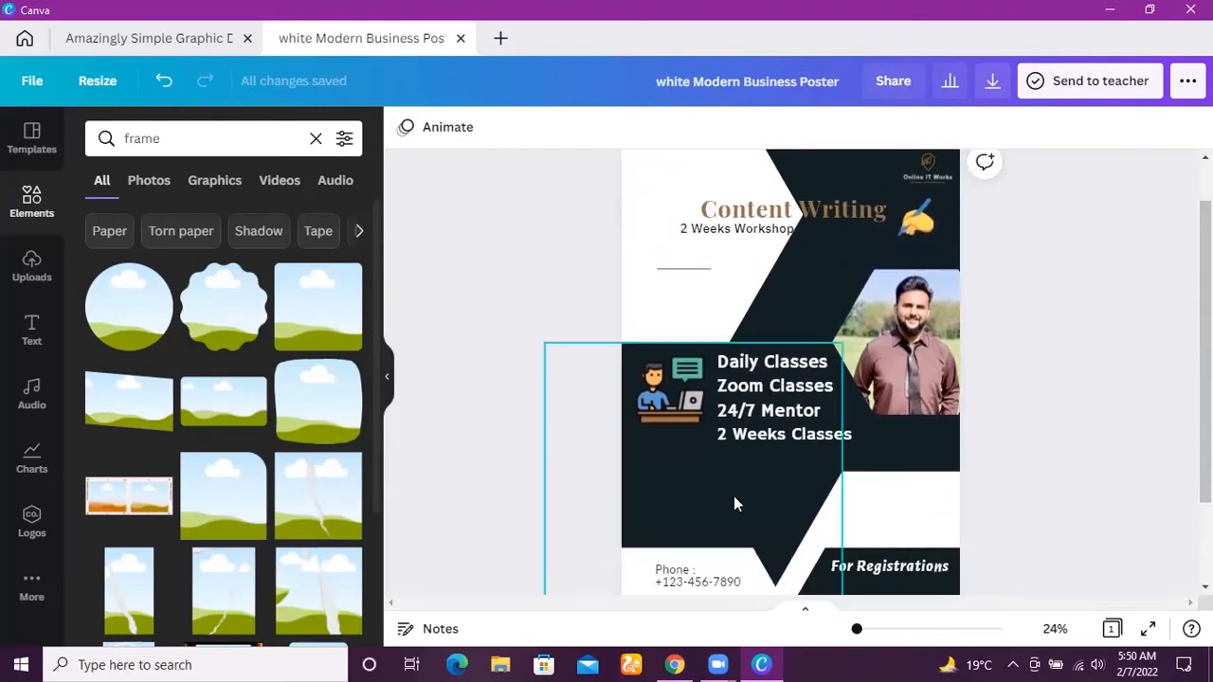
Move the thin line directly beneath "2 Weeks Workshop" and lengthen it to underline the full text.
click(687, 269)
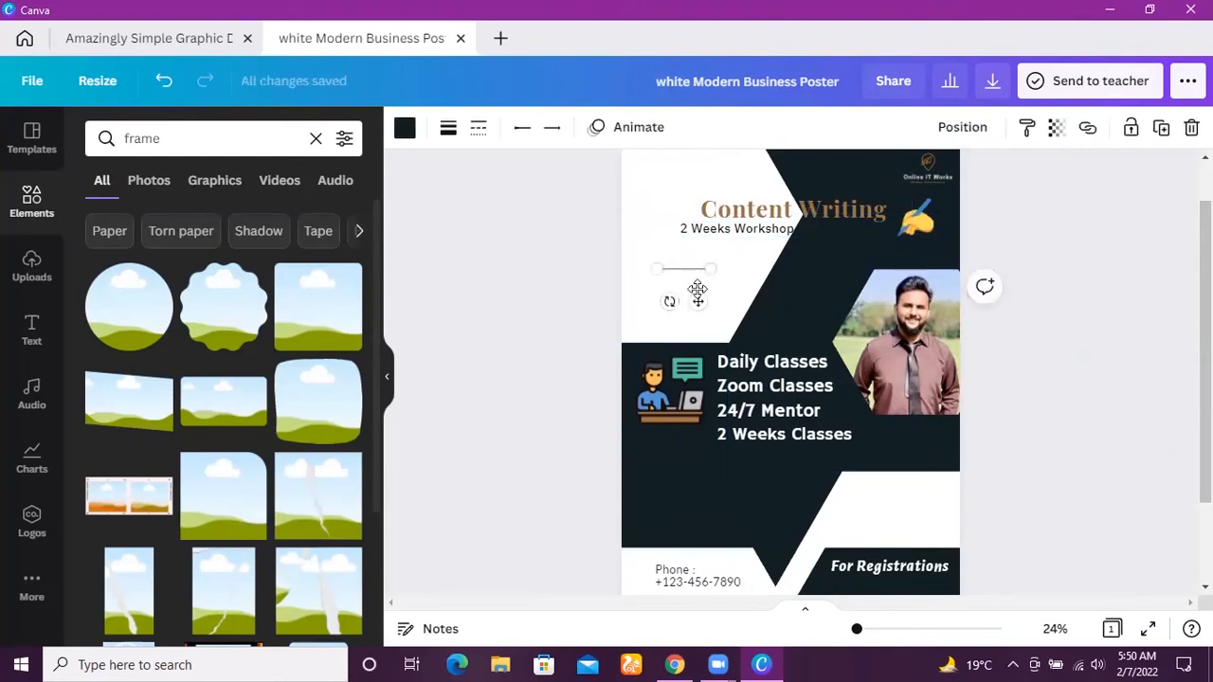
drag(697, 301, 714, 268)
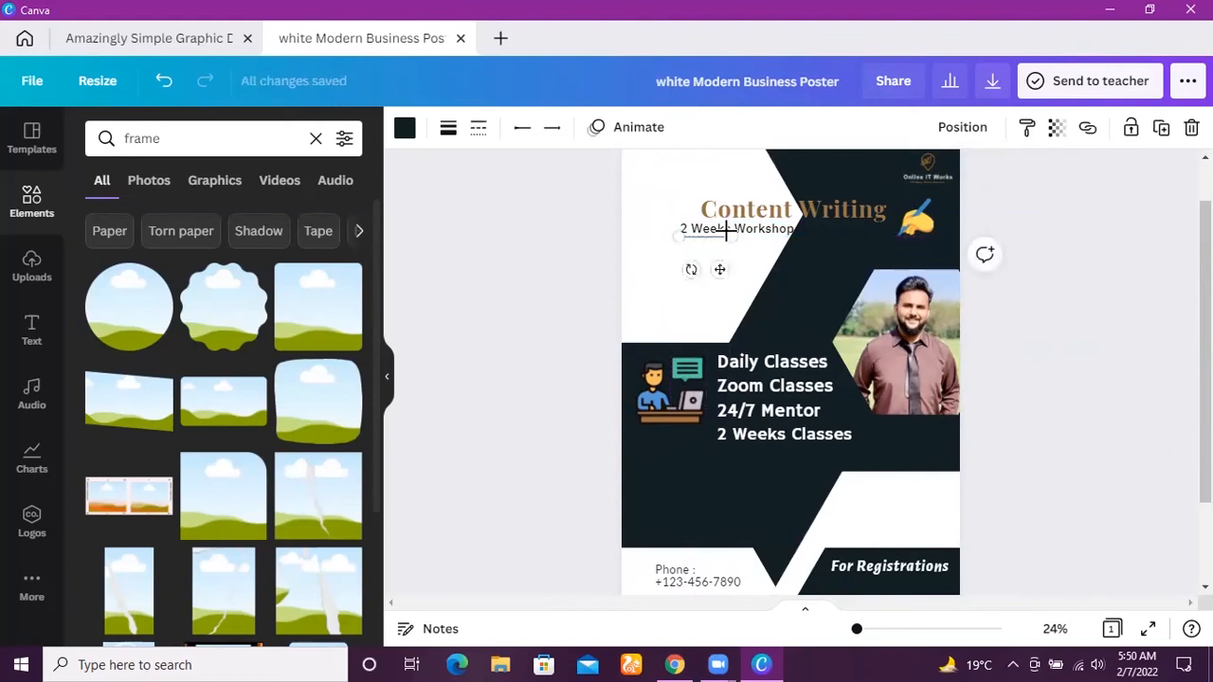
drag(730, 238, 794, 237)
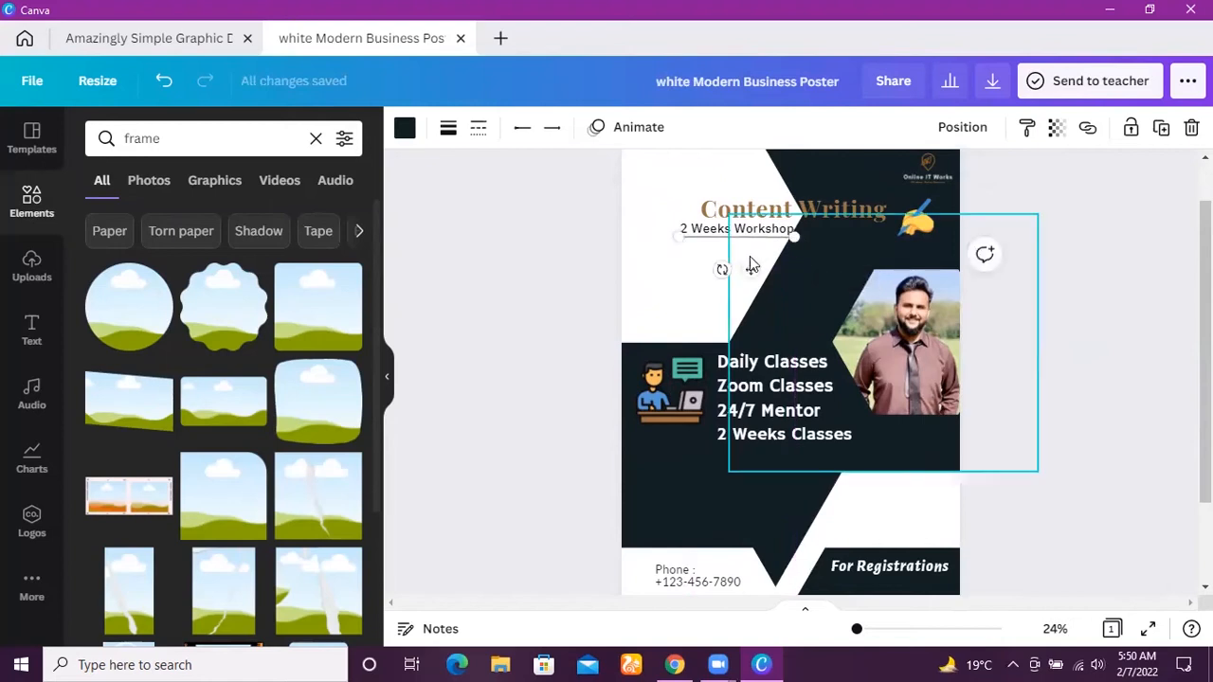
click(752, 259)
click(691, 281)
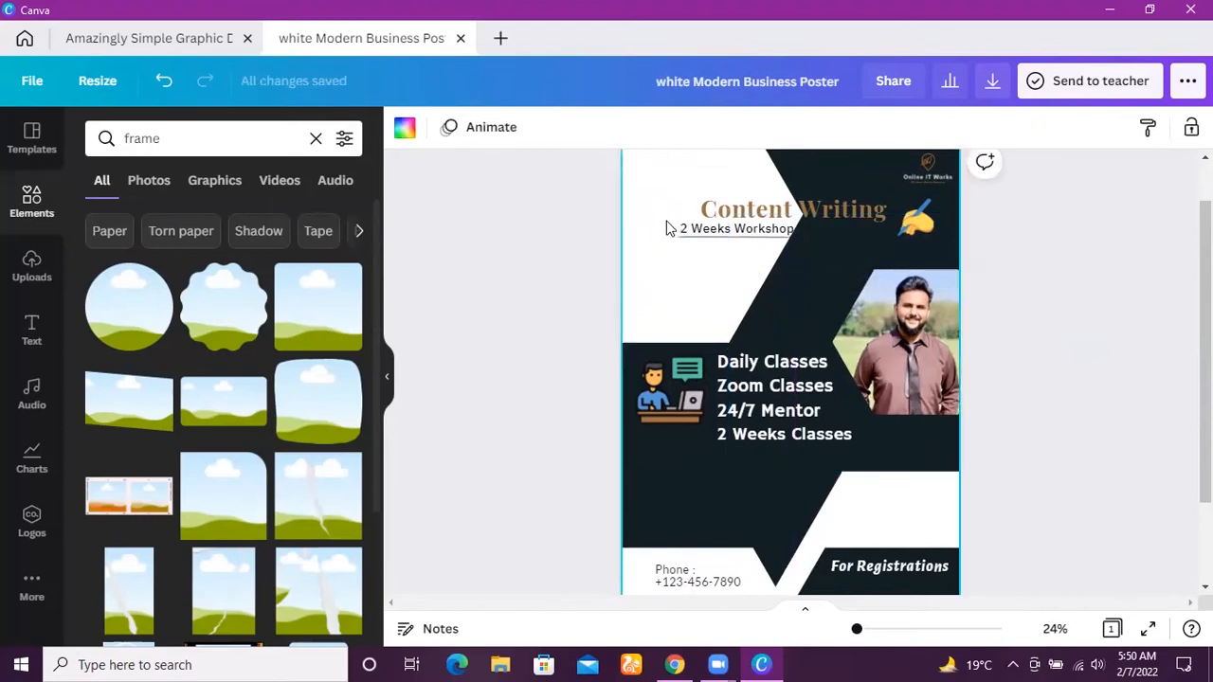
Move the middle dark shape down to align with the top of the portrait photo and widen it behind the class details.
click(822, 322)
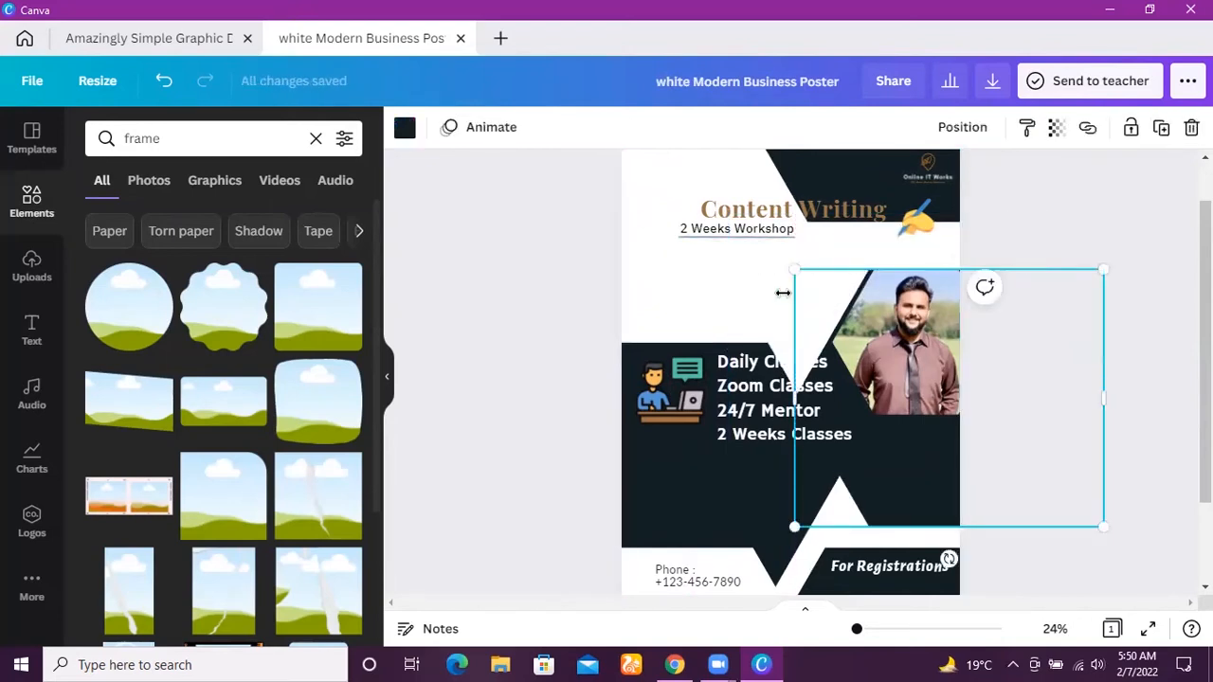
click(453, 201)
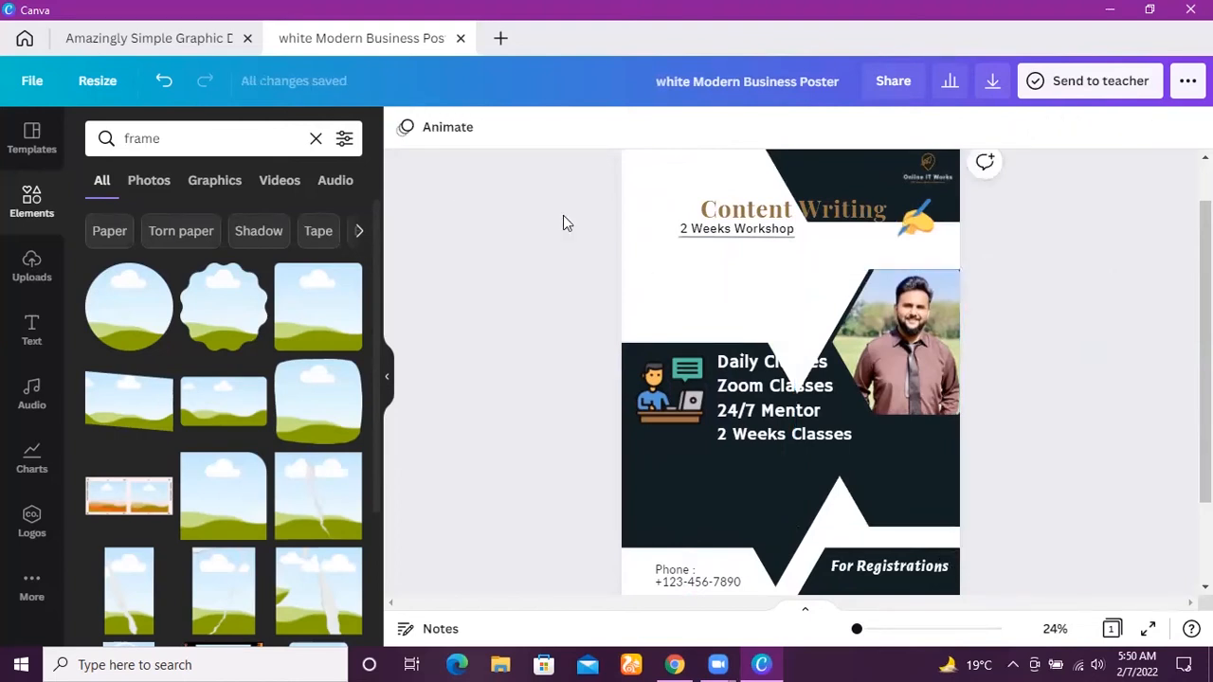
click(813, 282)
drag(795, 272, 684, 256)
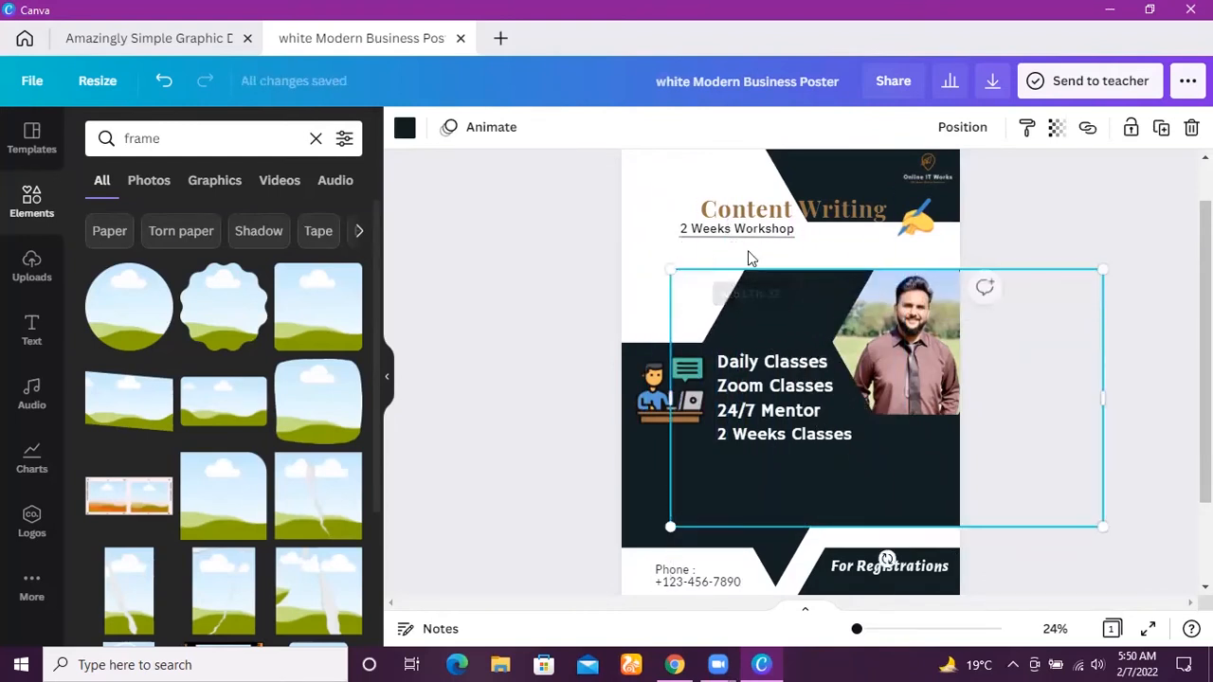
Enlarge the dark shape behind the logo and title slightly so it reaches just below the writing-hand graphic.
click(890, 243)
drag(827, 269, 835, 282)
click(857, 237)
mouse_move(864, 181)
mouse_down()
mouse_move(854, 206)
mouse_move(898, 176)
mouse_move(860, 203)
mouse_up()
click(1097, 325)
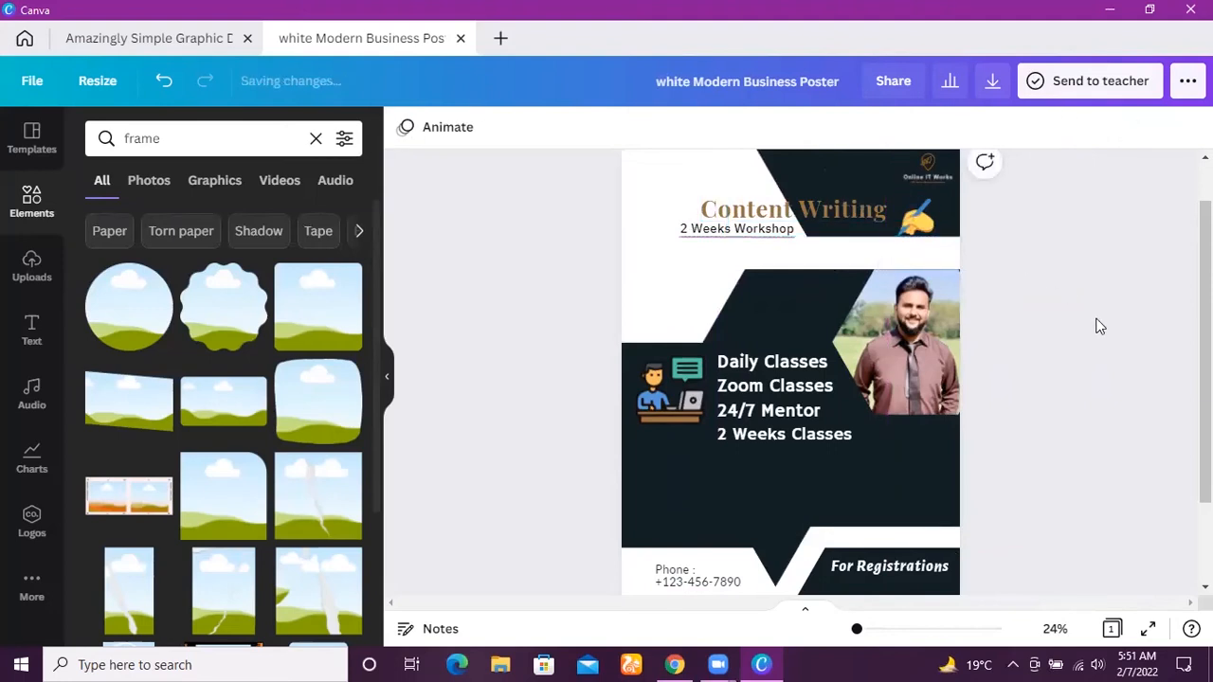
Change the font of the "For Registrations" text to Gobold Regular.
drag(1205, 337, 1205, 414)
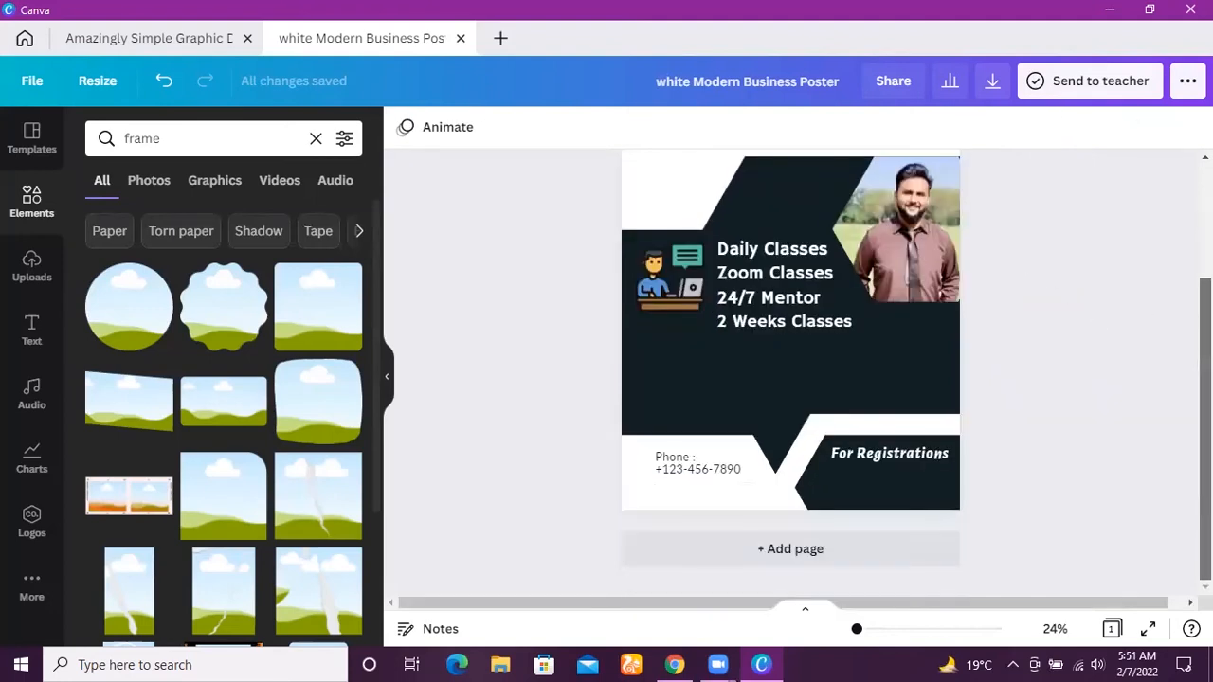
scroll(790, 374, up, 3)
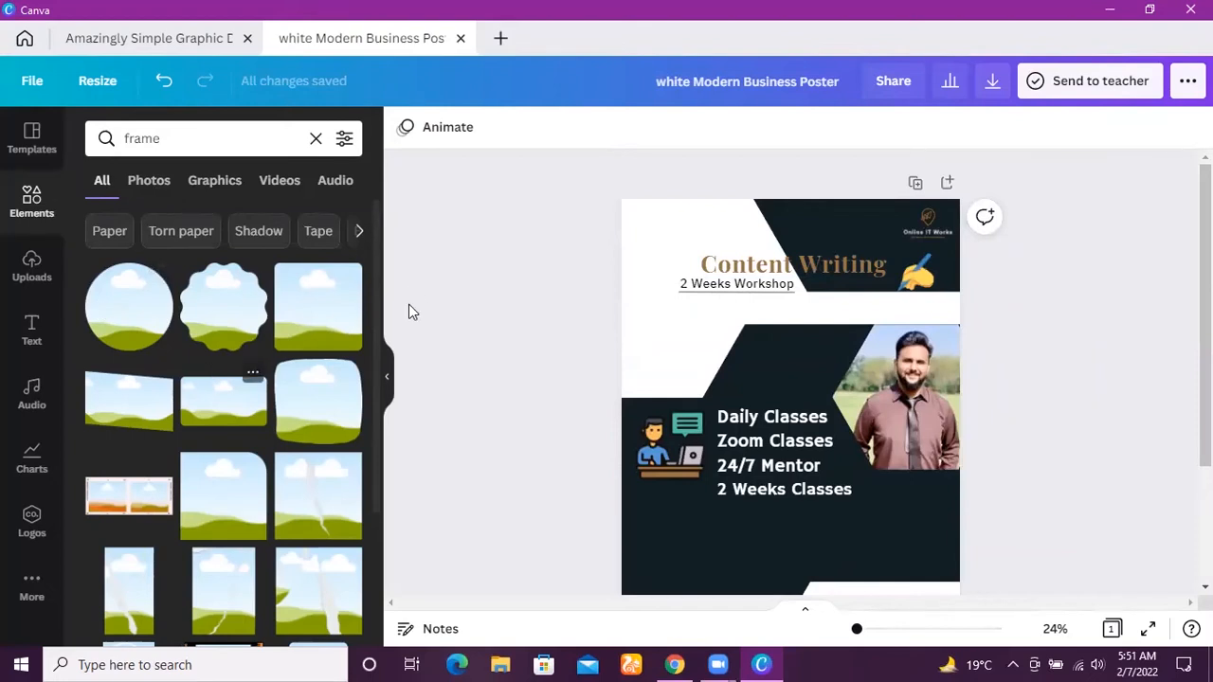
drag(1205, 318, 1137, 414)
click(931, 453)
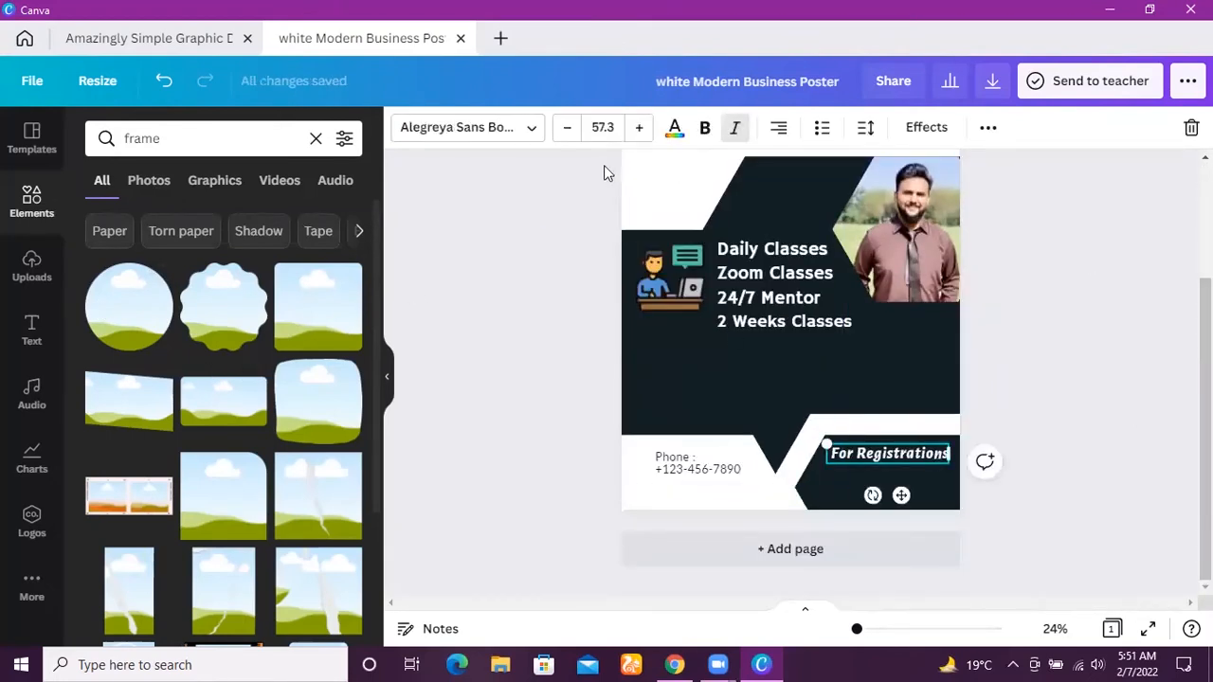
click(531, 129)
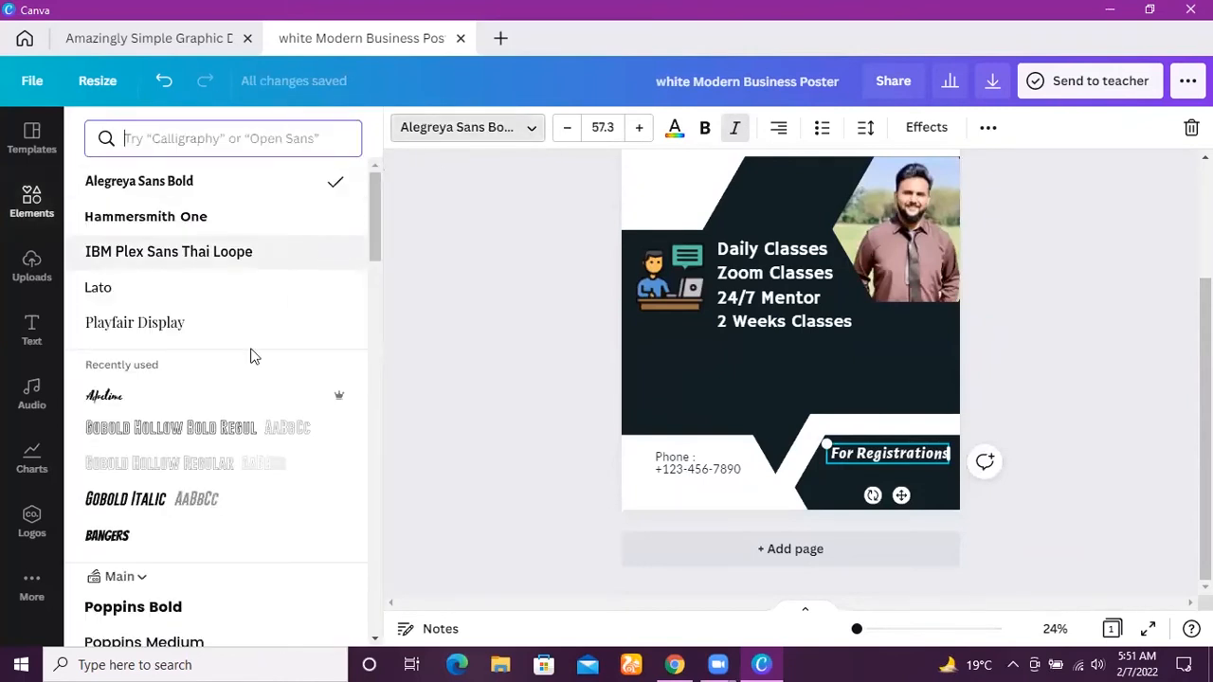
click(298, 399)
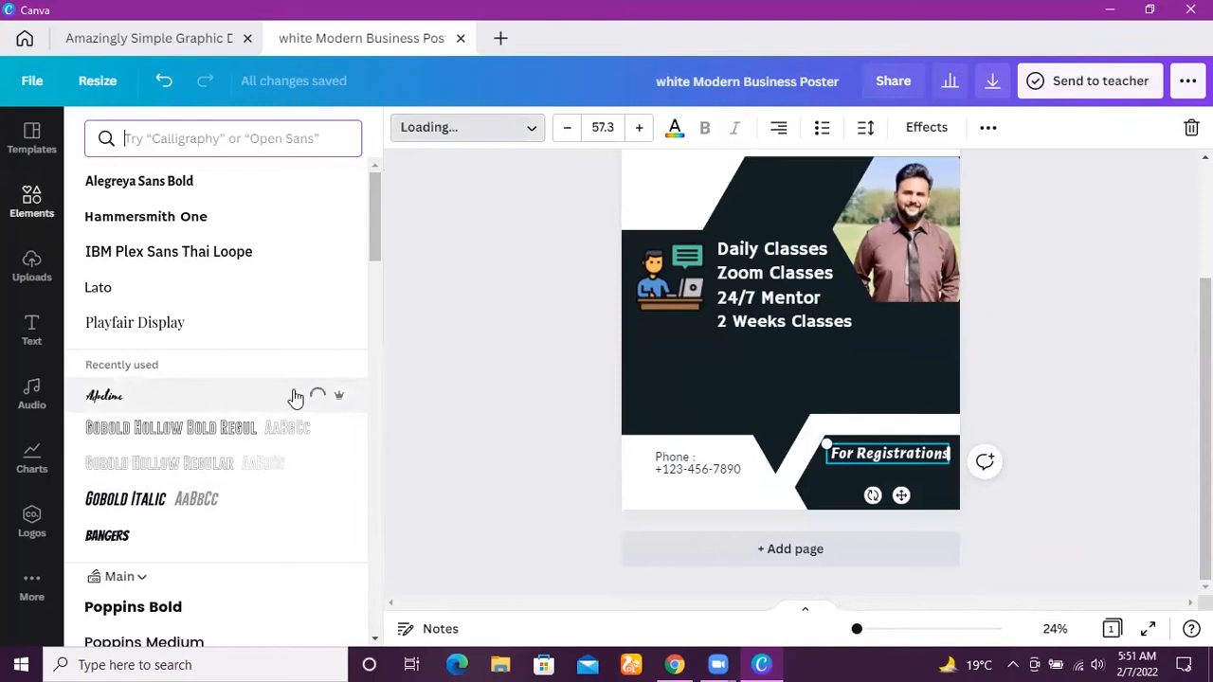
drag(376, 239, 363, 408)
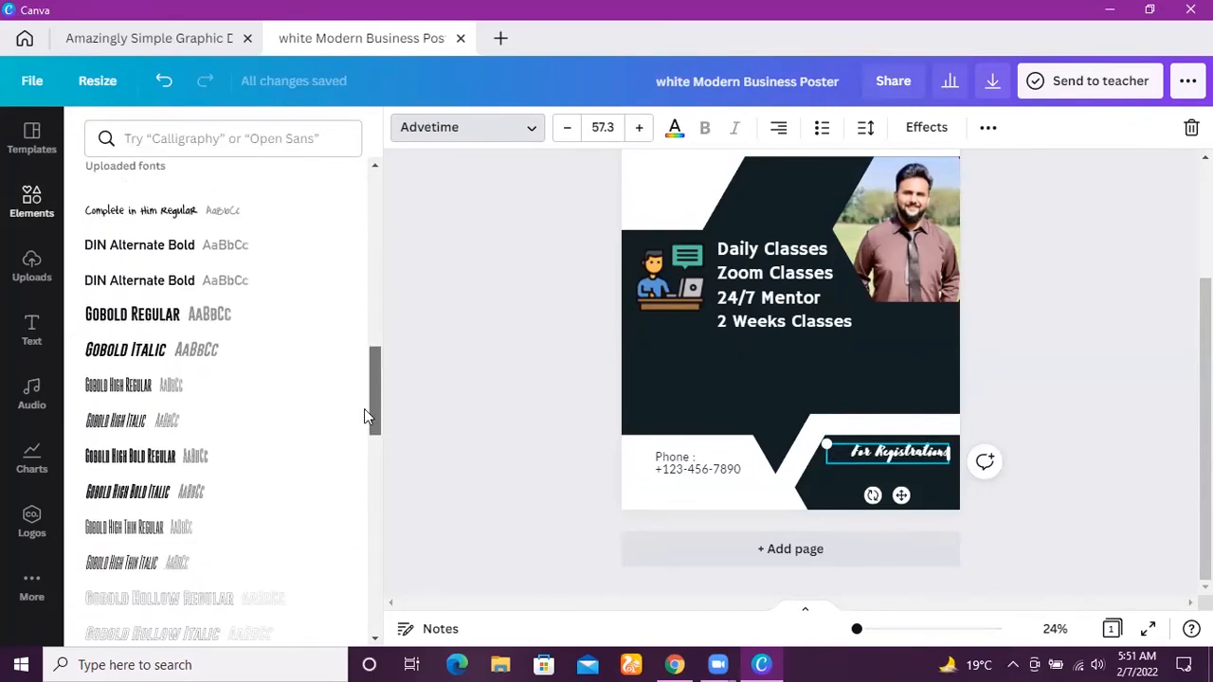
click(166, 317)
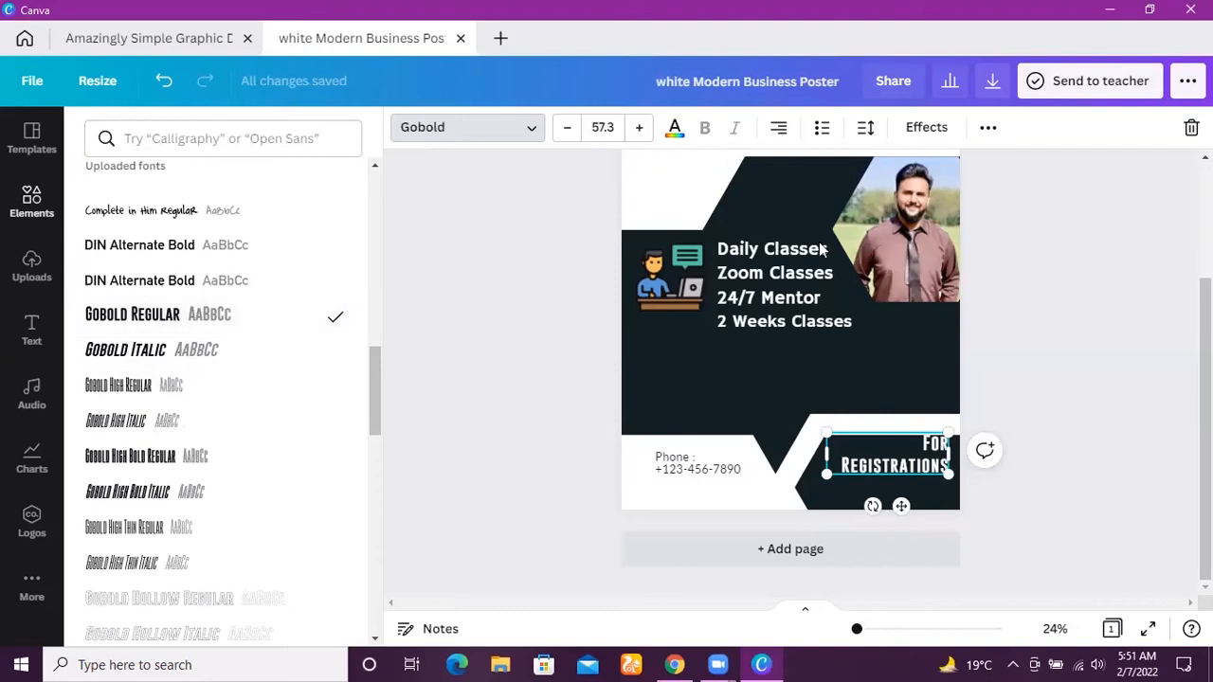
Recolor the "For Registrations" text with the orange document color.
click(675, 129)
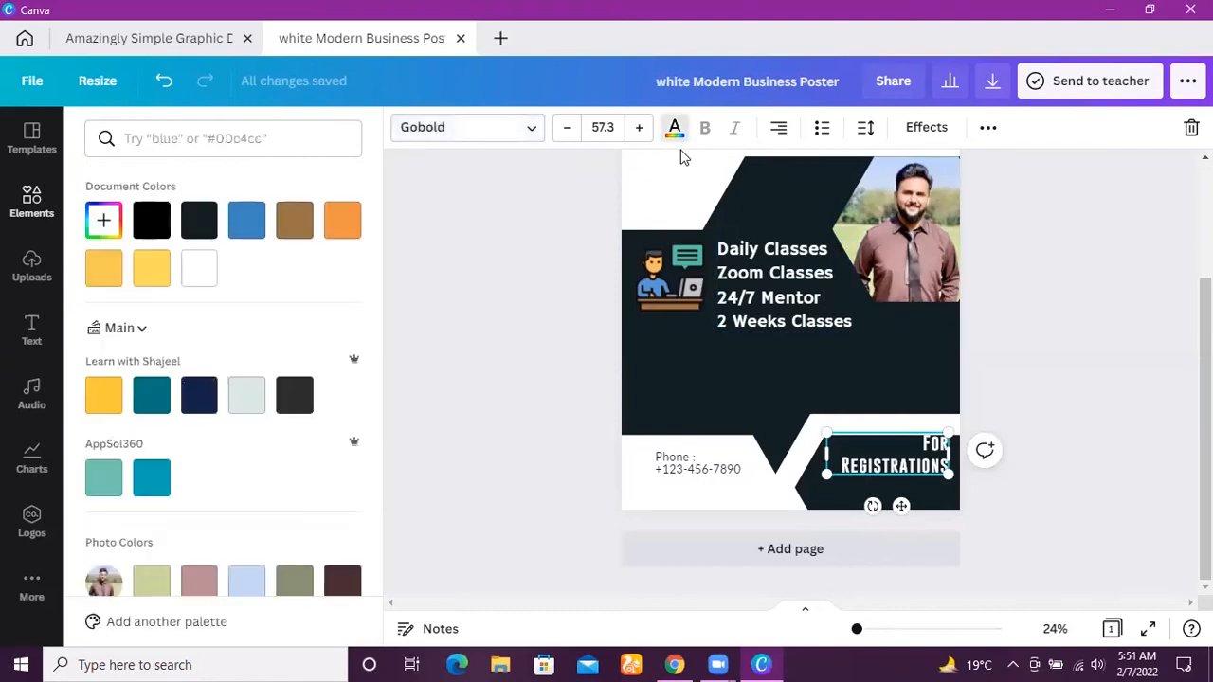
click(342, 228)
click(298, 228)
click(339, 220)
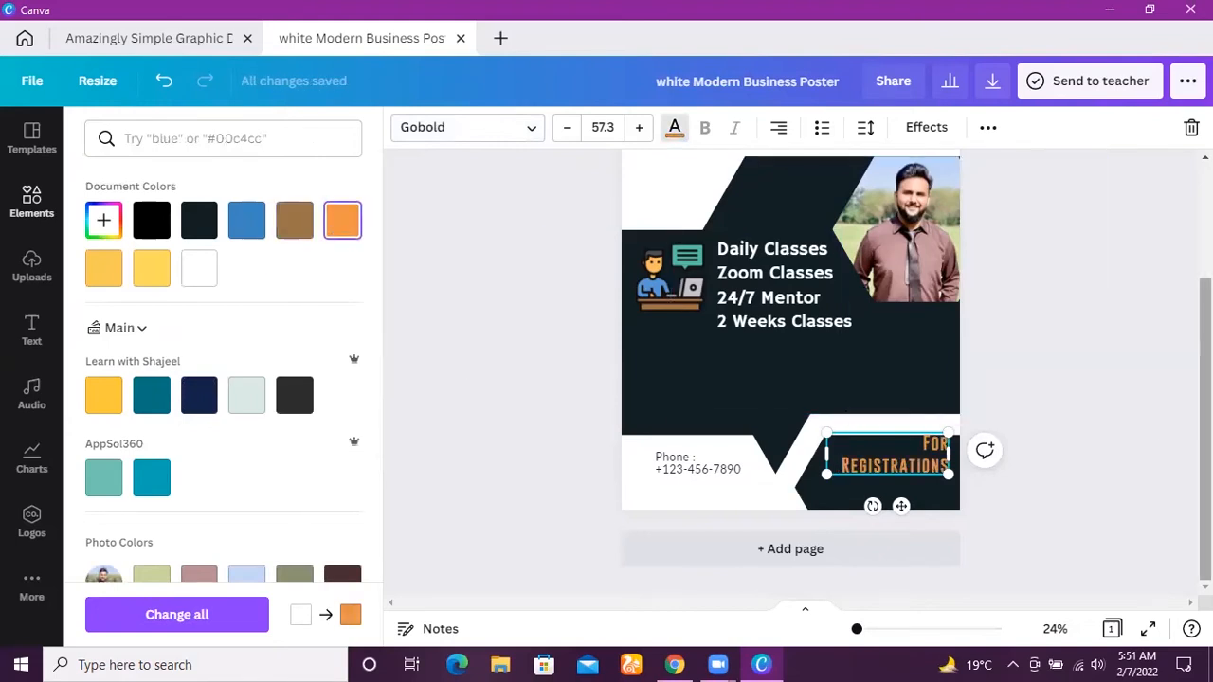
click(1115, 428)
scroll(1115, 428, up, 3)
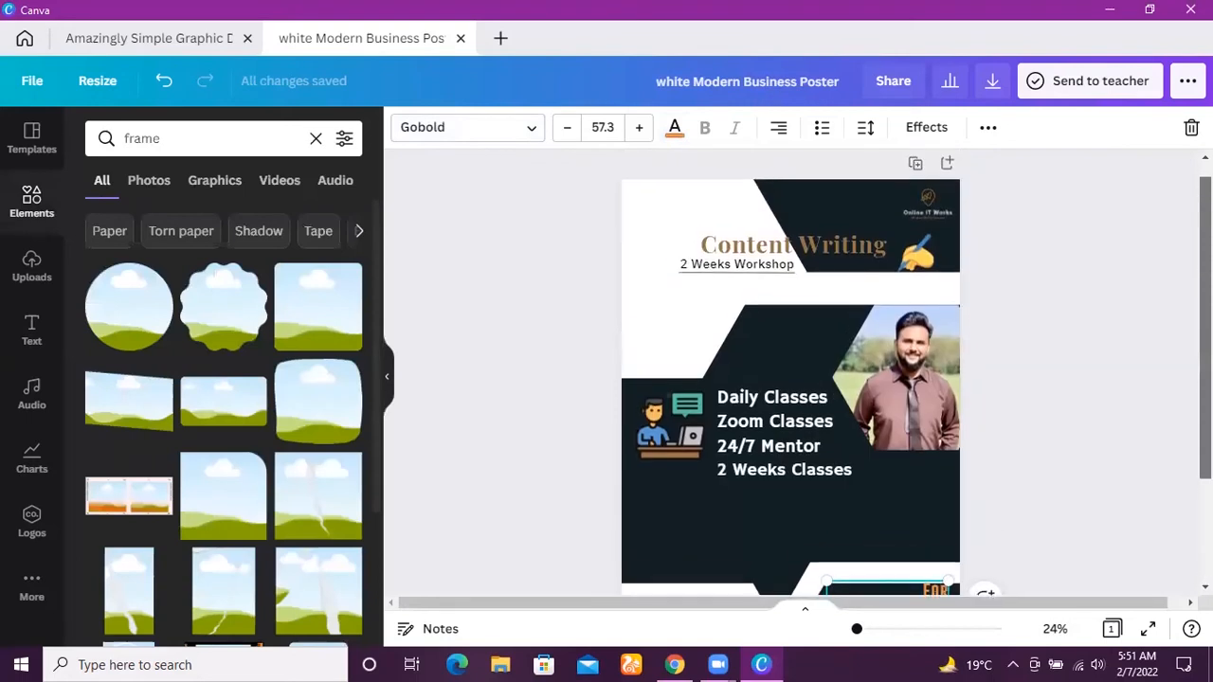
click(1116, 429)
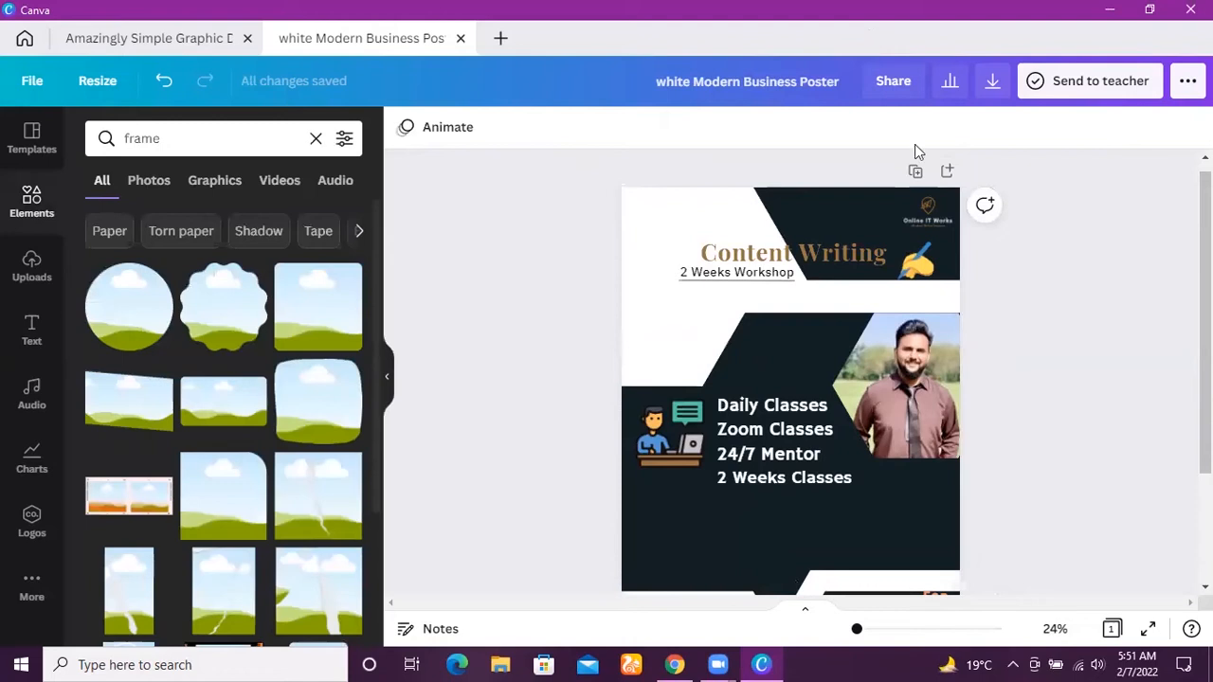
Insert a people pictogram chart onto the poster.
scroll(790, 379, down, 1)
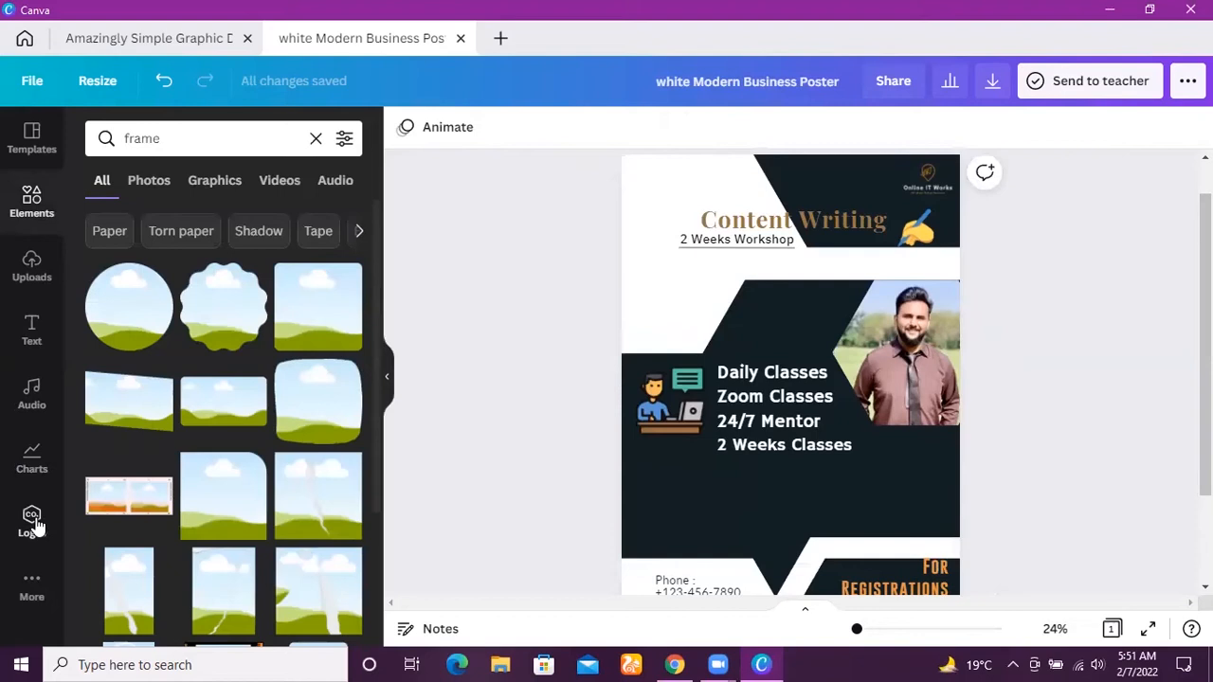
click(39, 467)
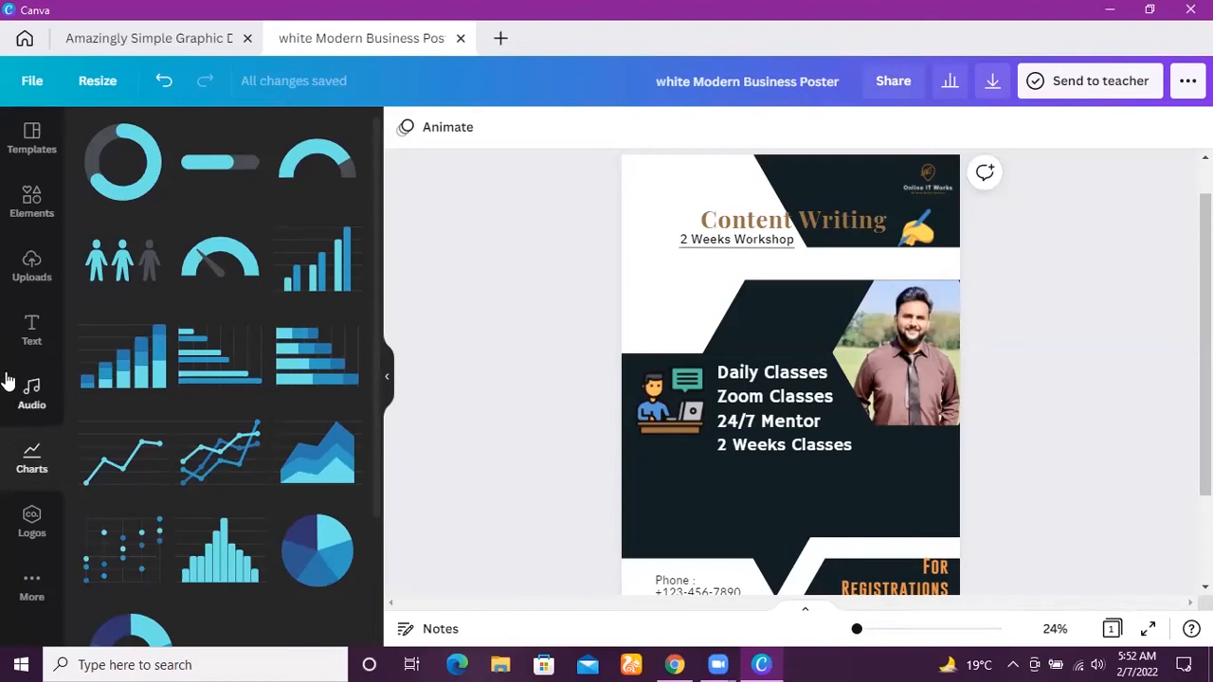
click(129, 245)
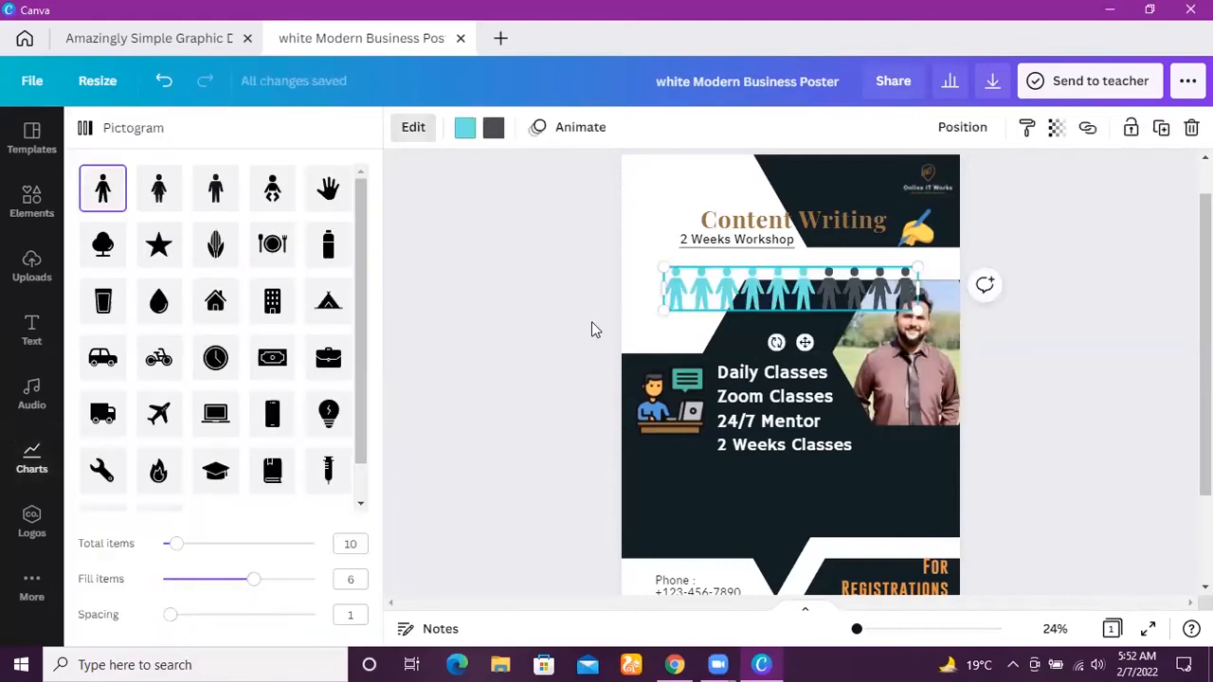
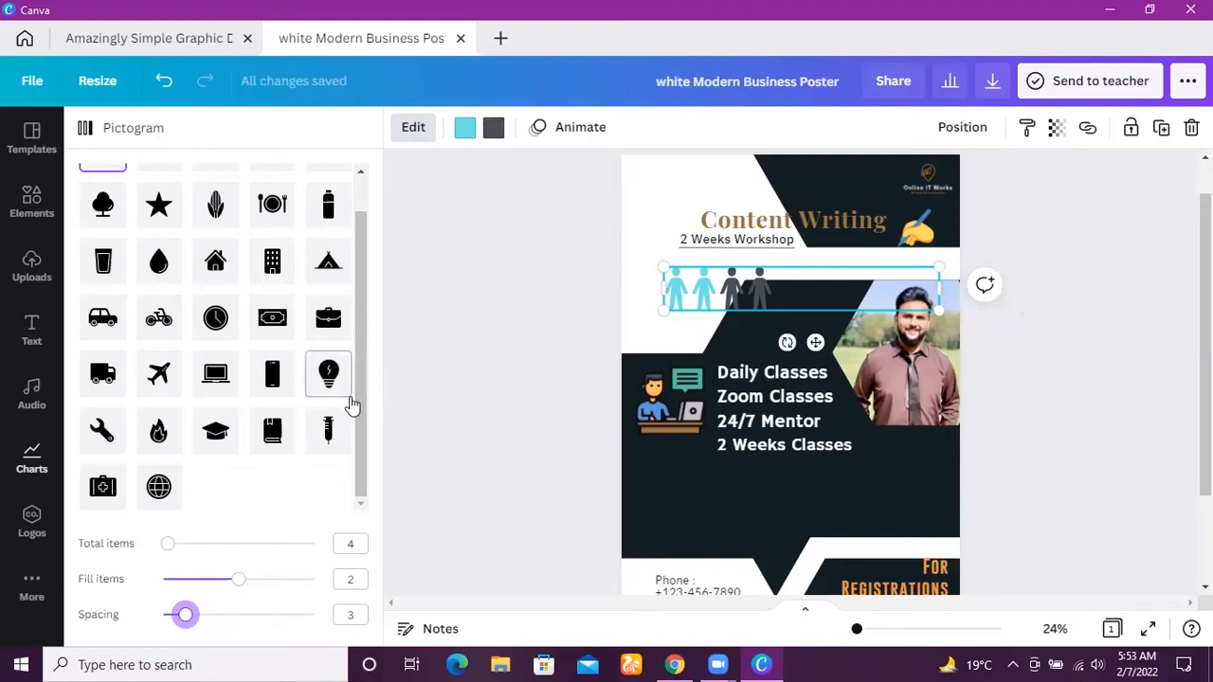
Change the pictogram's symbol to an airplane and add a grouped bar chart to the poster.
click(271, 373)
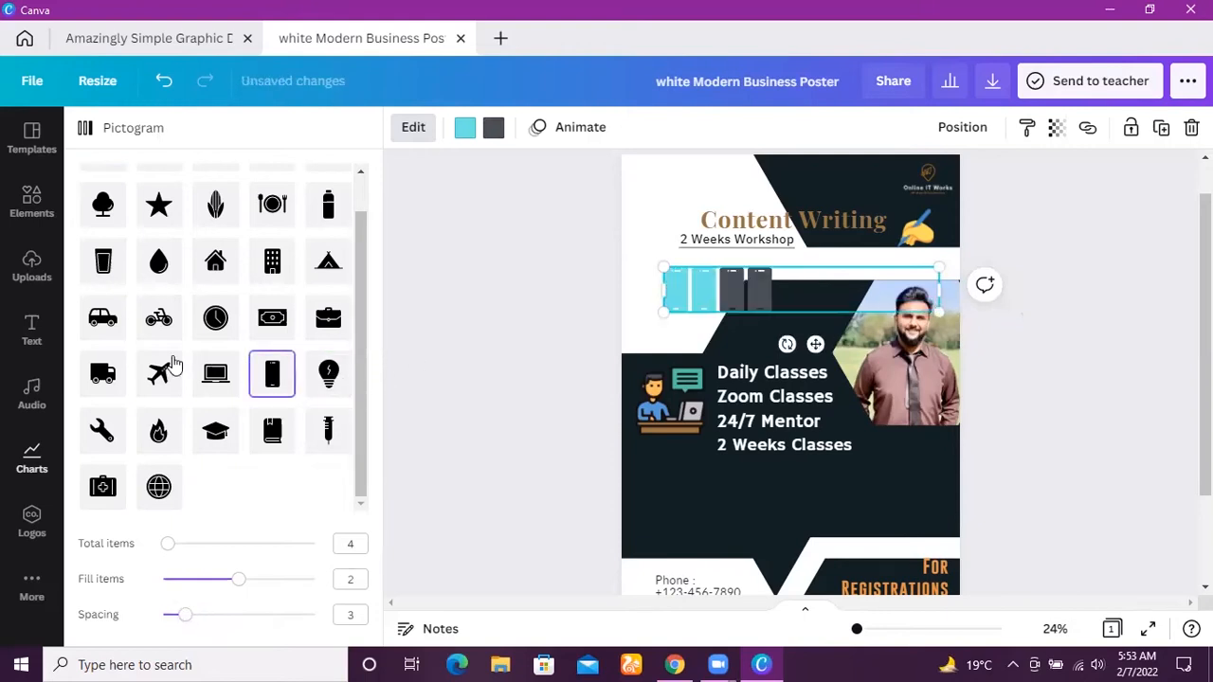
click(156, 369)
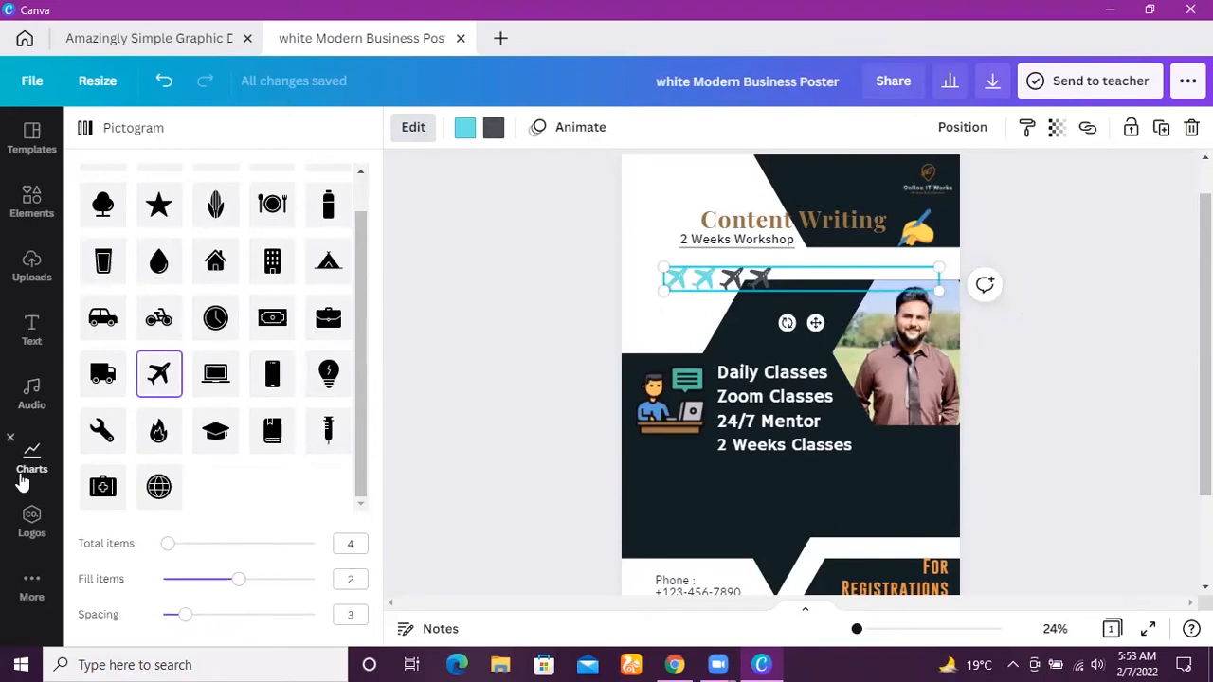
click(31, 460)
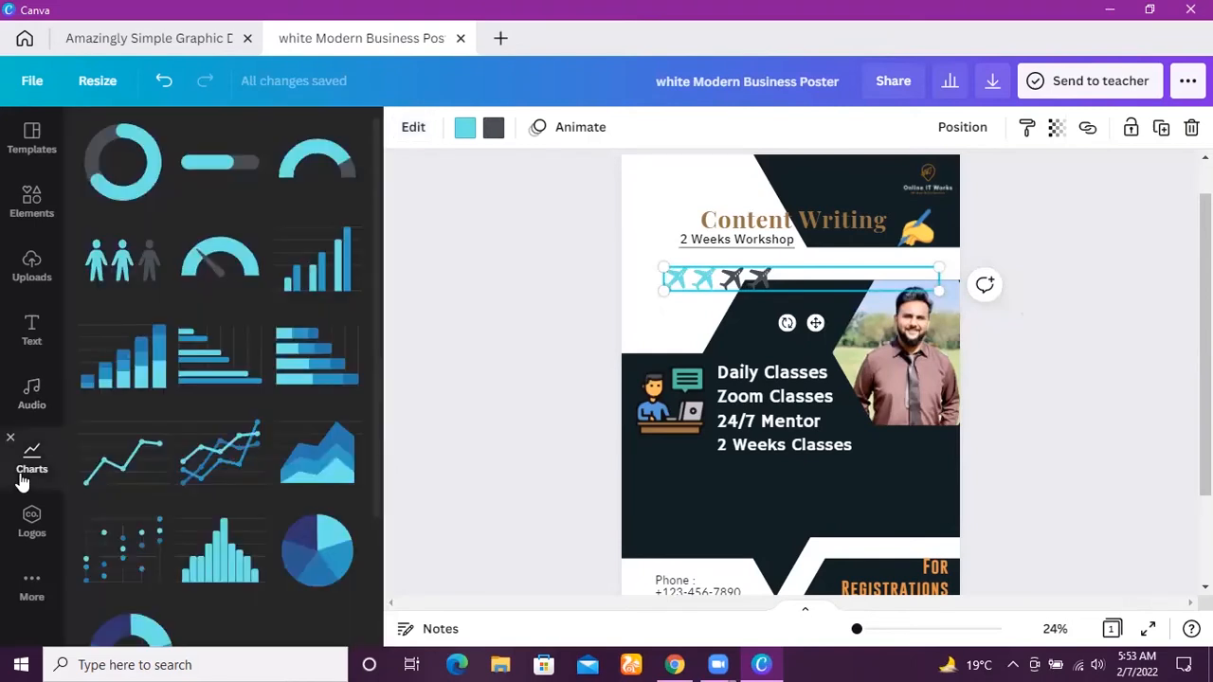
click(319, 270)
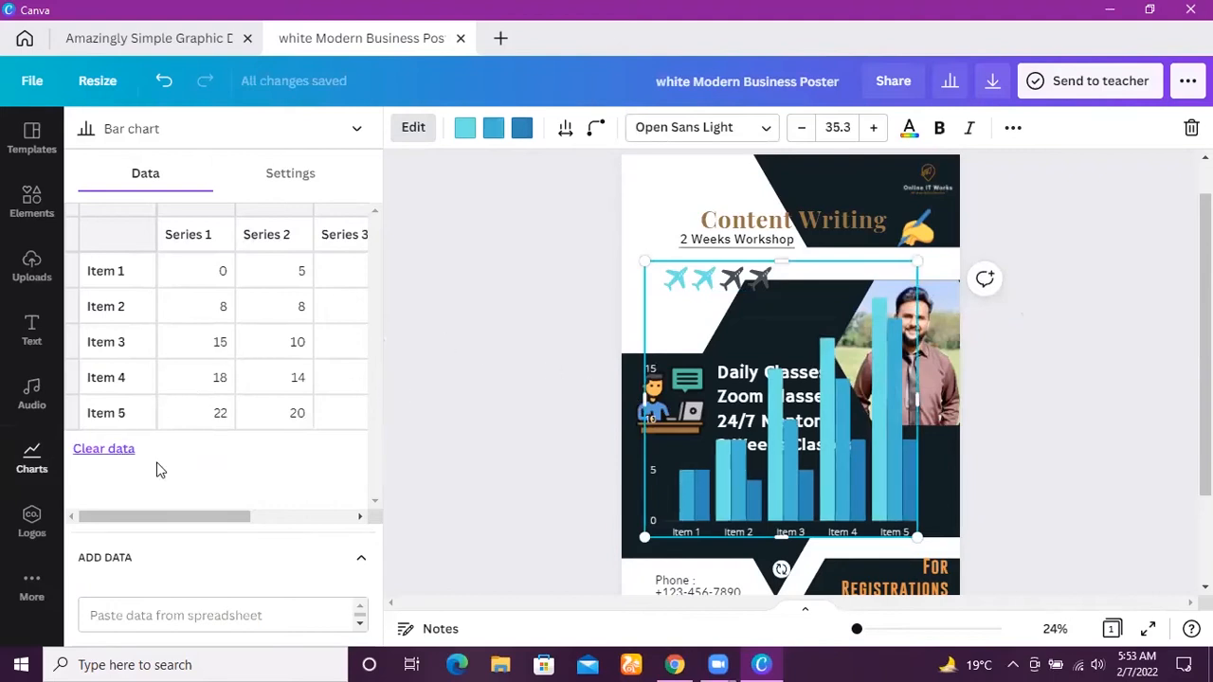
Examine the bar chart's data table across all series and its display settings.
click(290, 519)
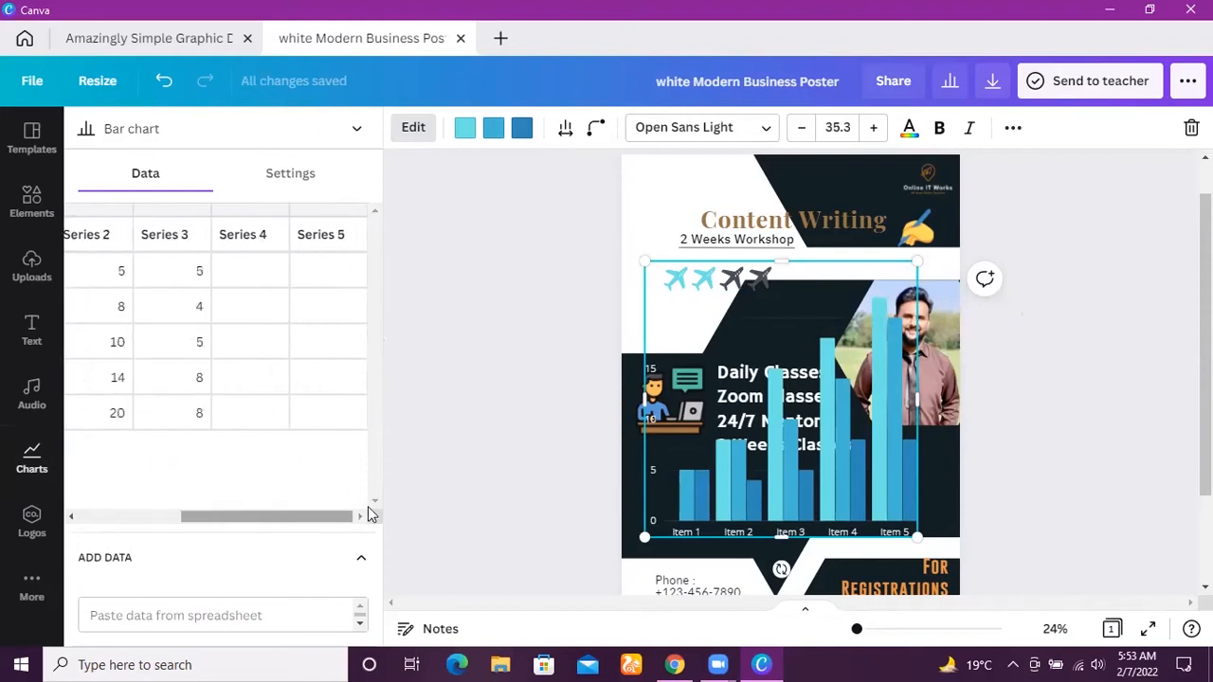
click(362, 559)
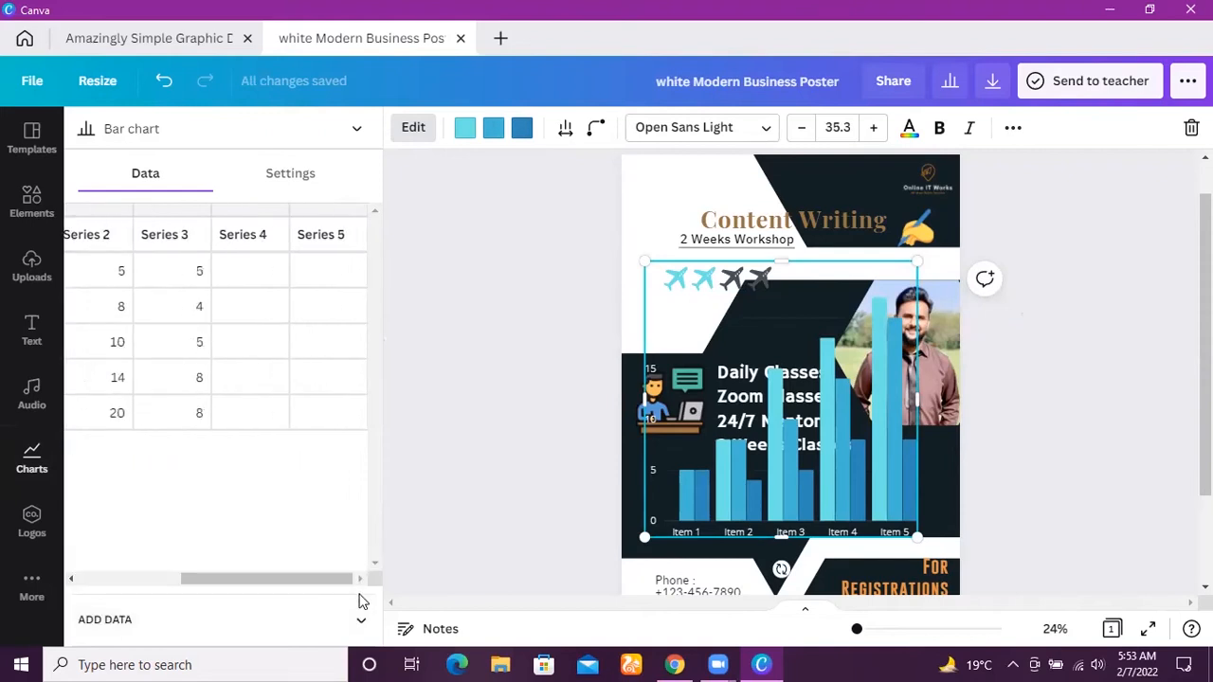
click(361, 623)
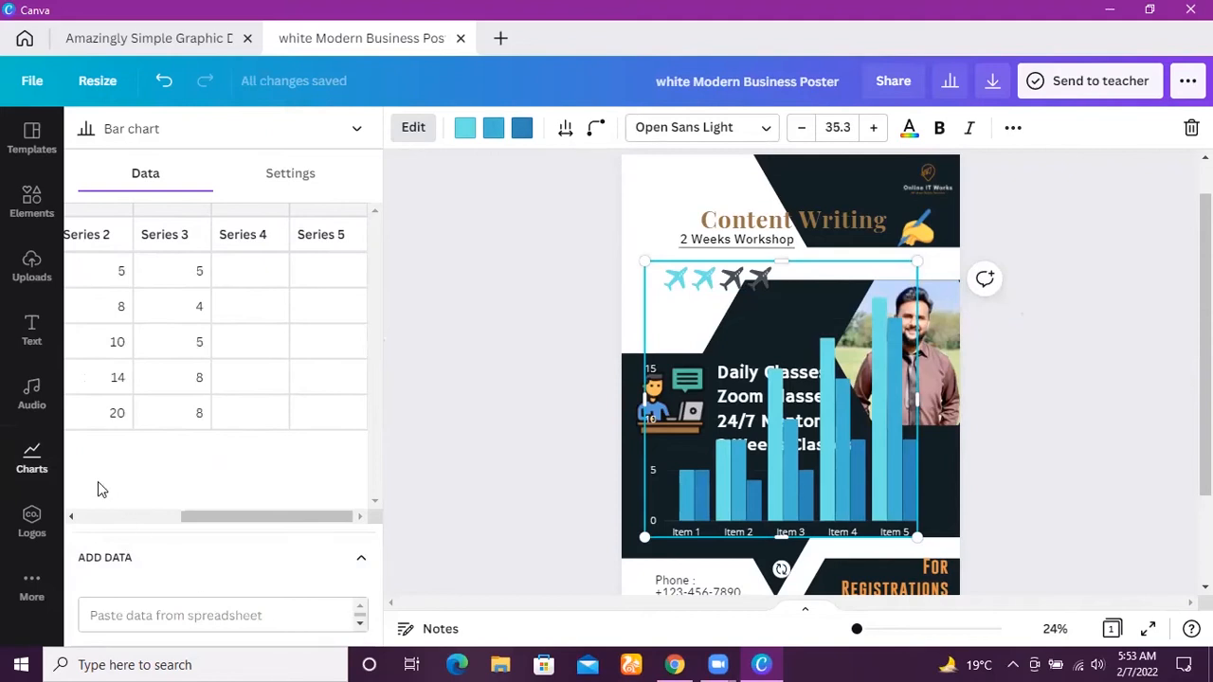
click(309, 171)
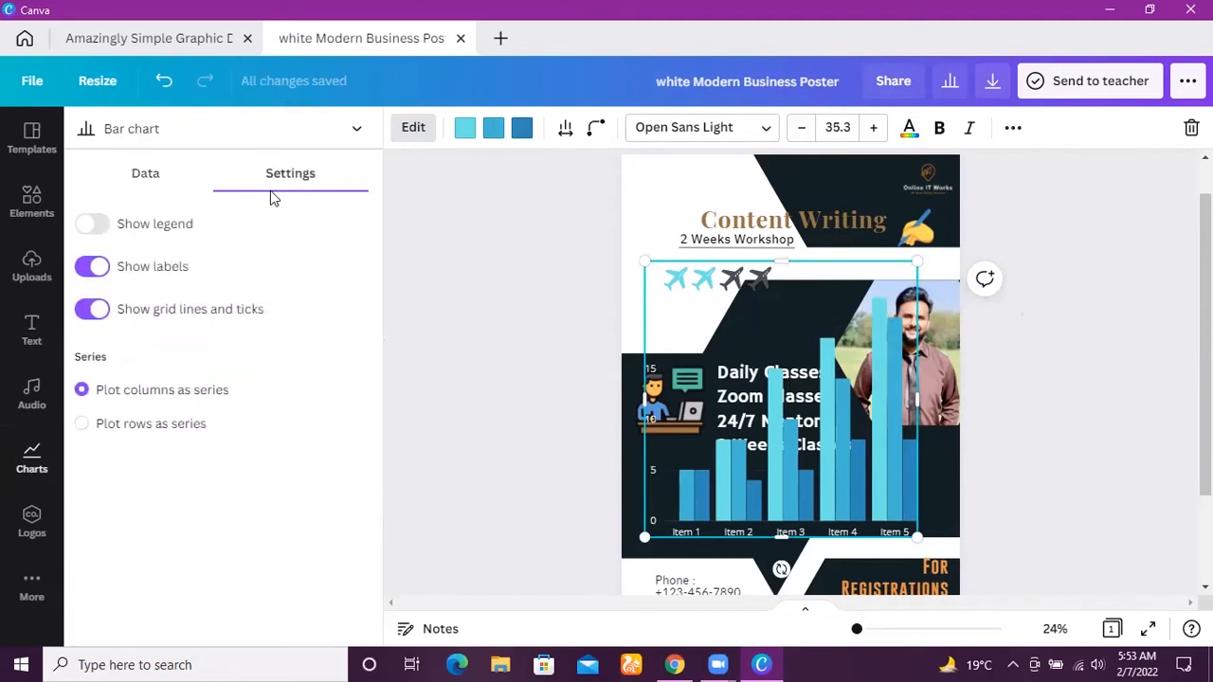
click(165, 173)
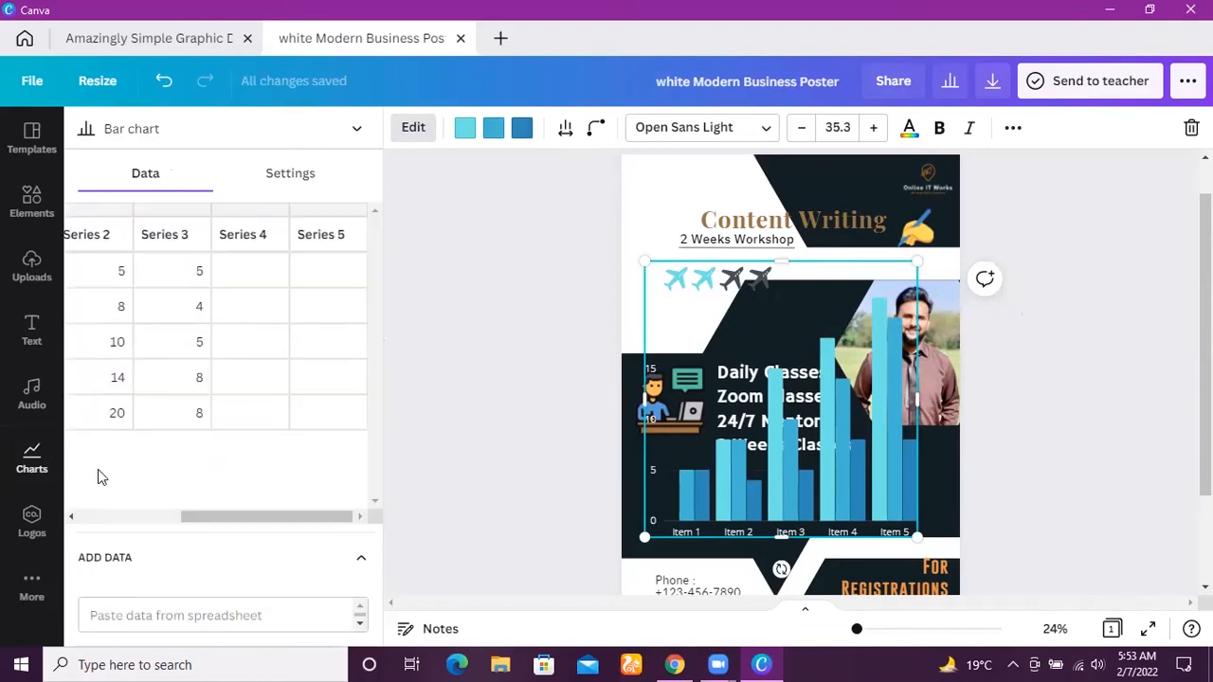
scroll(117, 514, left, 3)
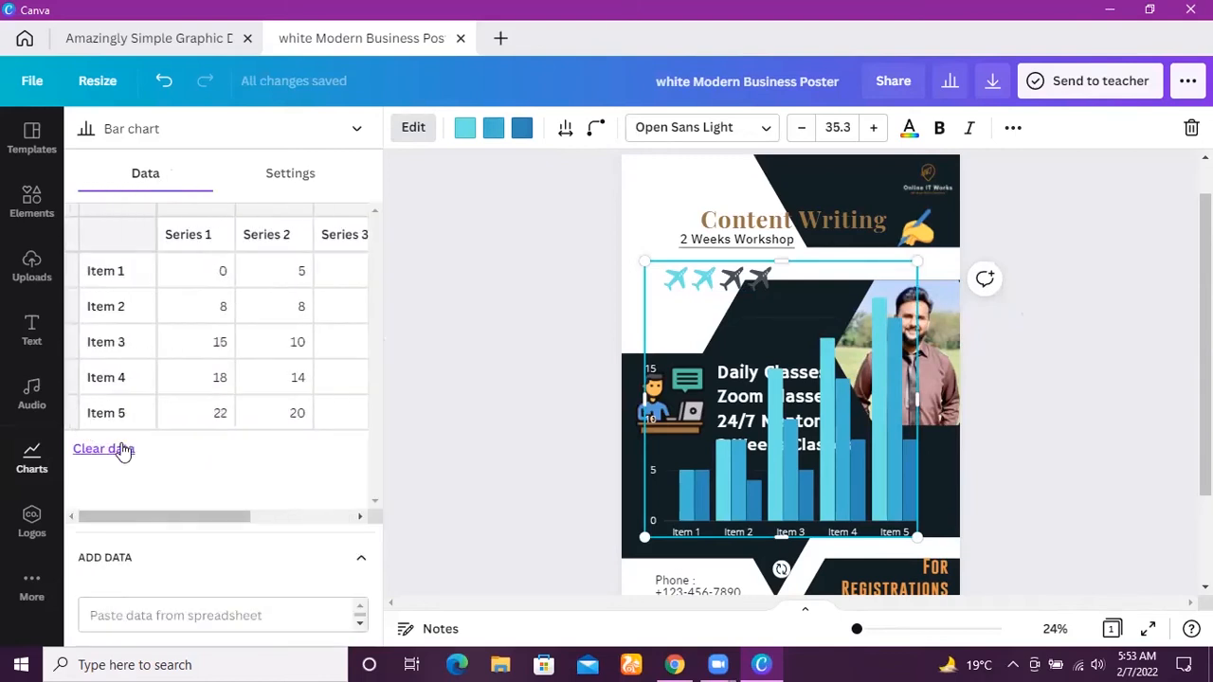
Clear the bar chart's sample data and select empty cells in its data table.
click(120, 450)
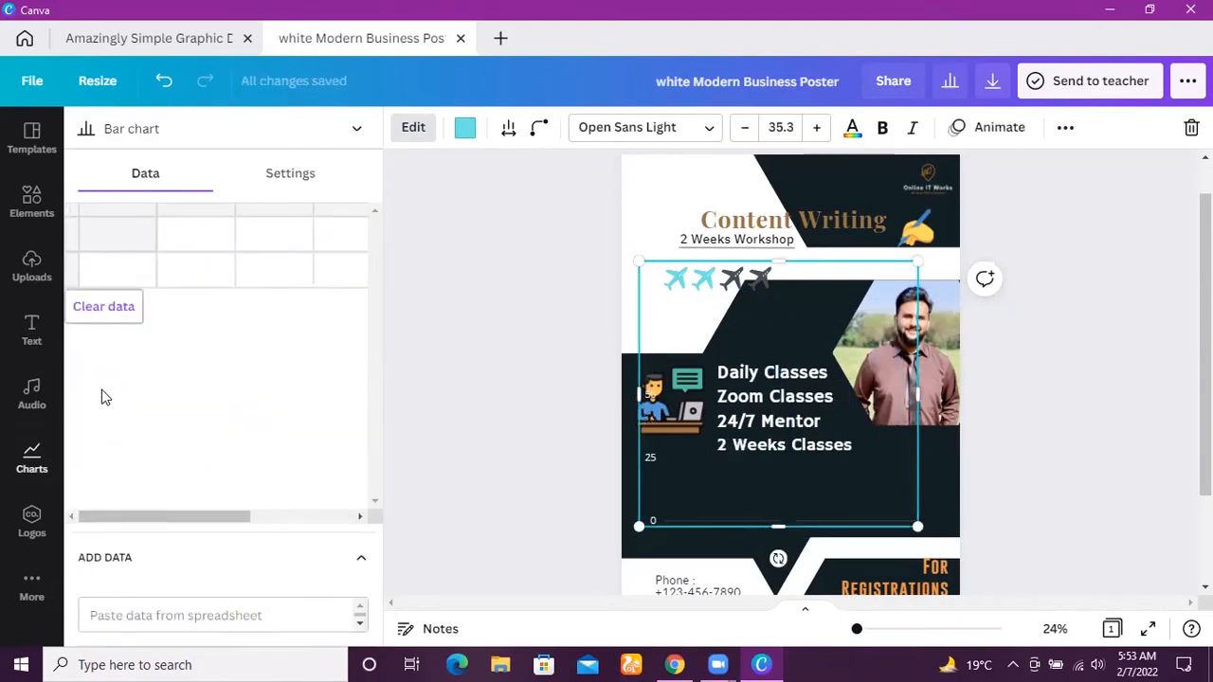
click(133, 234)
click(182, 239)
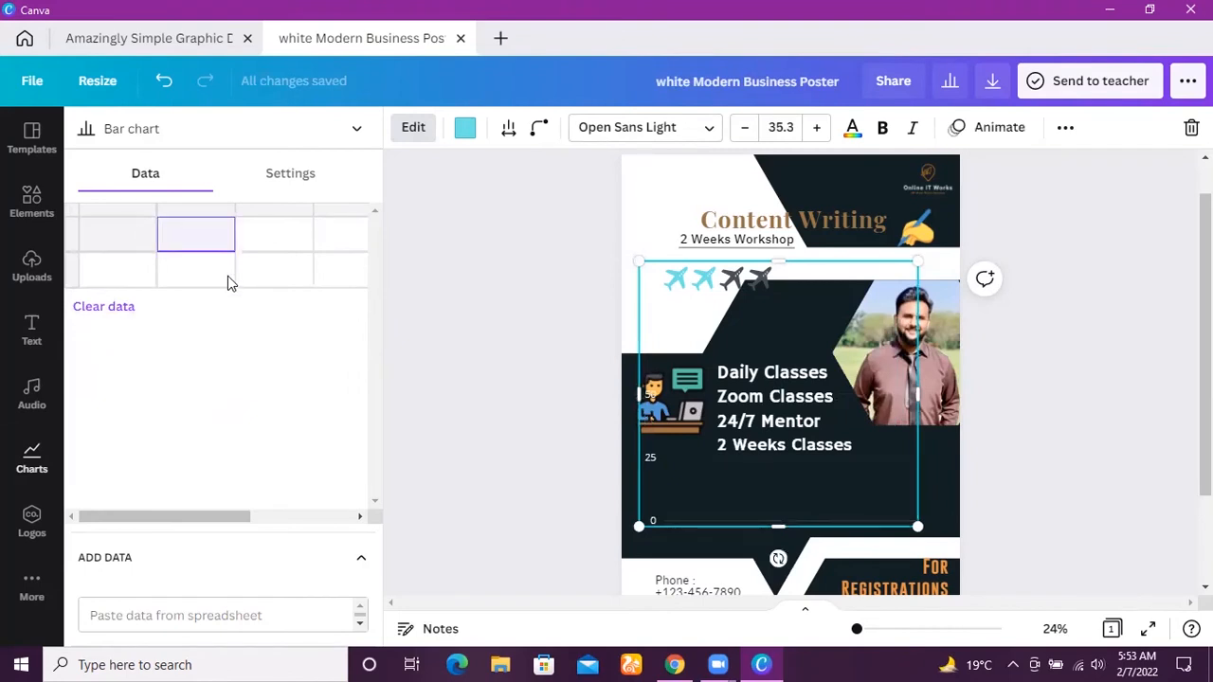
click(231, 280)
click(265, 273)
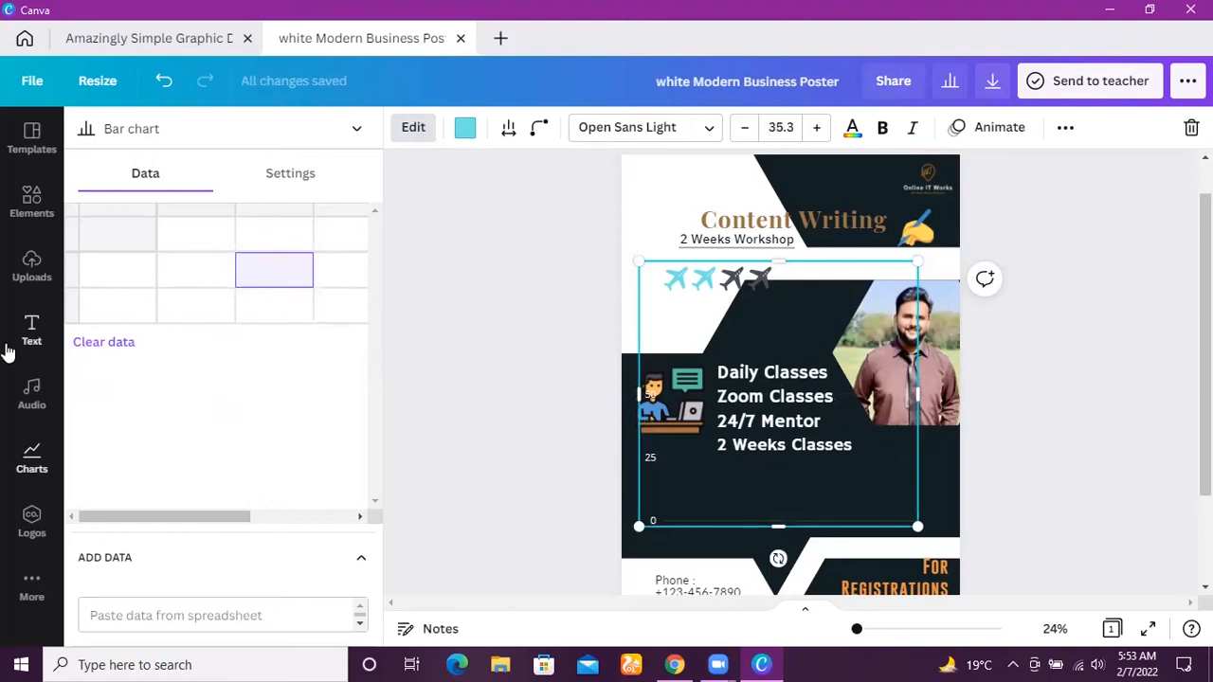
Try a pie chart on the poster and delete it.
click(42, 502)
click(42, 453)
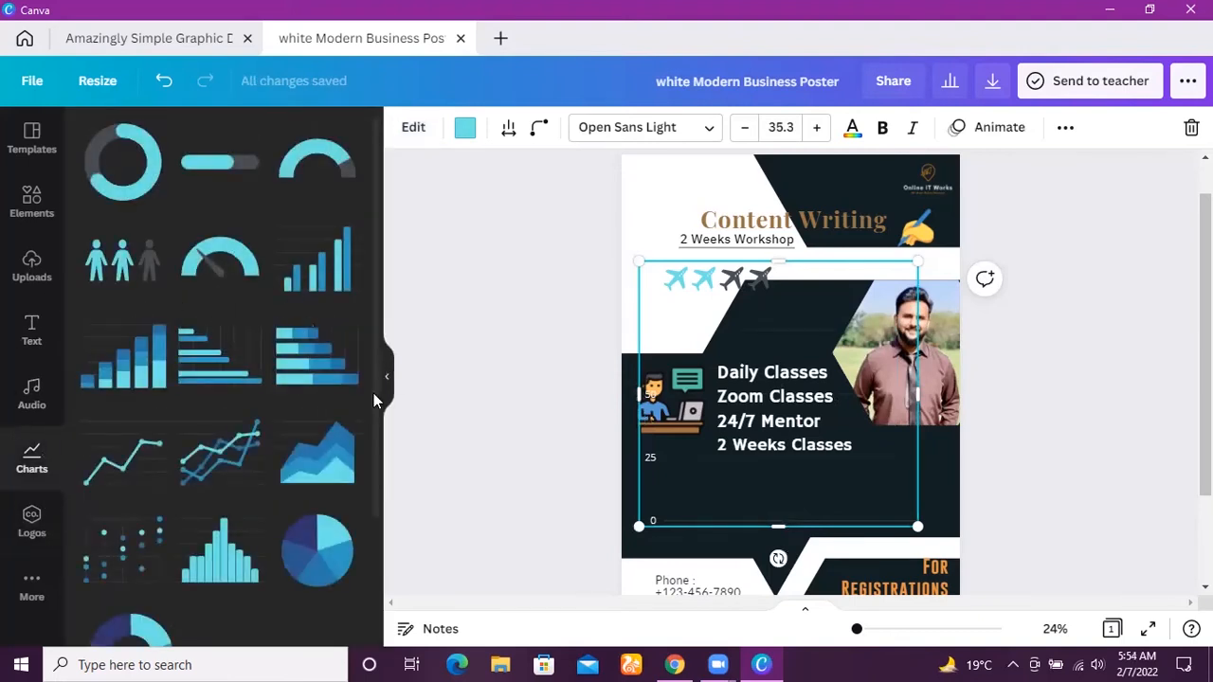
scroll(373, 398, down, 3)
click(320, 377)
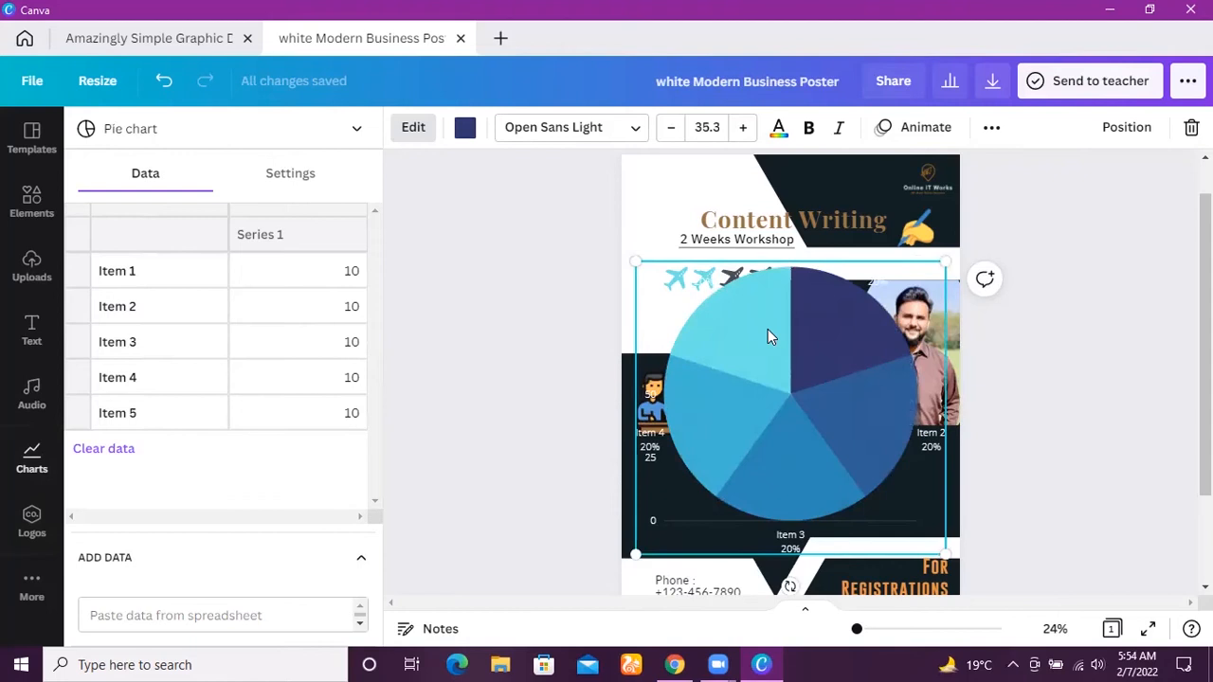
key(Delete)
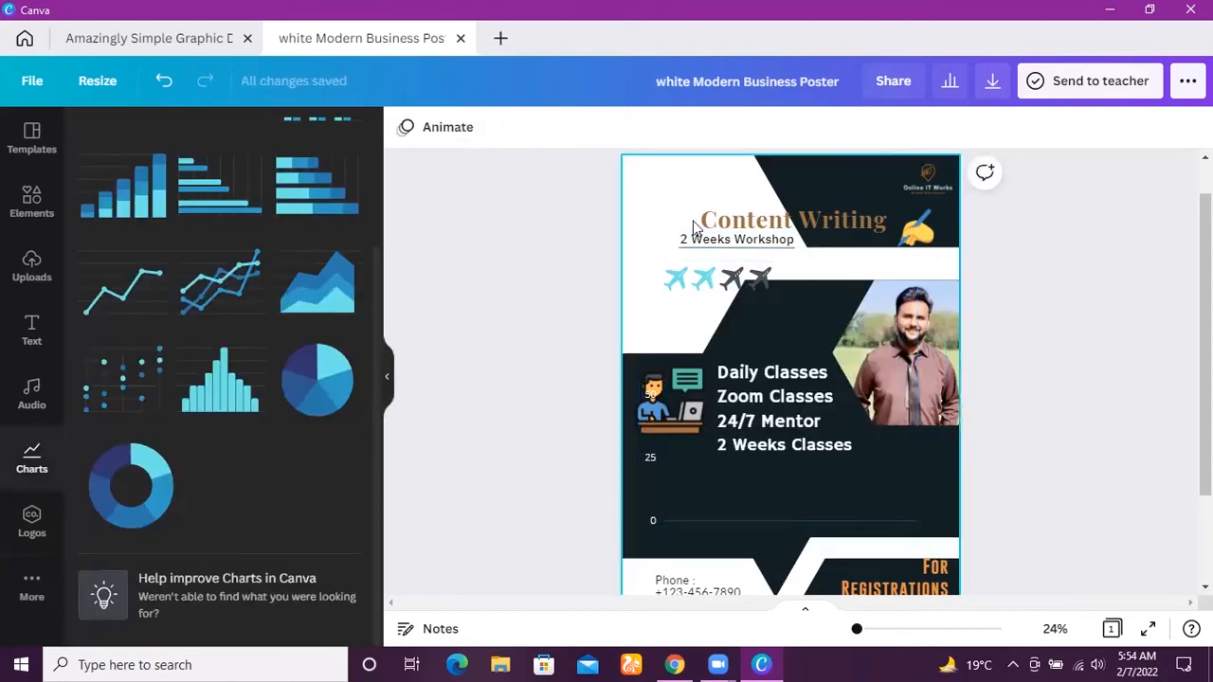
Delete the emptied bar chart and the airplane pictogram from the poster.
click(751, 288)
key(Delete)
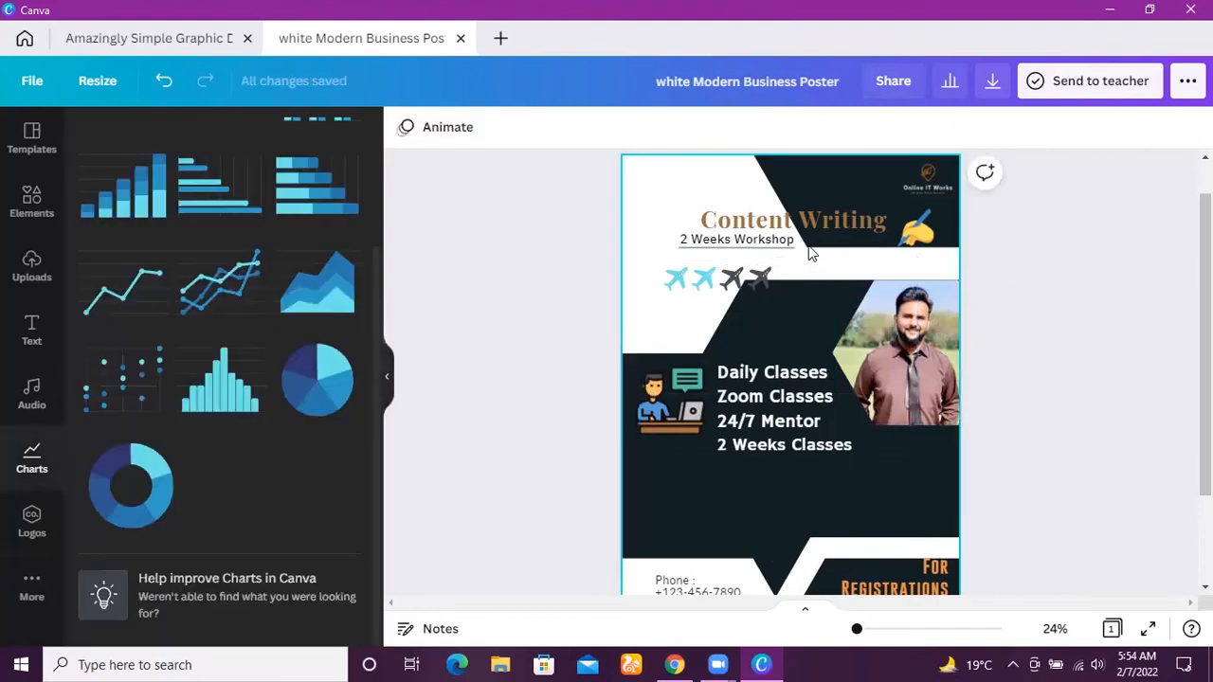
click(735, 277)
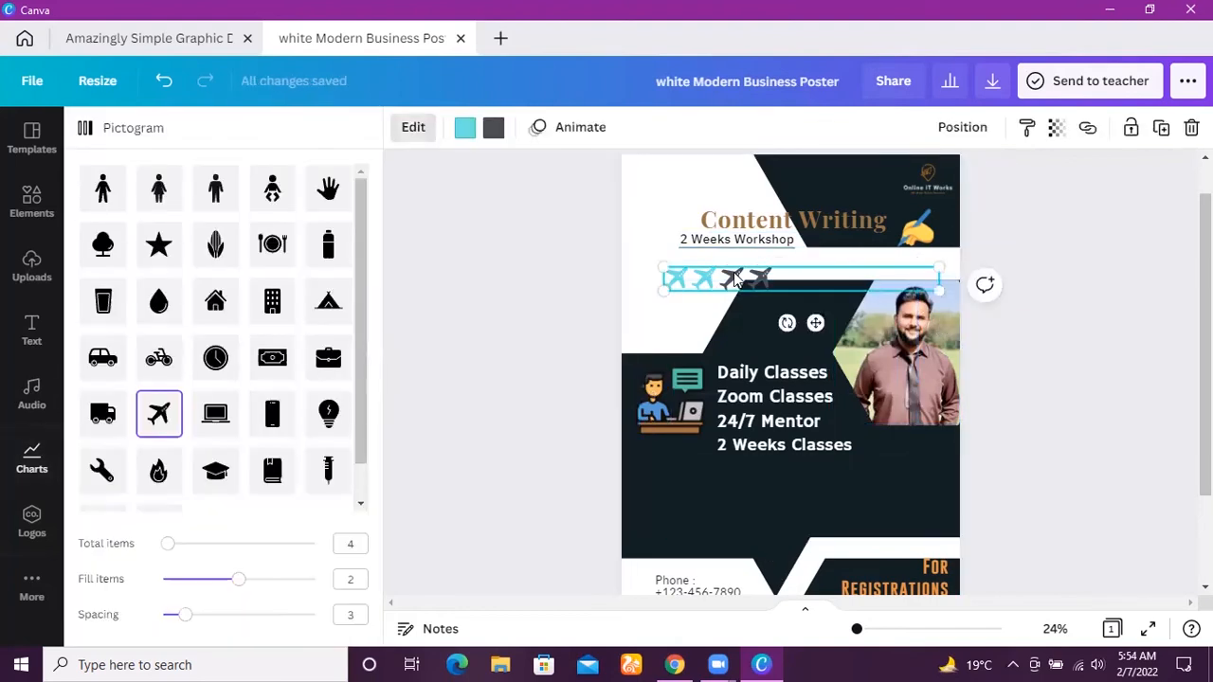
key(Delete)
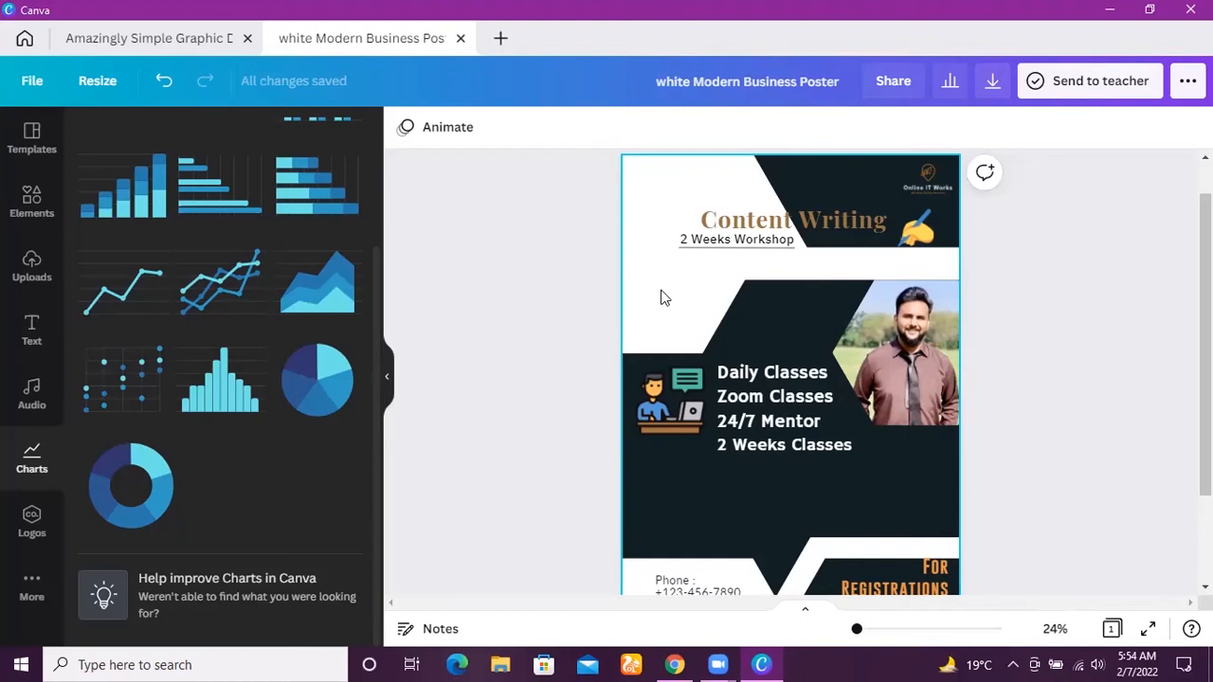
click(803, 384)
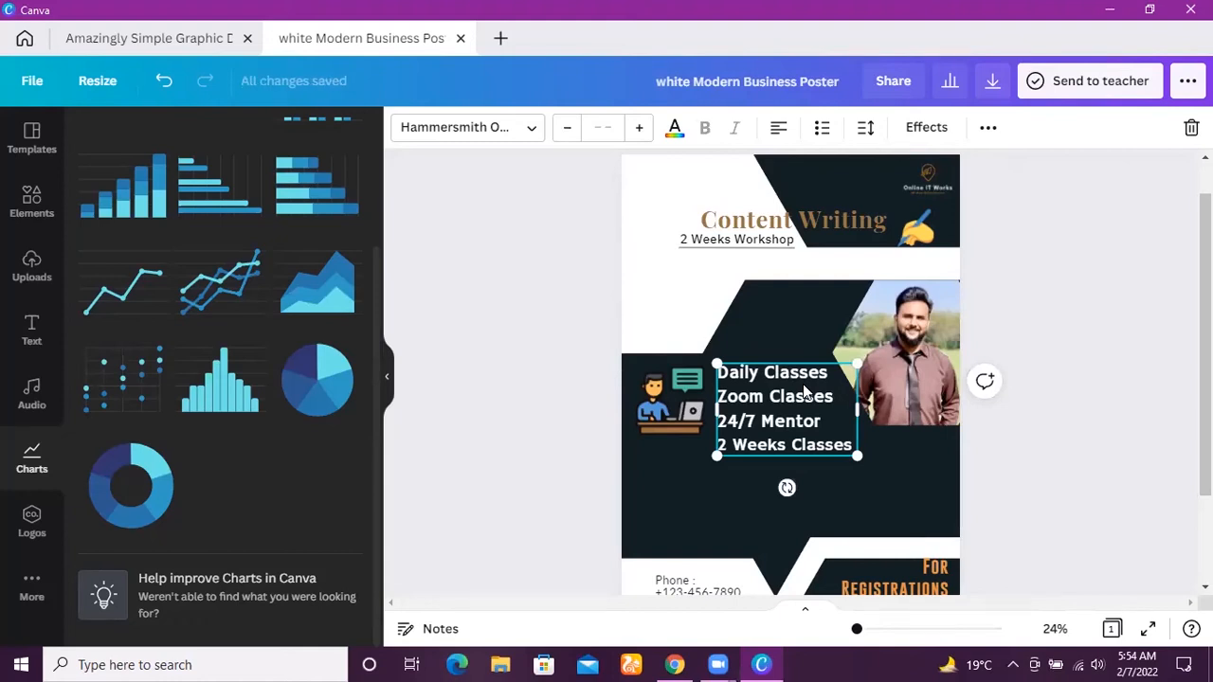
click(168, 38)
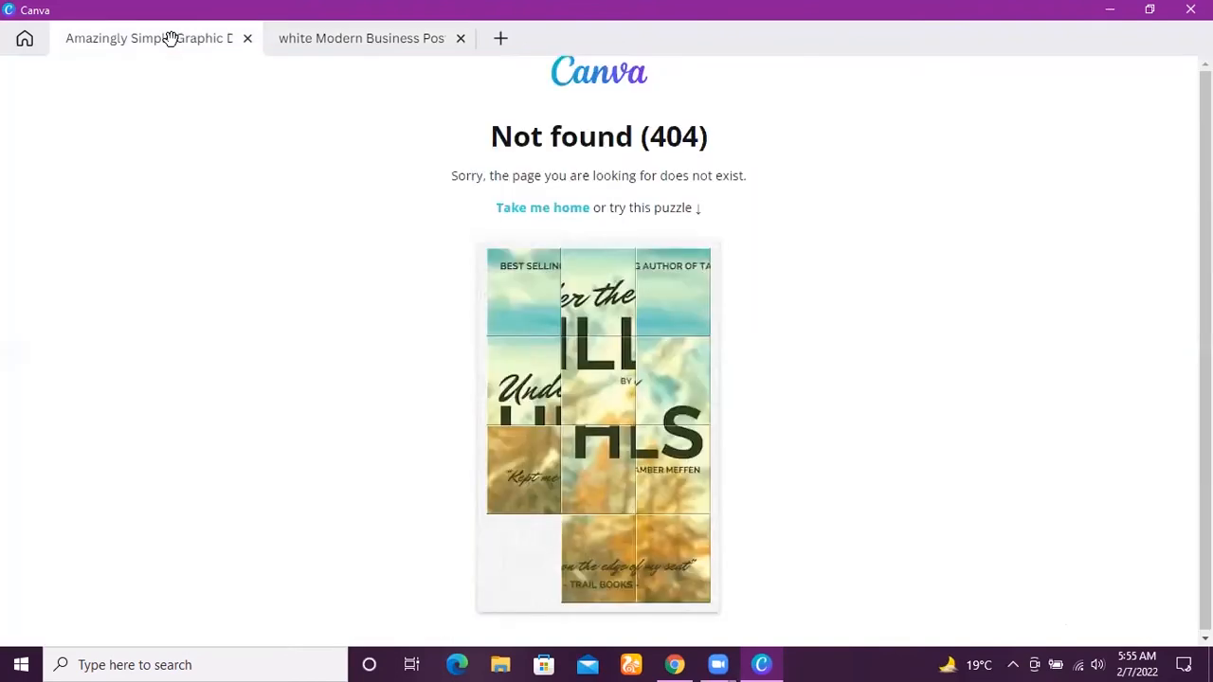
click(352, 40)
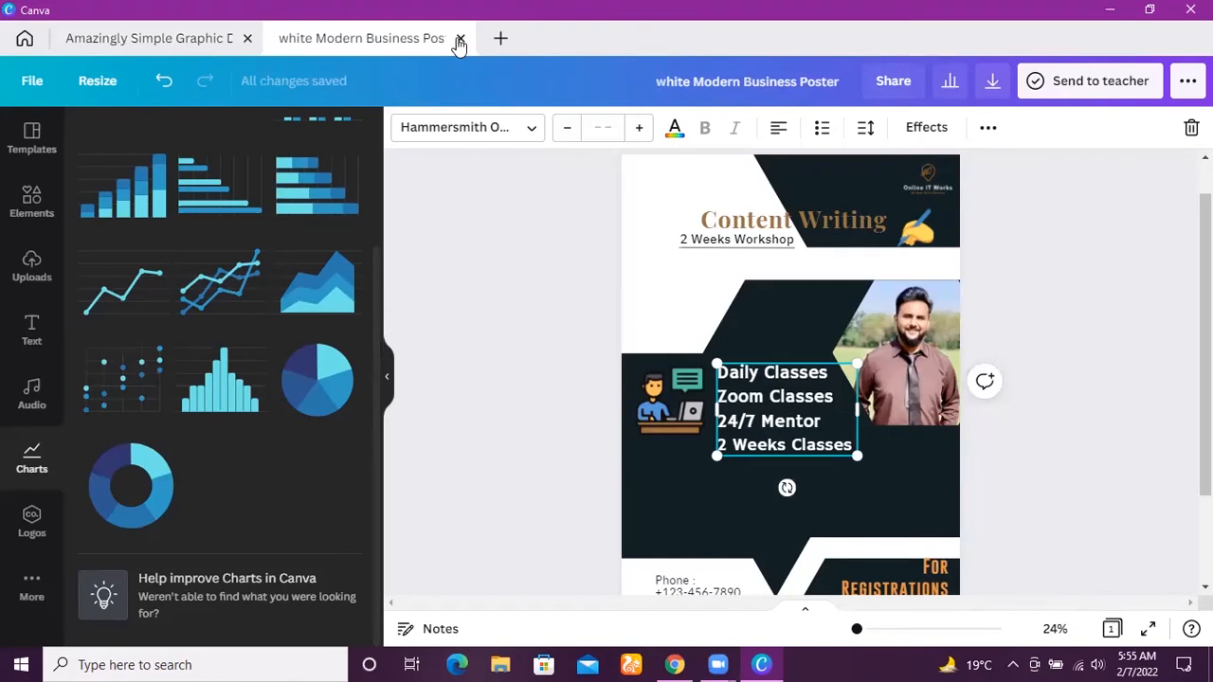
Close the poster design and search the Canva templates for "resumes".
click(460, 40)
click(526, 93)
key(ctrl+a)
key(BackSpace)
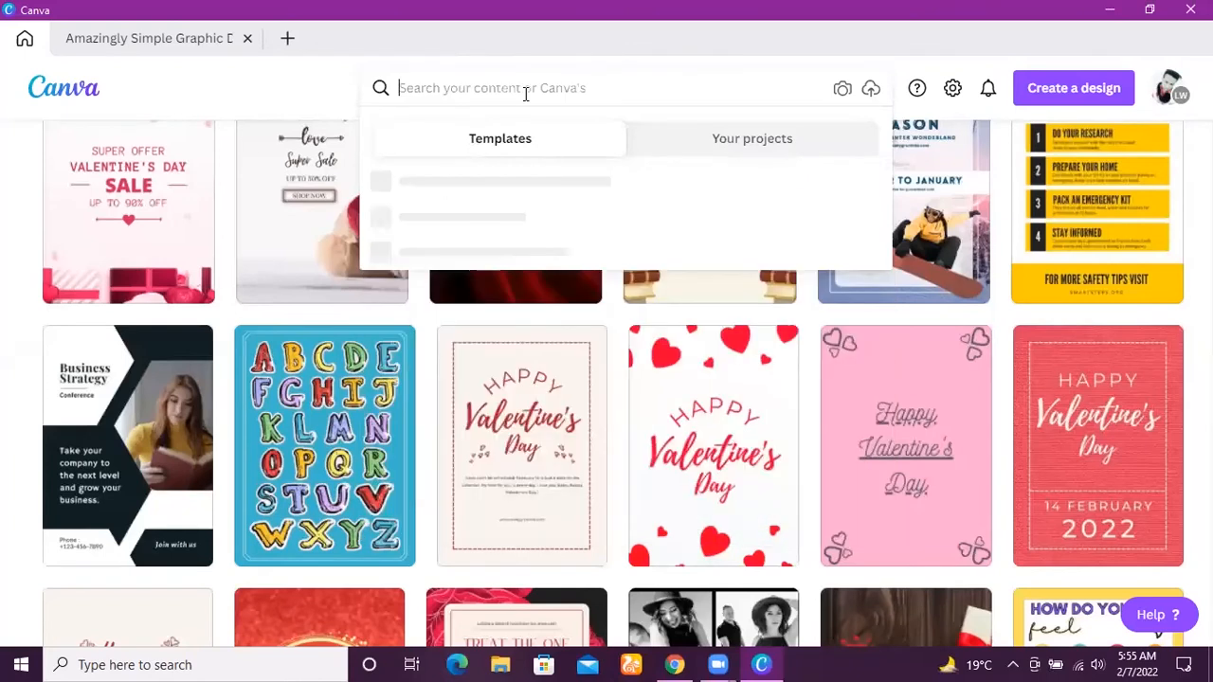
text(res)
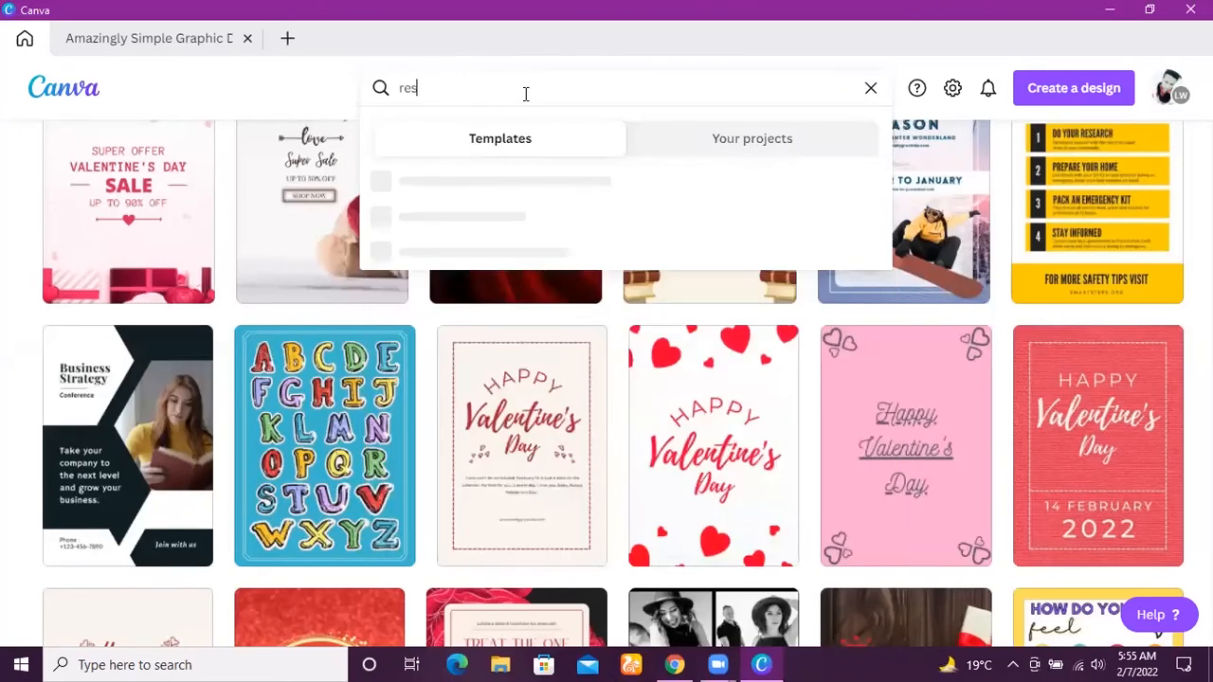
text(umes)
key(Return)
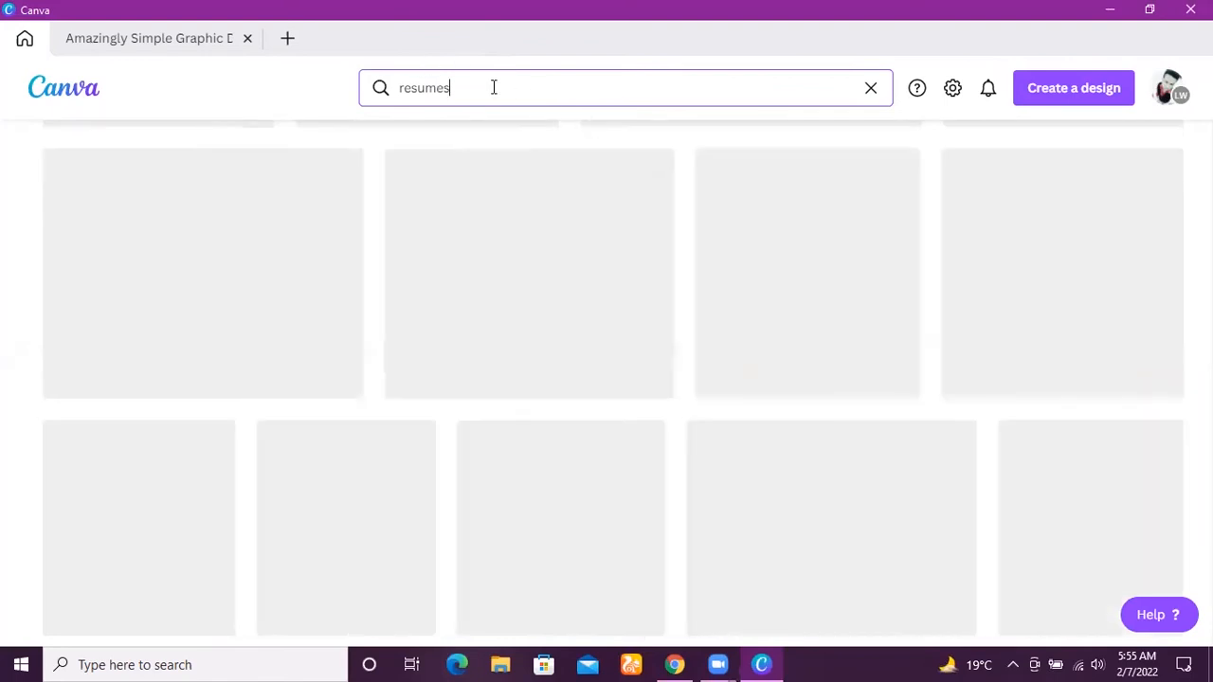
Minimize Canva, find Word through the Windows search and bring up its start screen.
click(1110, 9)
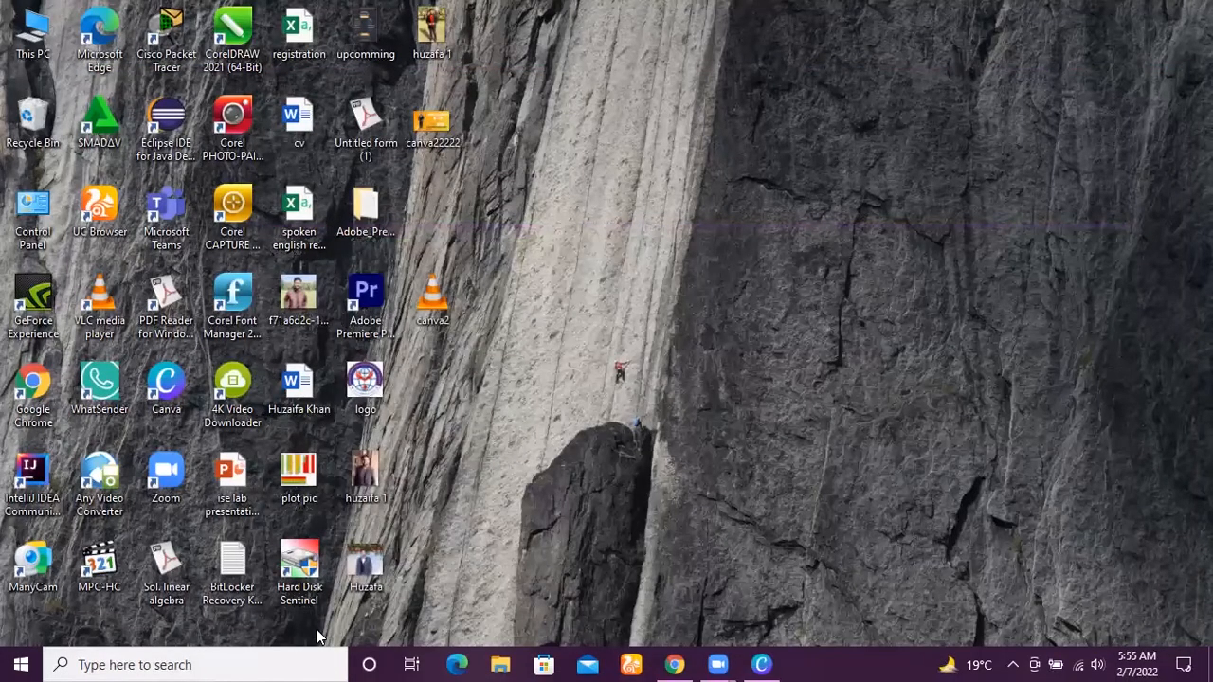
click(281, 661)
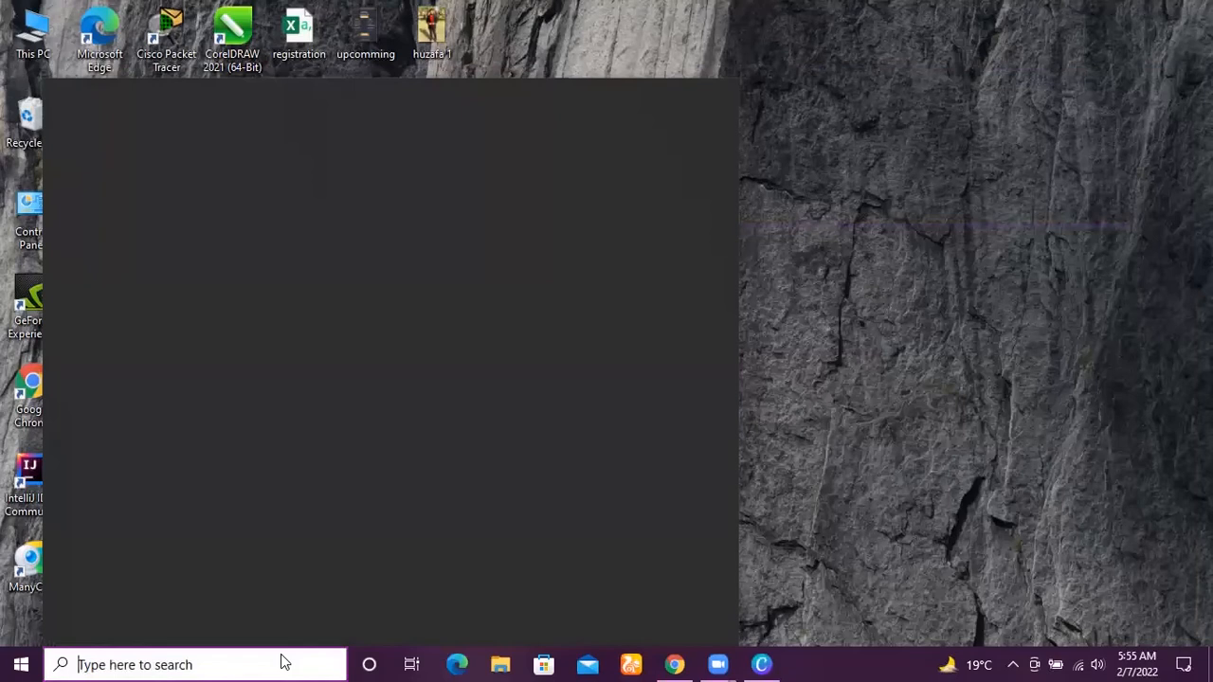
text(ms)
key(BackSpace)
key(BackSpace)
text(wo)
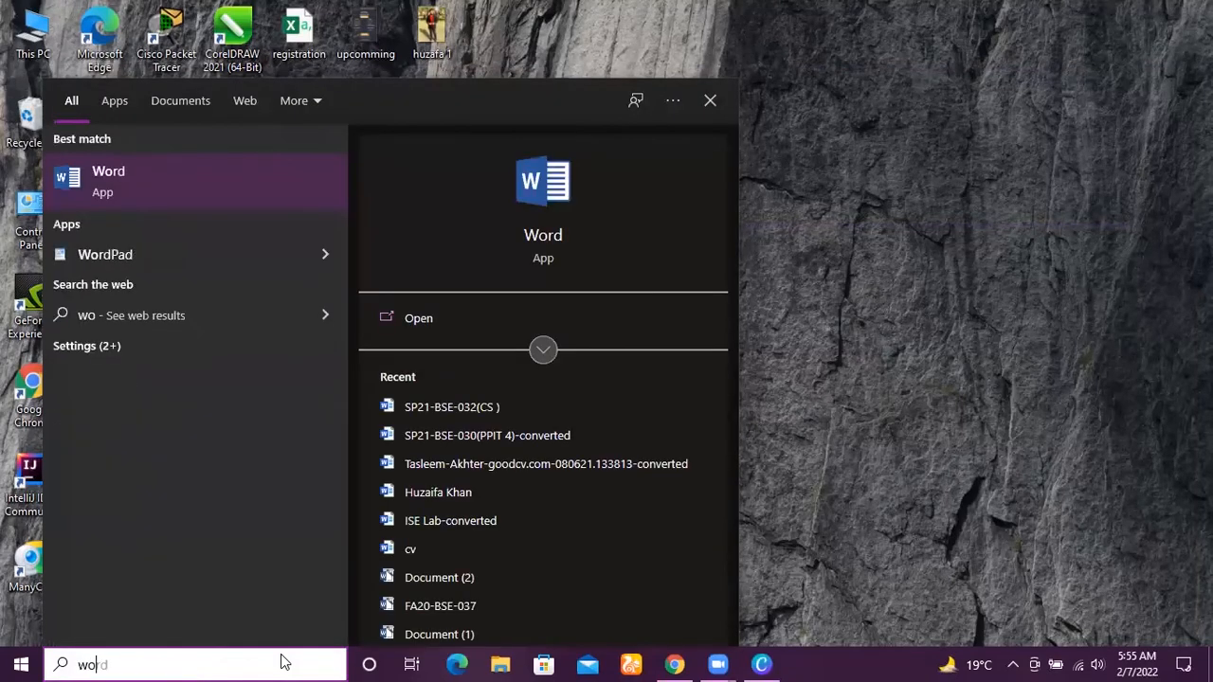
text(r)
key(Escape)
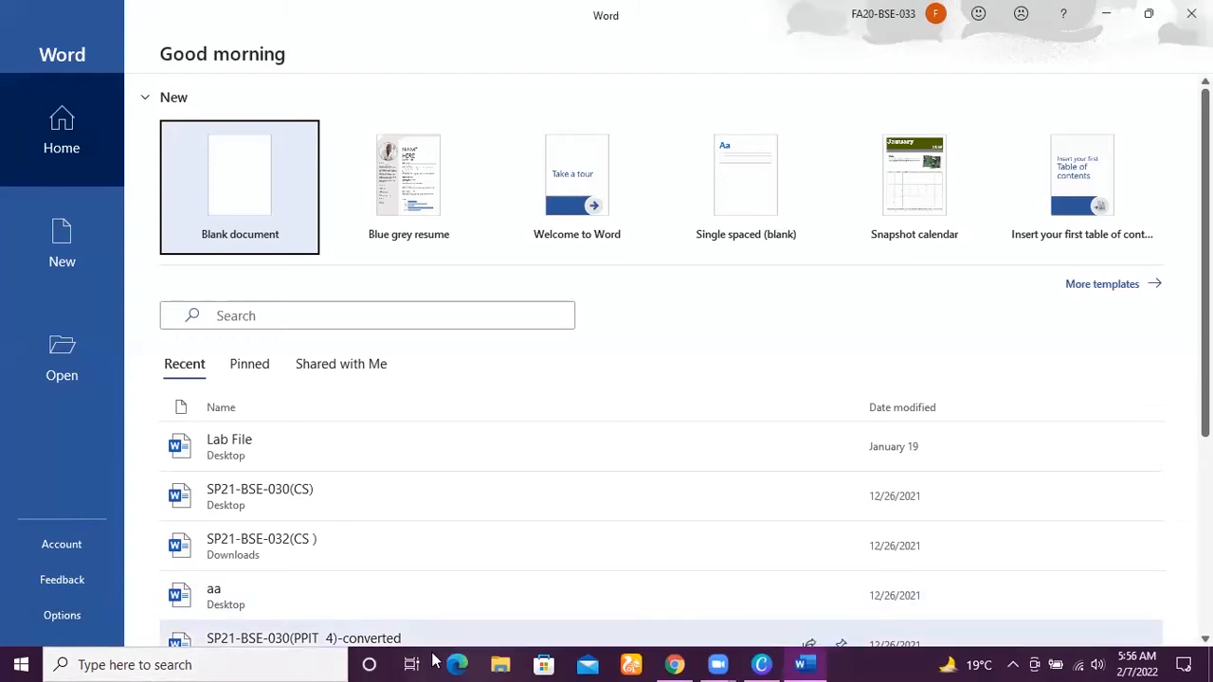
Switch back to Canva and open the Black & White Professional Designer Simple Resume template from the resume results.
click(761, 664)
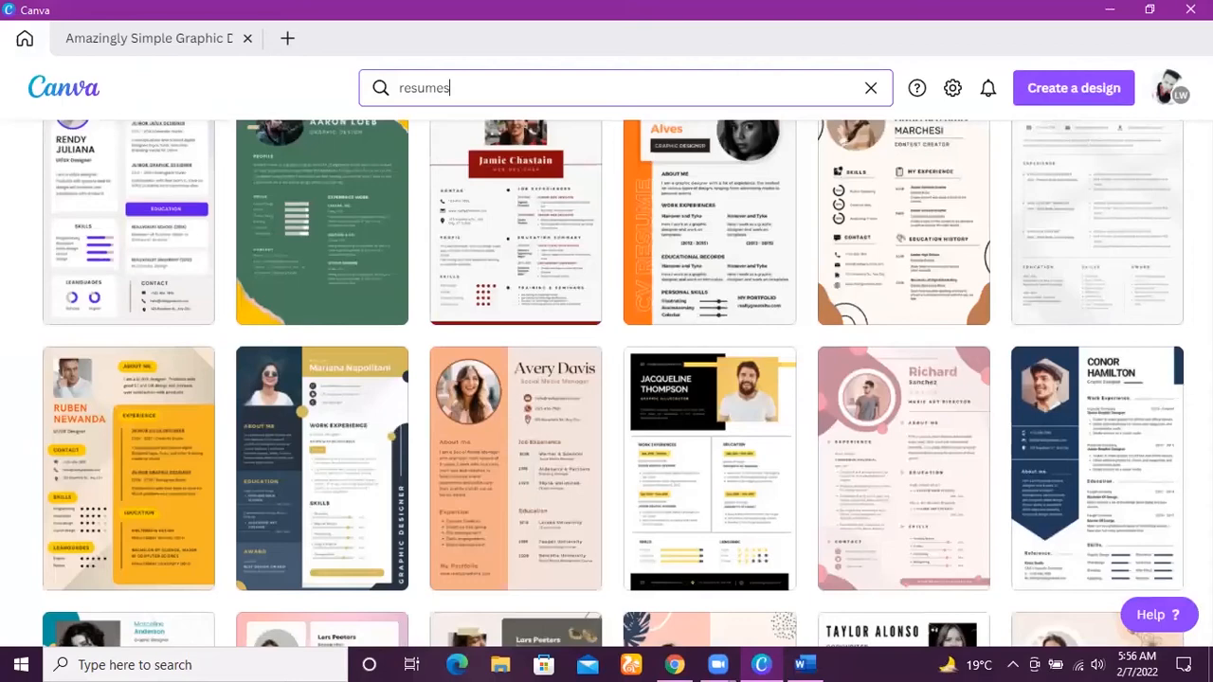
scroll(613, 384, up, 2)
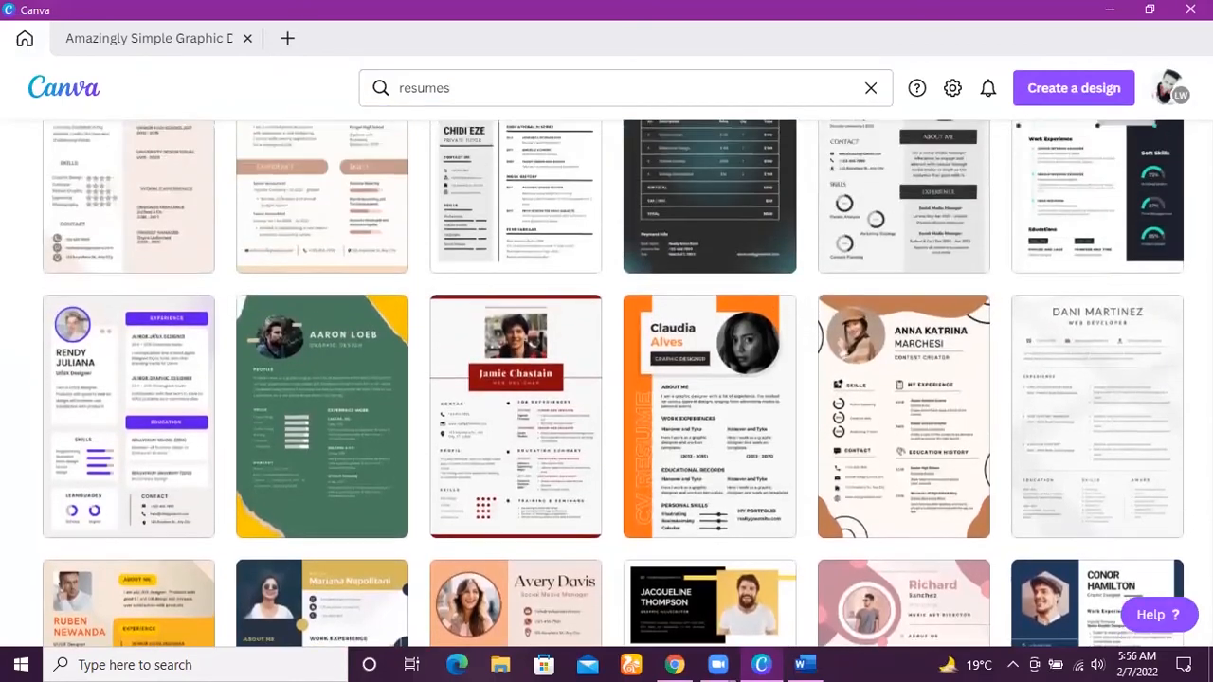
scroll(613, 384, up, 10)
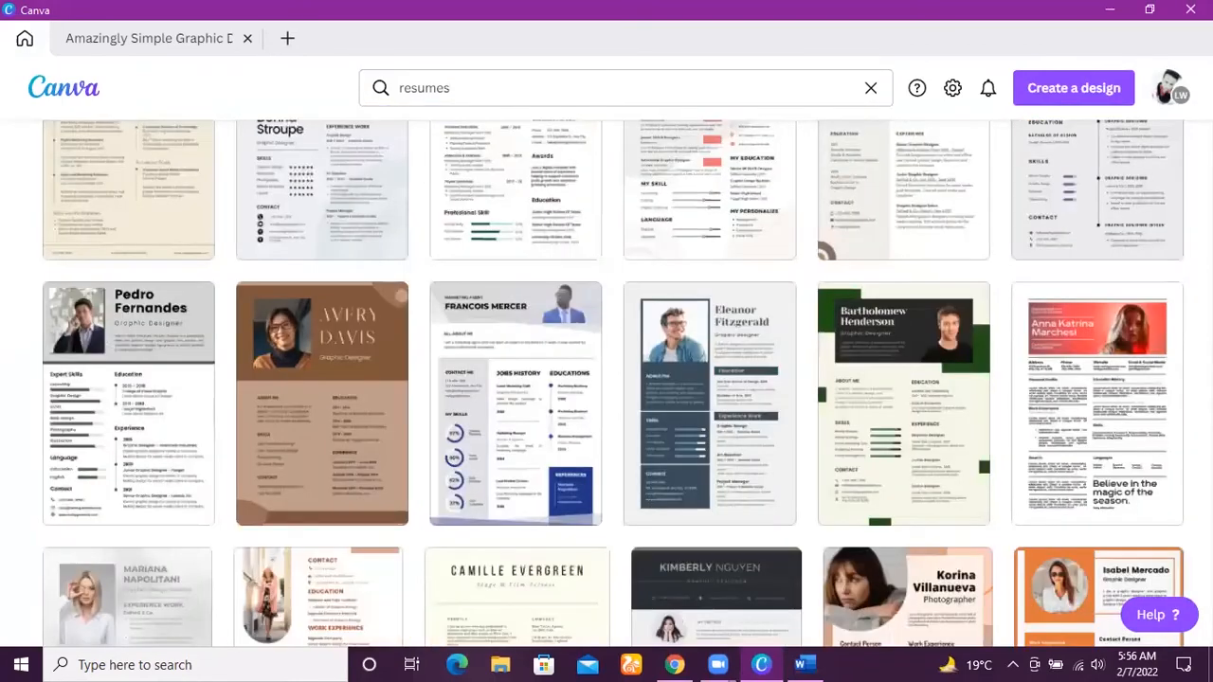
scroll(613, 383, up, 15)
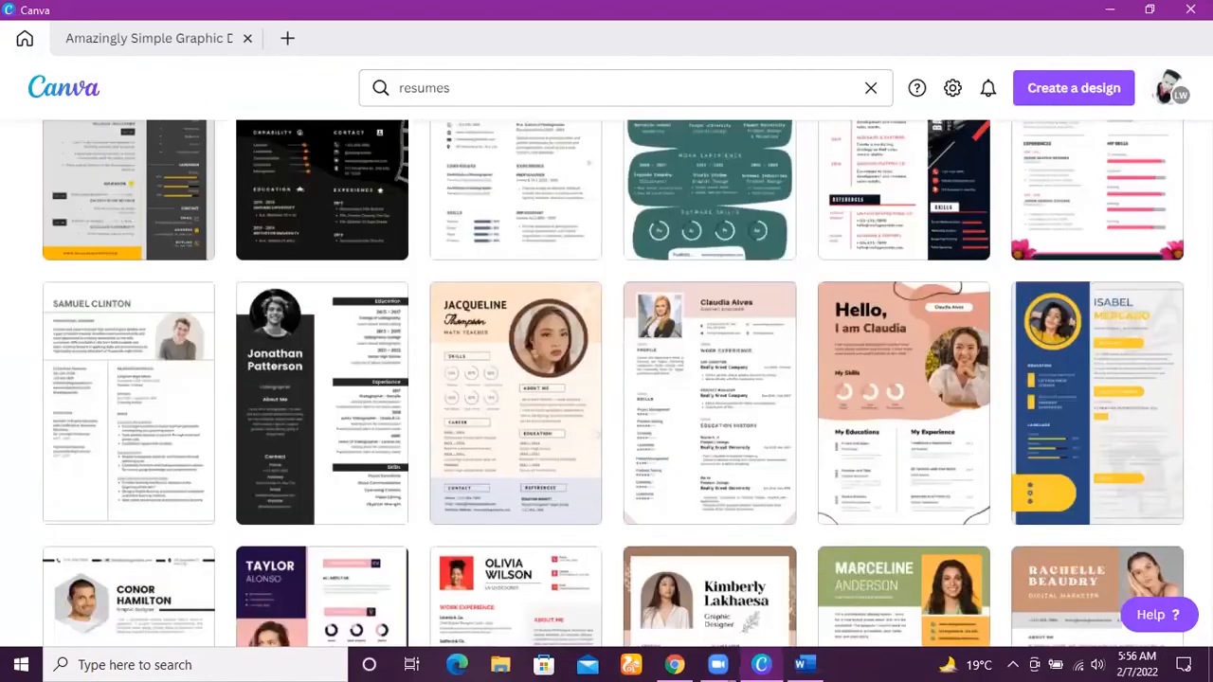
scroll(613, 384, up, 15)
scroll(613, 384, up, 5)
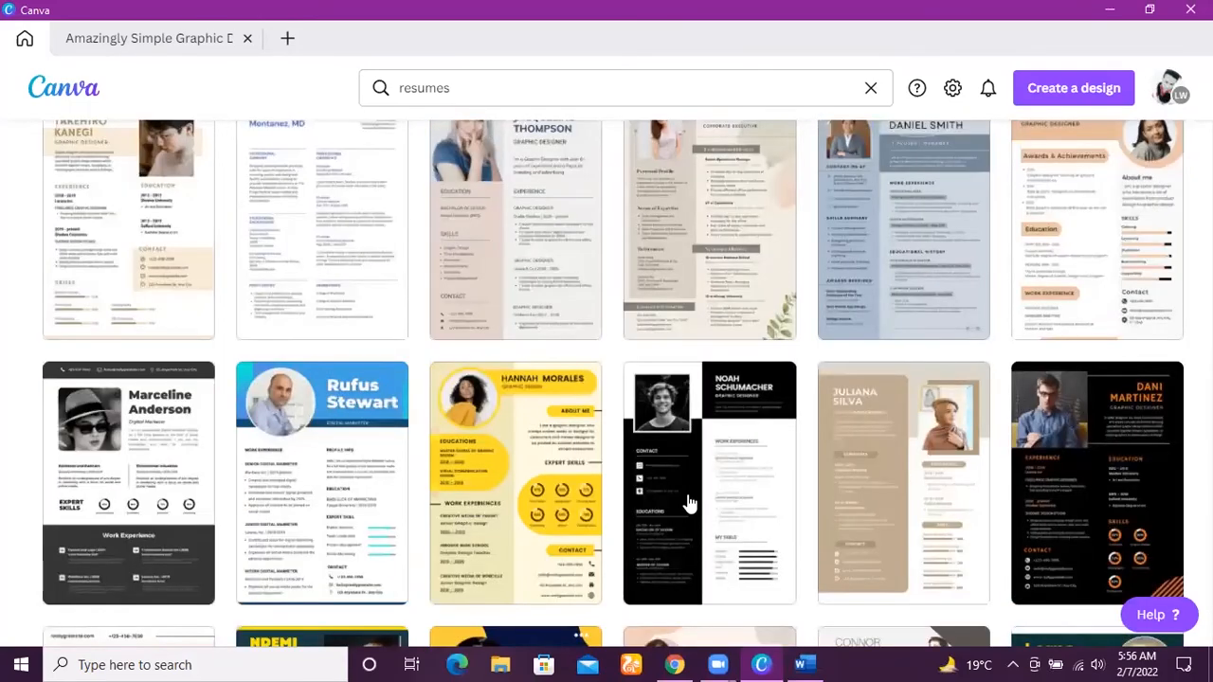
click(689, 502)
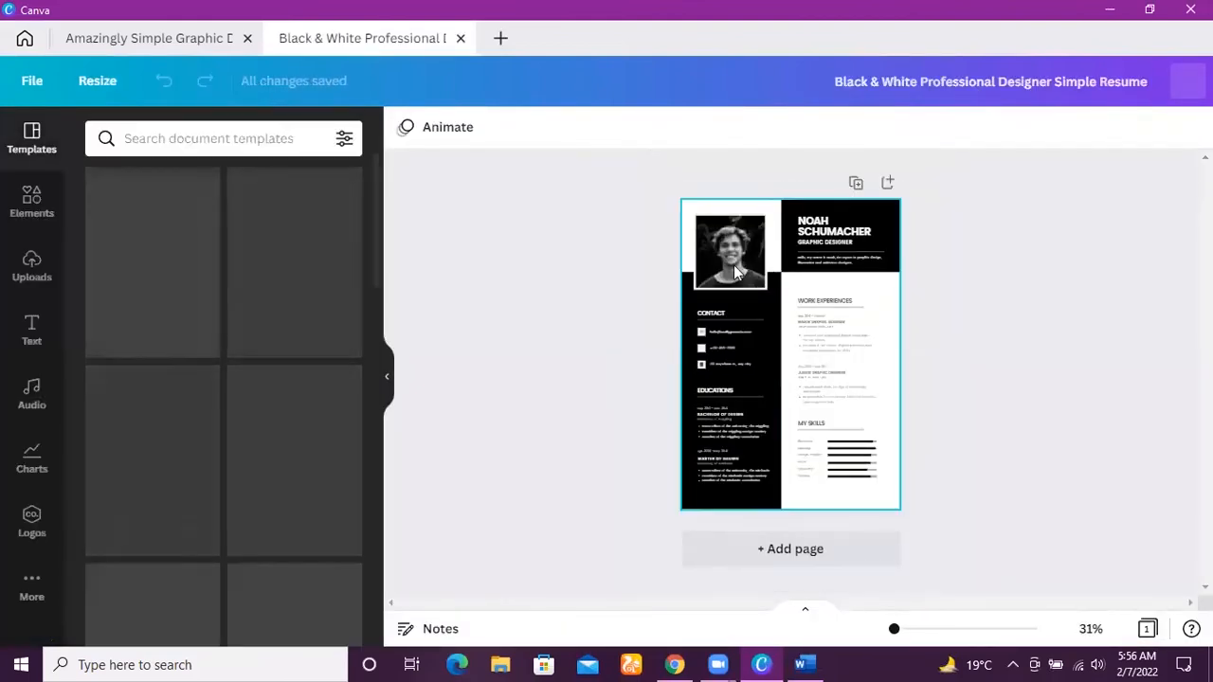
Delete the portrait photo from its frame and replace the resume's name heading with the candidate's full name.
click(732, 270)
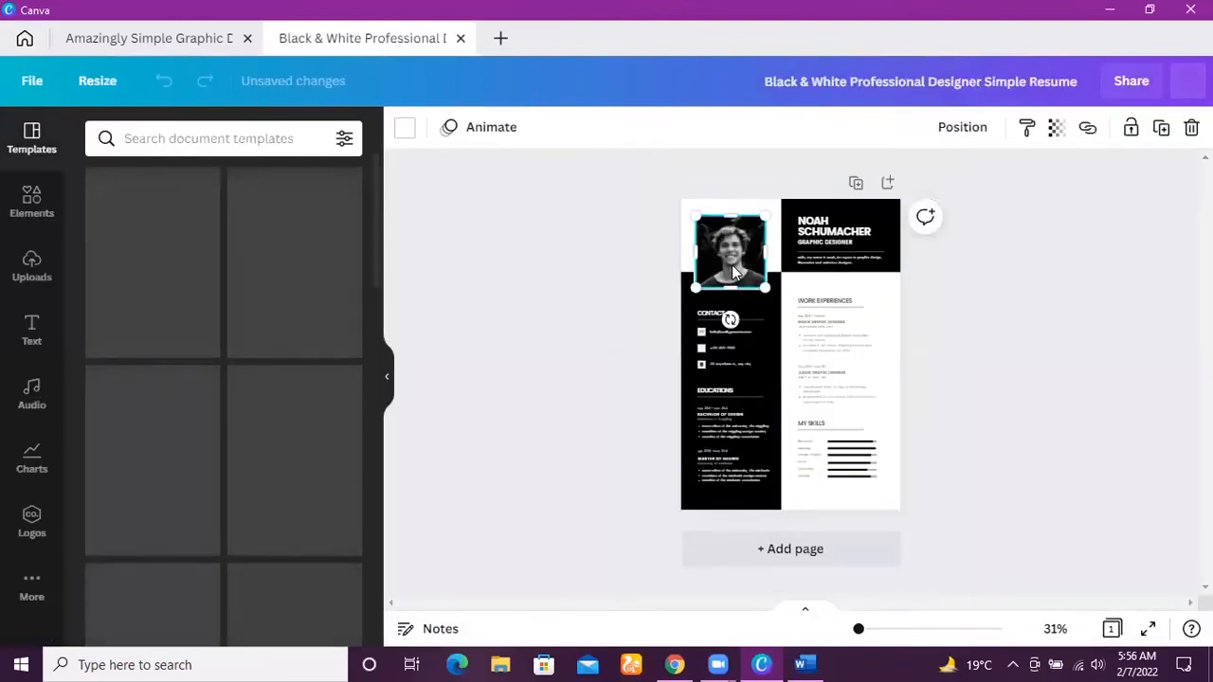
key(Delete)
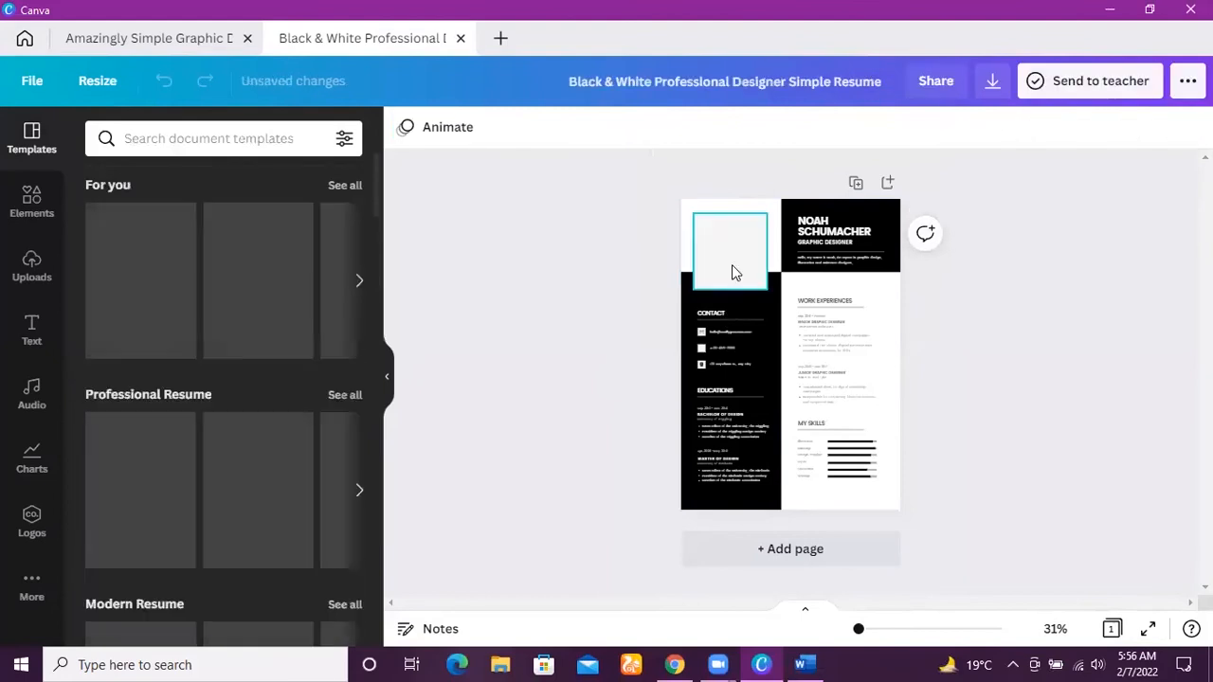
click(858, 231)
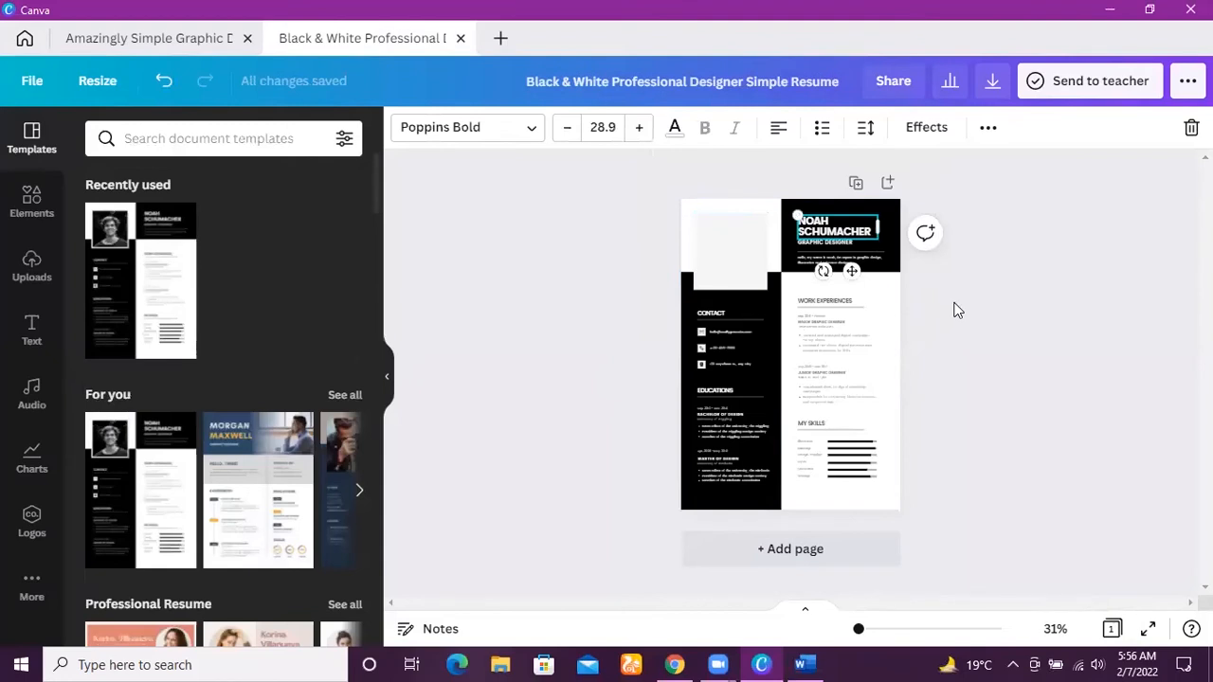
click(942, 302)
double_click(831, 230)
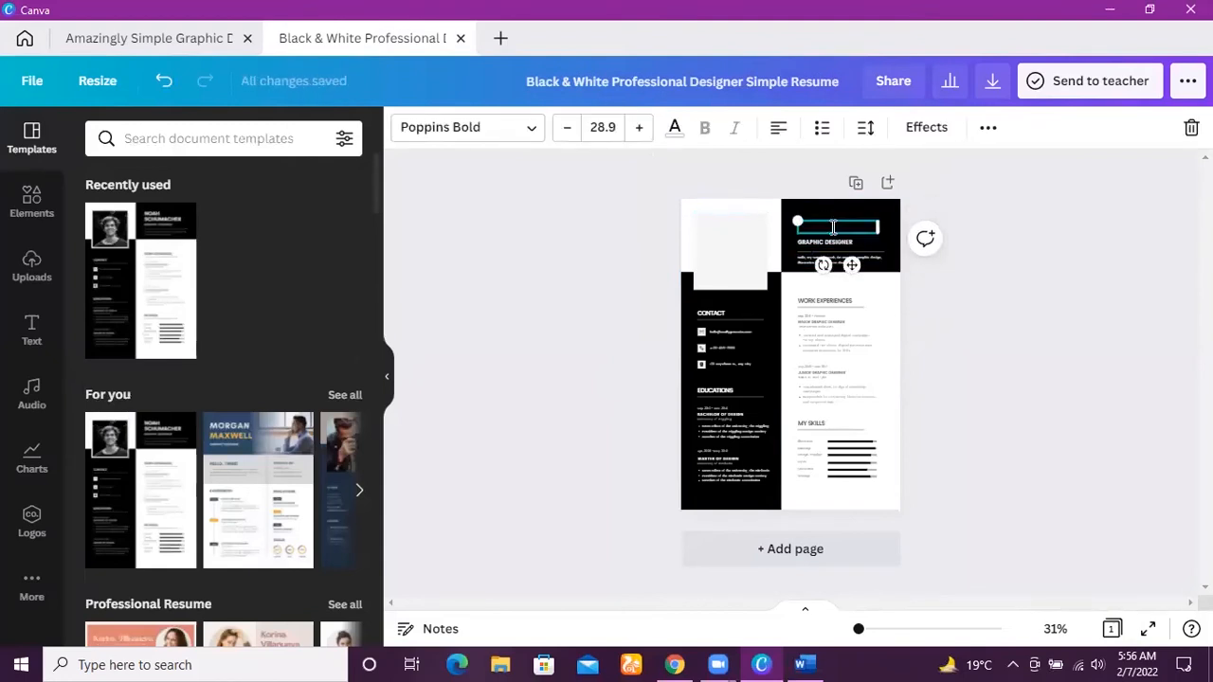
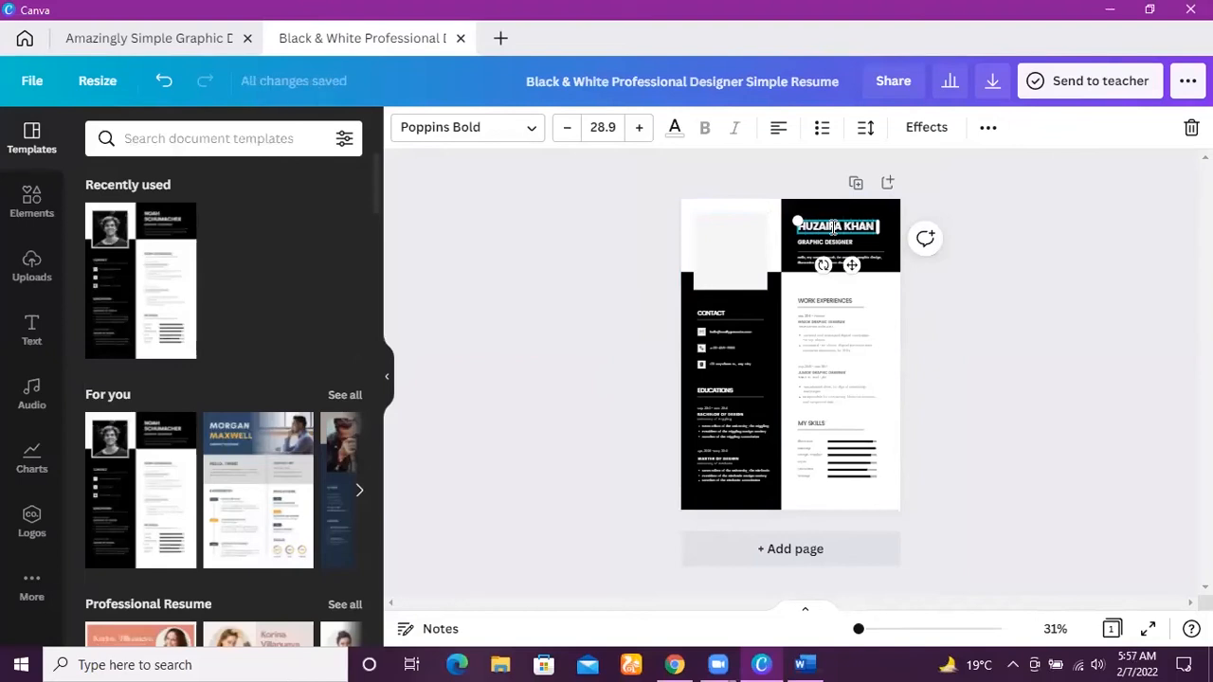
click(952, 328)
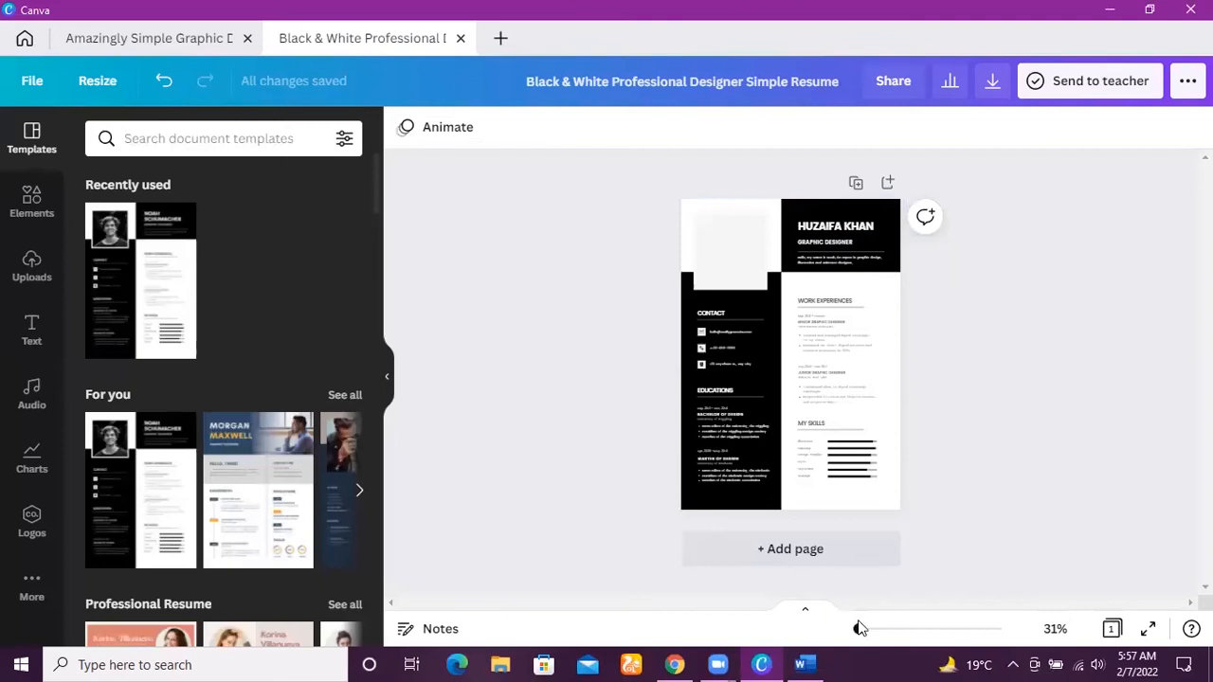
Replace the placeholder e-mail in the Contact section with the candidate's e-mail address.
drag(859, 629, 869, 632)
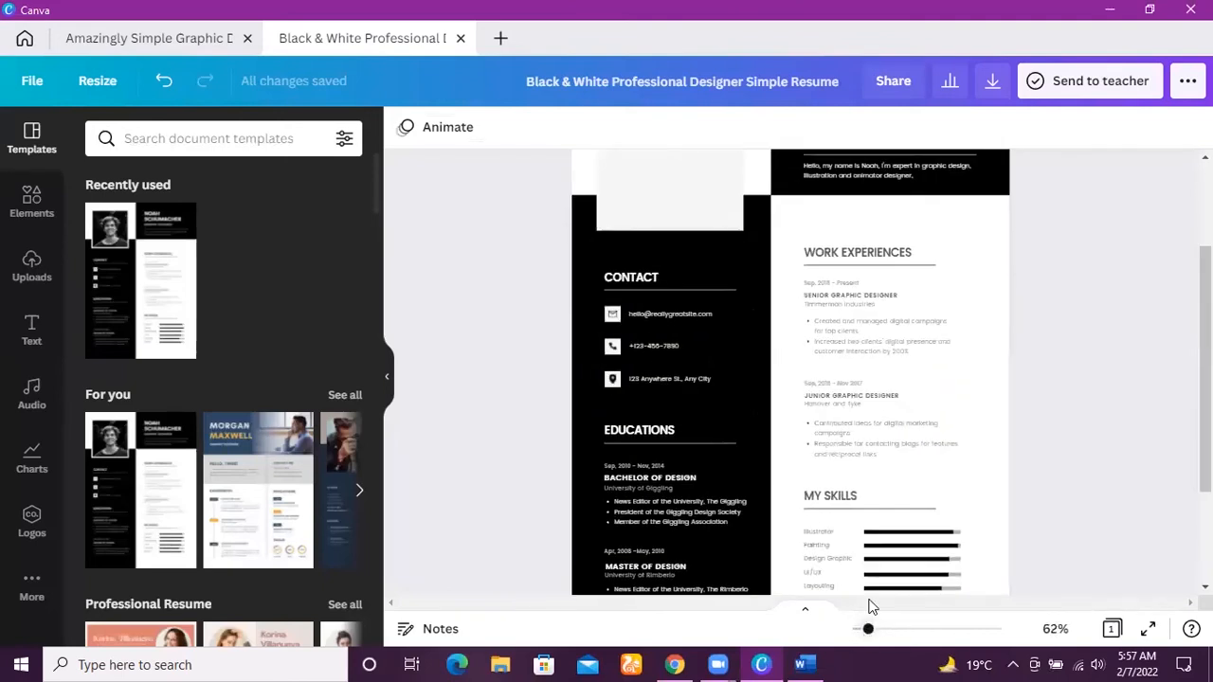
click(863, 254)
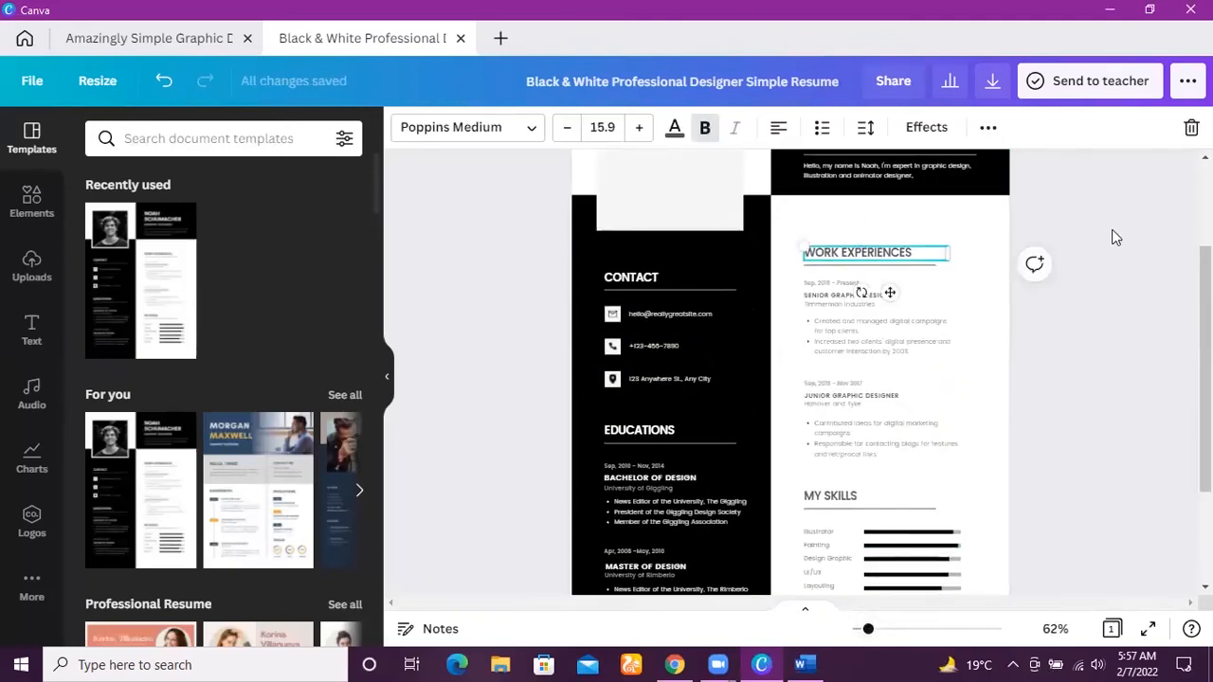
click(1111, 237)
scroll(860, 256, up, 1)
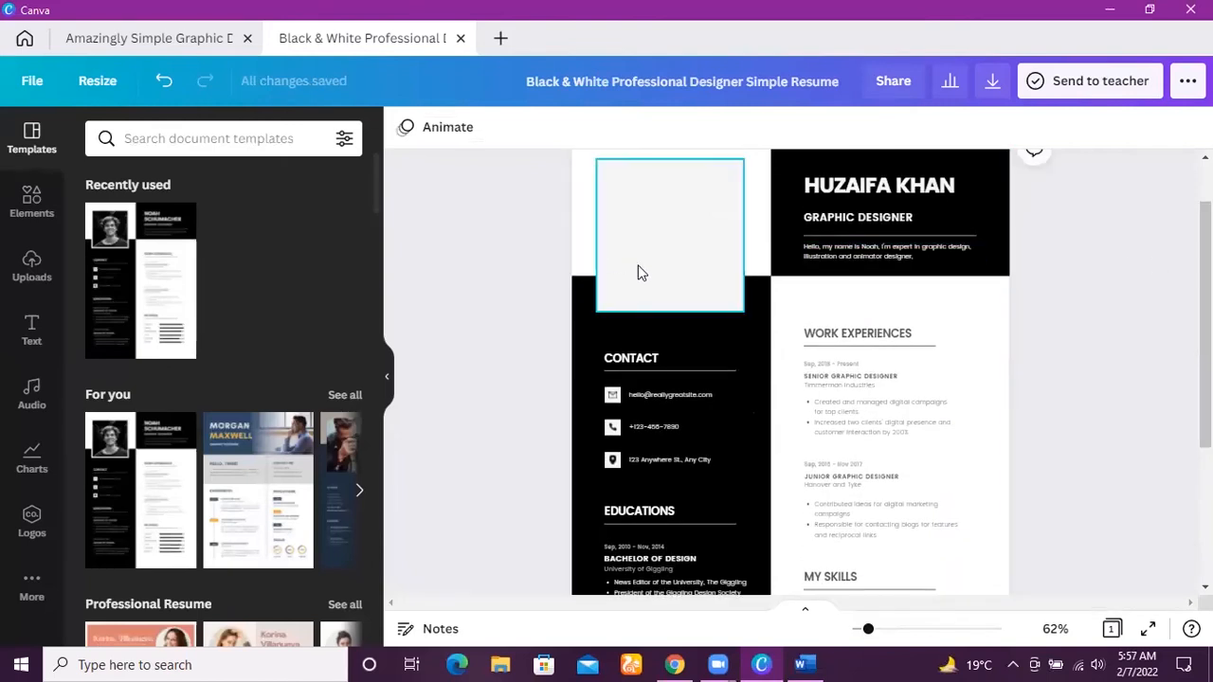
double_click(682, 396)
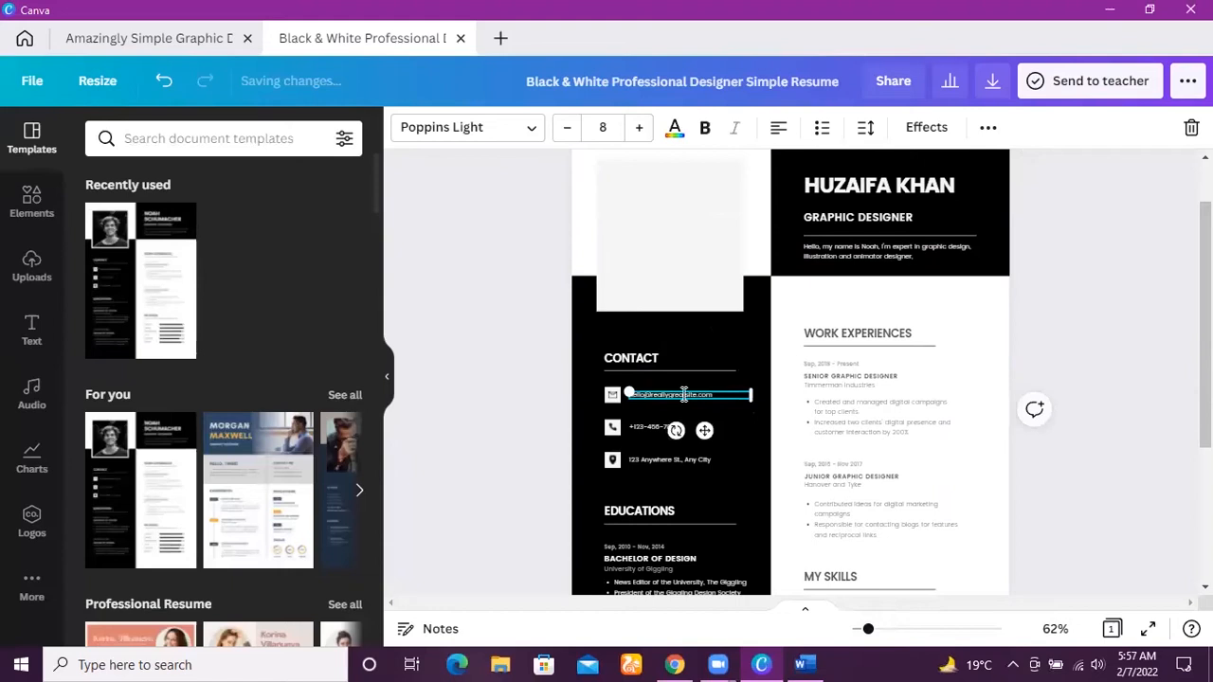
text(huza)
key(BackSpace)
Replace the placeholder phone number in the Contact section with the candidate's phone number.
drag(867, 632, 892, 633)
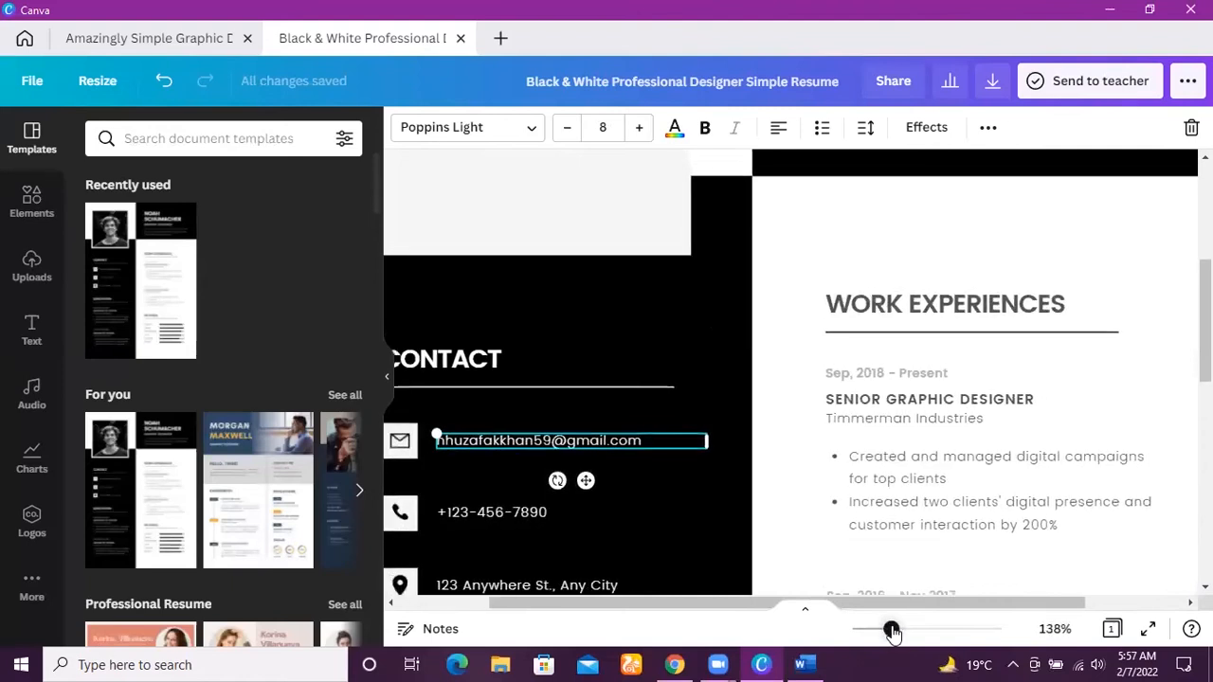
click(522, 517)
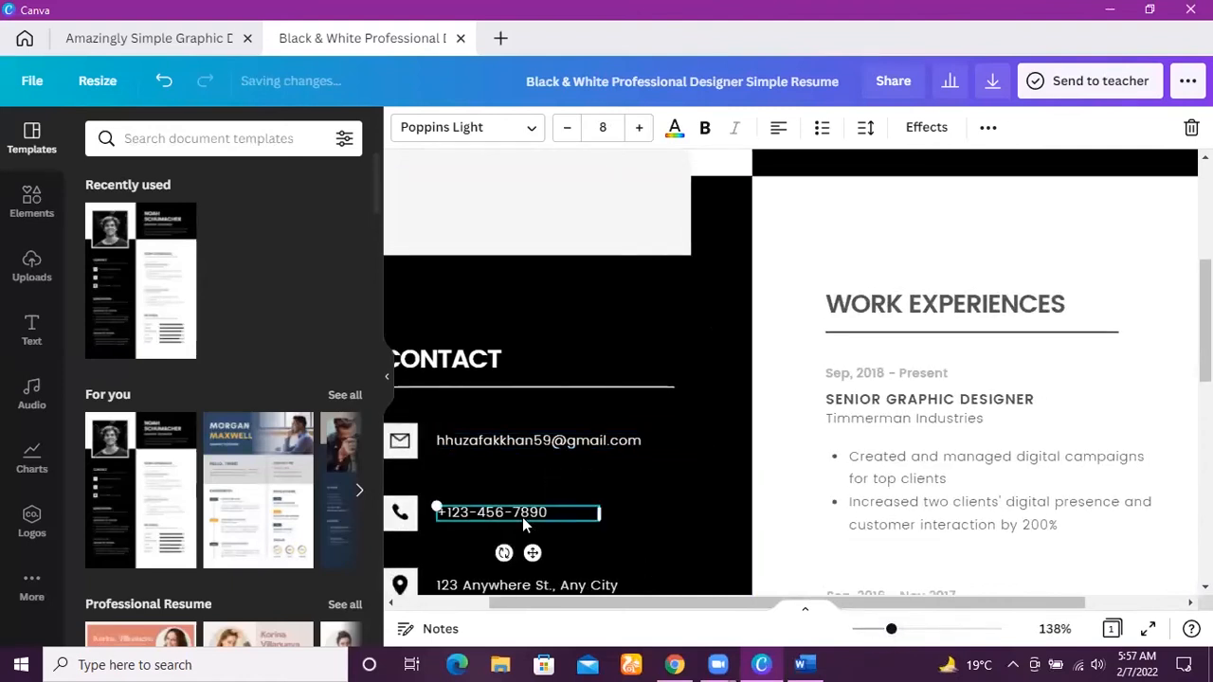
double_click(524, 517)
key(BackSpace)
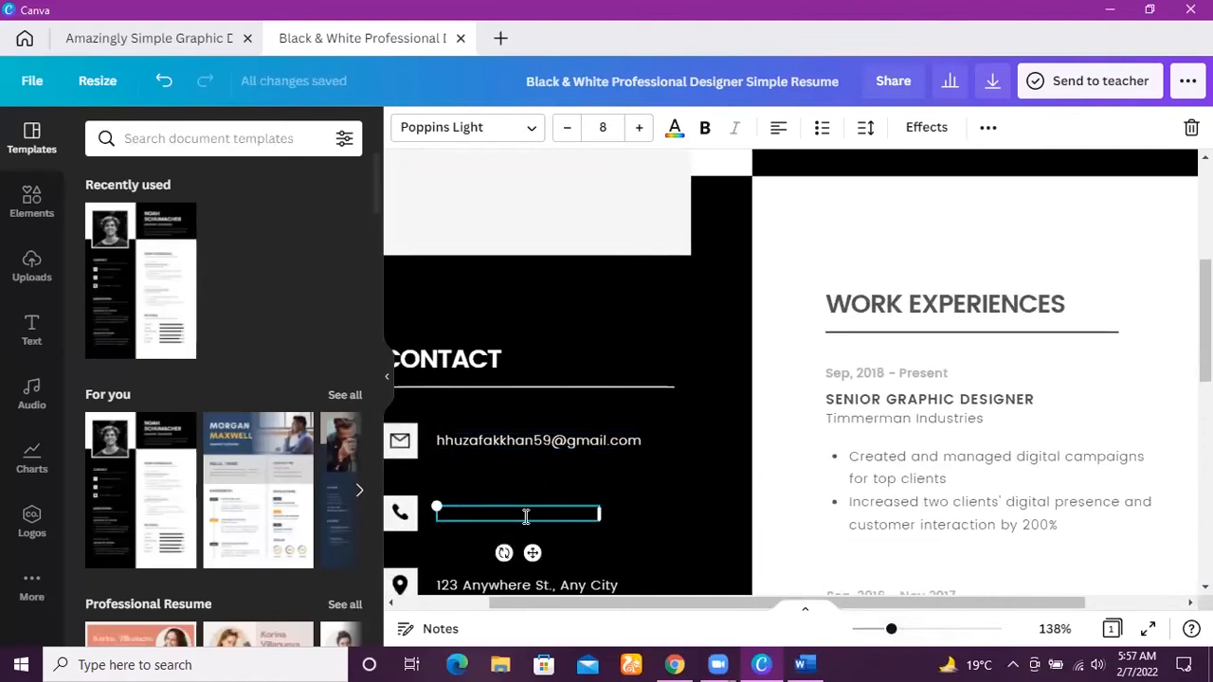
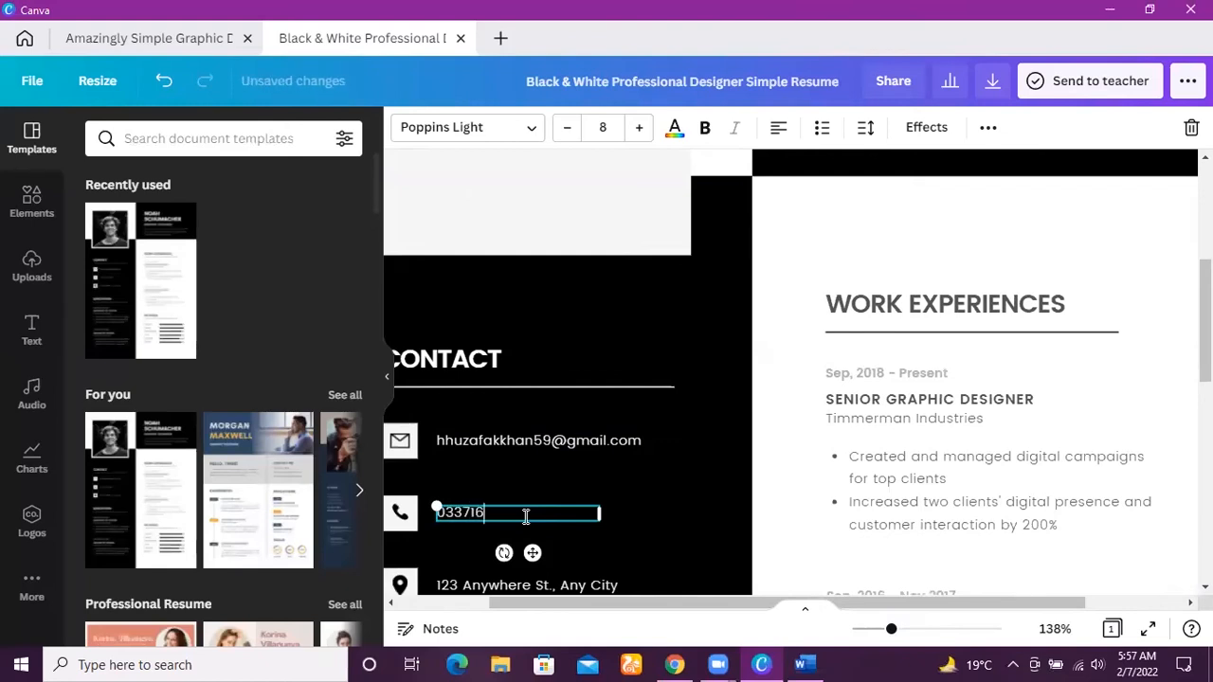
scroll(526, 515, down, 1)
scroll(773, 353, down, 2)
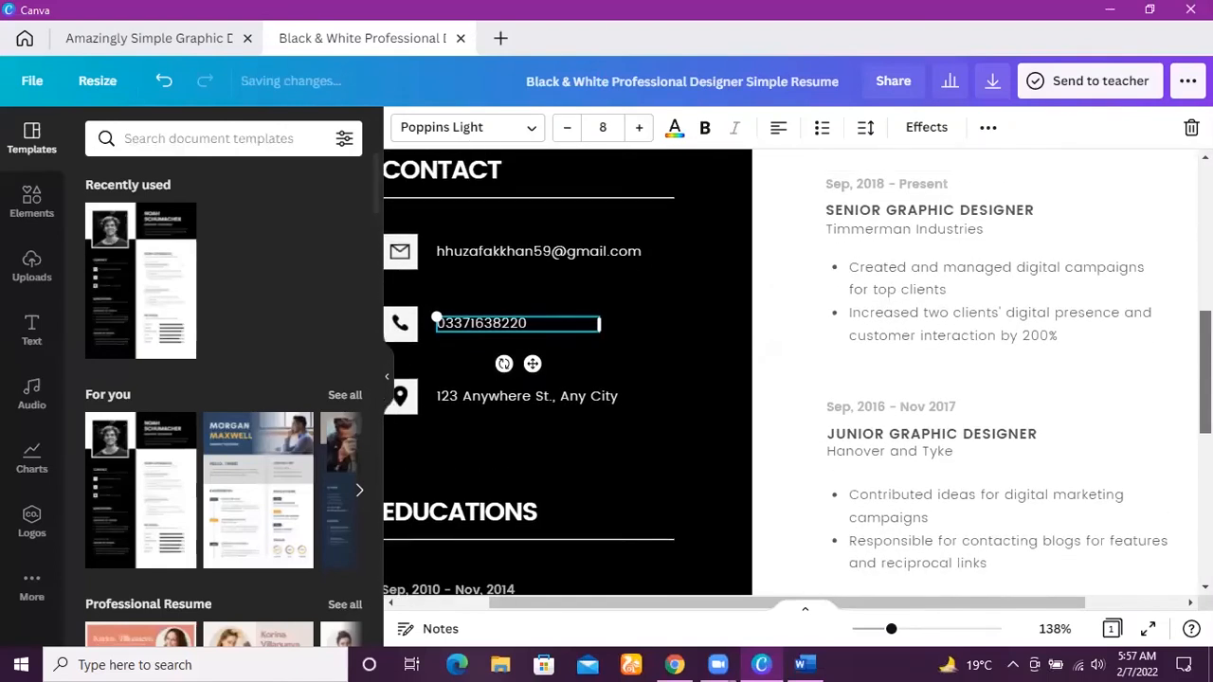
click(772, 353)
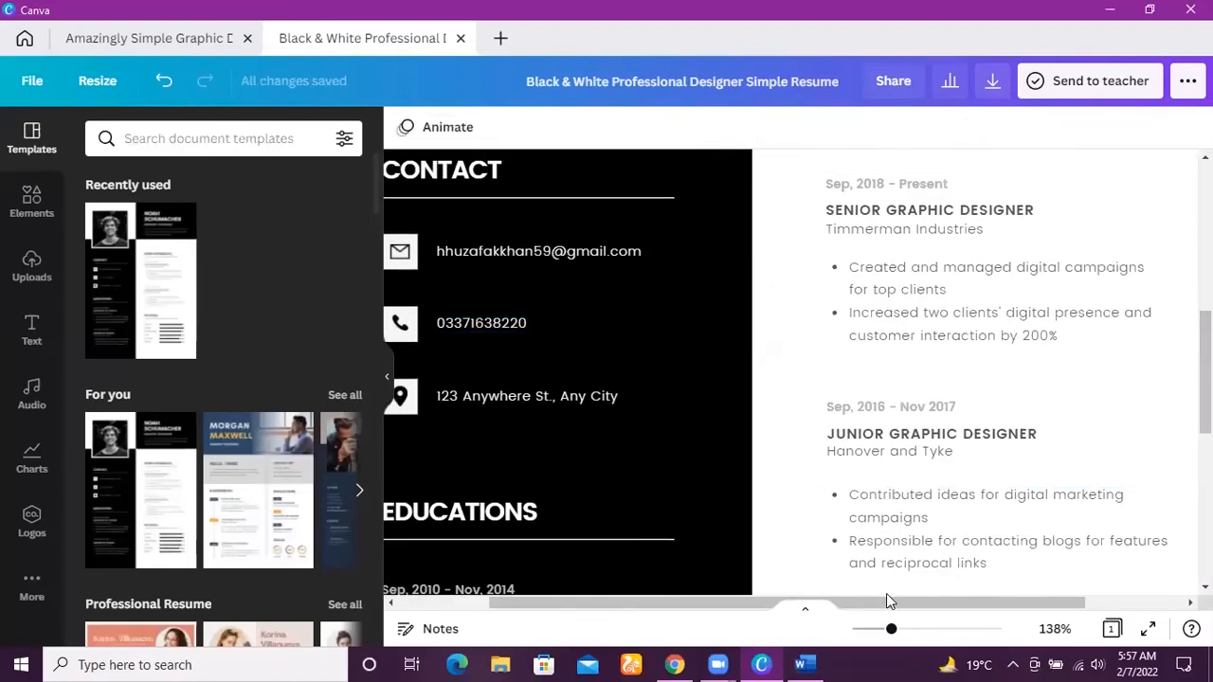
Look through the resume's Educations and My Skills sections down to the end of the page.
drag(889, 603, 790, 607)
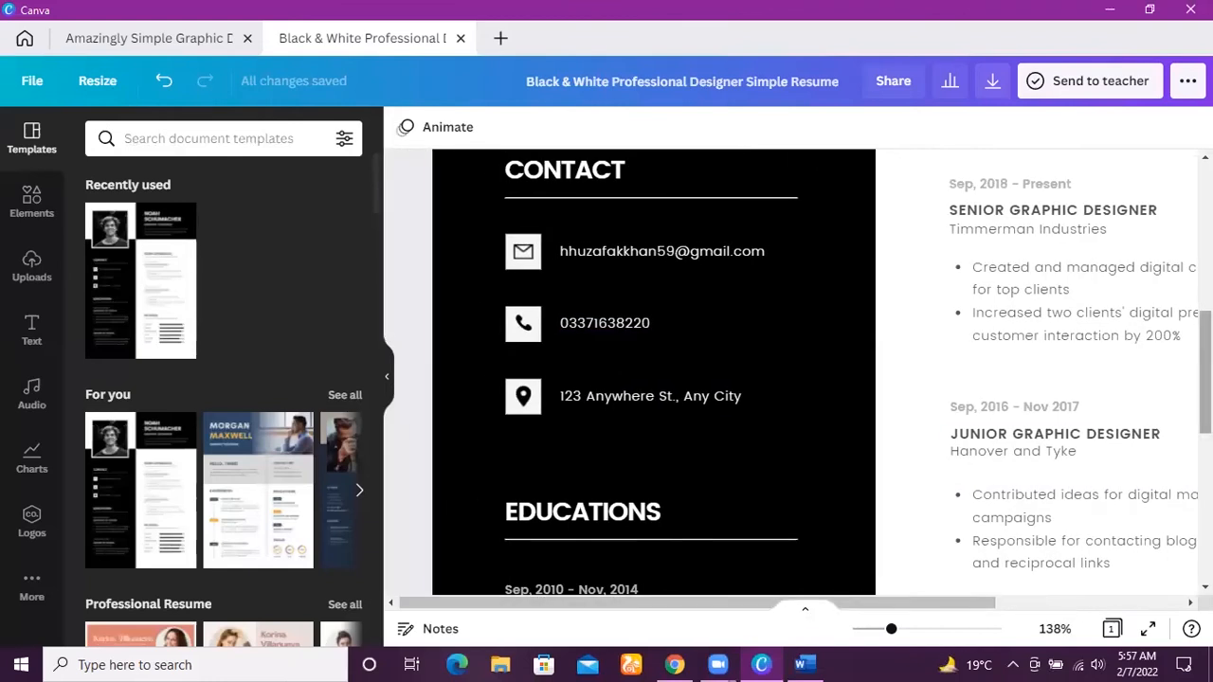
scroll(1071, 266, down, 3)
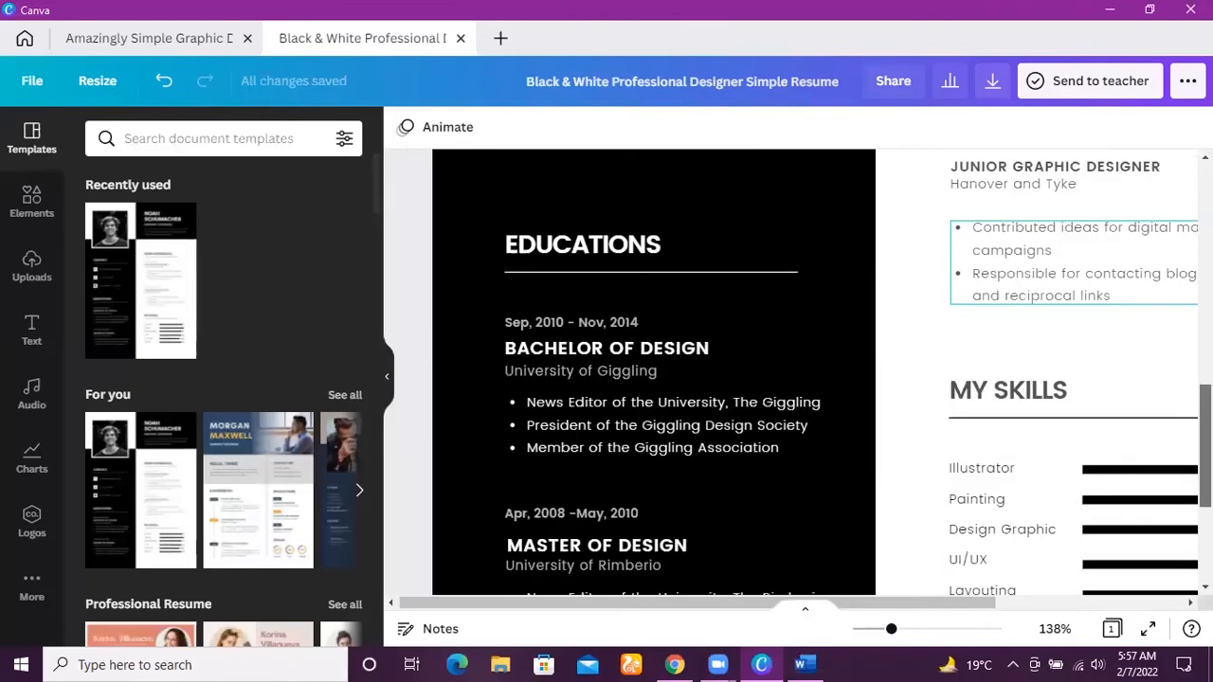
click(1071, 265)
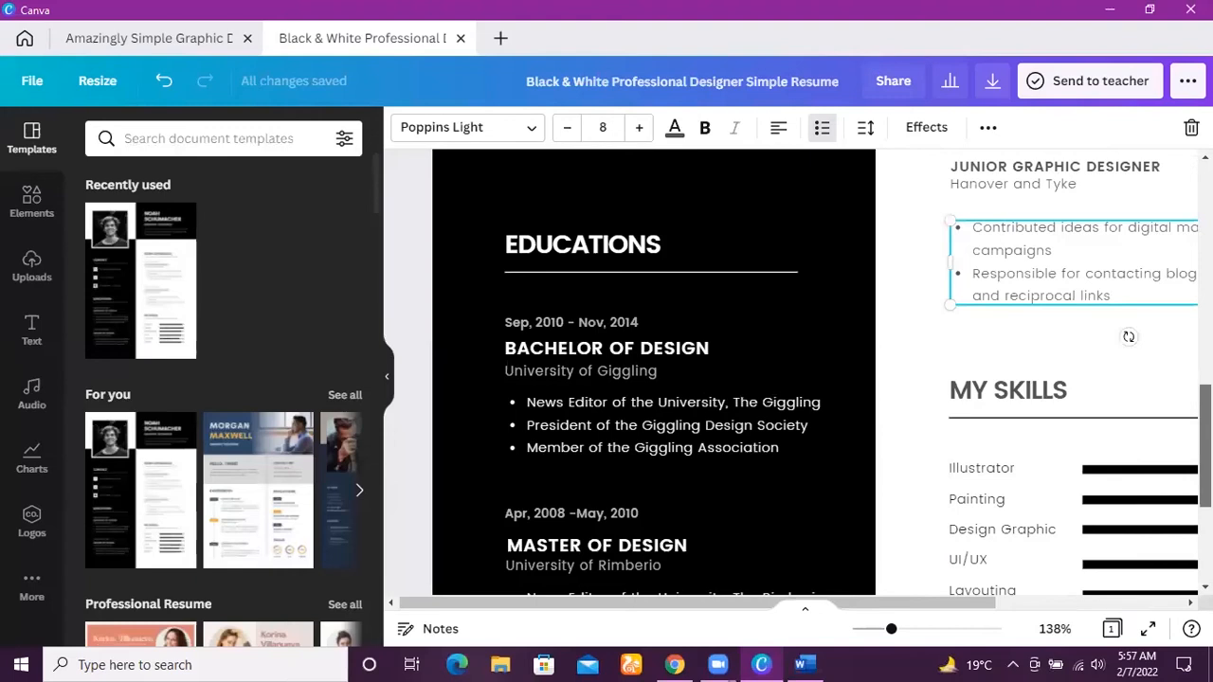
scroll(796, 369, down, 1)
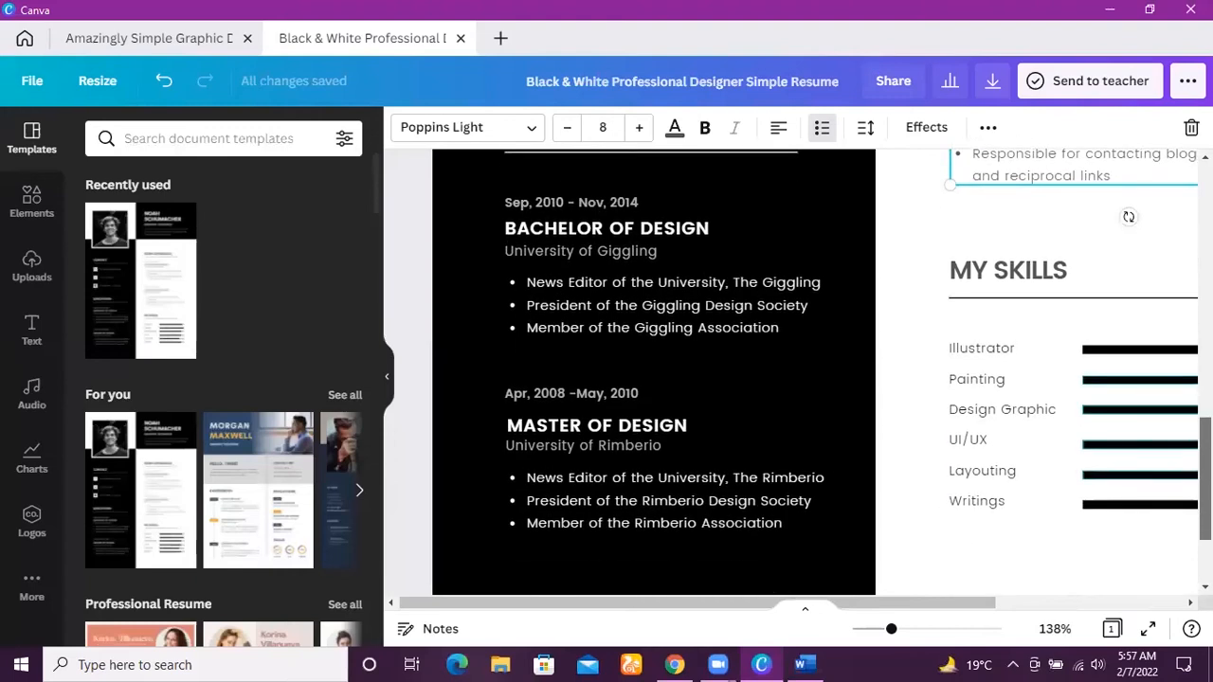
scroll(796, 369, down, 1)
scroll(796, 370, up, 1)
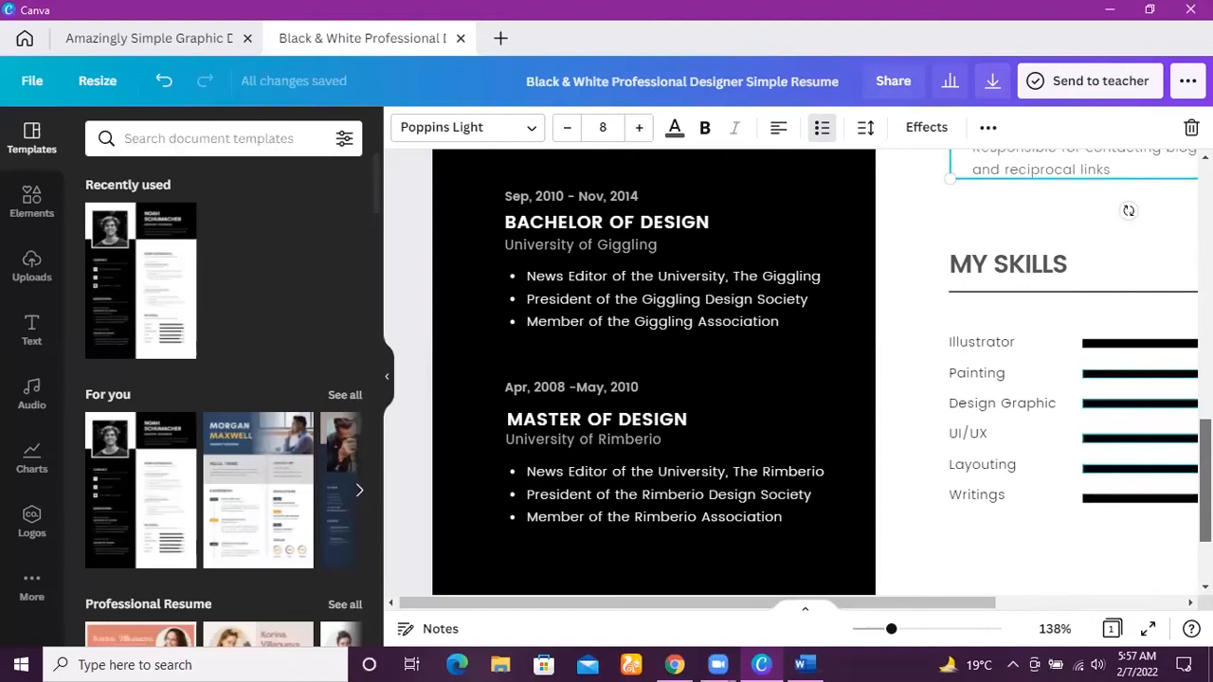
scroll(796, 370, down, 1)
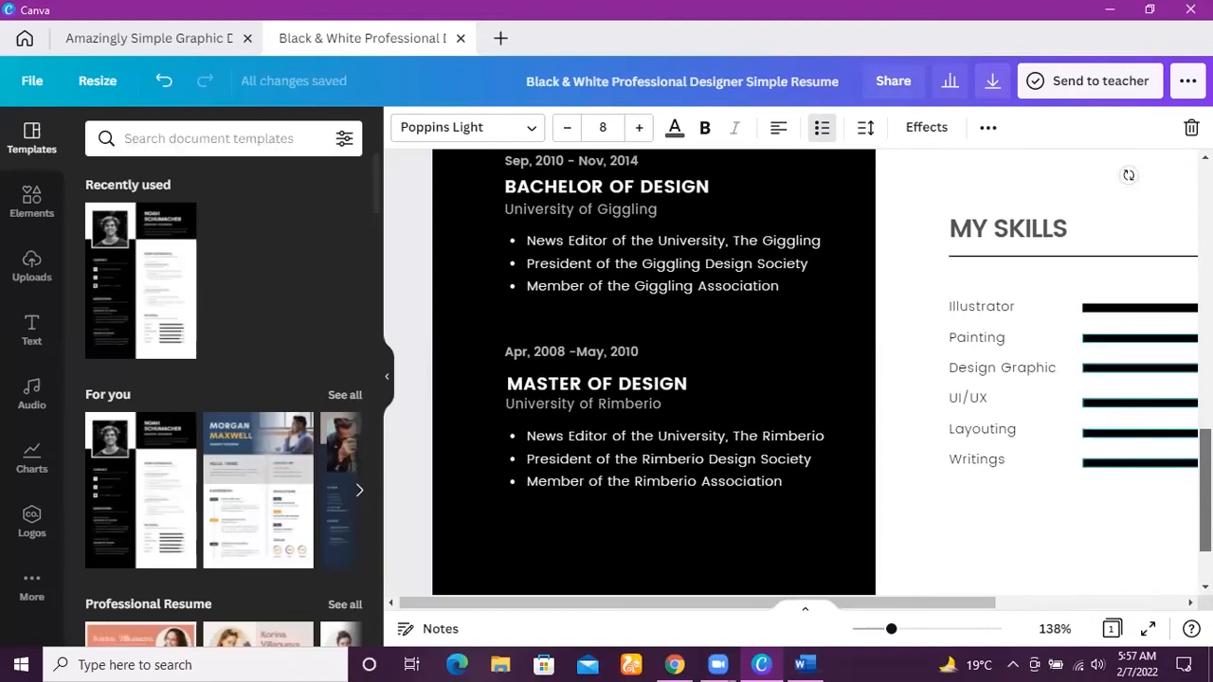
scroll(796, 370, down, 2)
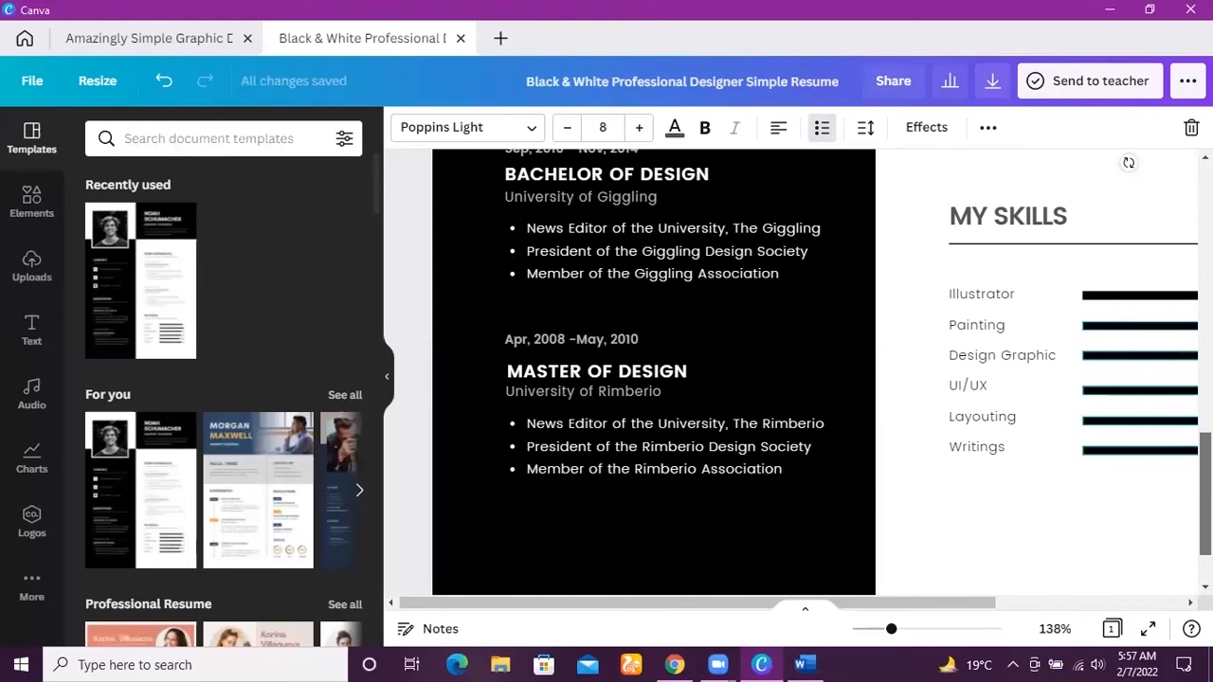
click(688, 296)
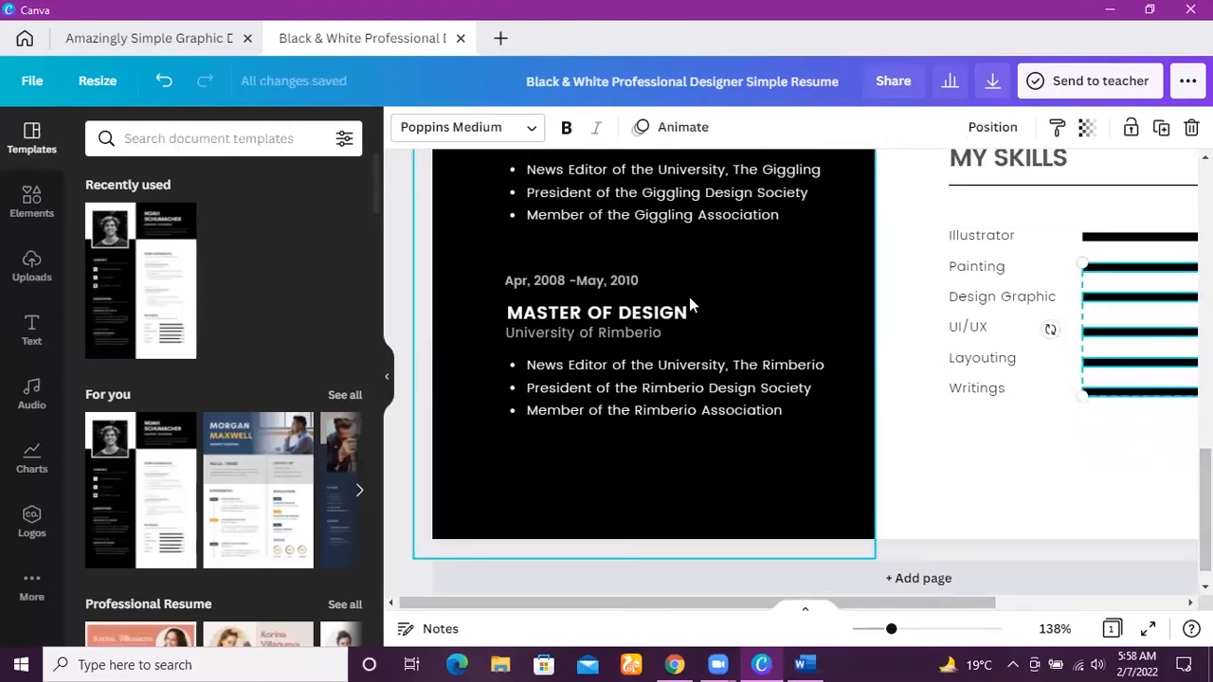
Replace the university name under Master of Design with "Comsats University Sahiwal".
click(647, 335)
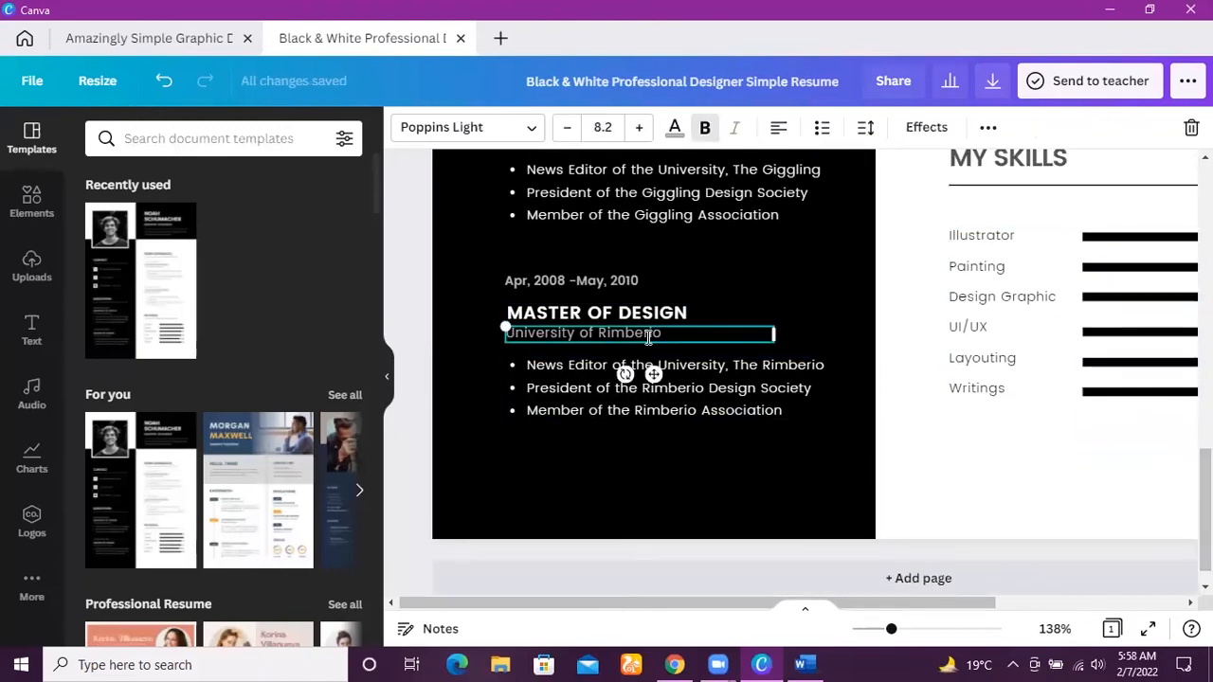
click(646, 336)
key(BackSpace)
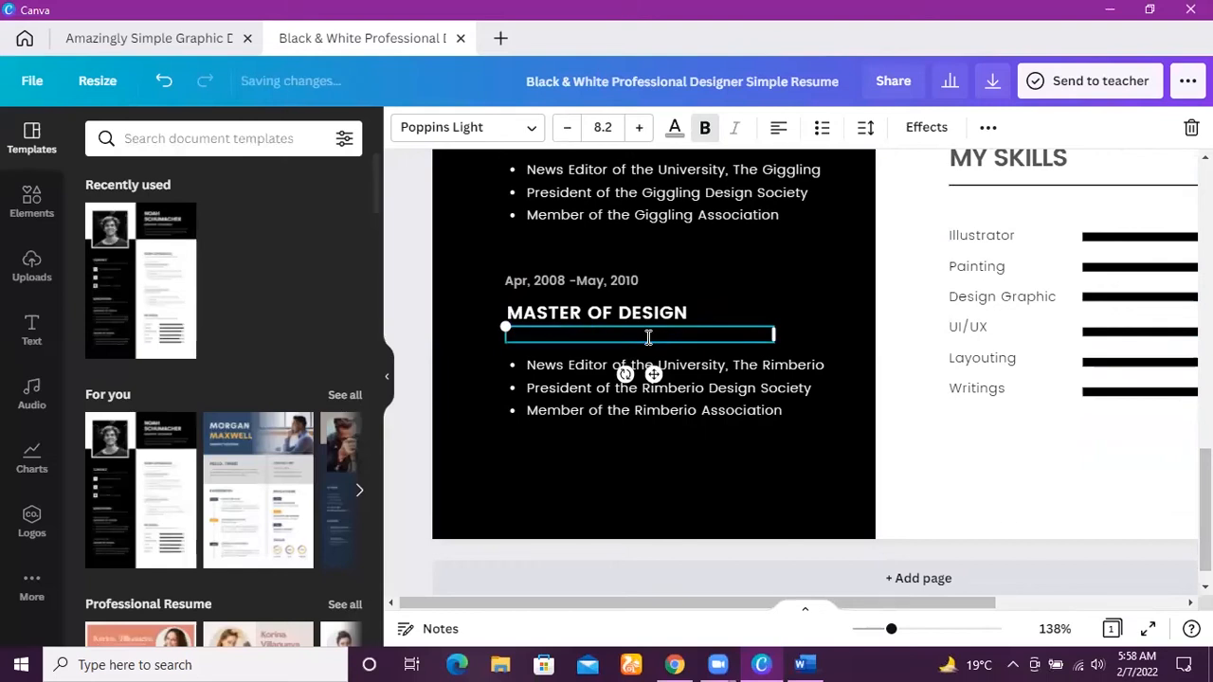
text(Comsats)
key(BackSpace)
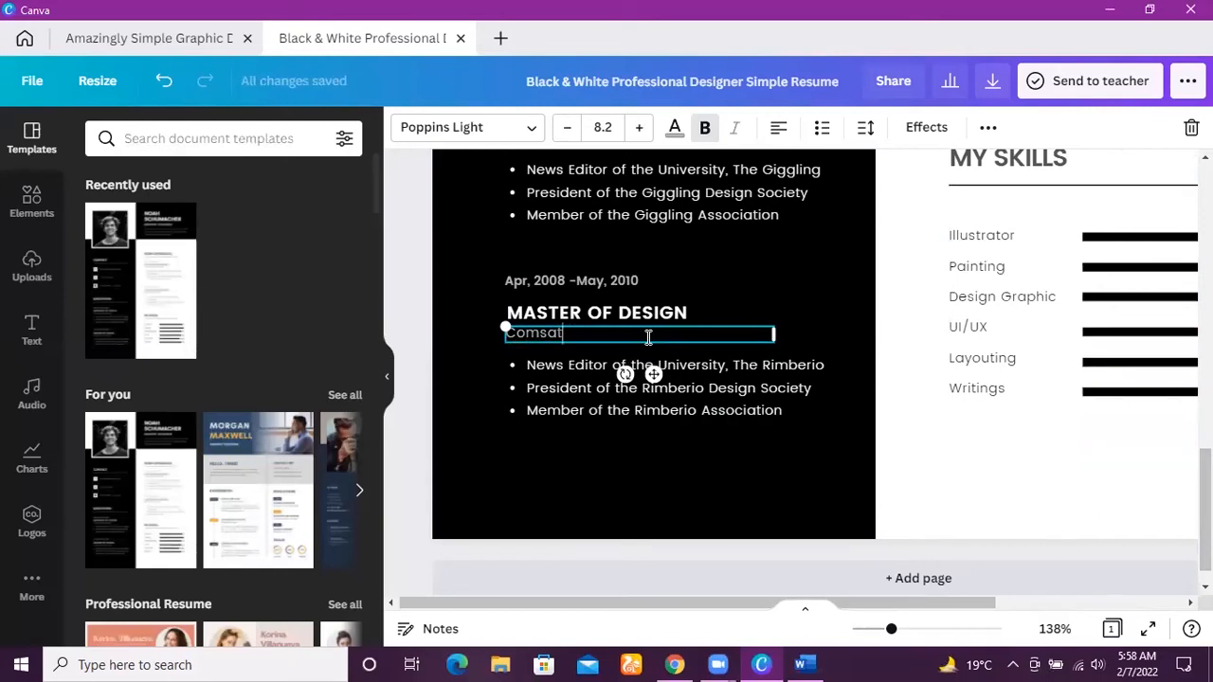
text(s U)
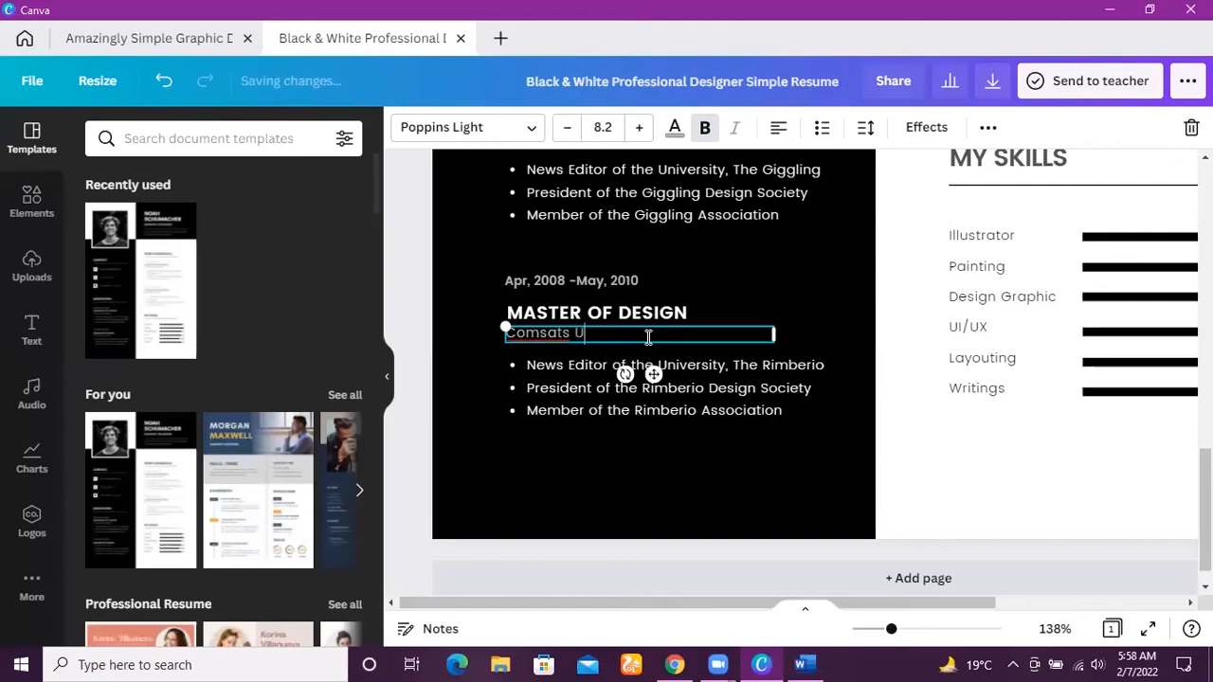
text(nuv)
text(iversi)
text(ty)
text( Sahiwal)
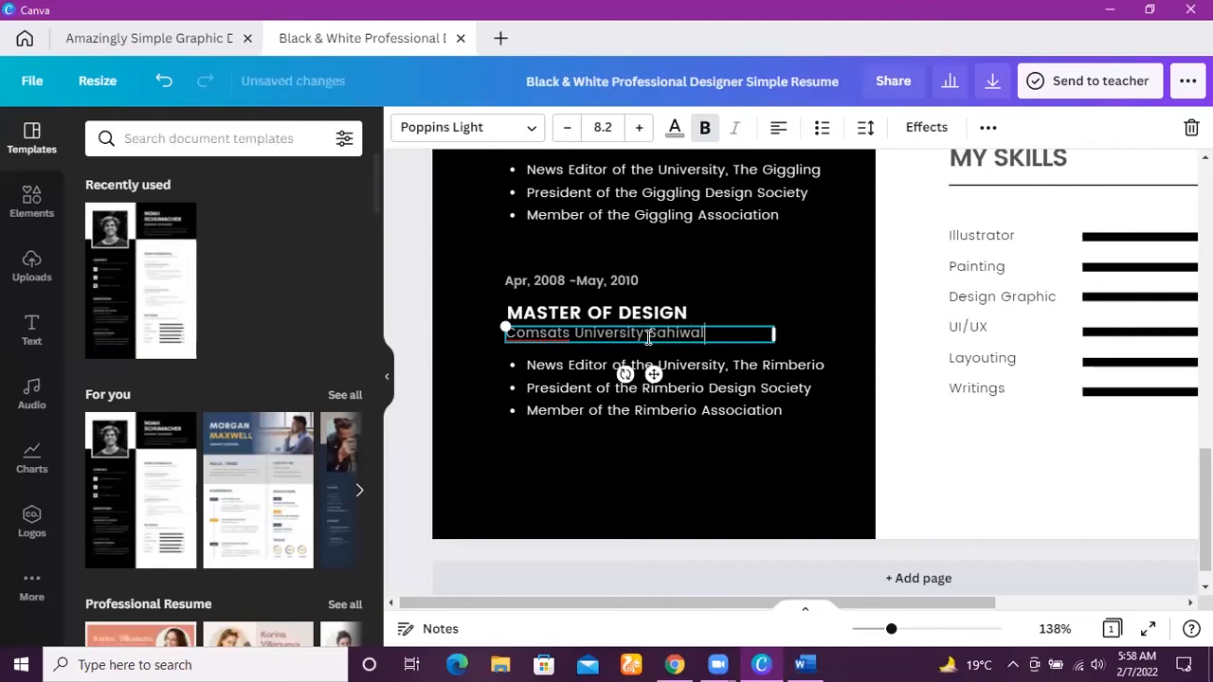
Look through the resume's Educations, Contact, Work Experiences and My Skills sections.
scroll(815, 370, up, 1)
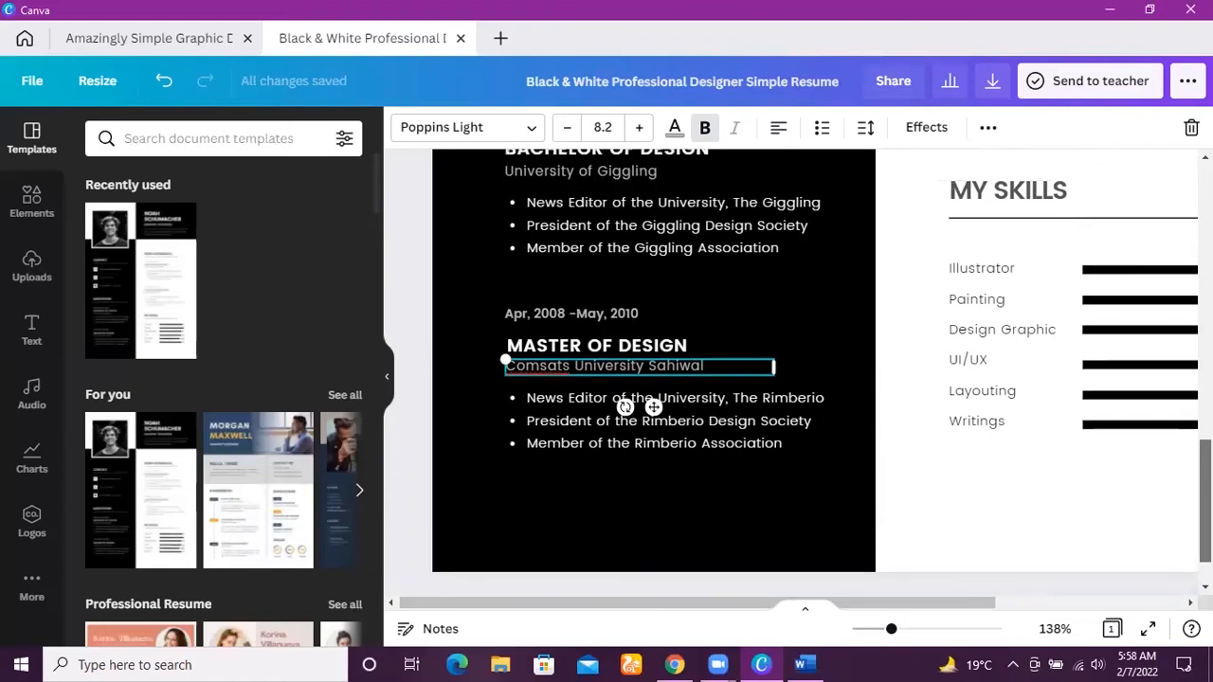
scroll(815, 370, up, 5)
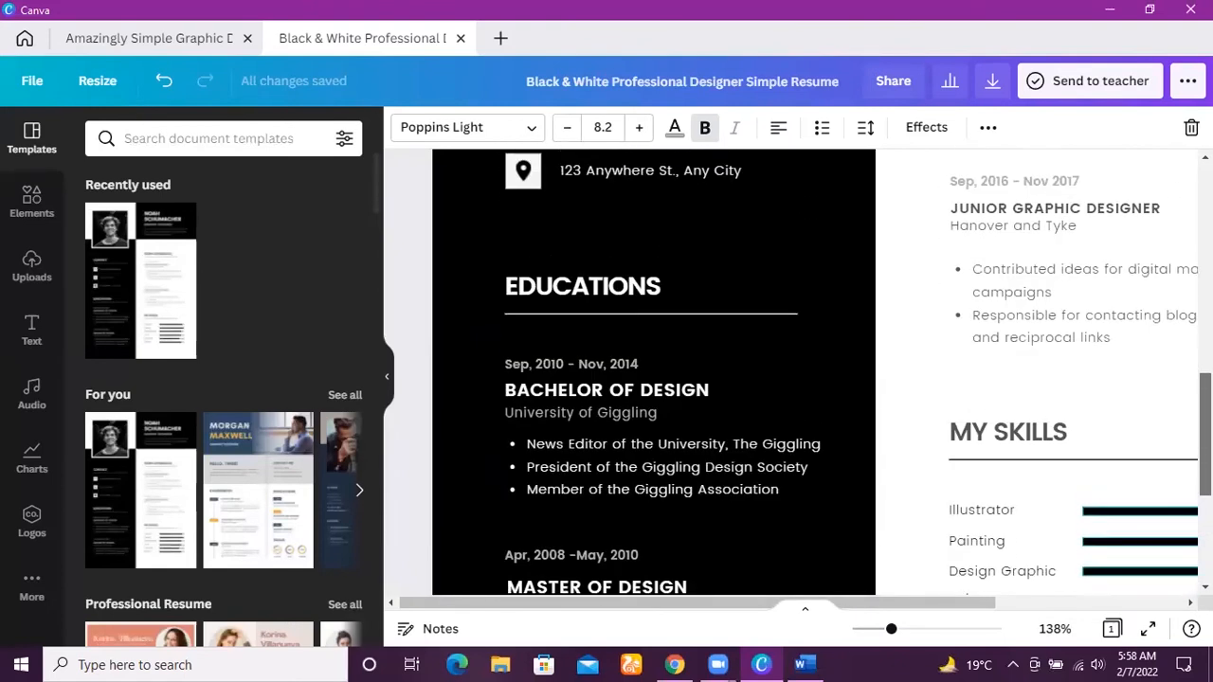
scroll(815, 369, up, 8)
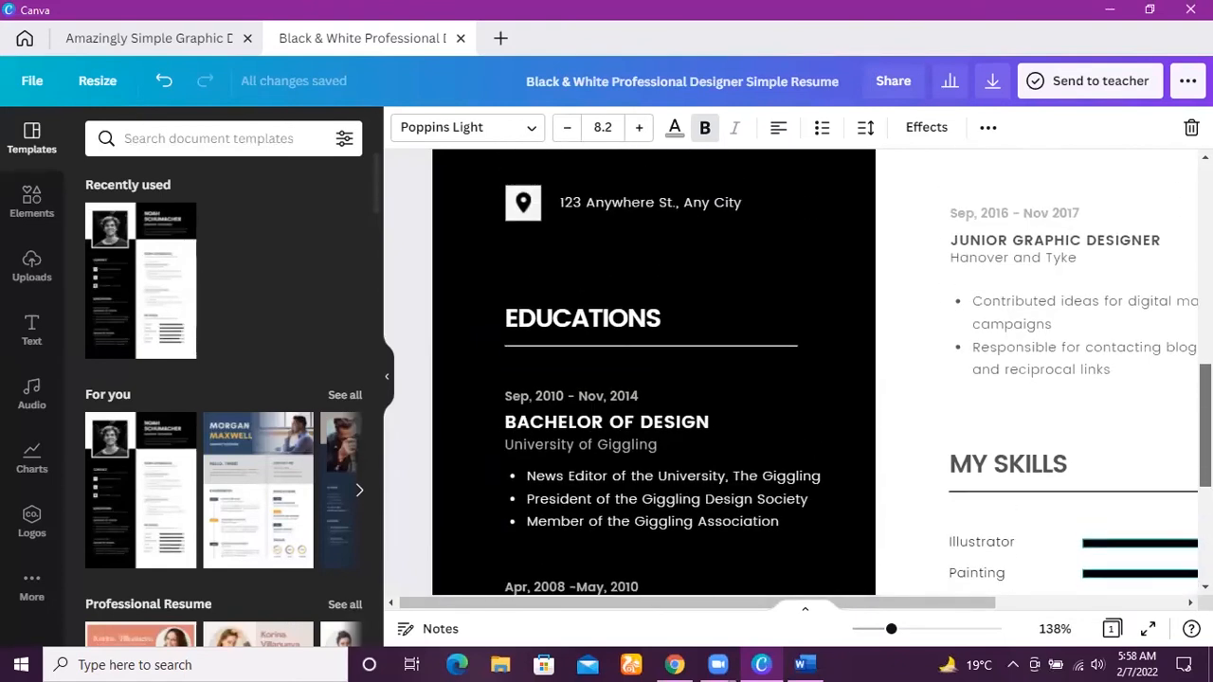
scroll(821, 547, up, 2)
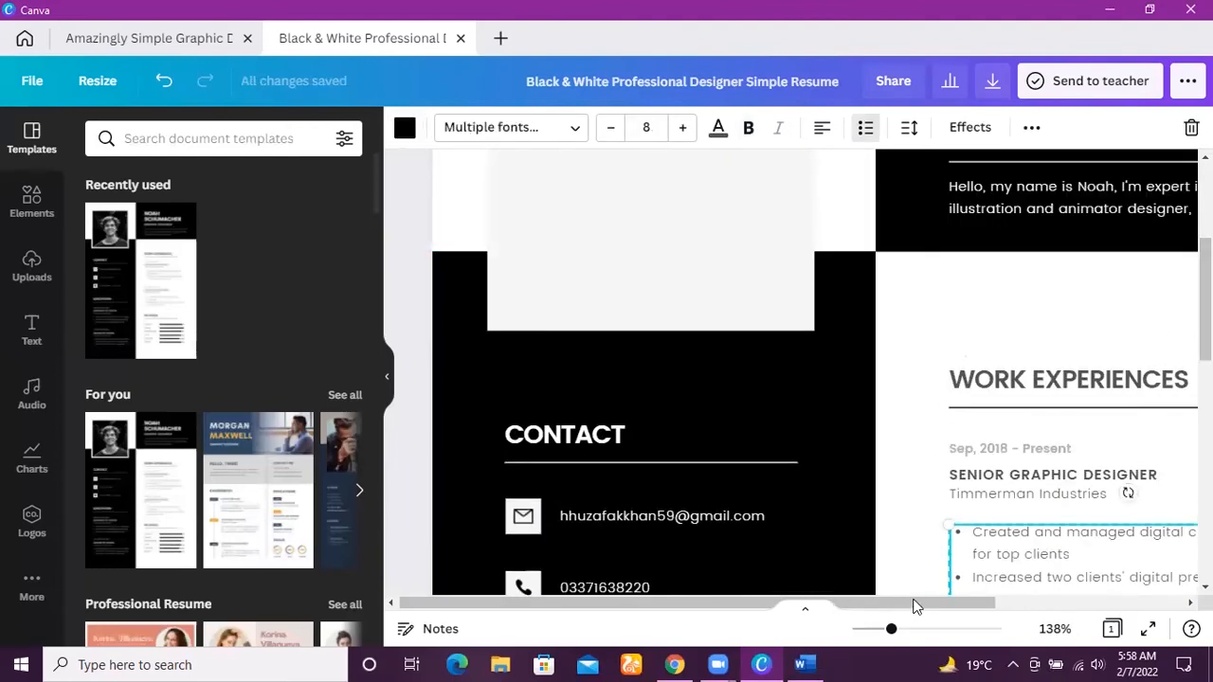
drag(929, 601, 1170, 585)
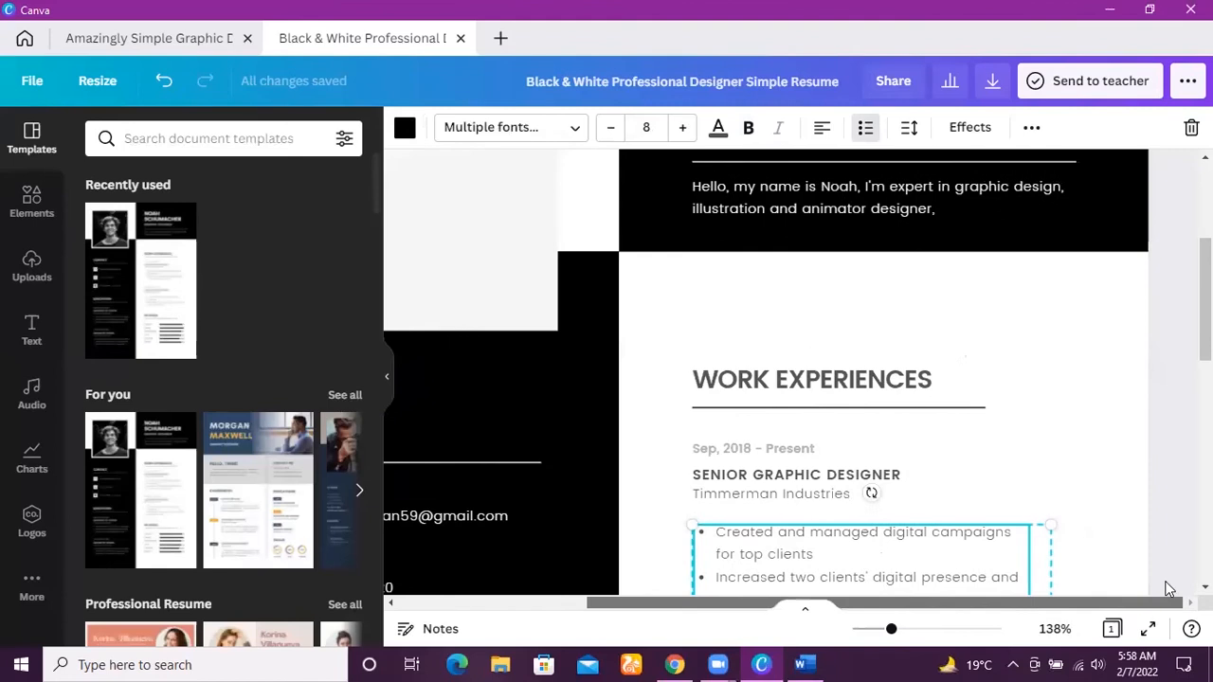
scroll(766, 371, down, 3)
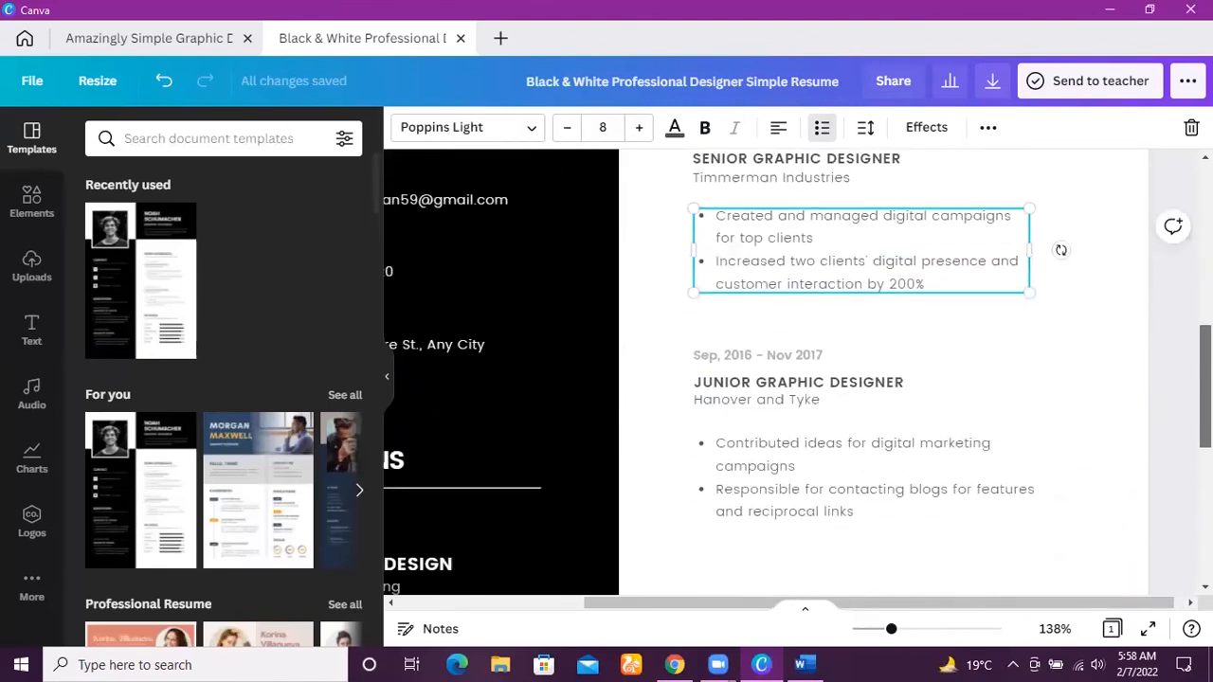
scroll(796, 372, up, 1)
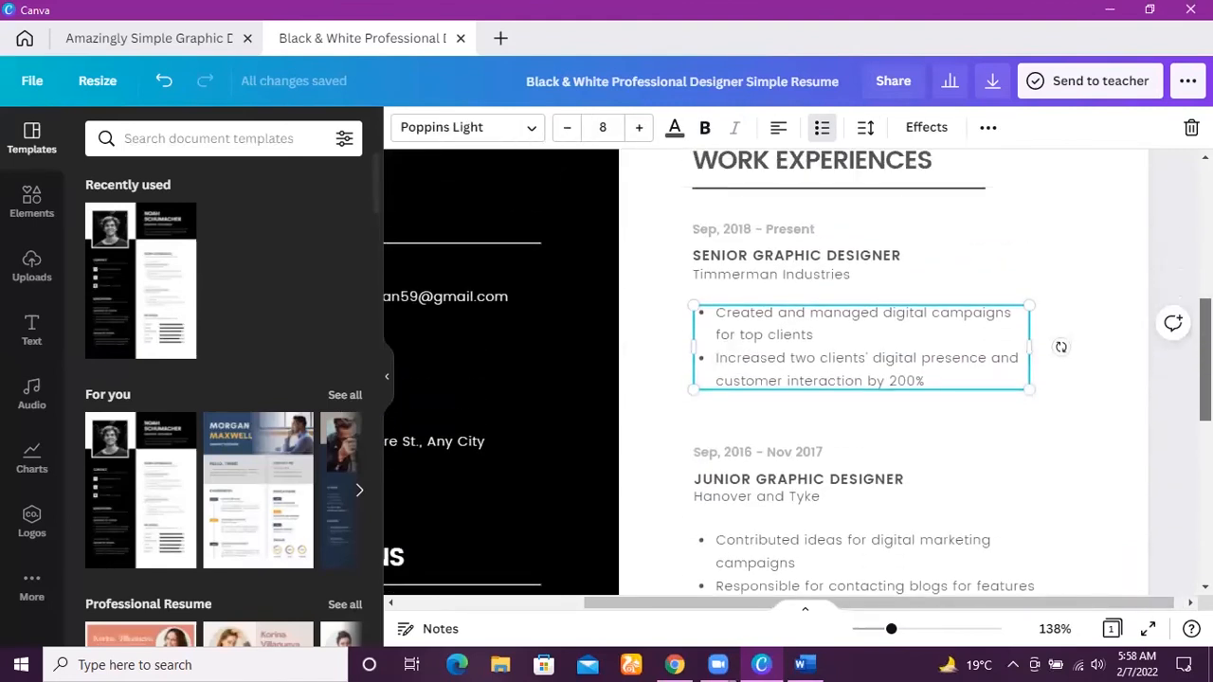
scroll(796, 372, up, 1)
click(890, 197)
click(853, 260)
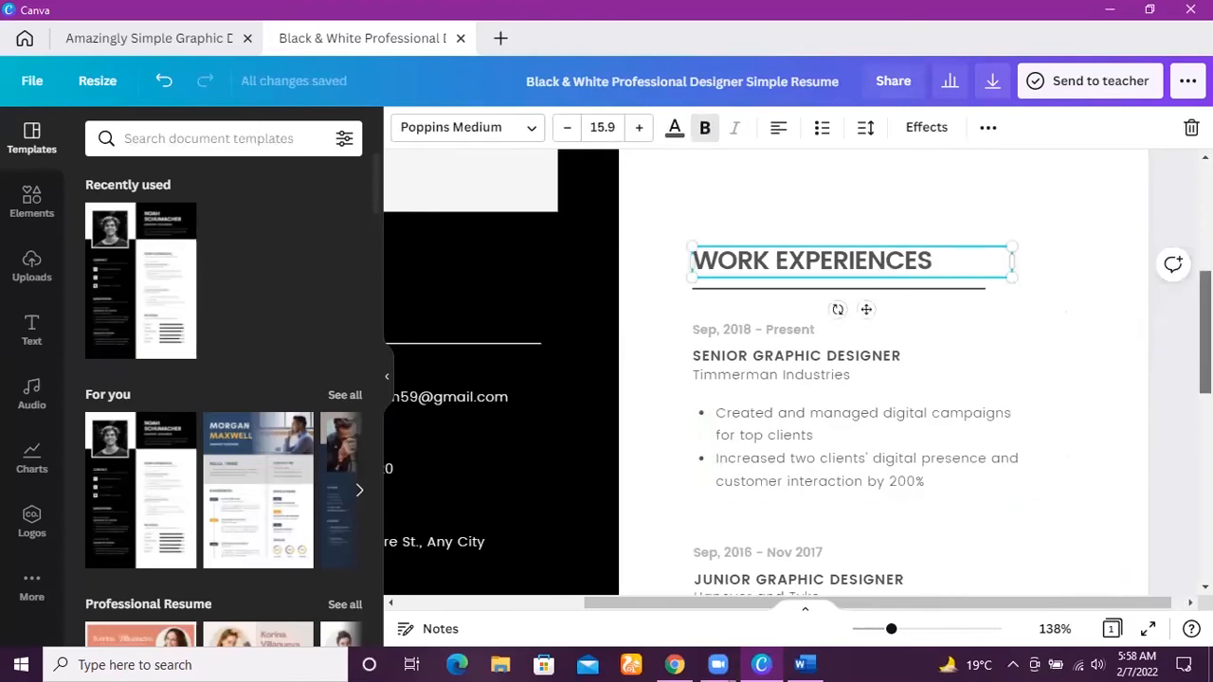
scroll(1205, 332, down, 3)
scroll(796, 372, down, 3)
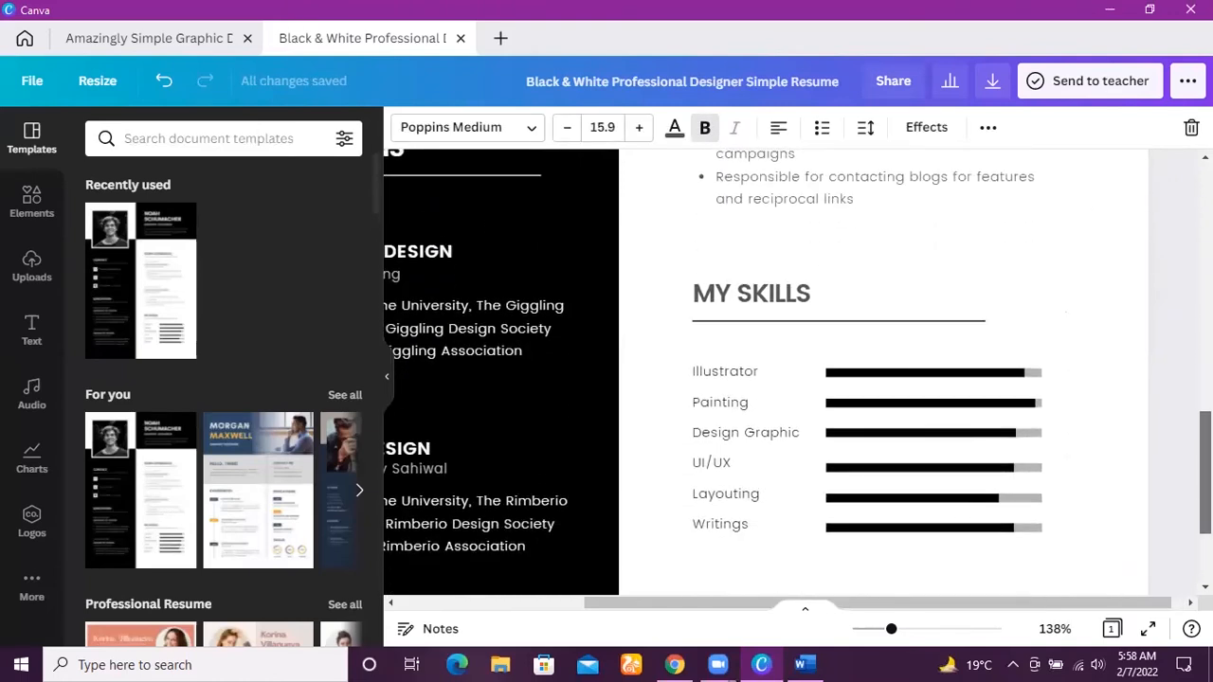
drag(1205, 499, 1205, 499)
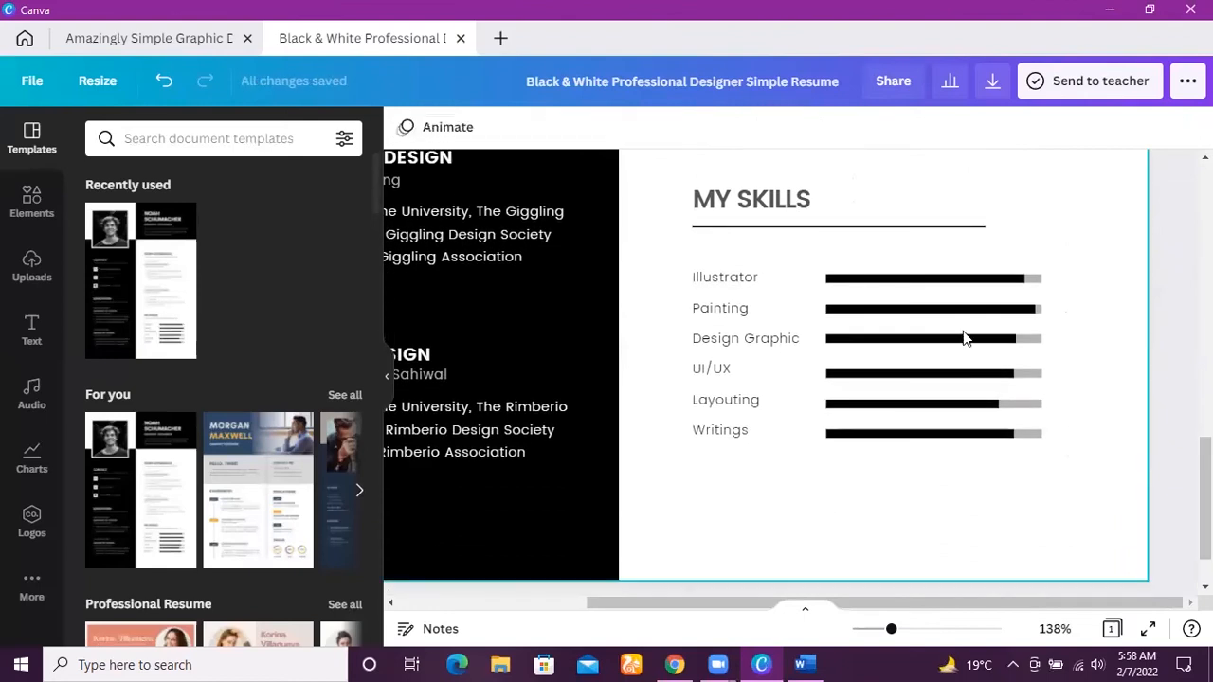
Set the Illustrator progress bar under My Skills to 35 percent.
click(881, 281)
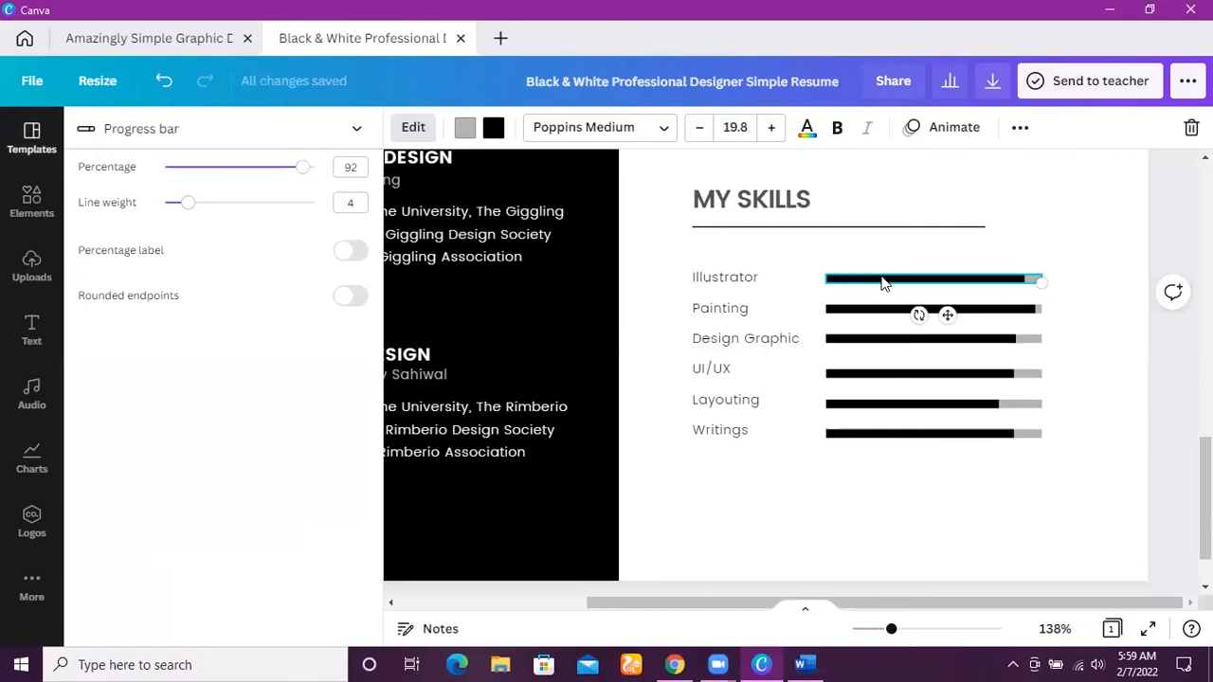
drag(301, 170, 217, 166)
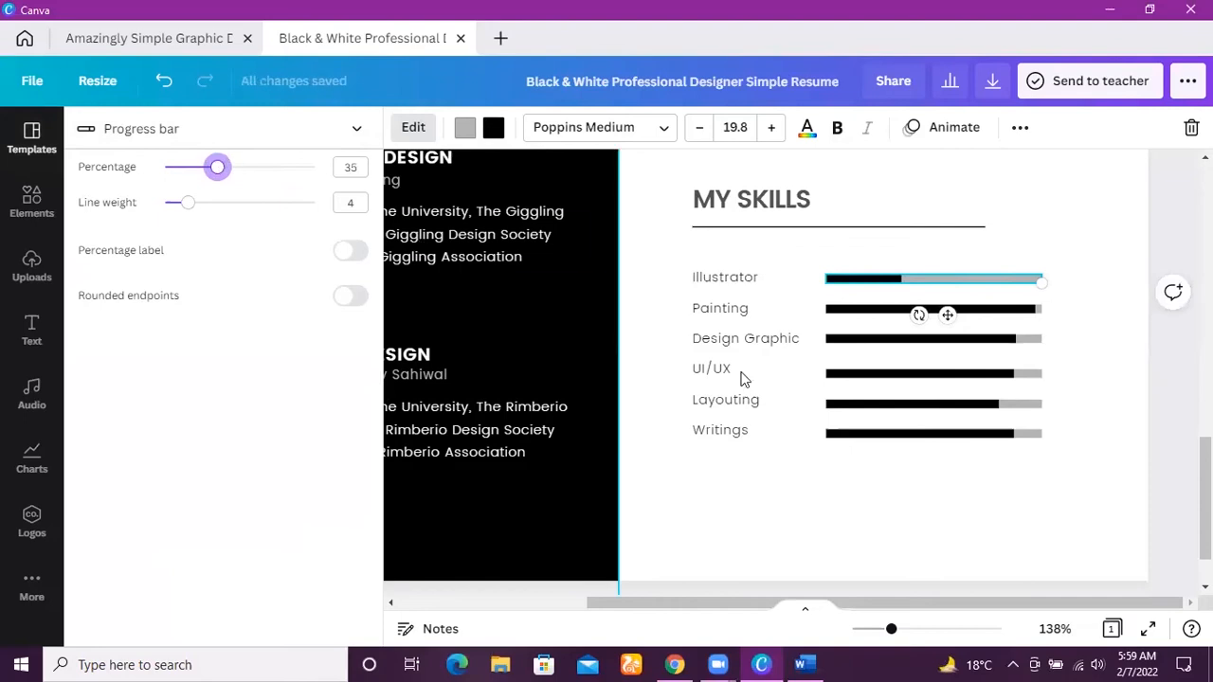
click(883, 555)
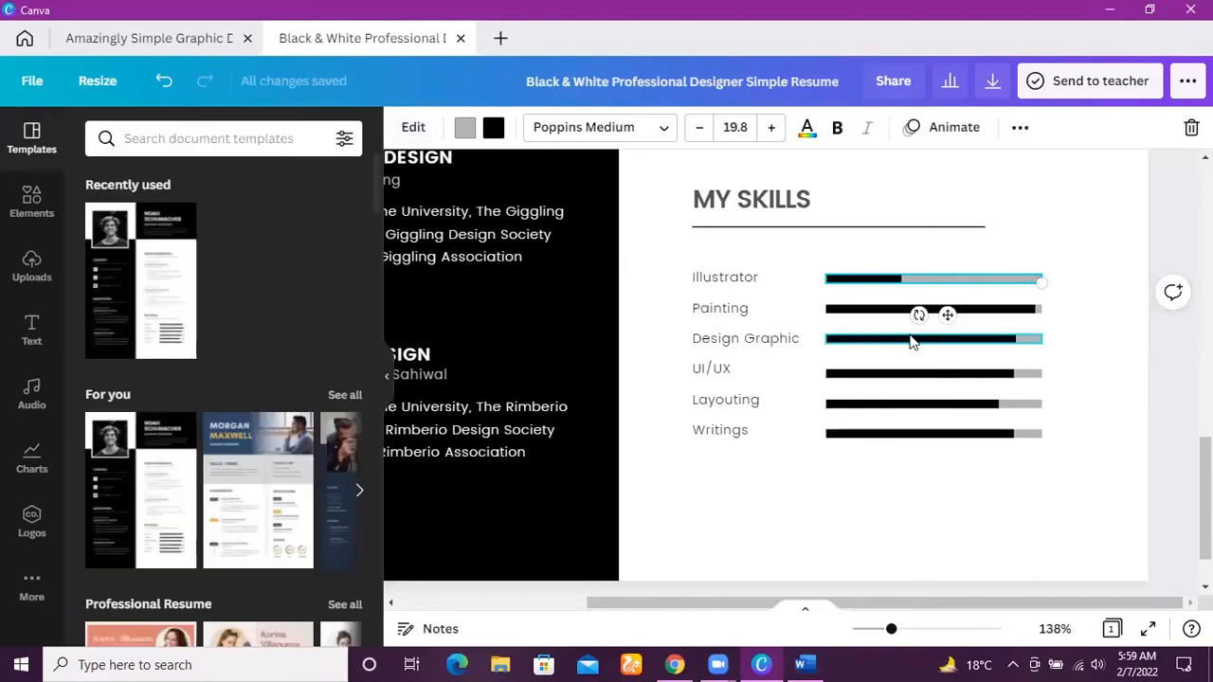
Set the Painting progress bar under My Skills to 81 percent.
click(870, 320)
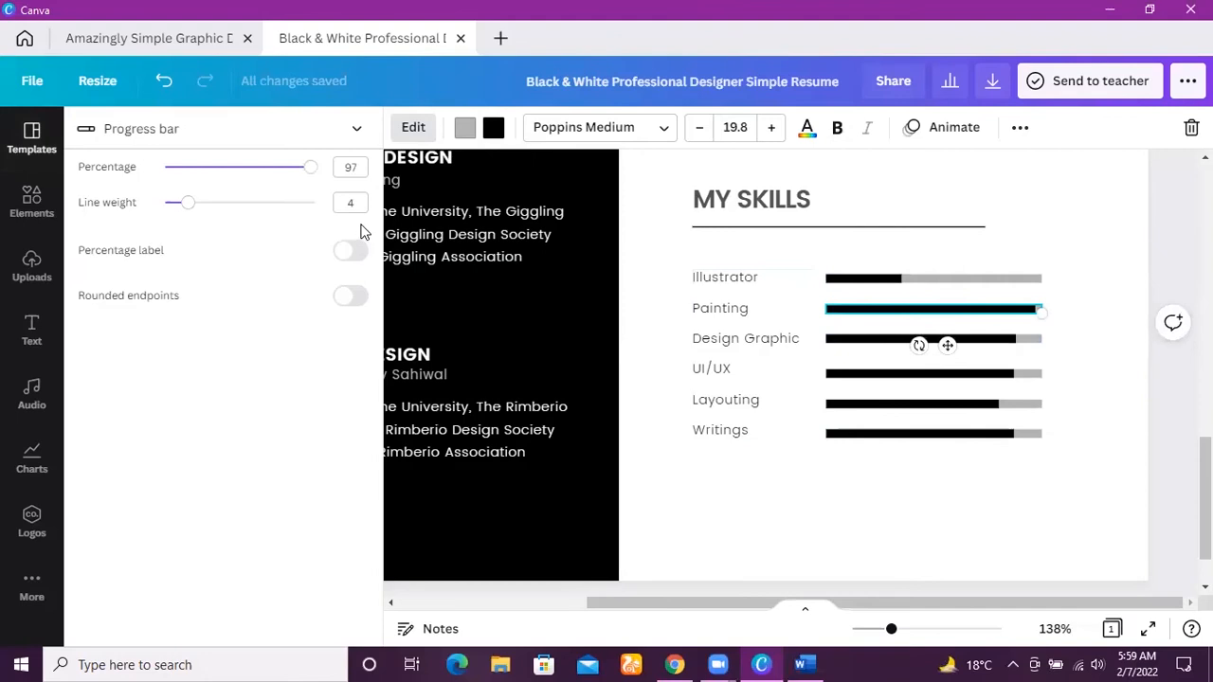
mouse_move(309, 173)
mouse_down()
mouse_move(236, 173)
mouse_move(286, 175)
mouse_up()
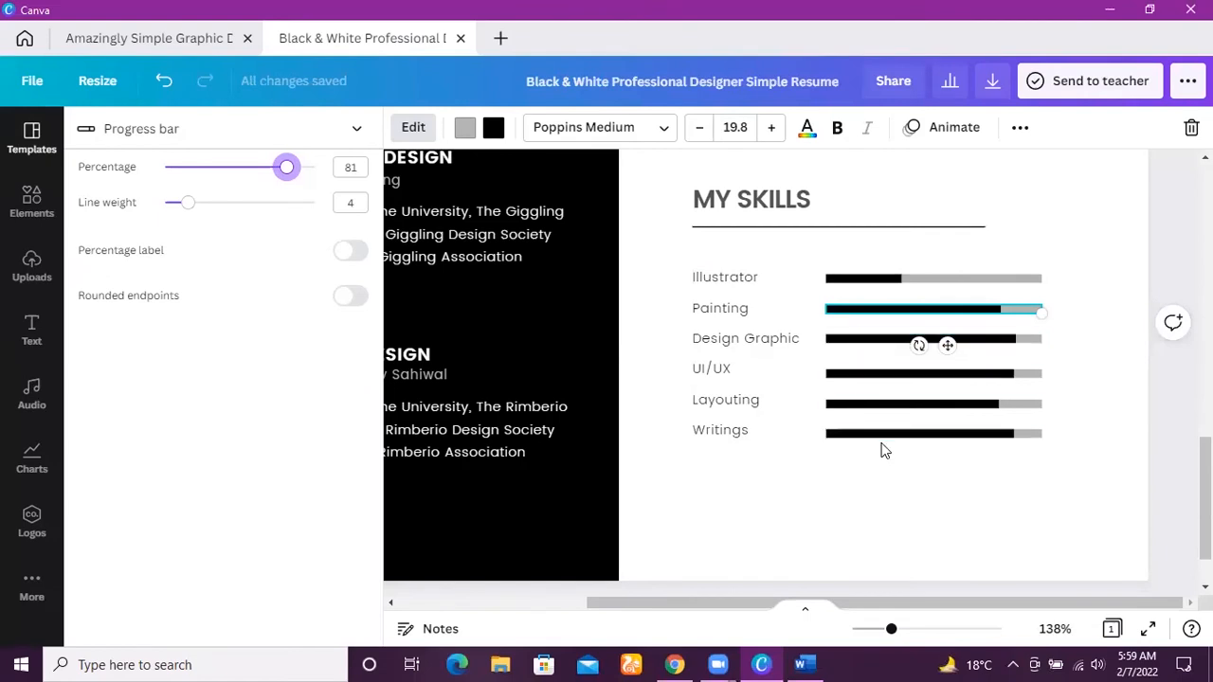
click(849, 524)
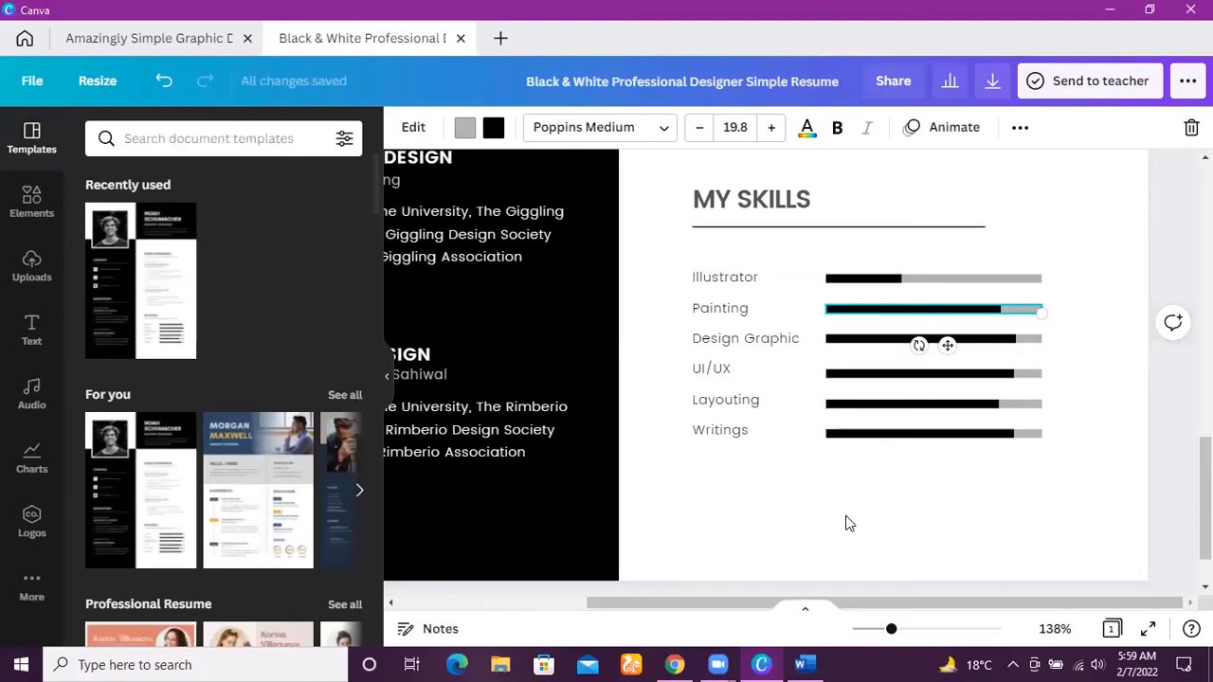
View the whole resume page at 36% zoom and minimize the Canva window.
click(1001, 457)
drag(892, 628, 860, 631)
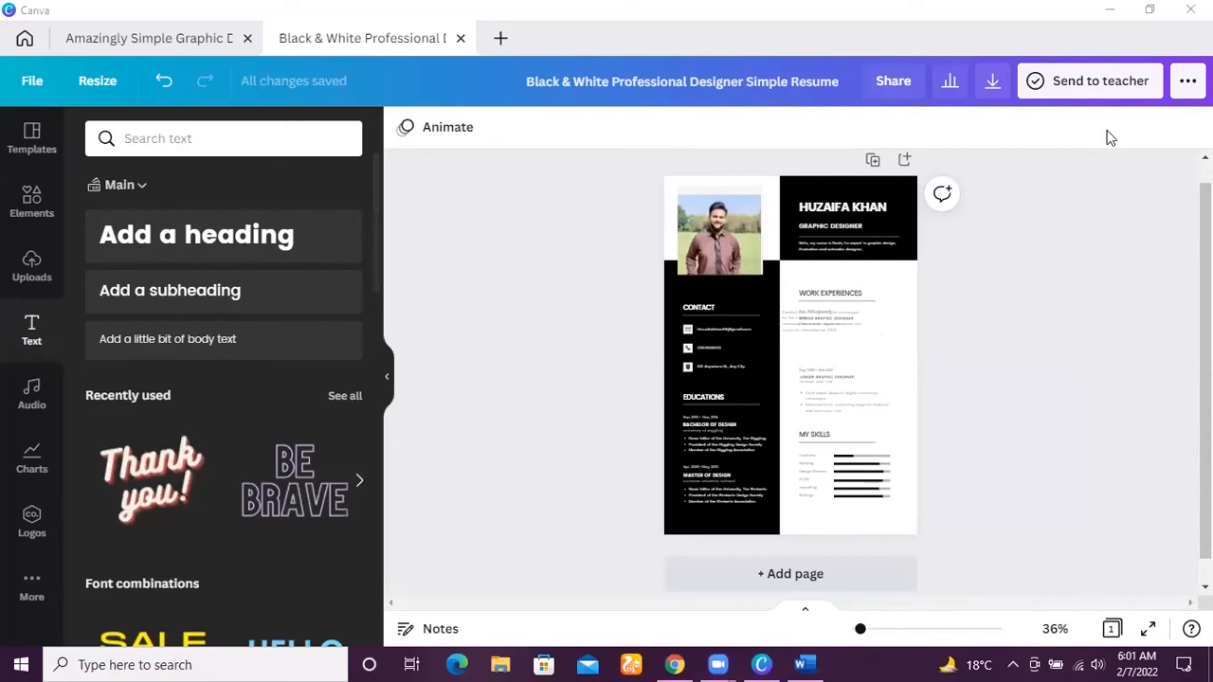
click(1110, 10)
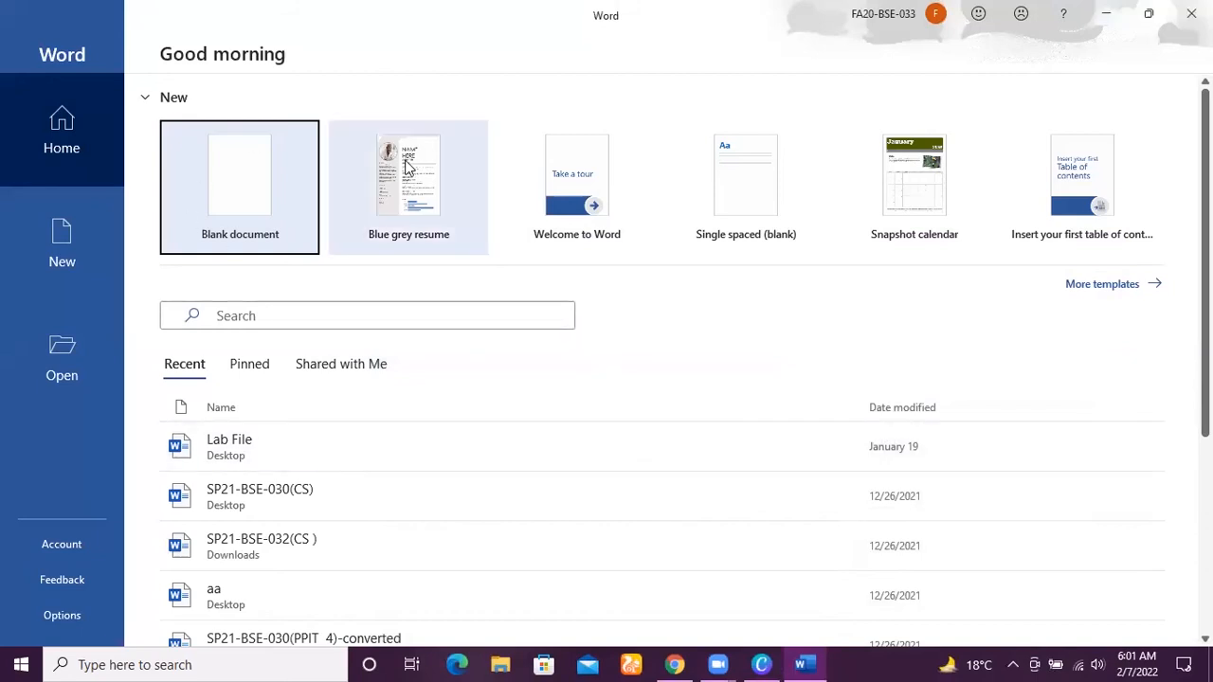
Switch to Chrome, search Google for "cv template word free download", and close the browser.
click(660, 662)
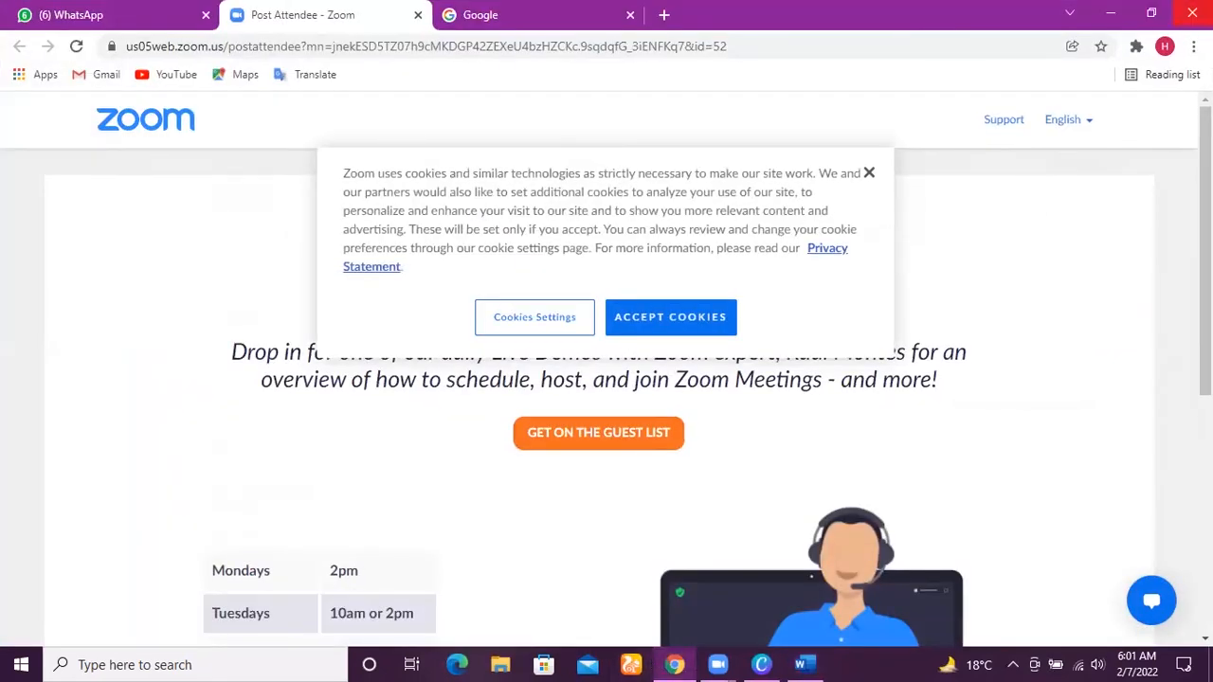
click(1150, 13)
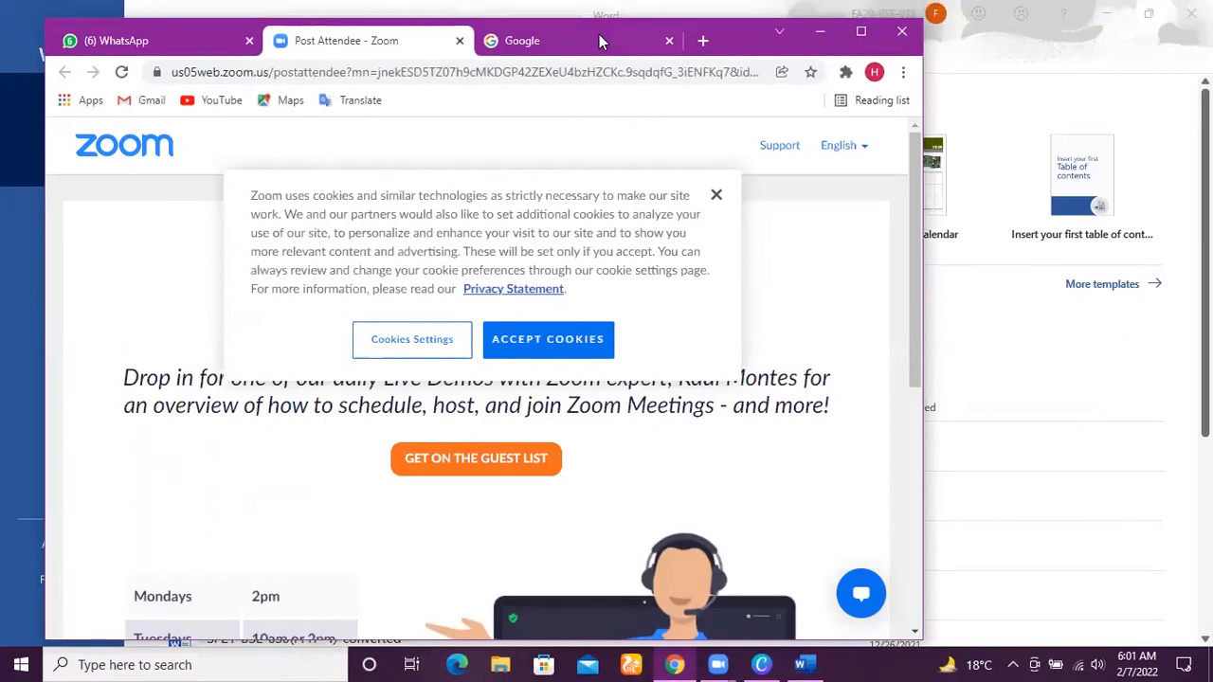
click(599, 38)
click(468, 289)
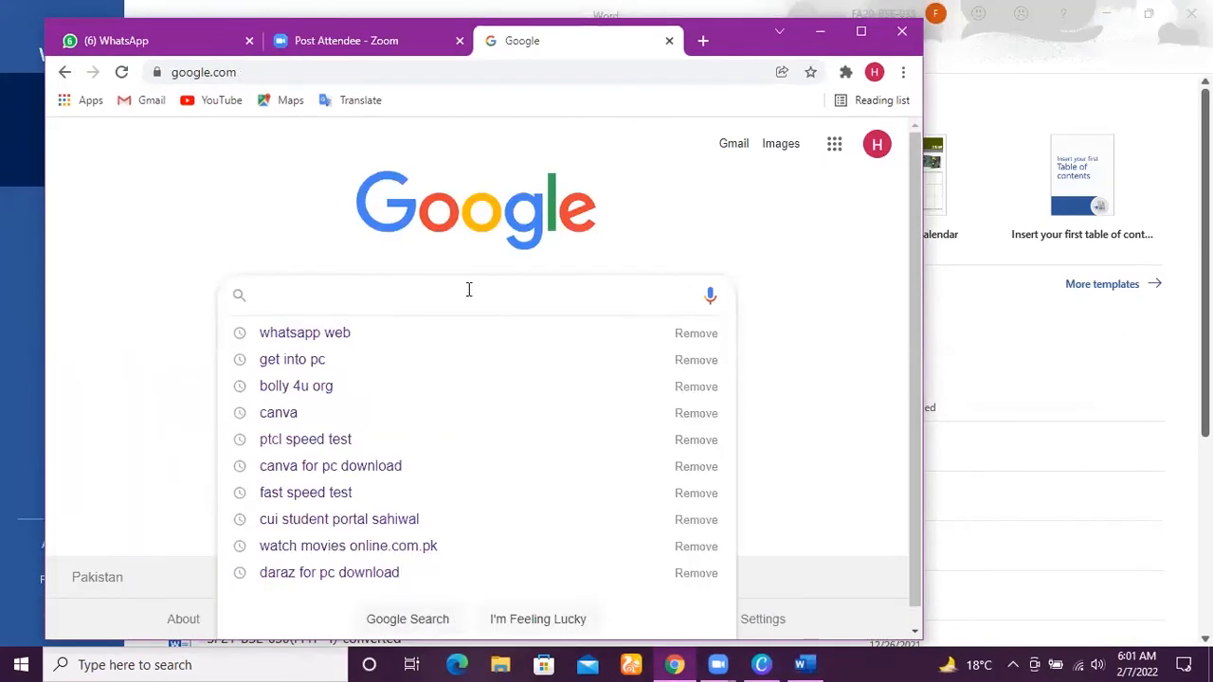
text(cv te)
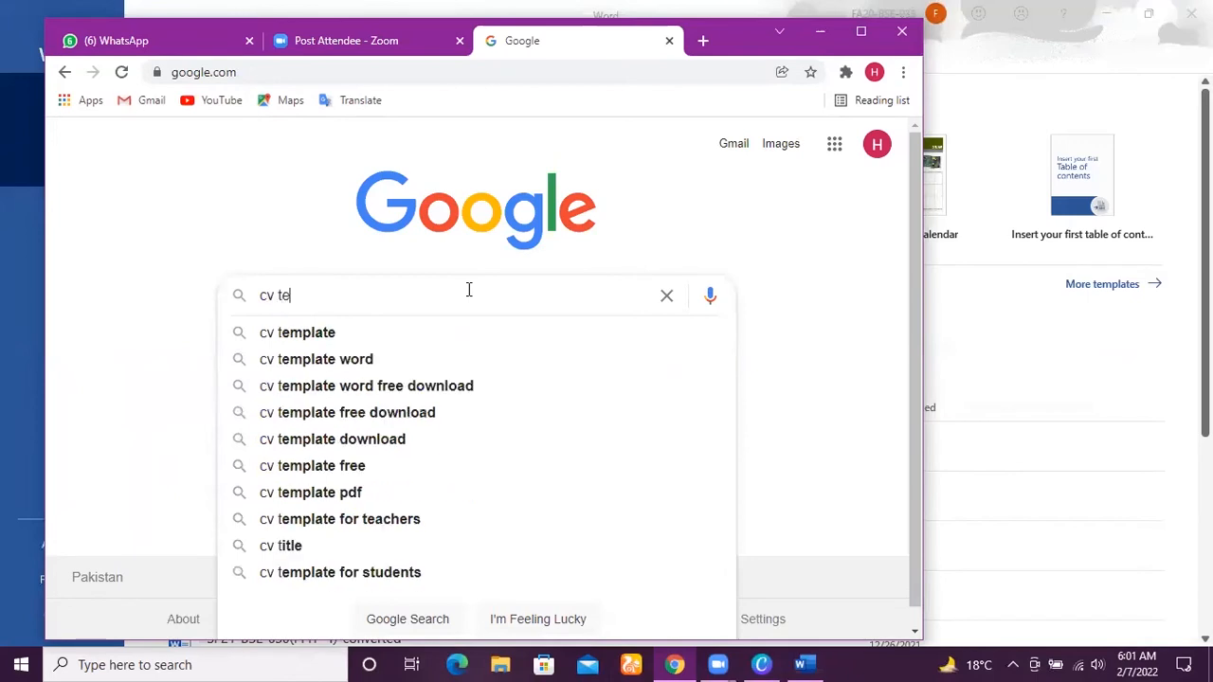
text(m)
key(Down)
key(Down)
key(Down)
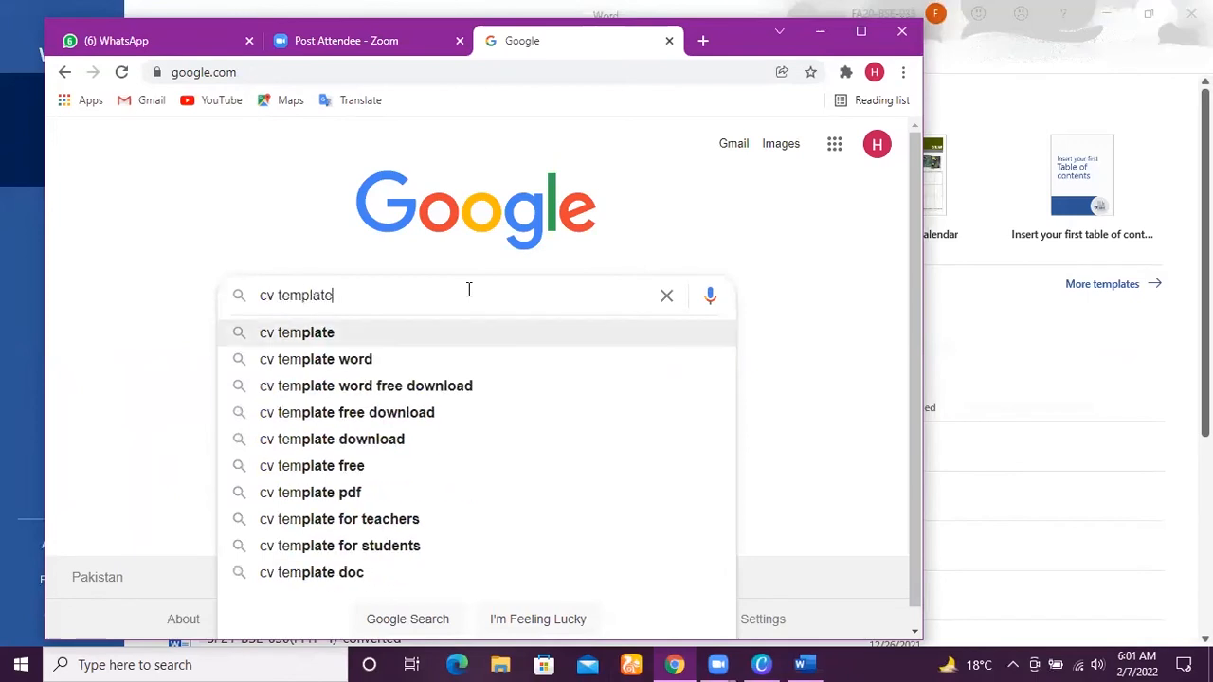
key(Return)
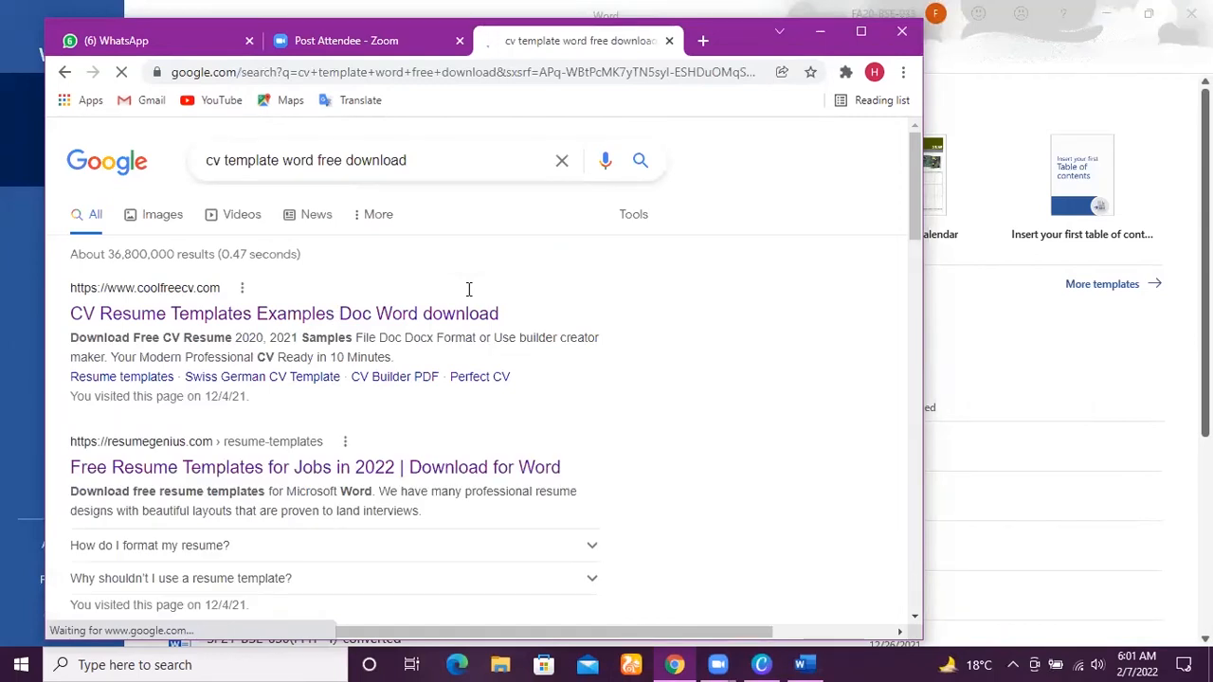
click(901, 32)
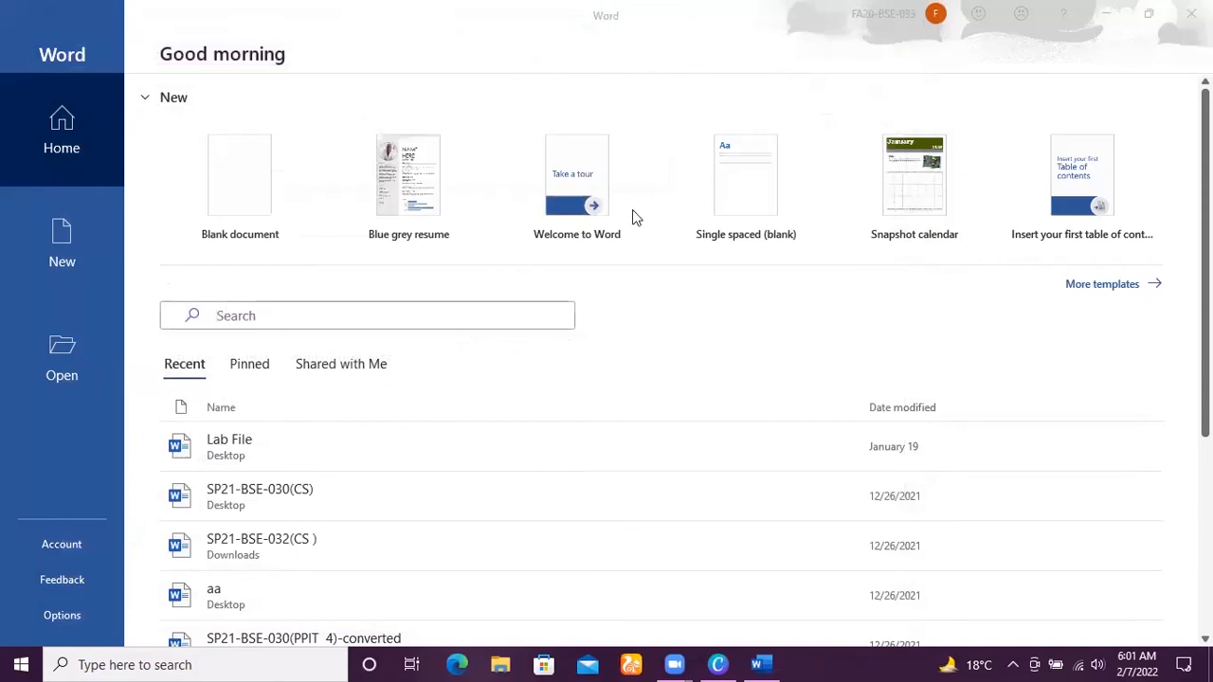
Create a new Word document from the Blue grey resume template.
click(407, 194)
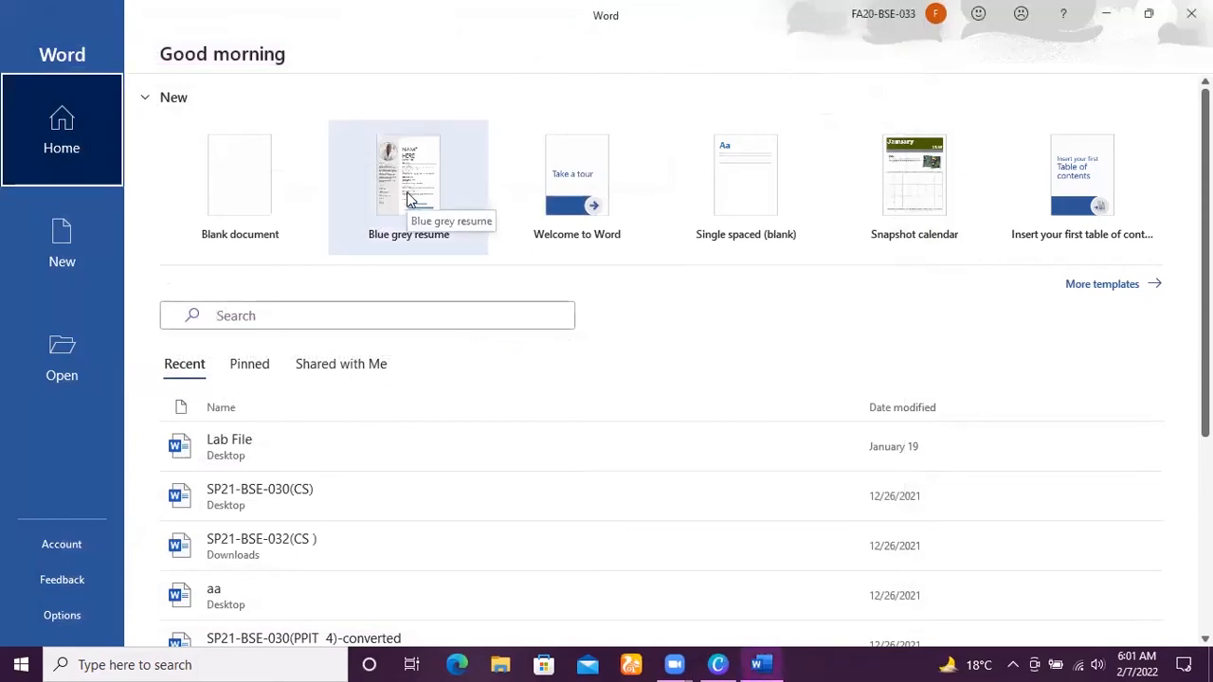
click(390, 181)
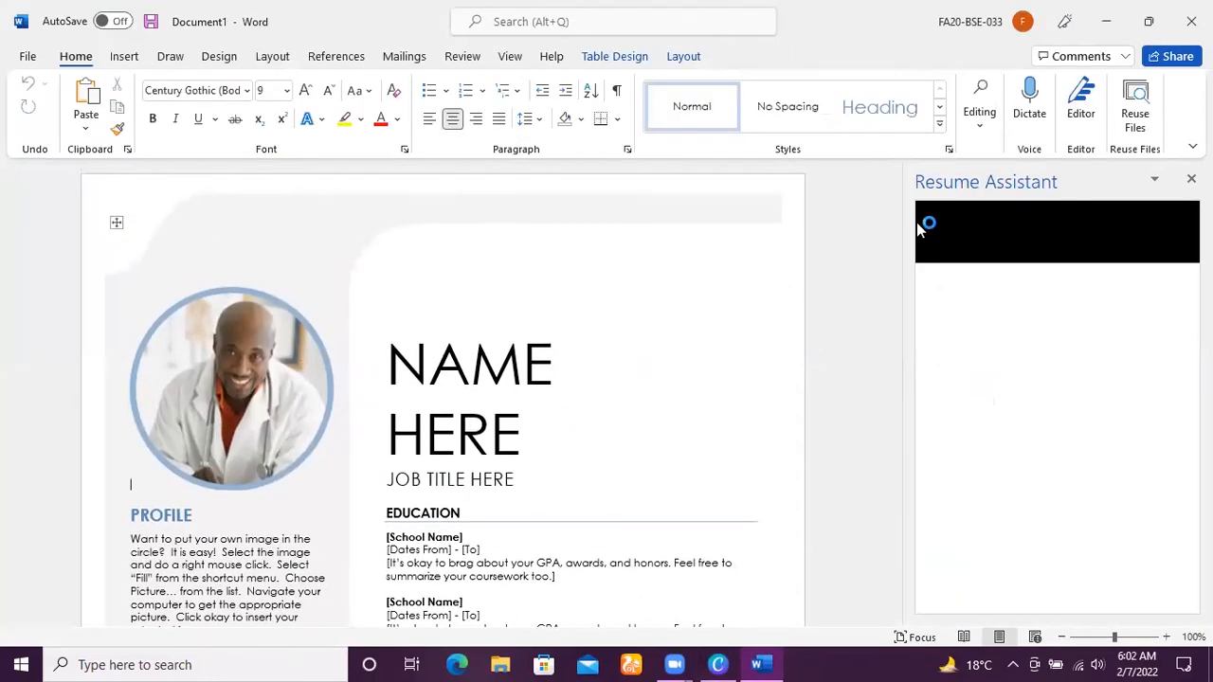
mouse_move(893, 260)
mouse_down()
mouse_move(892, 453)
mouse_move(904, 272)
mouse_up()
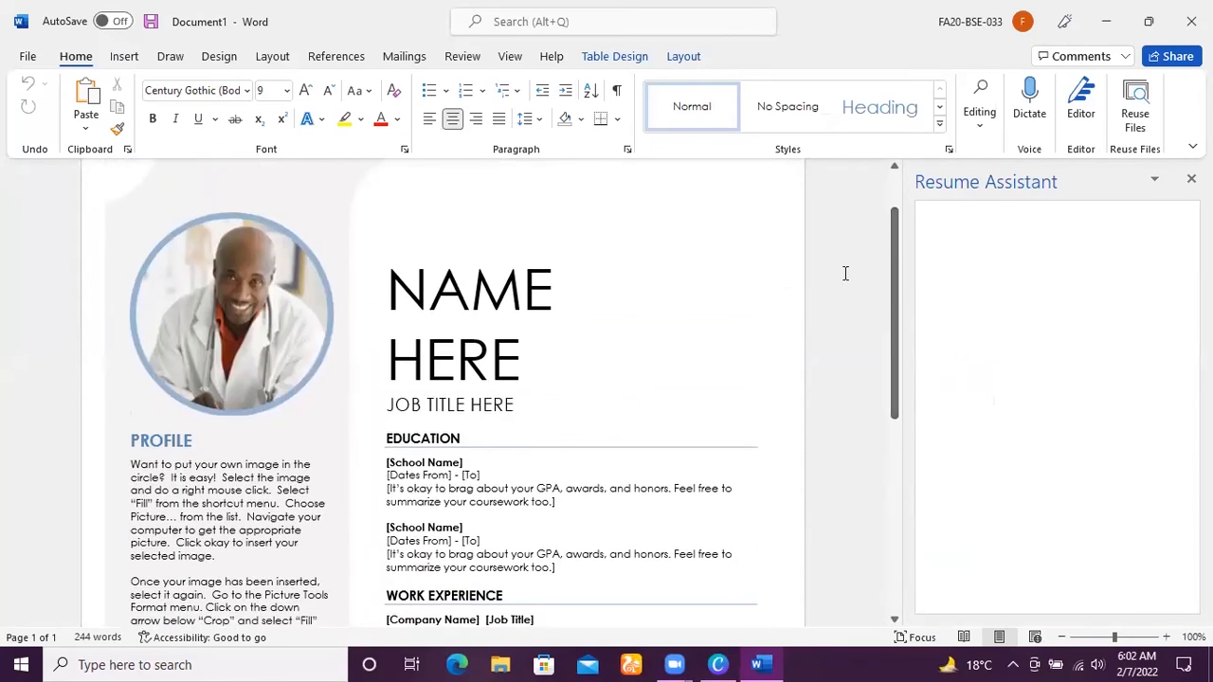
Replace the "NAME HERE" placeholder in the resume heading with the candidate's full name in capitals.
click(491, 330)
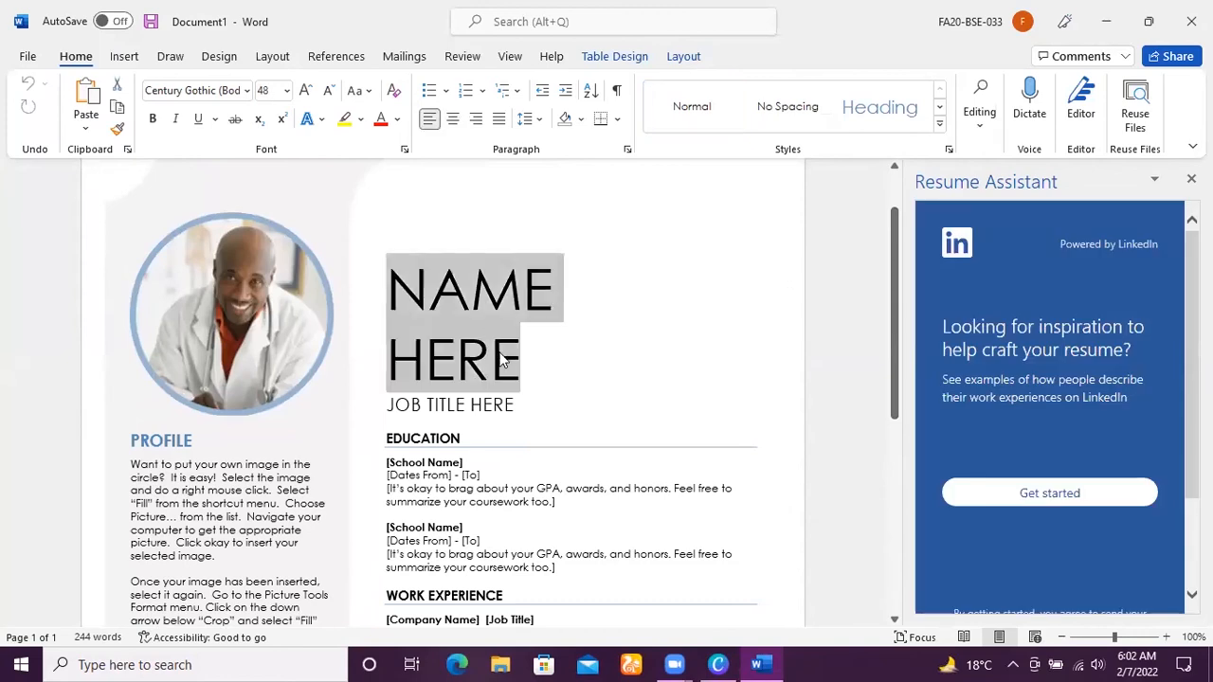
key(BackSpace)
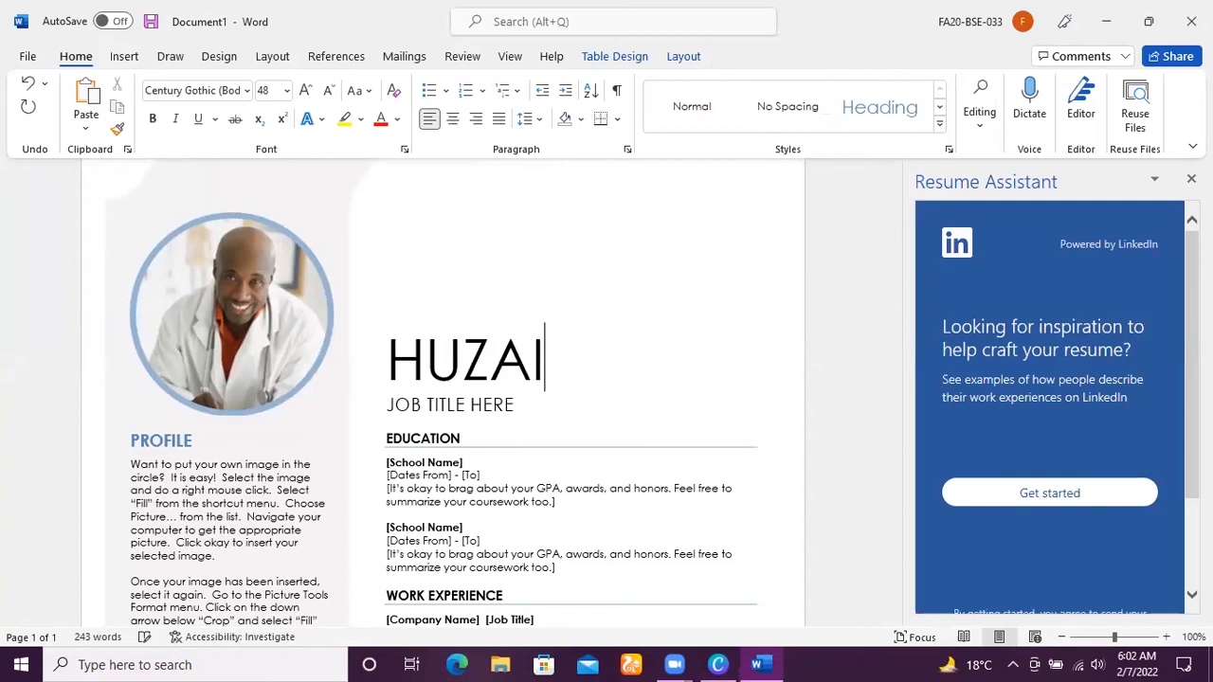
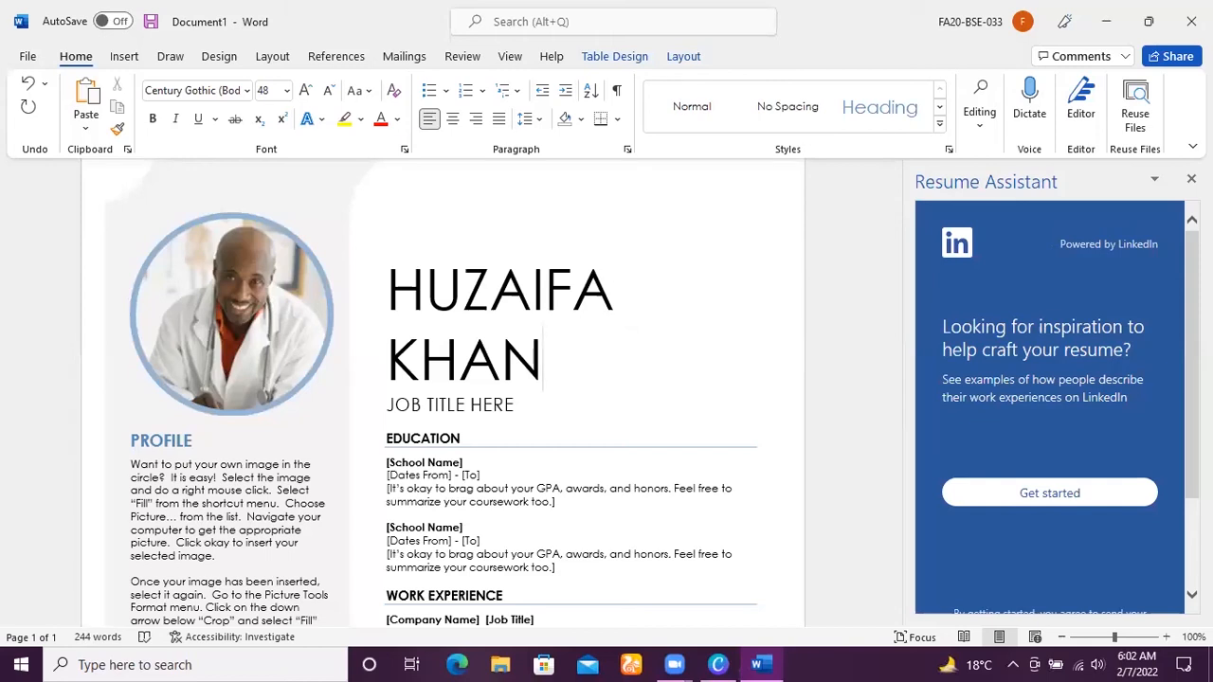
Replace the "JOB TITLE HERE" placeholder below the candidate's name with "Web dev".
scroll(1049, 407, down, 2)
scroll(1049, 407, up, 2)
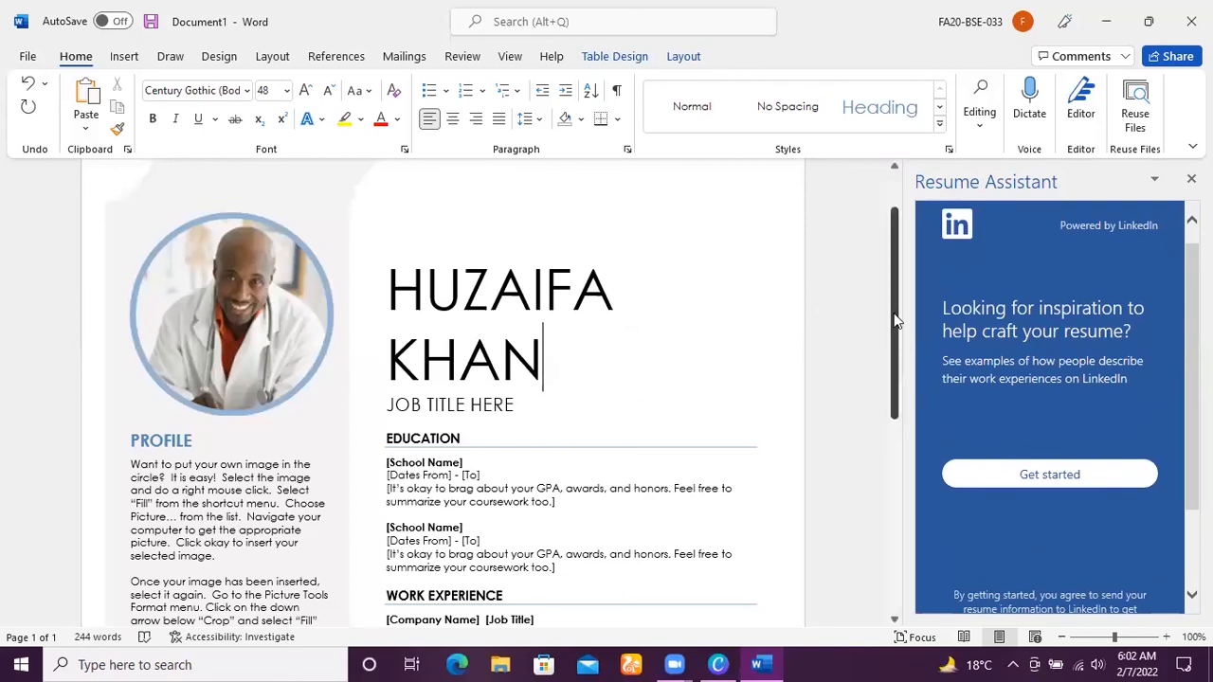
drag(901, 319, 912, 403)
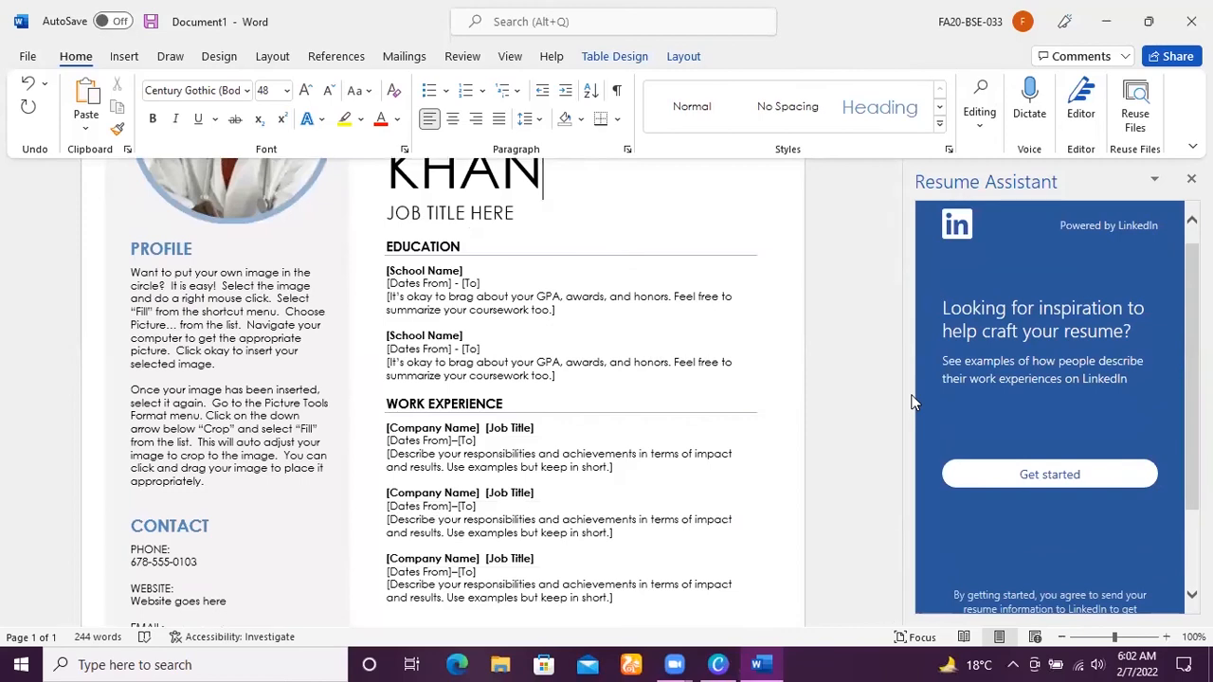
click(498, 215)
key(BackSpace)
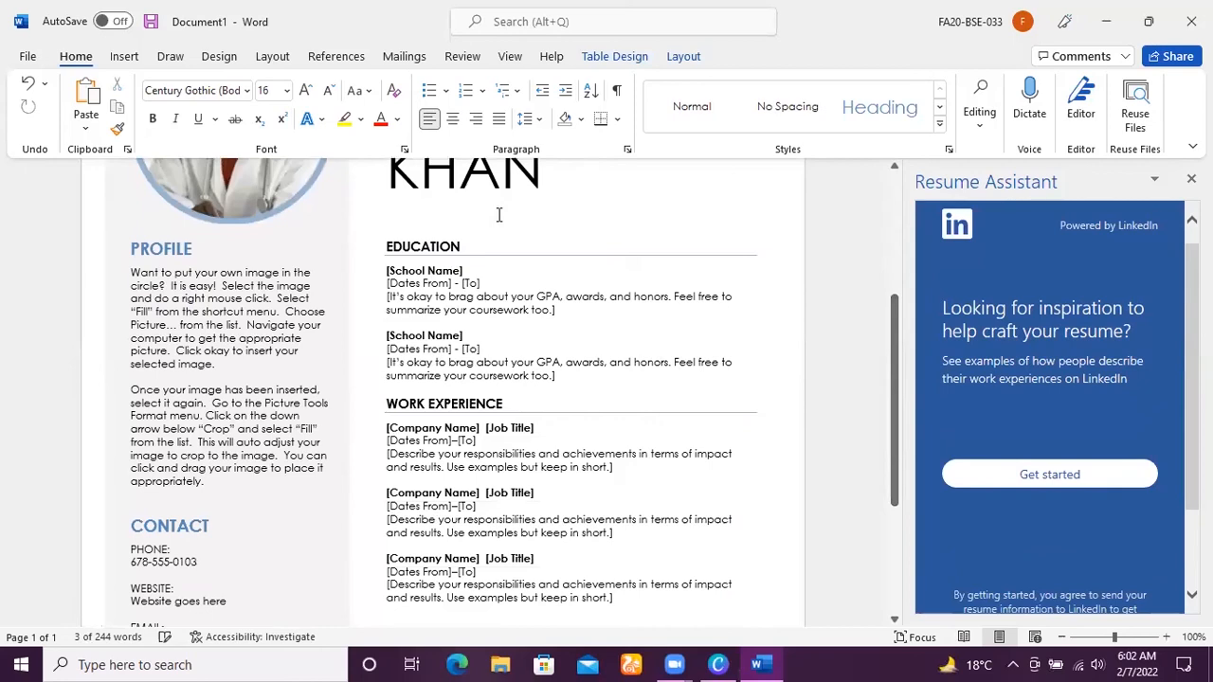
text(Web dev)
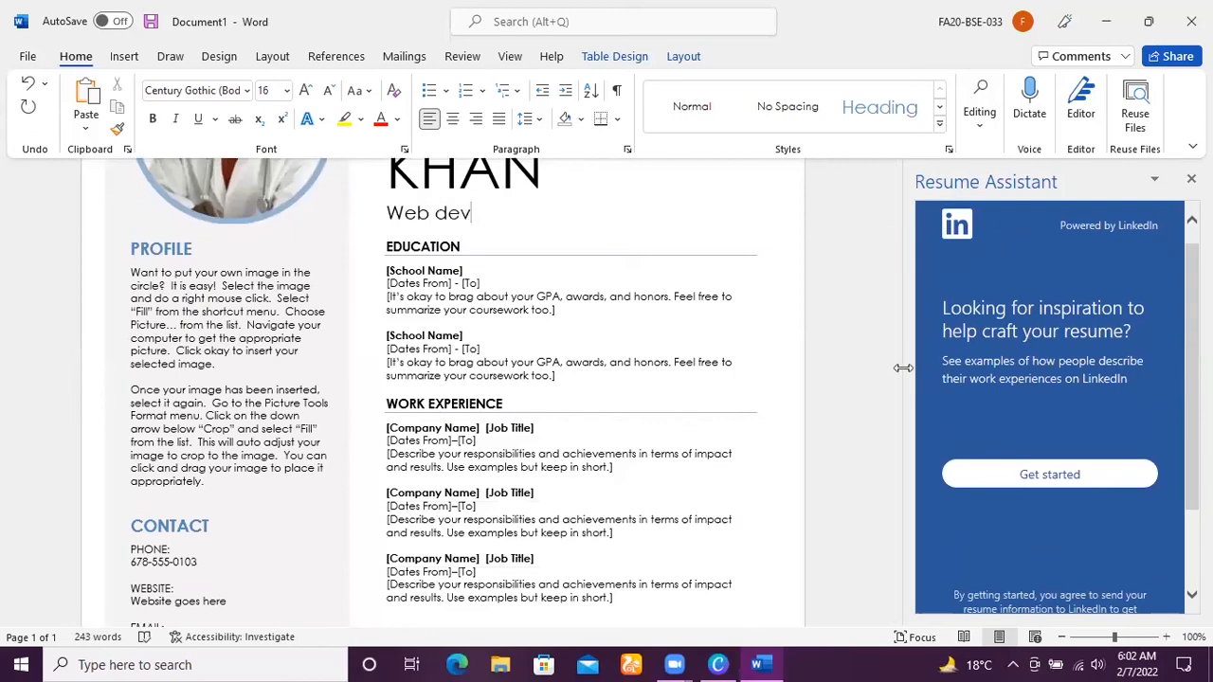
Delete the template's circular placeholder photo above the PROFILE section of the resume.
scroll(896, 405, down, 4)
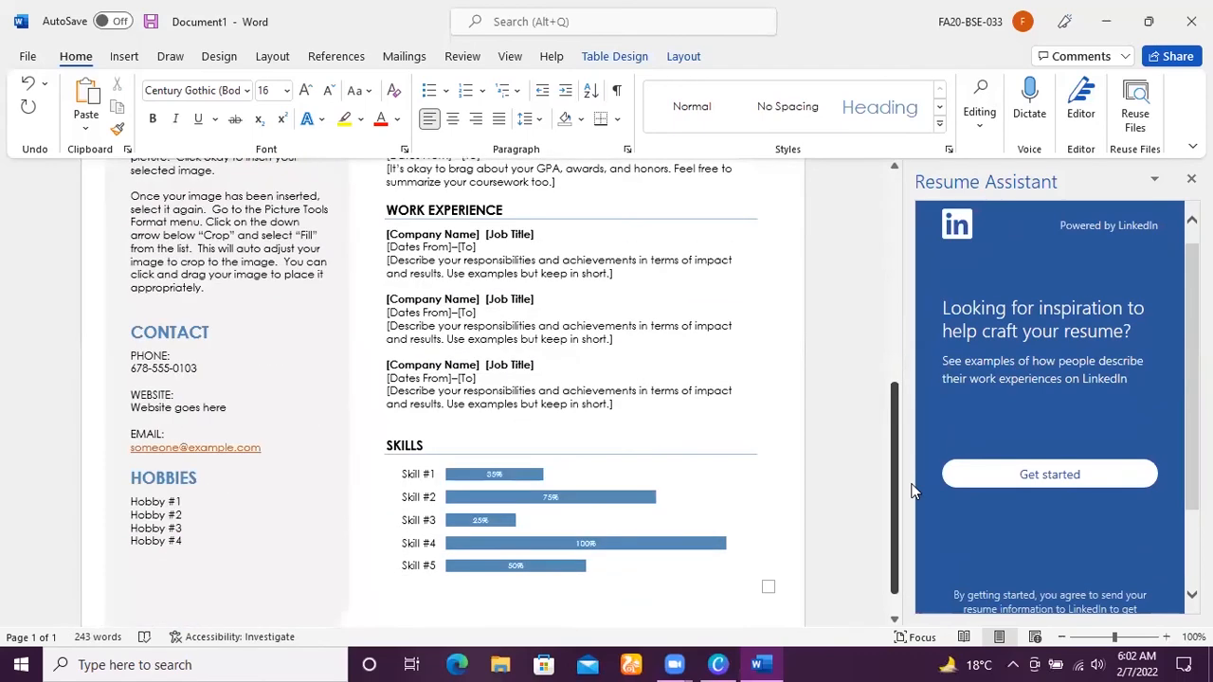
scroll(912, 490, up, 5)
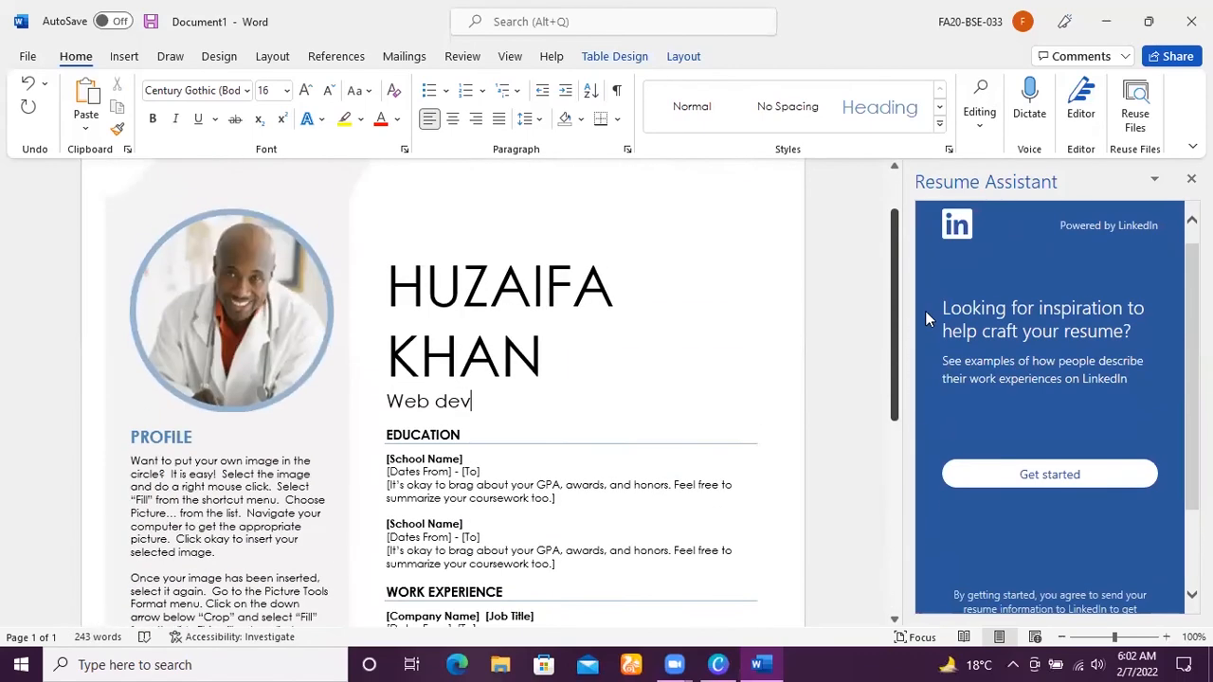
click(282, 365)
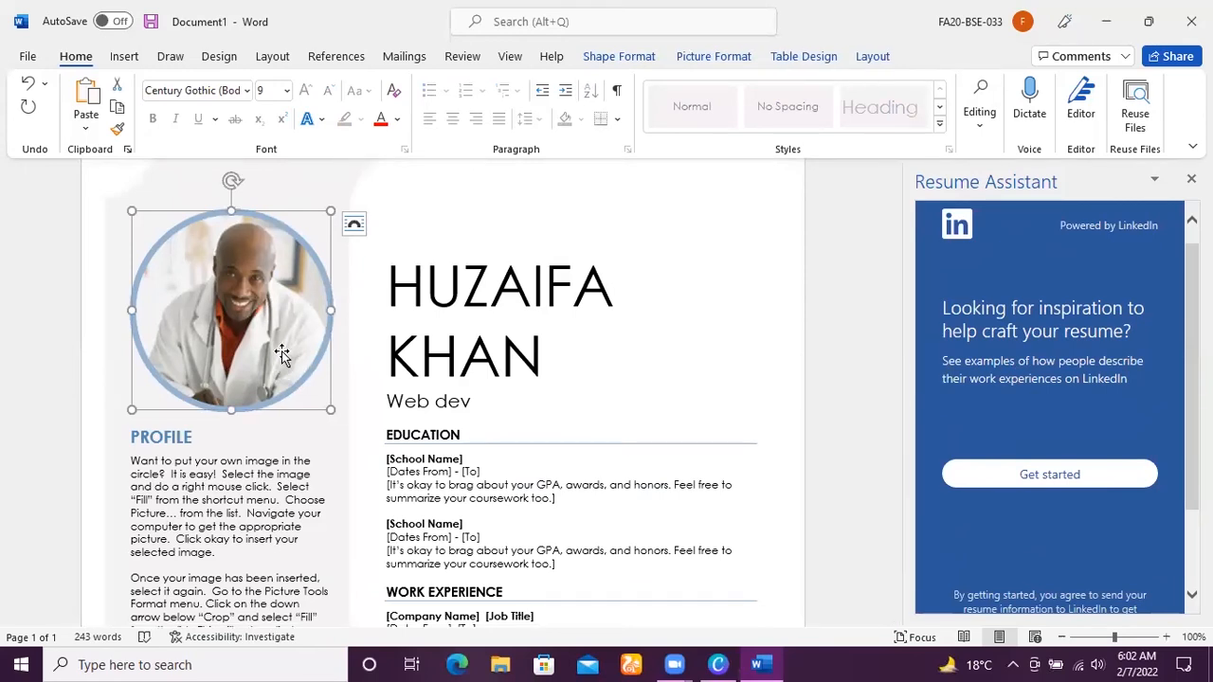
double_click(281, 294)
key(Delete)
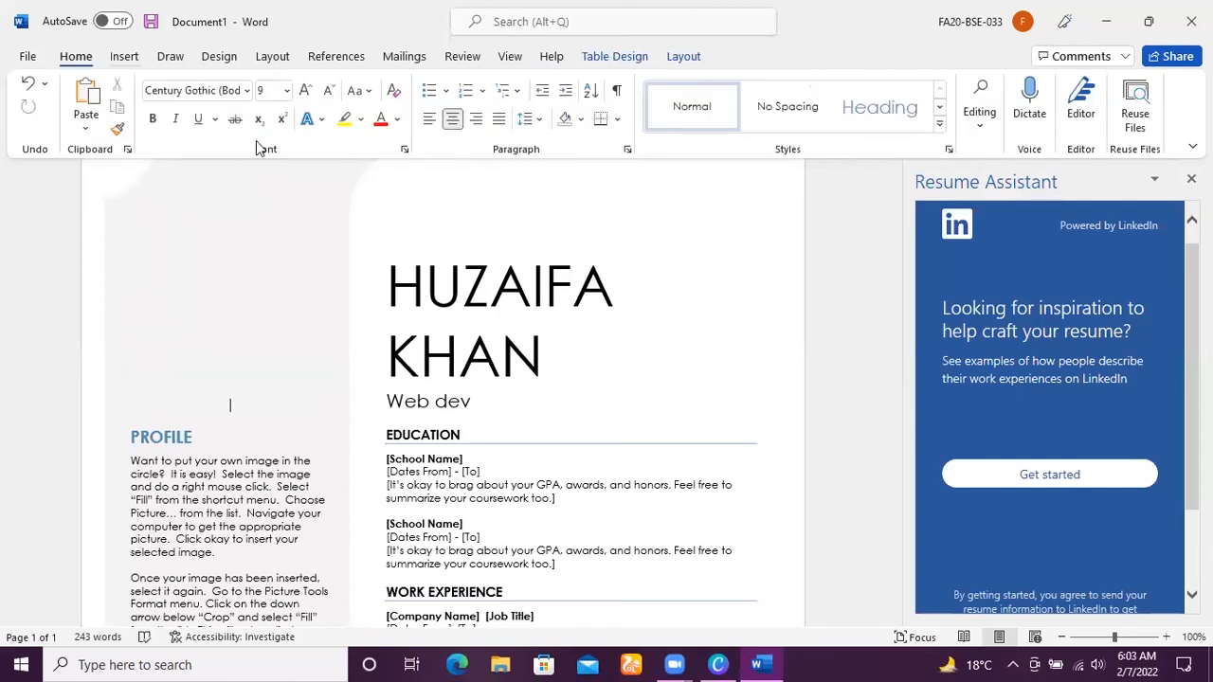
Insert an oval shape about 2.25" high and 2.33" wide in the empty photo area above the PROFILE heading.
click(124, 56)
click(202, 130)
click(149, 264)
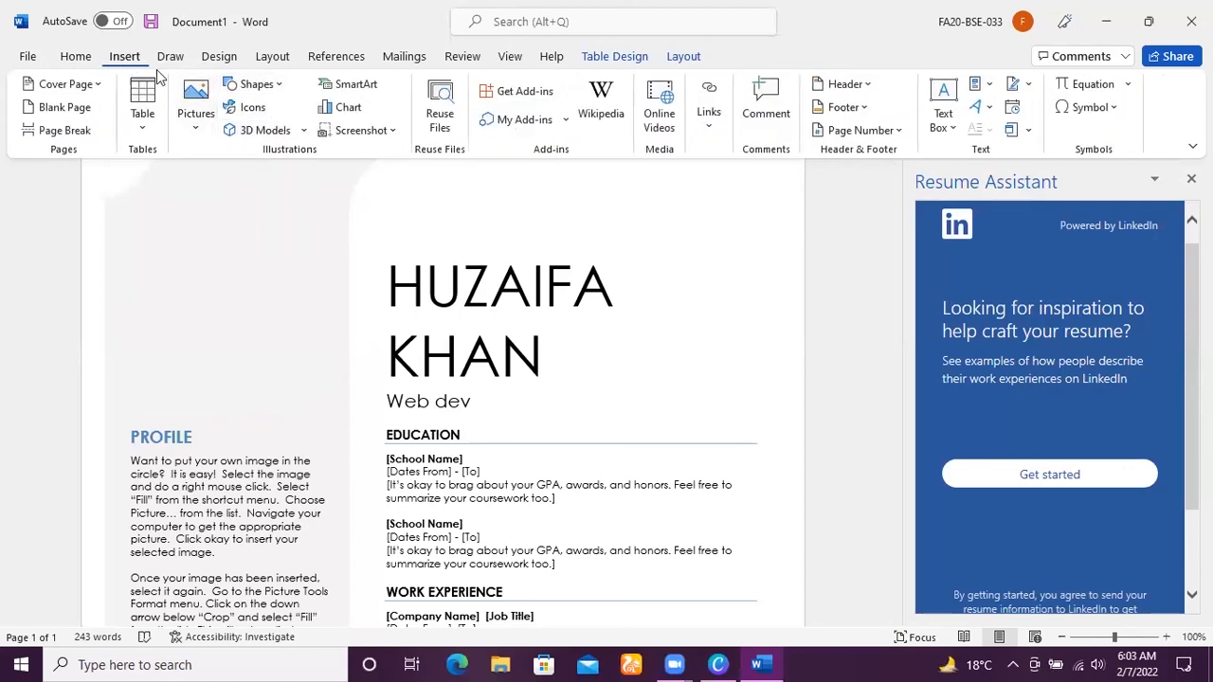
click(261, 86)
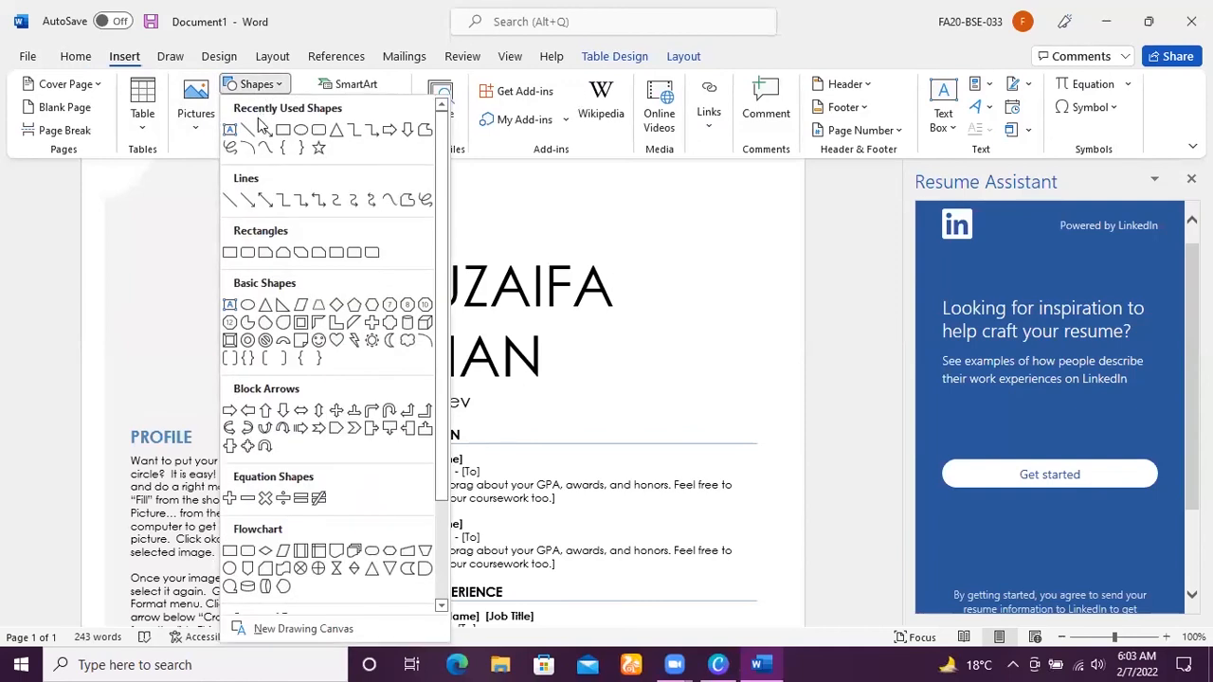
click(301, 130)
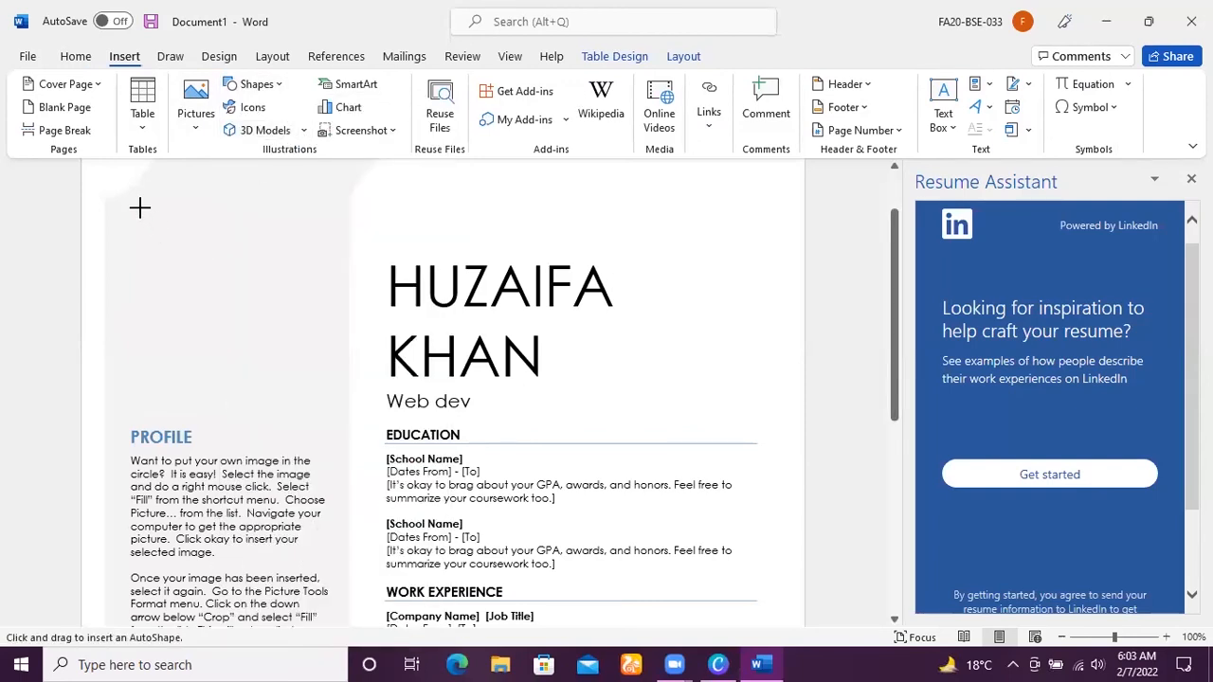
drag(139, 207, 336, 387)
drag(260, 338, 266, 295)
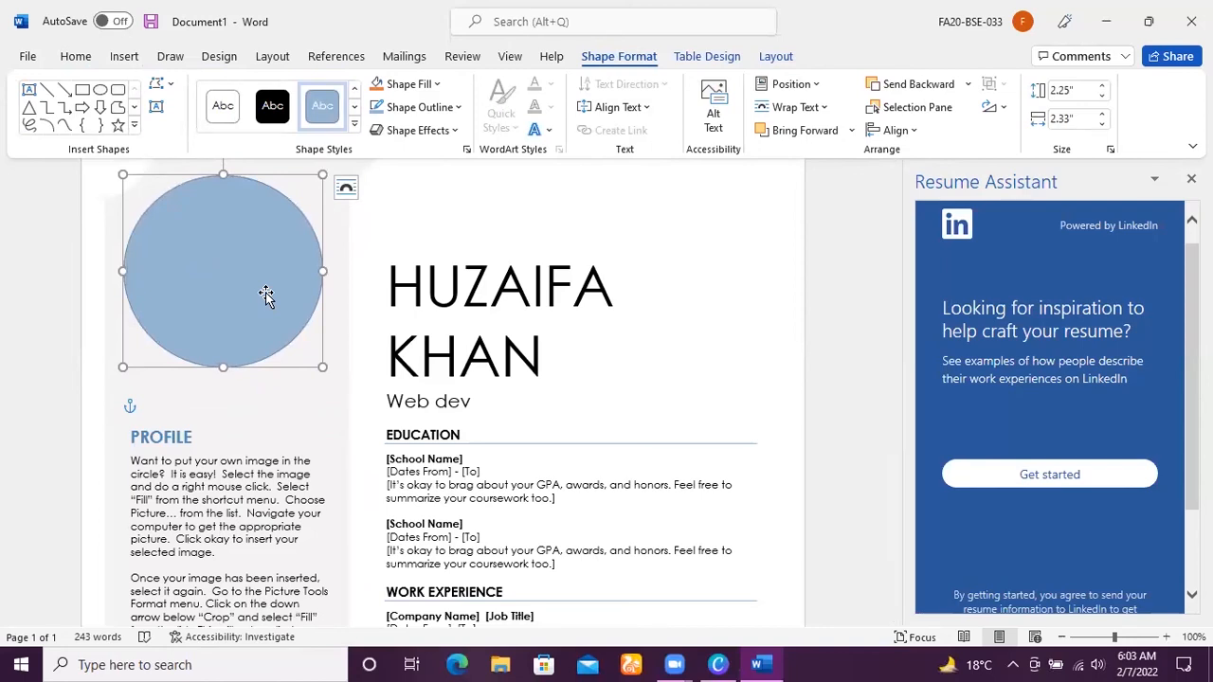
Fill the circle above PROFILE with the candidate's photo, the JPG dated 2/5/2022 4:57 AM in the Desktop folder.
click(496, 181)
click(262, 233)
click(422, 86)
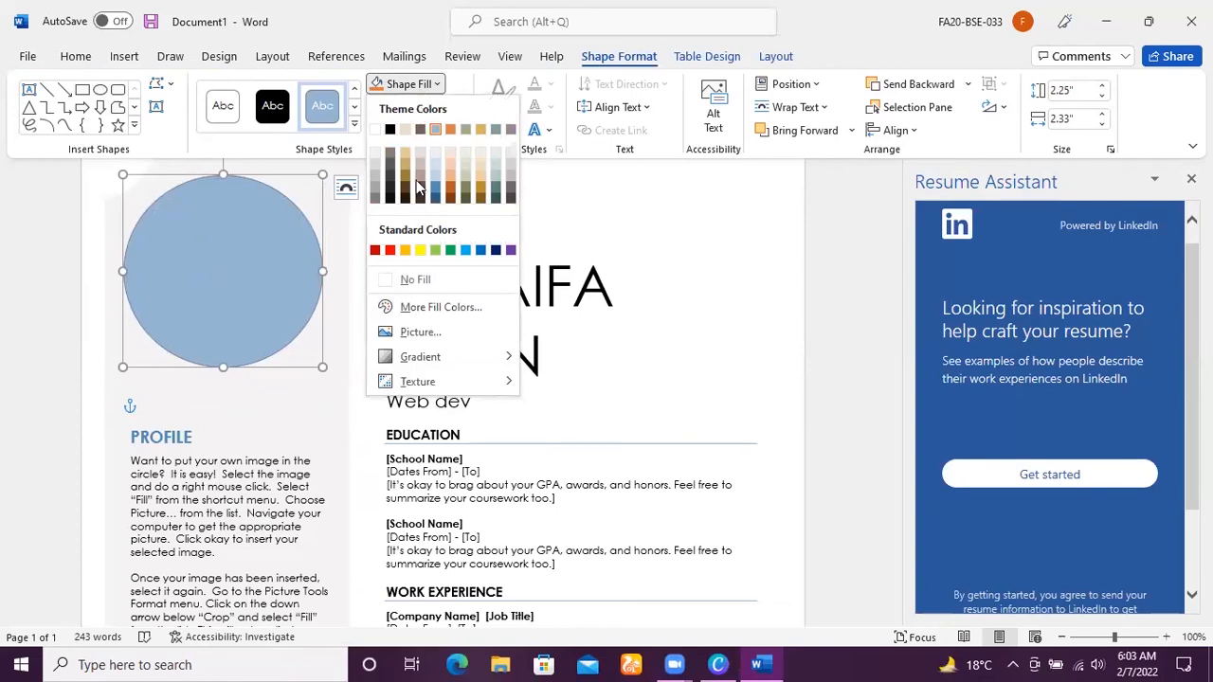
click(417, 332)
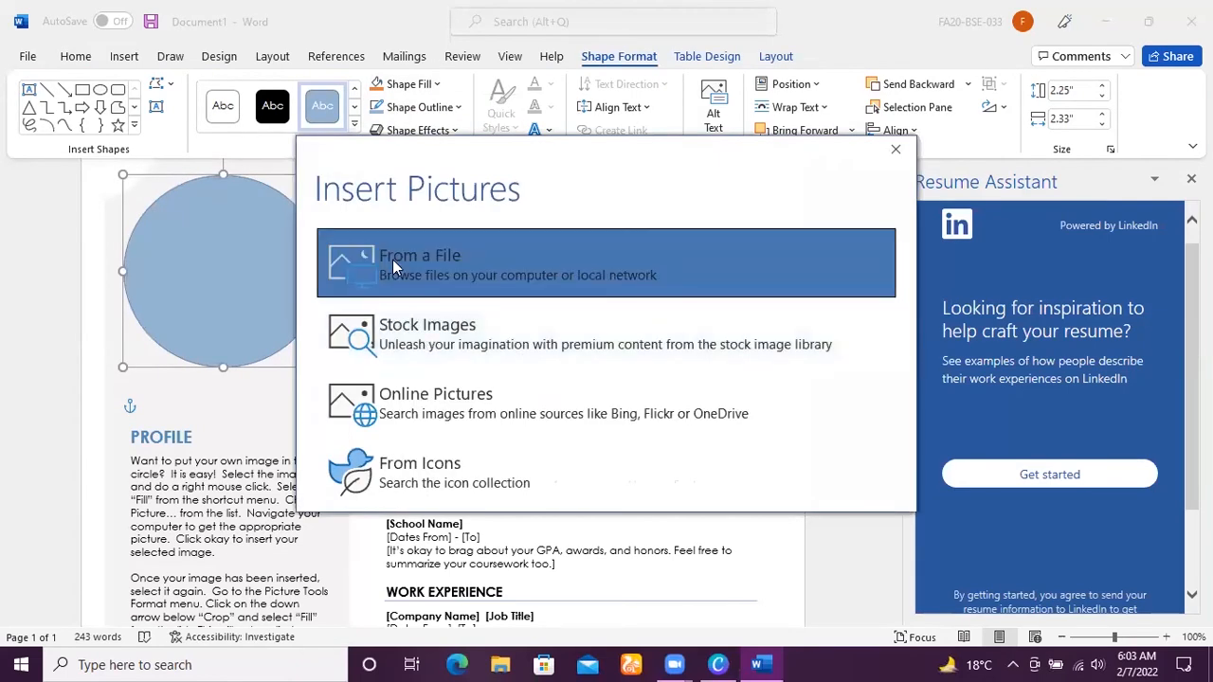
click(463, 245)
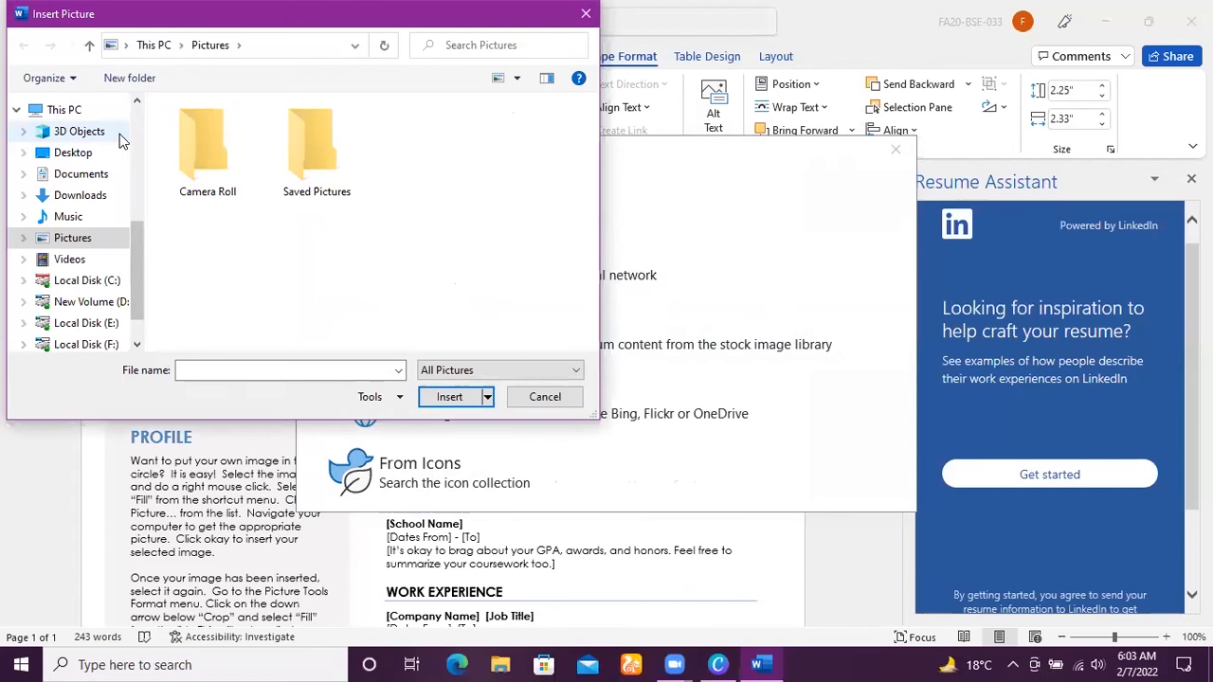
scroll(120, 140, up, 5)
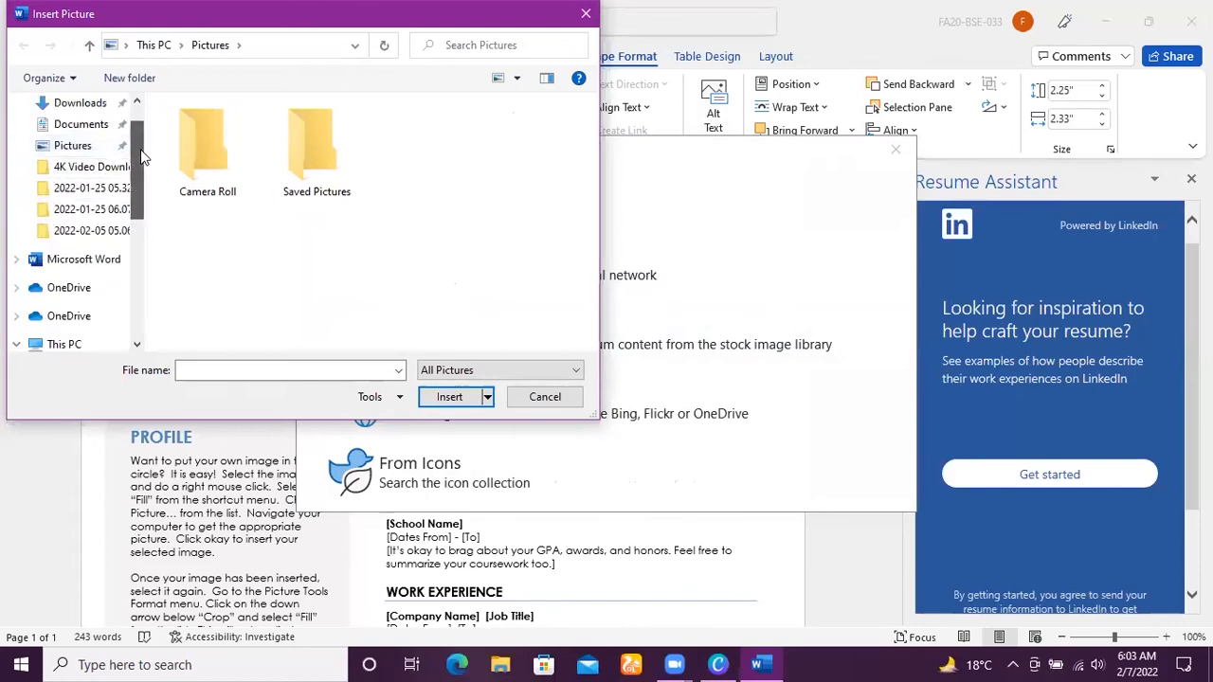
scroll(140, 151, up, 2)
click(74, 139)
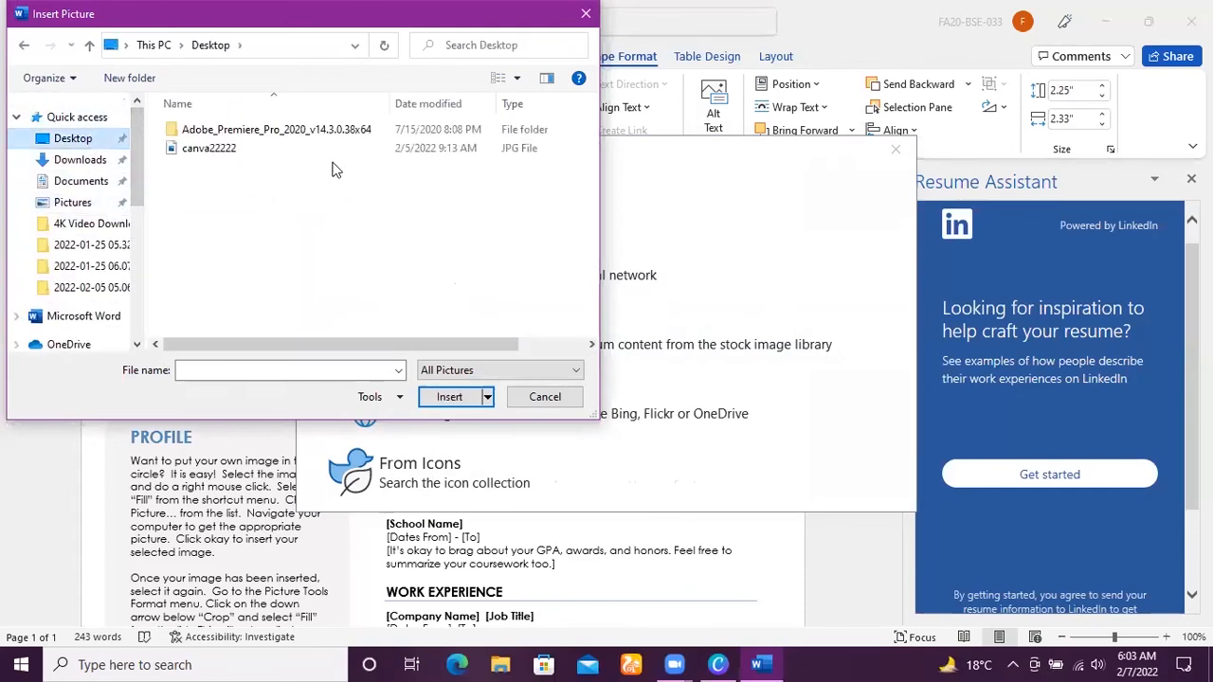
click(264, 222)
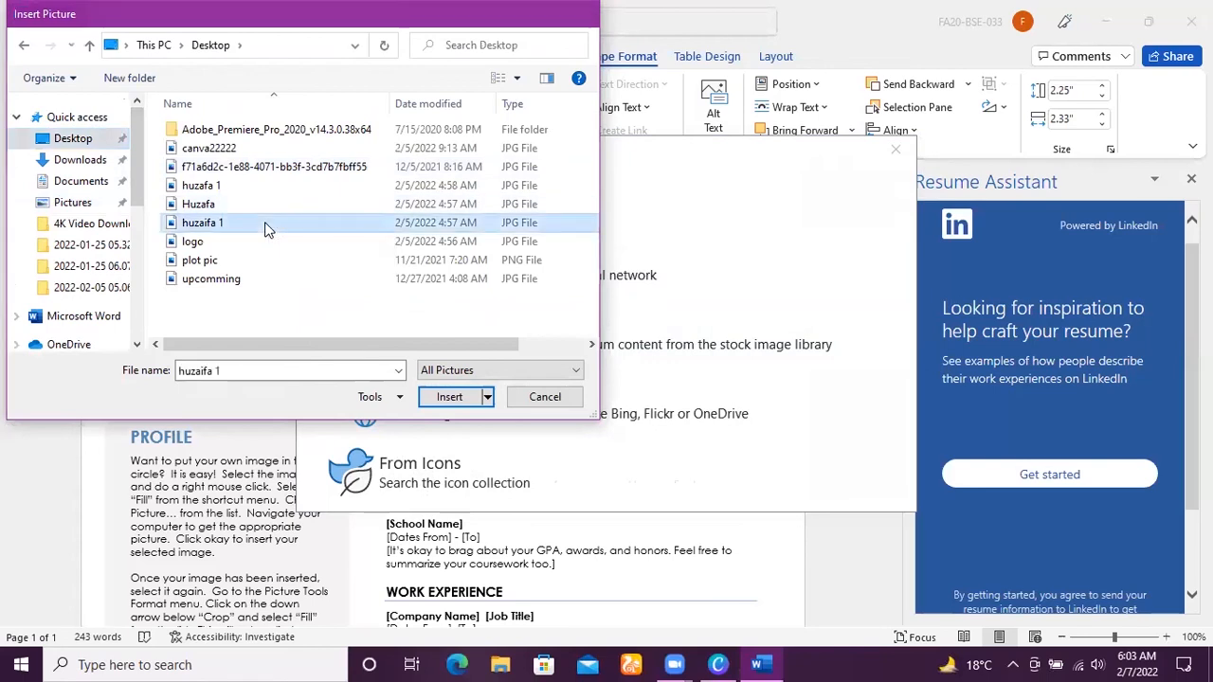
double_click(264, 221)
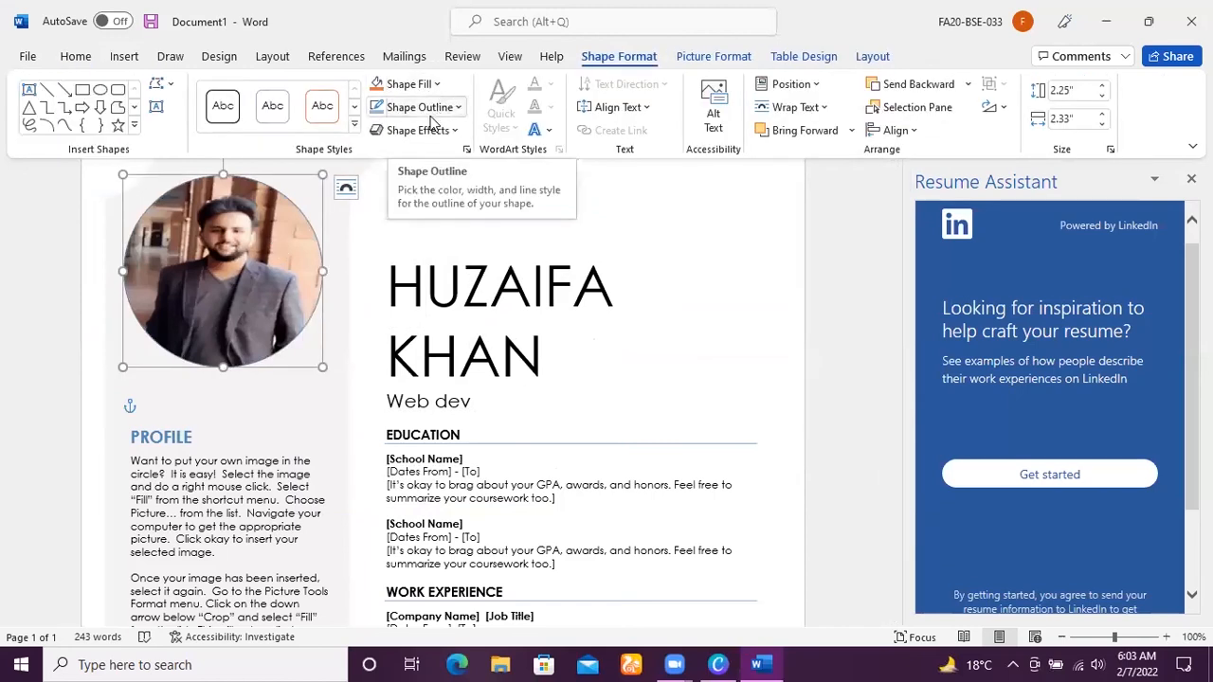
Give the circular photo a thicker outline and colour it dark grey.
click(425, 108)
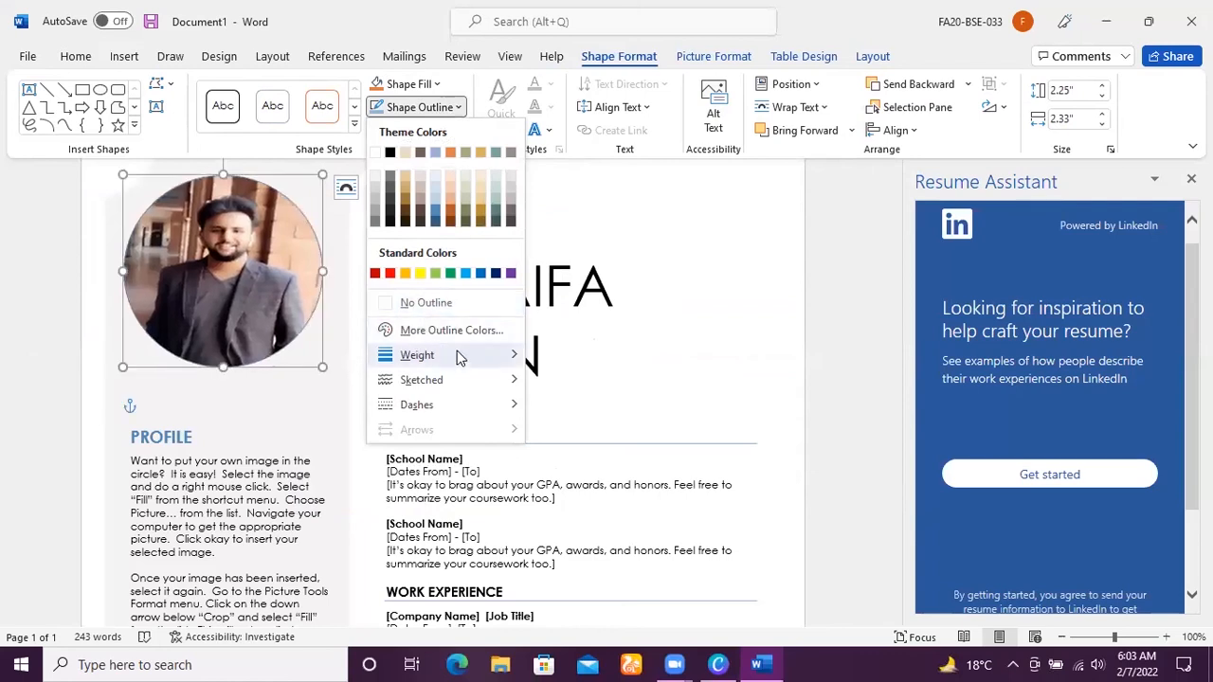
mouse_move(461, 354)
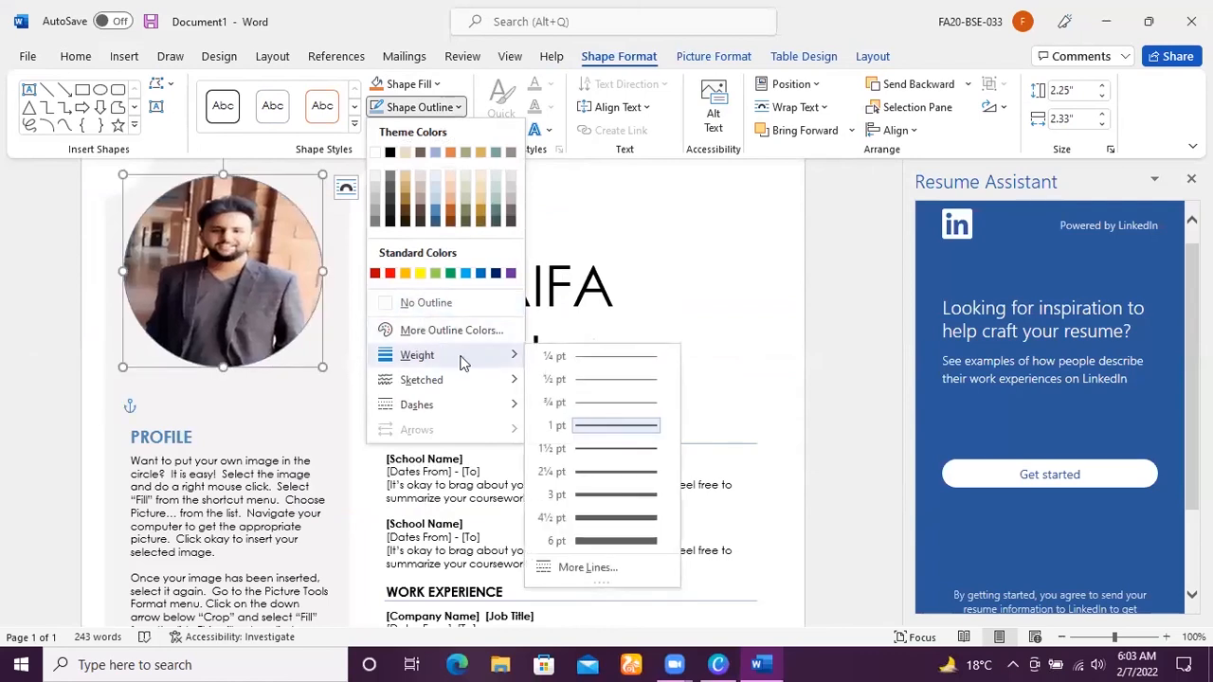
click(616, 518)
click(425, 107)
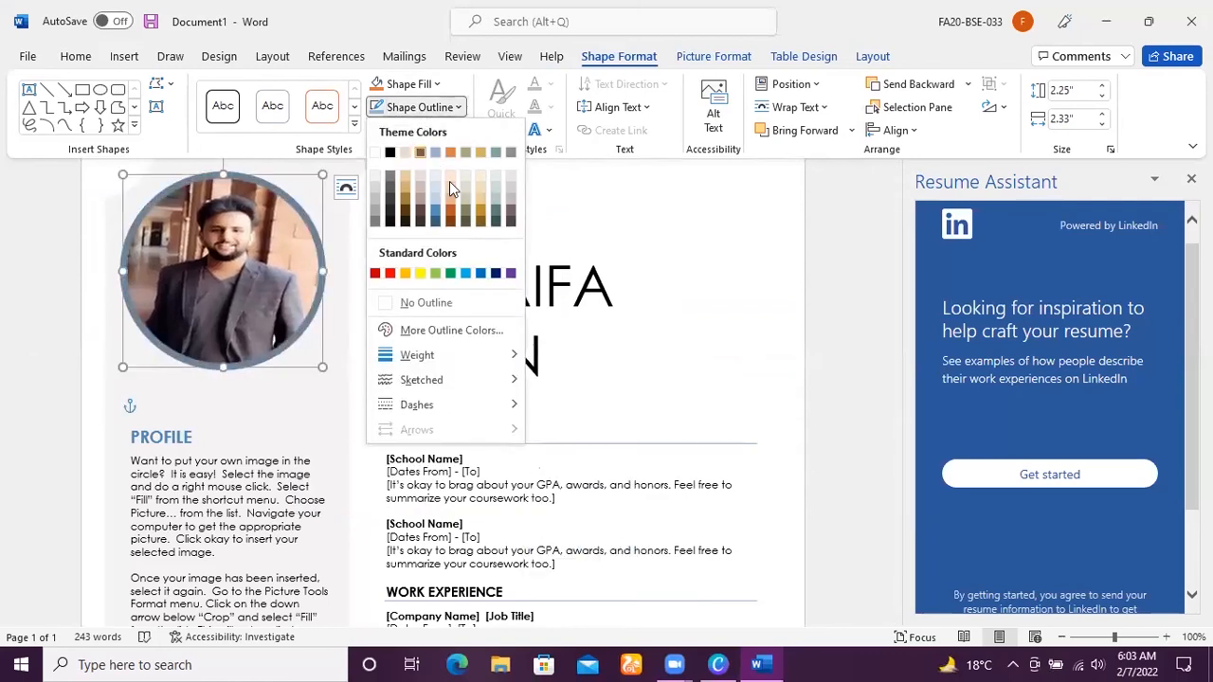
click(450, 182)
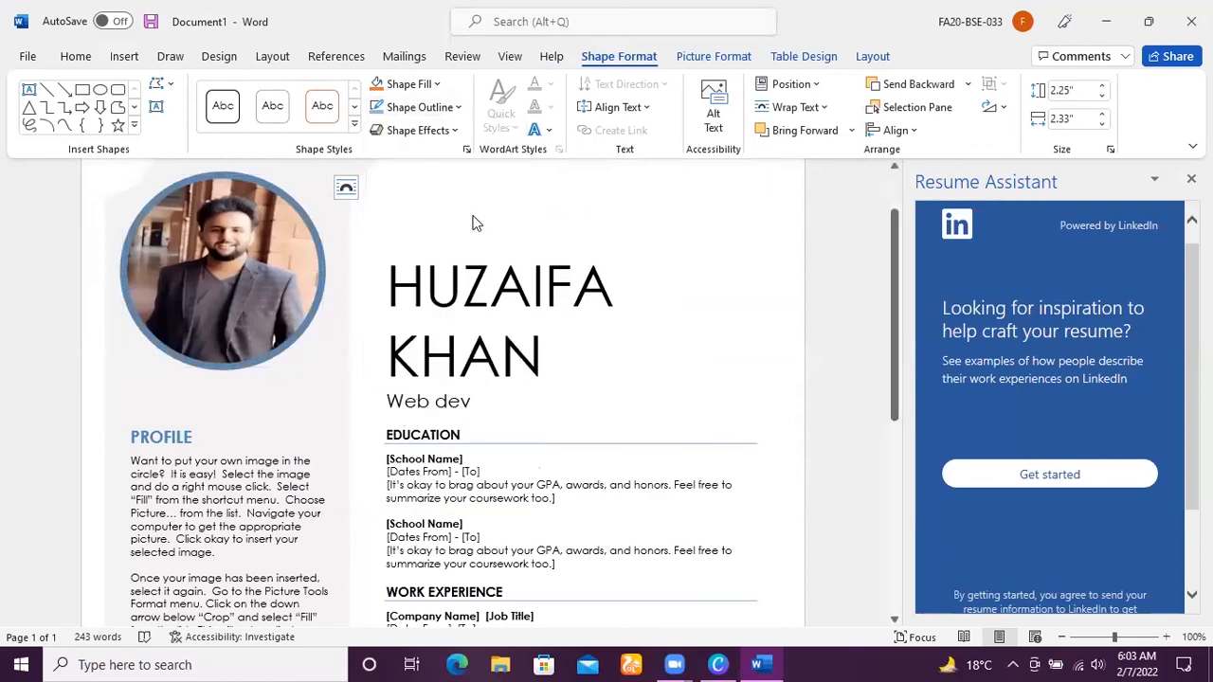
click(426, 107)
click(458, 163)
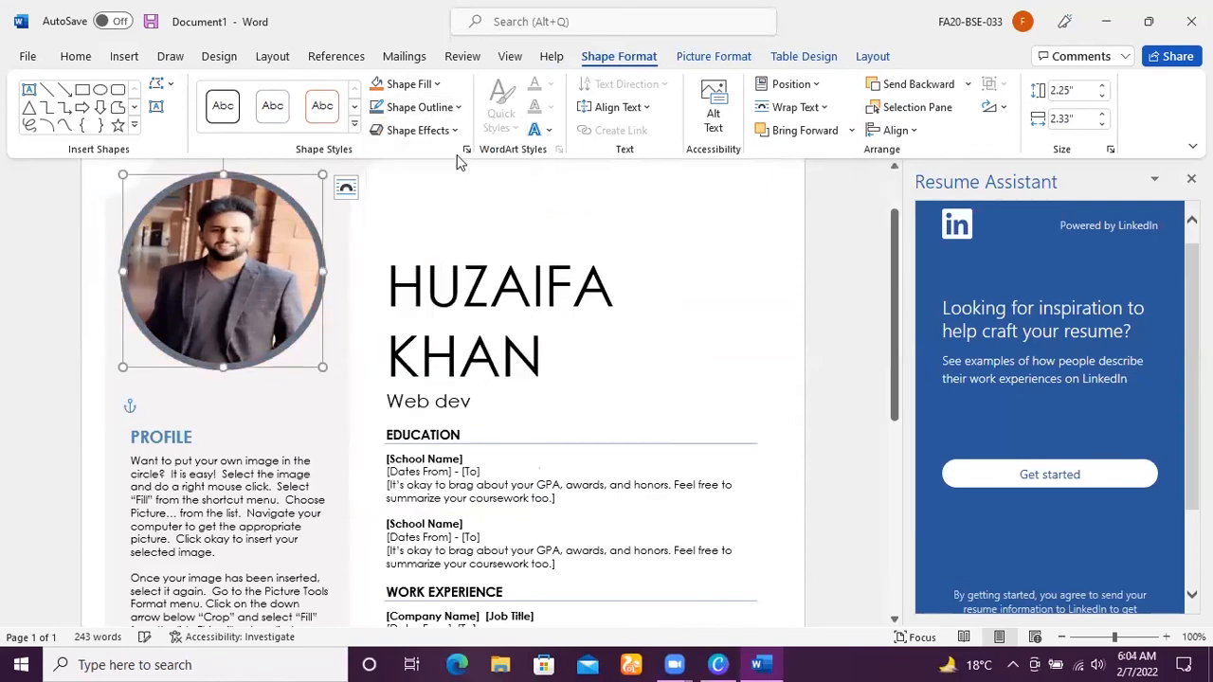
click(432, 108)
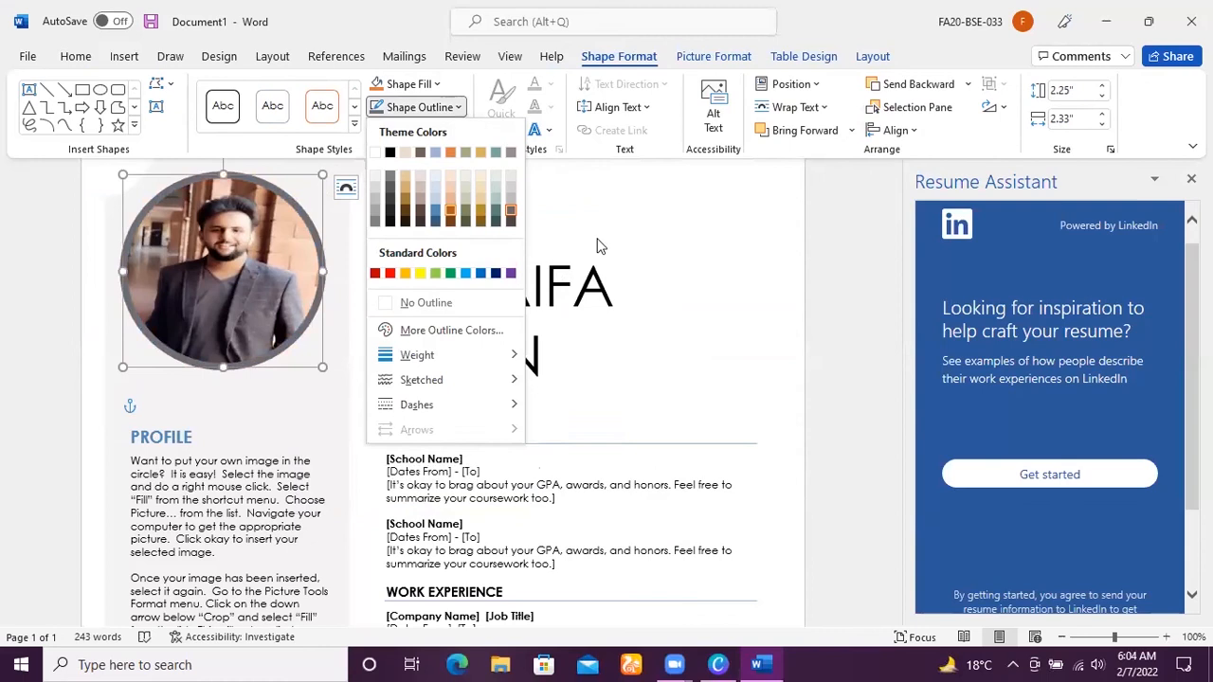
click(688, 250)
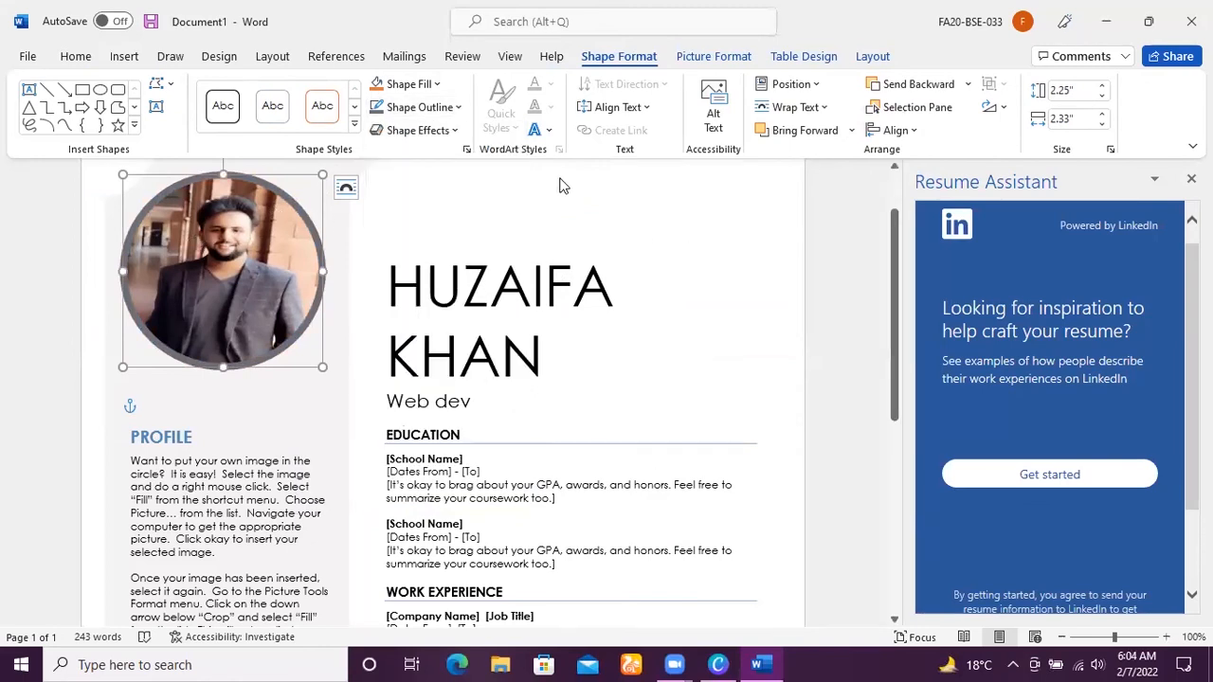
click(452, 209)
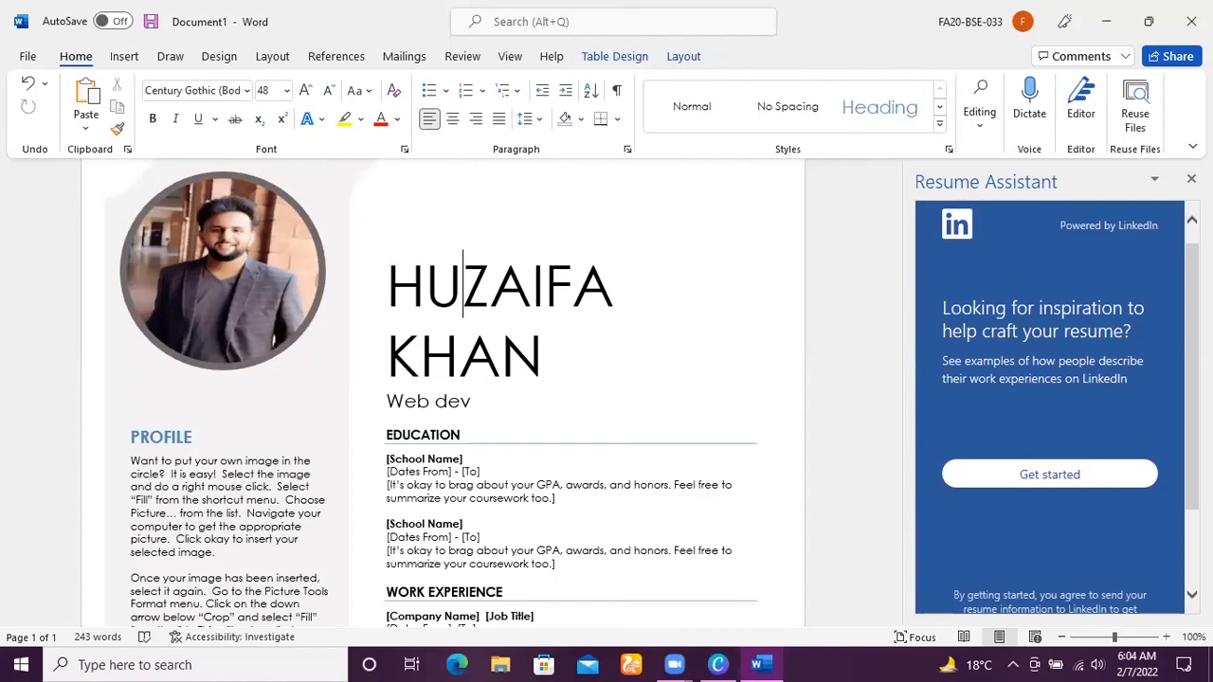
Close the Word resume without saving it and switch to the Black & White Professional Designer Simple Resume design in Canva.
click(1191, 21)
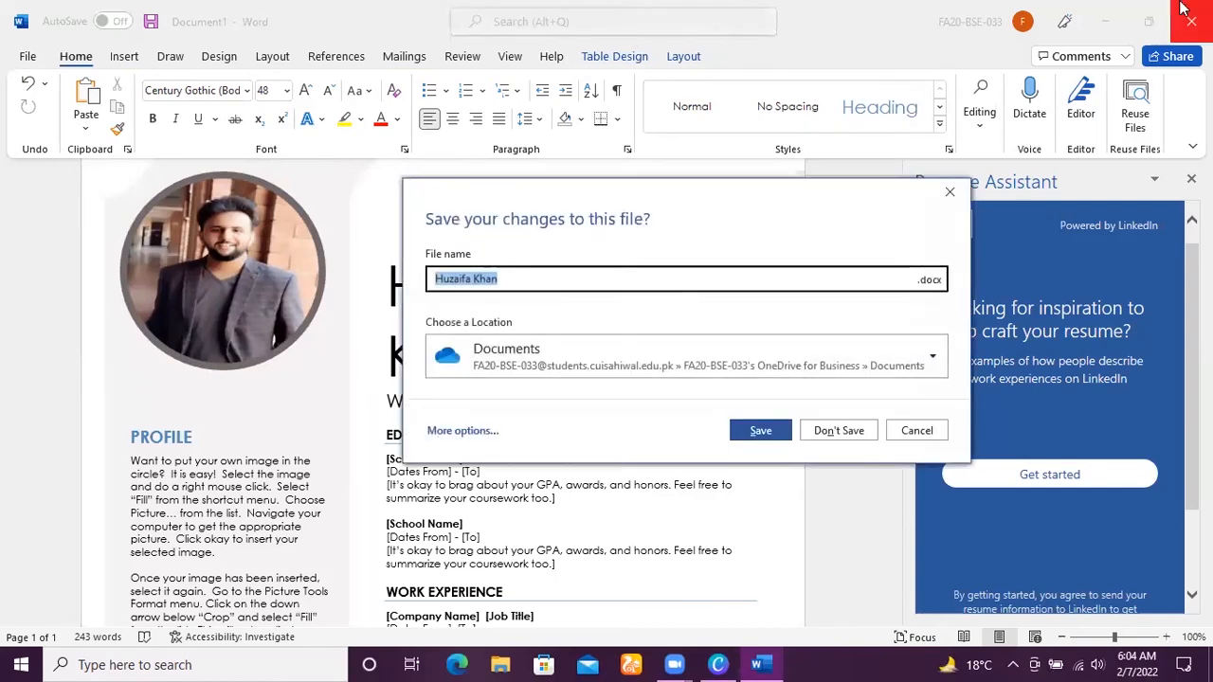
click(839, 440)
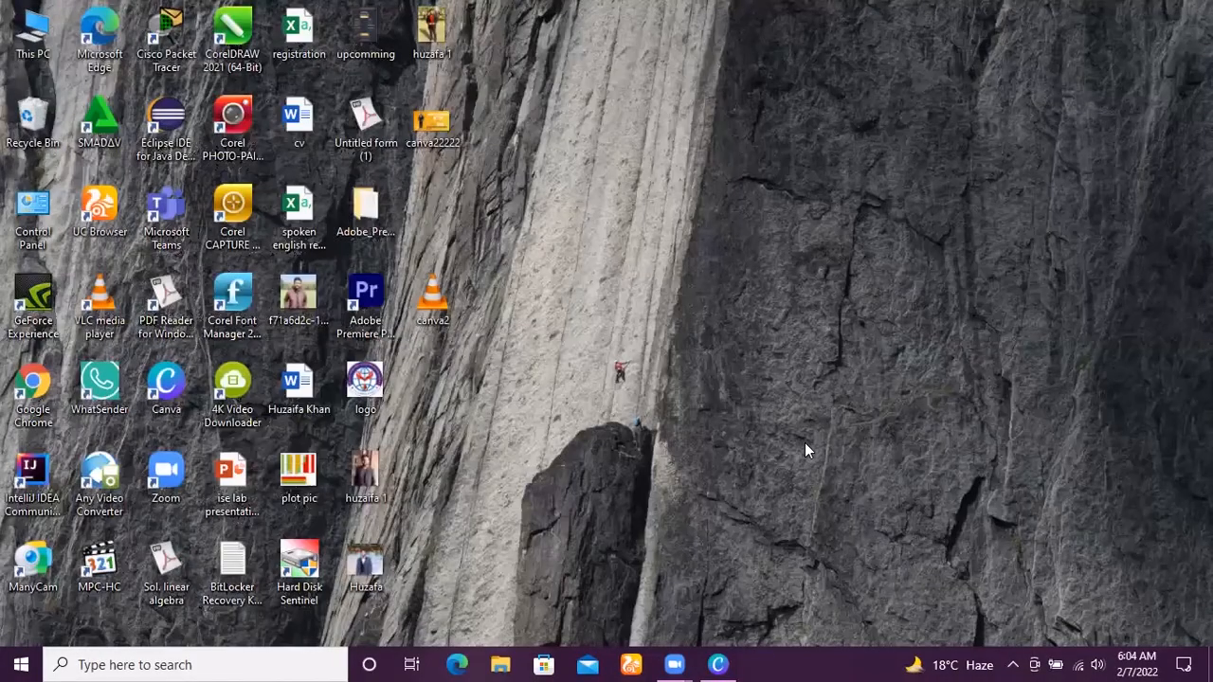
click(720, 664)
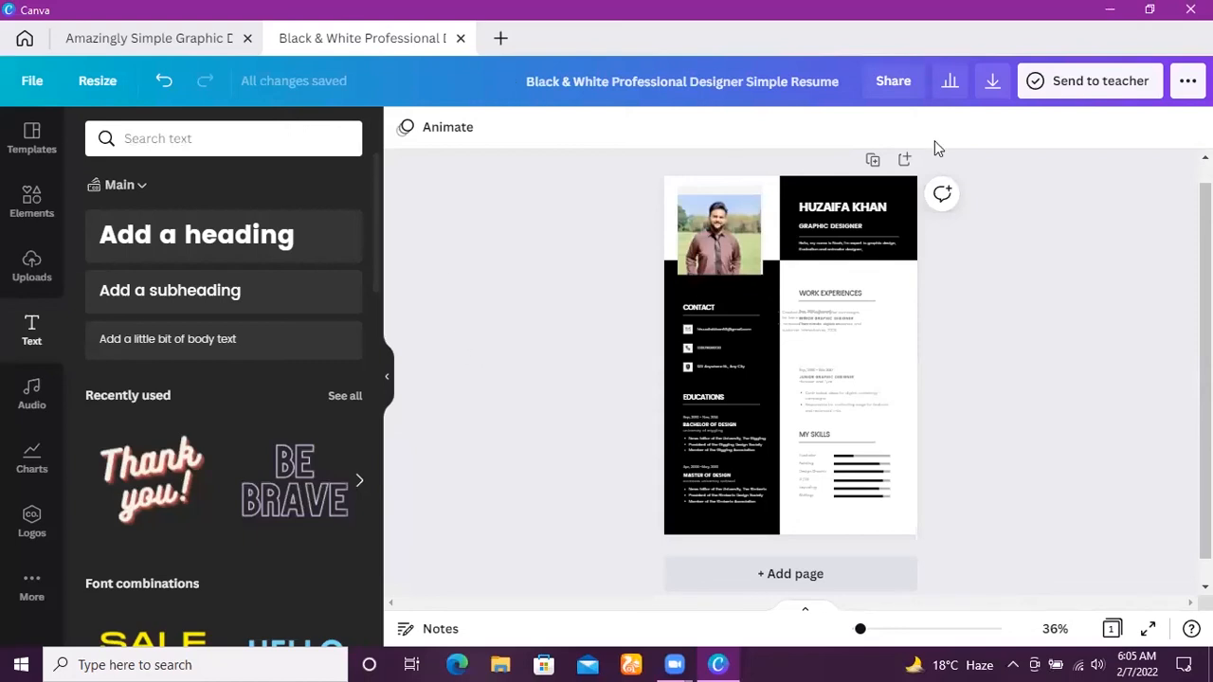
Review the file types offered for downloading the resume design, and close the download settings without downloading.
click(986, 89)
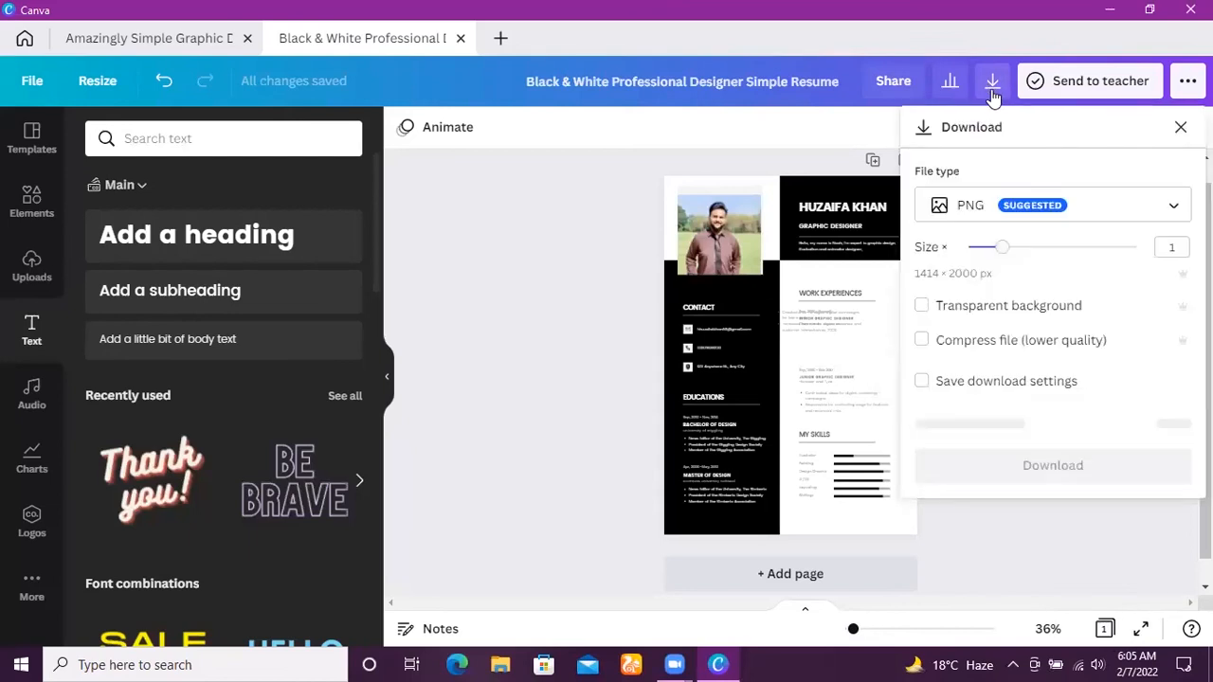
click(1147, 208)
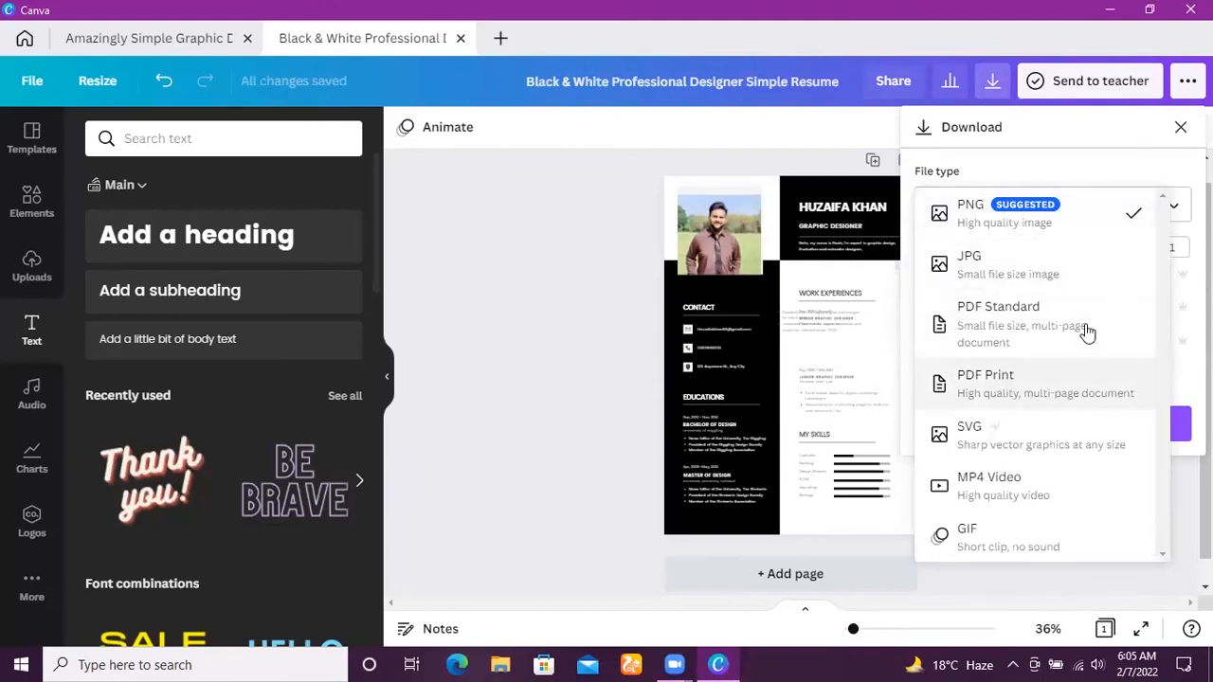
click(591, 274)
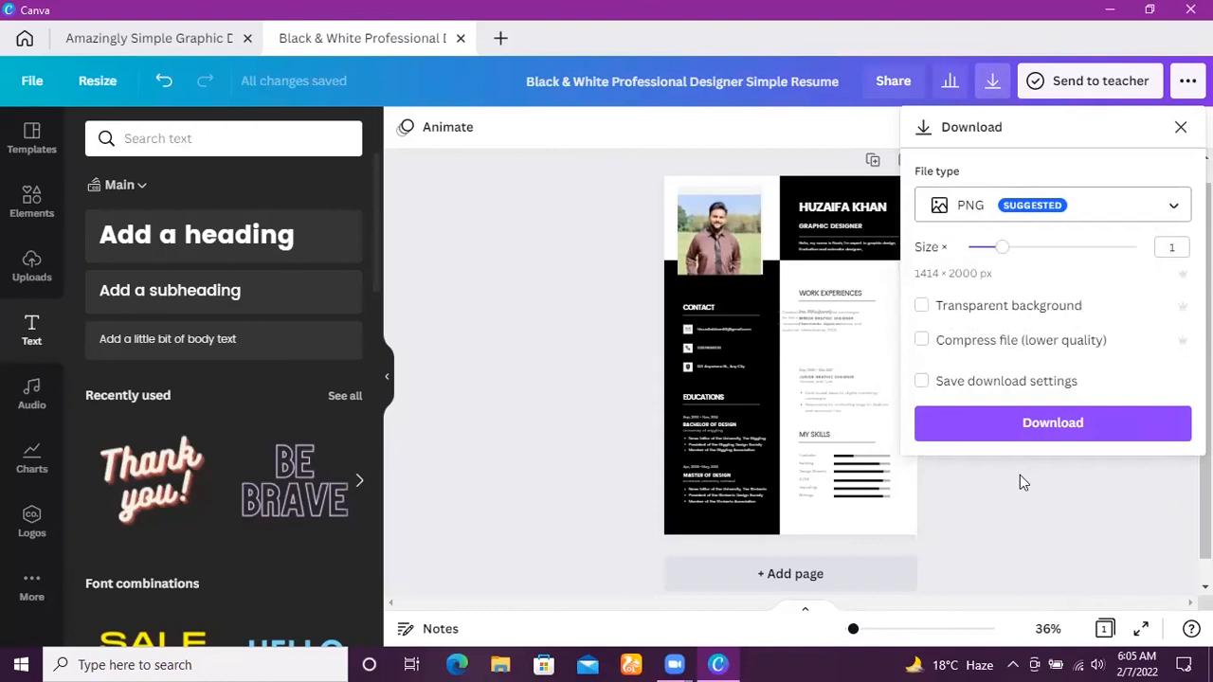
click(1071, 547)
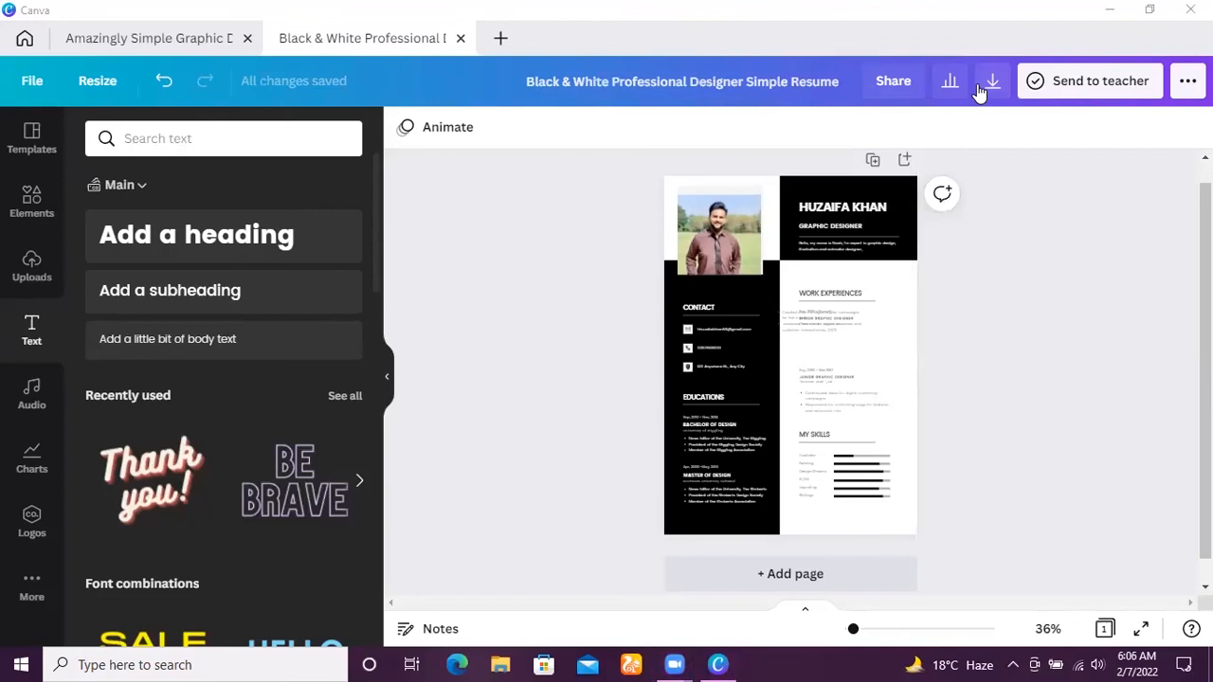
click(909, 324)
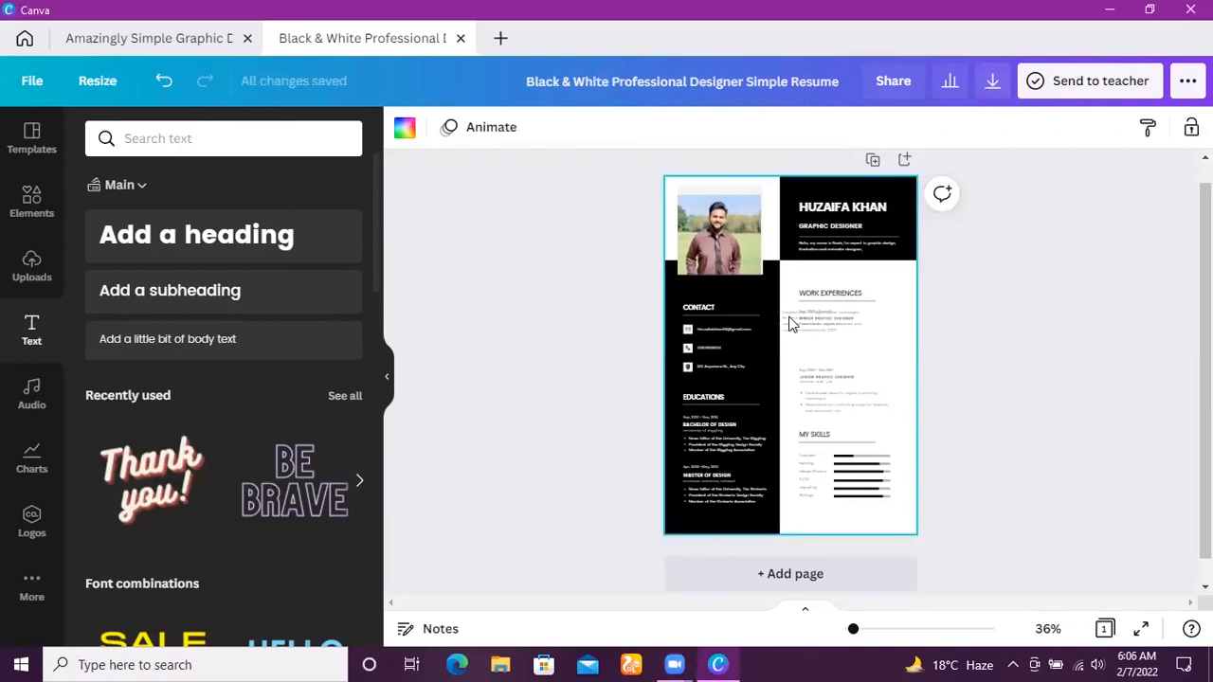